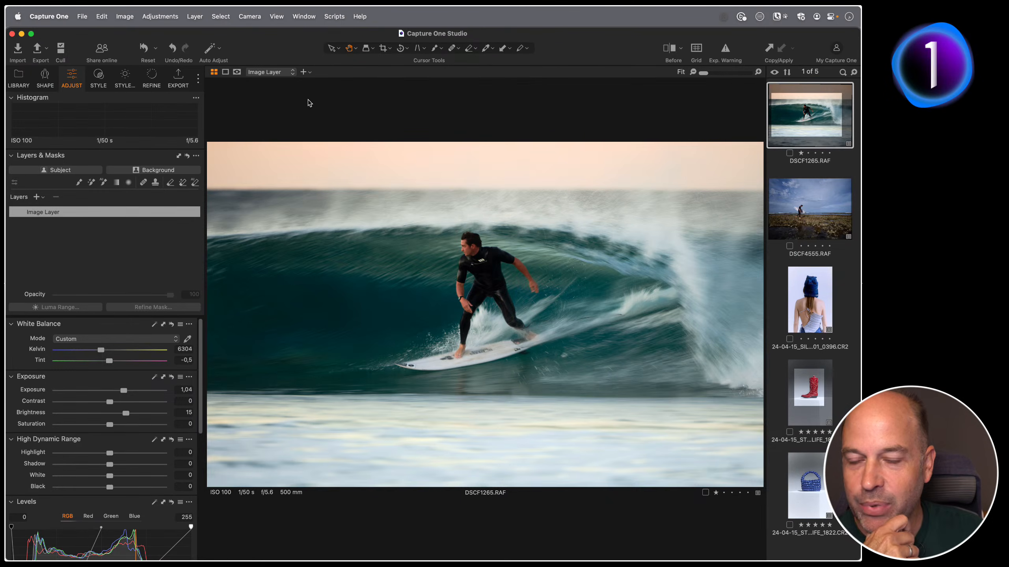
Launch the Mousepose utility.
key(super+space)
text(mou)
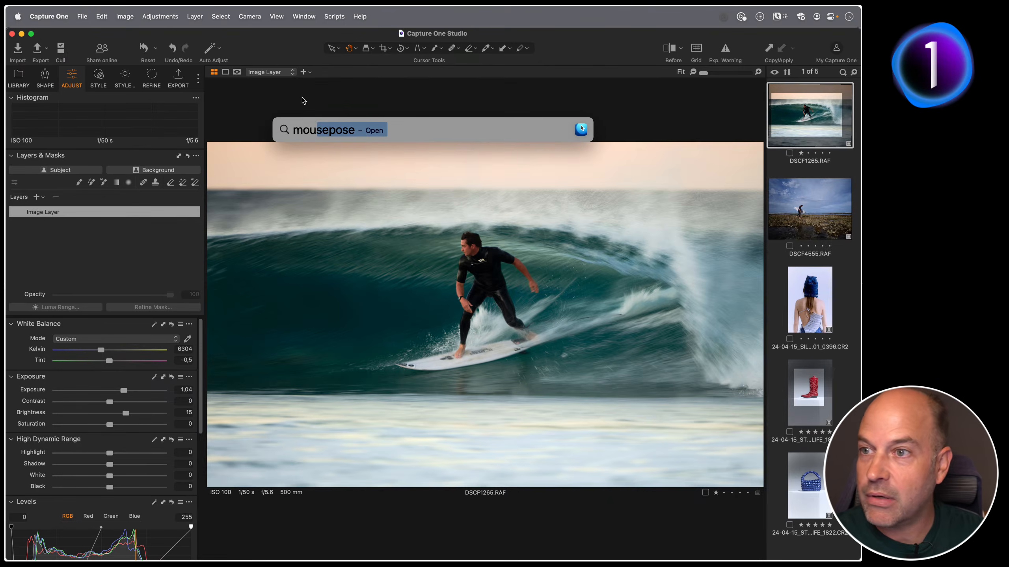
key(Return)
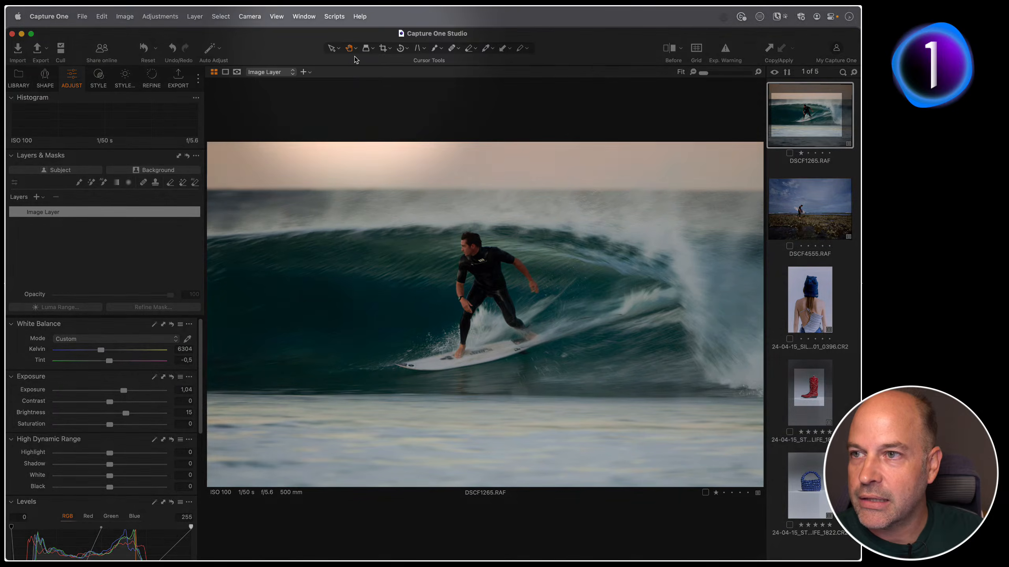
click(348, 48)
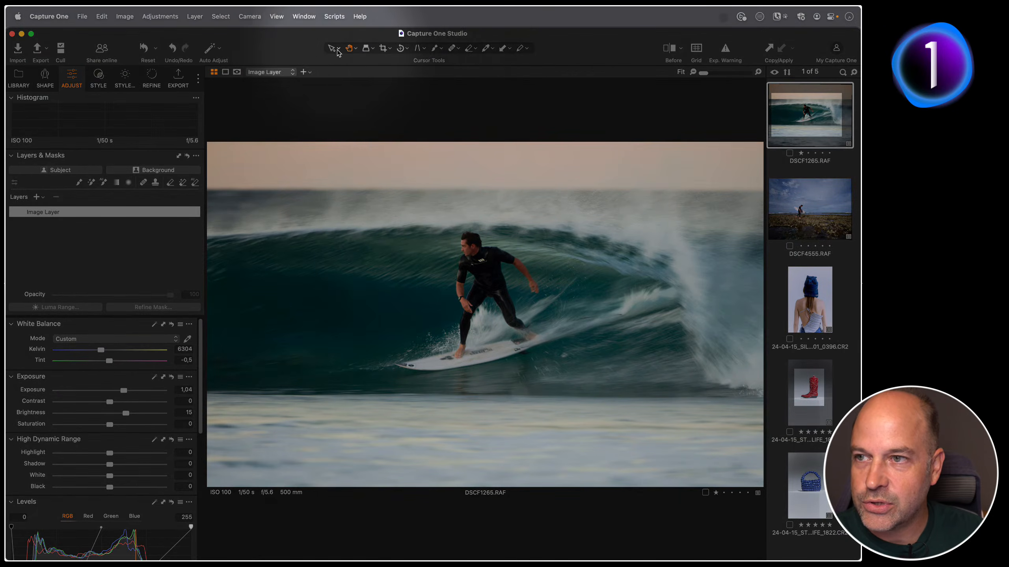
click(492, 49)
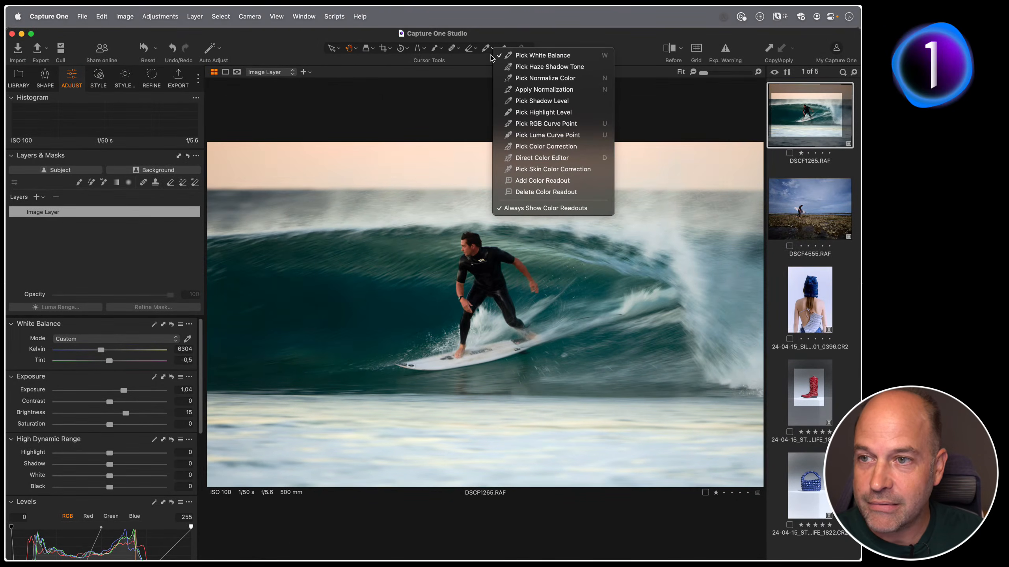
click(459, 50)
click(458, 51)
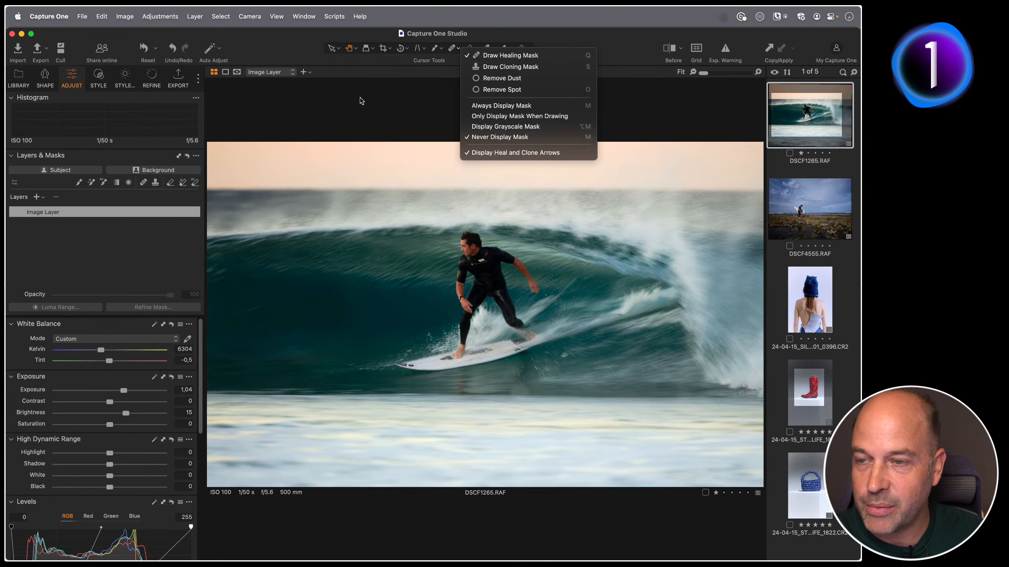
click(341, 118)
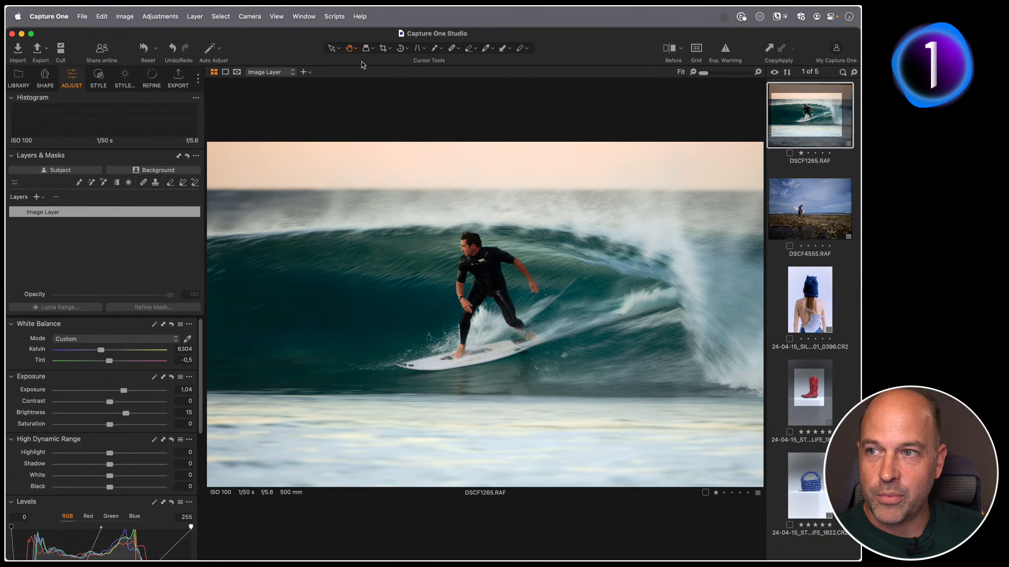
click(387, 48)
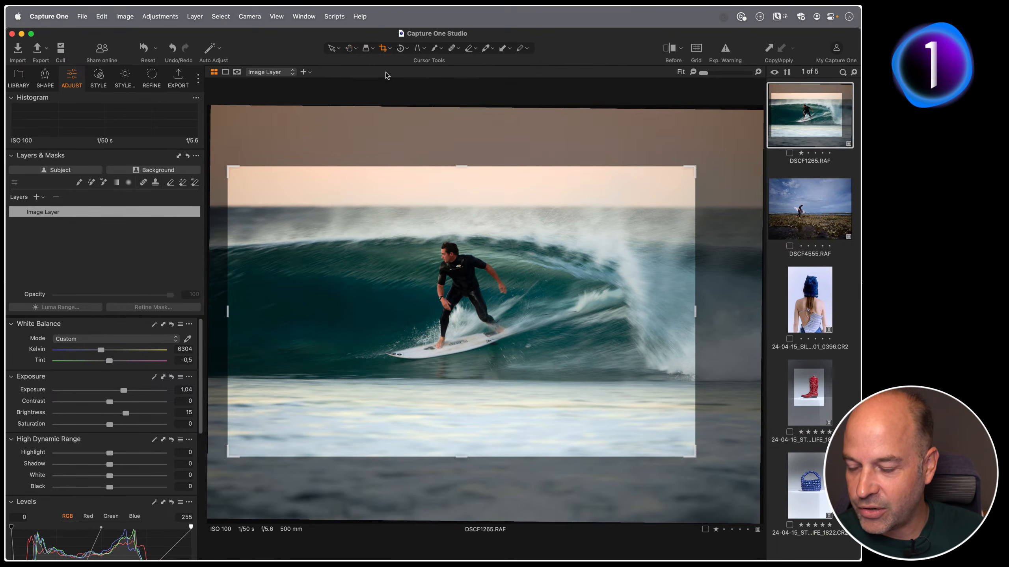
Use the Pan tool at 100% zoom to examine the surfer, the breaking wave and the surfboard's nose.
click(338, 48)
click(355, 55)
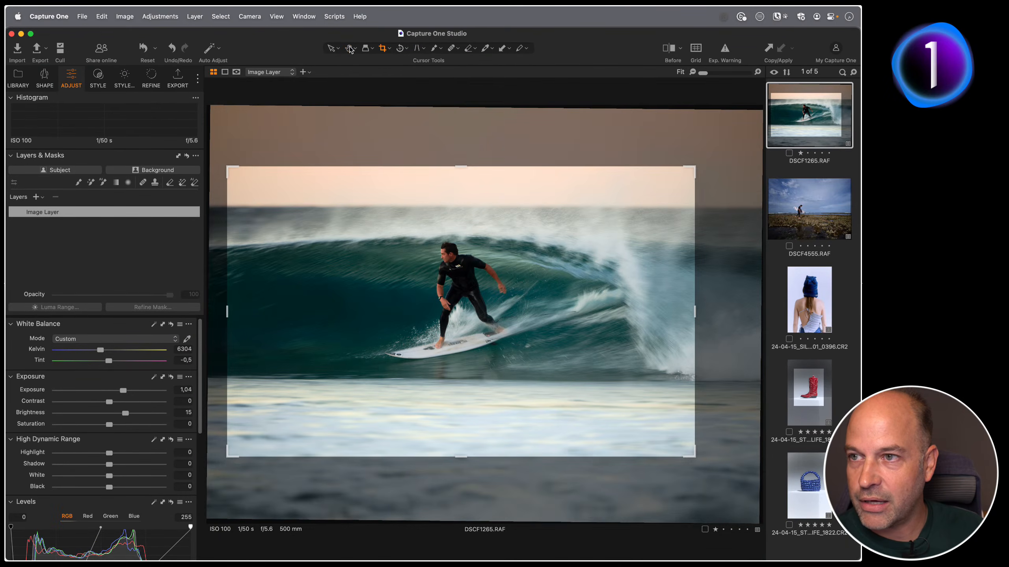
click(473, 256)
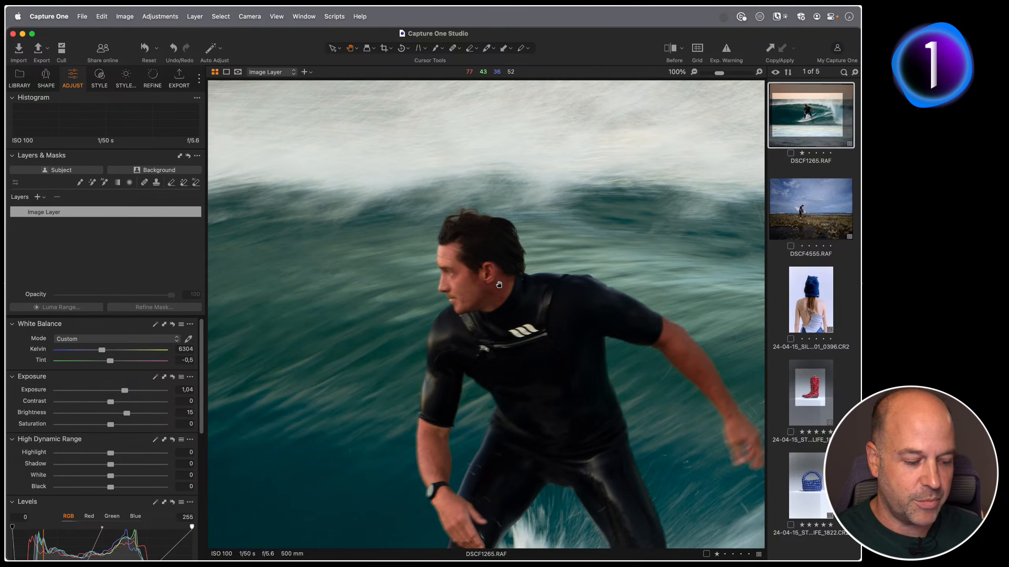
drag(459, 220, 462, 239)
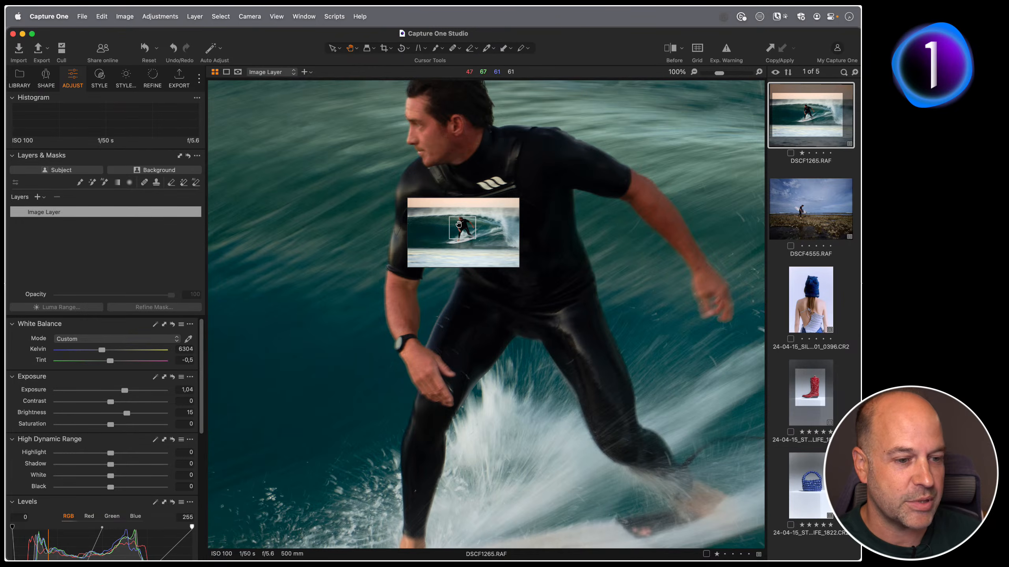
drag(459, 224, 488, 221)
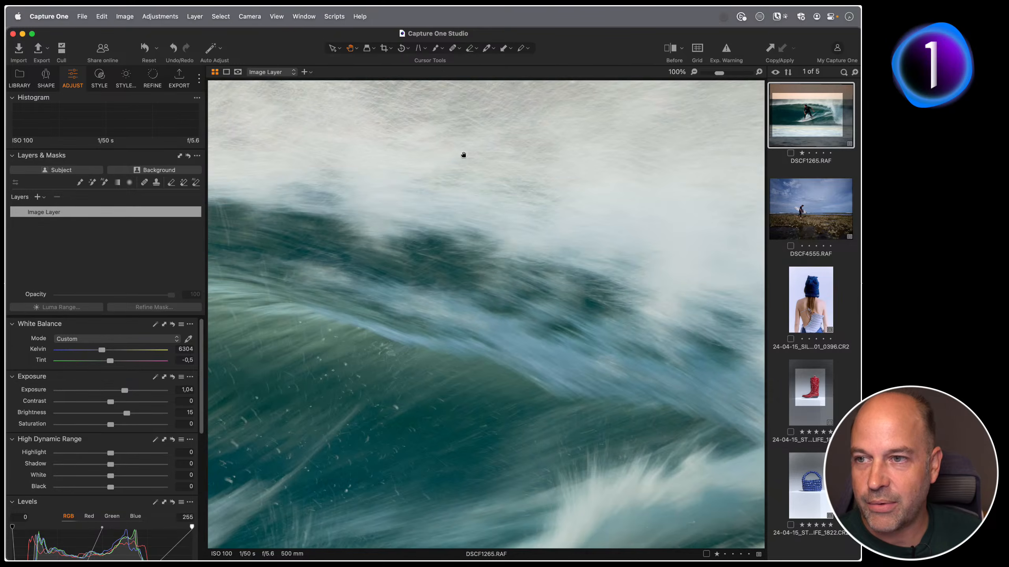
drag(353, 261, 615, 129)
drag(324, 314, 630, 169)
drag(434, 274, 655, 168)
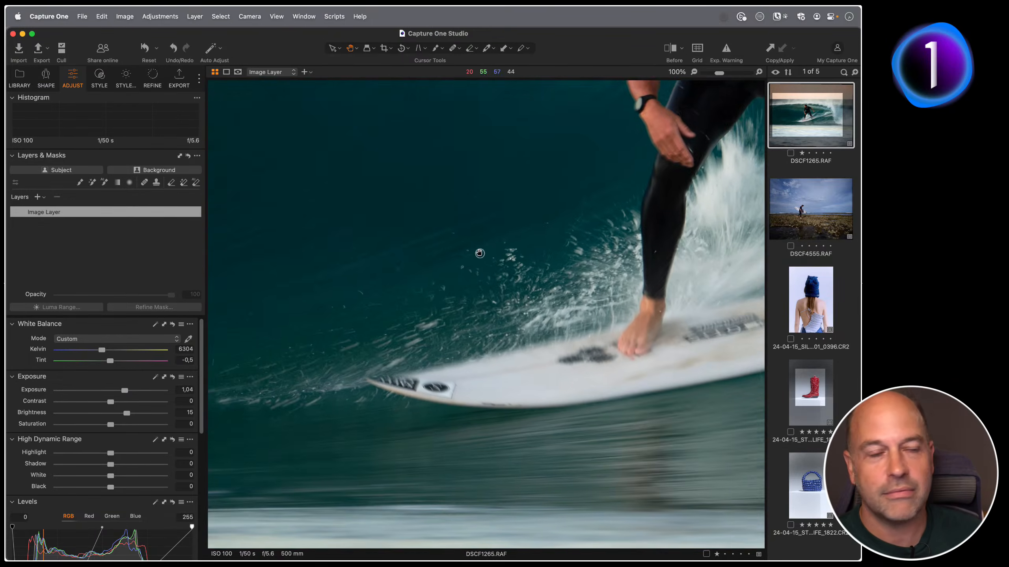
drag(477, 252, 389, 315)
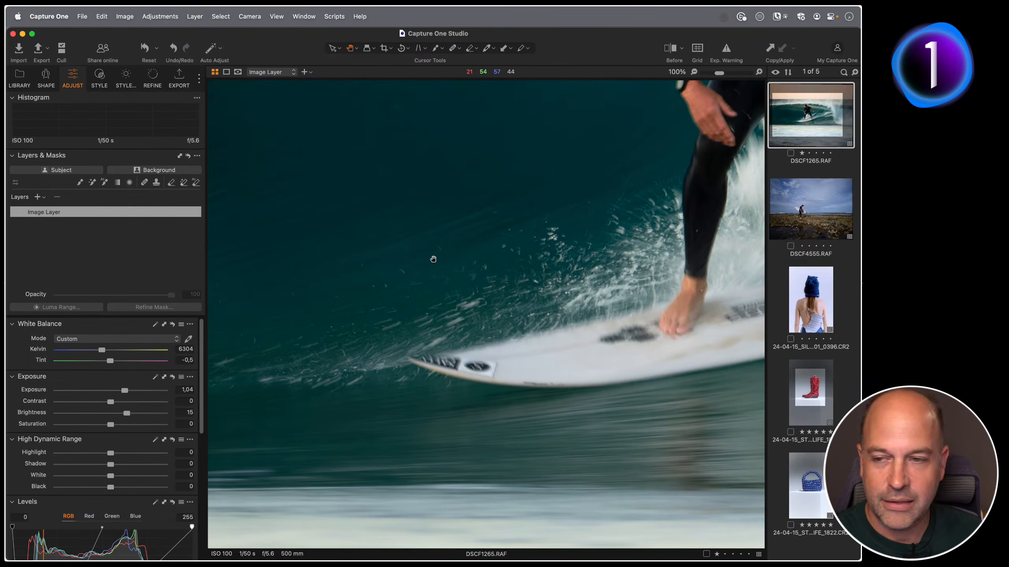
drag(432, 259, 449, 246)
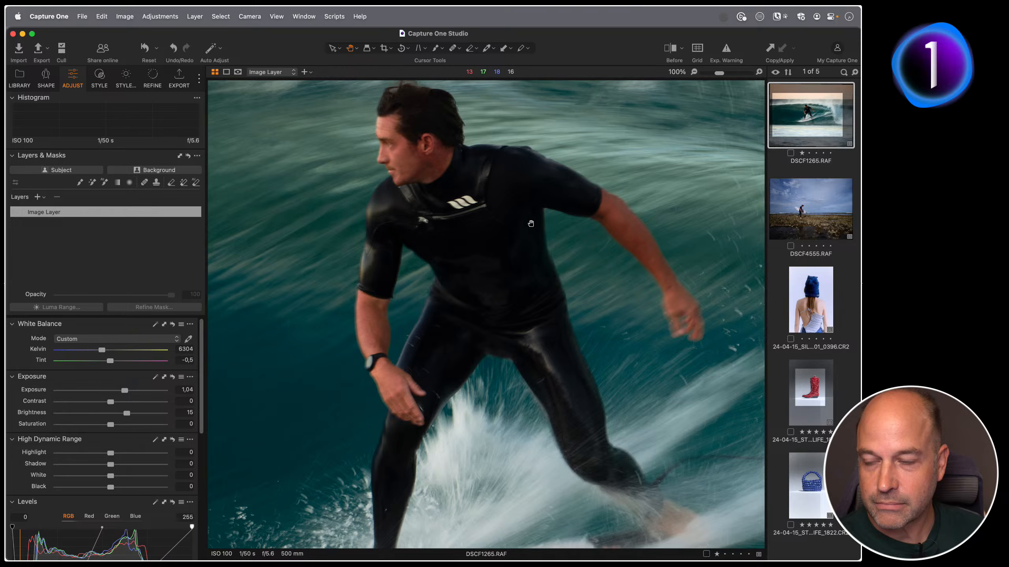
Examine the surfer and the wave at 200% and 67% zoom, moving around the photo with the pop-up navigator.
double_click(487, 237)
right_click(491, 243)
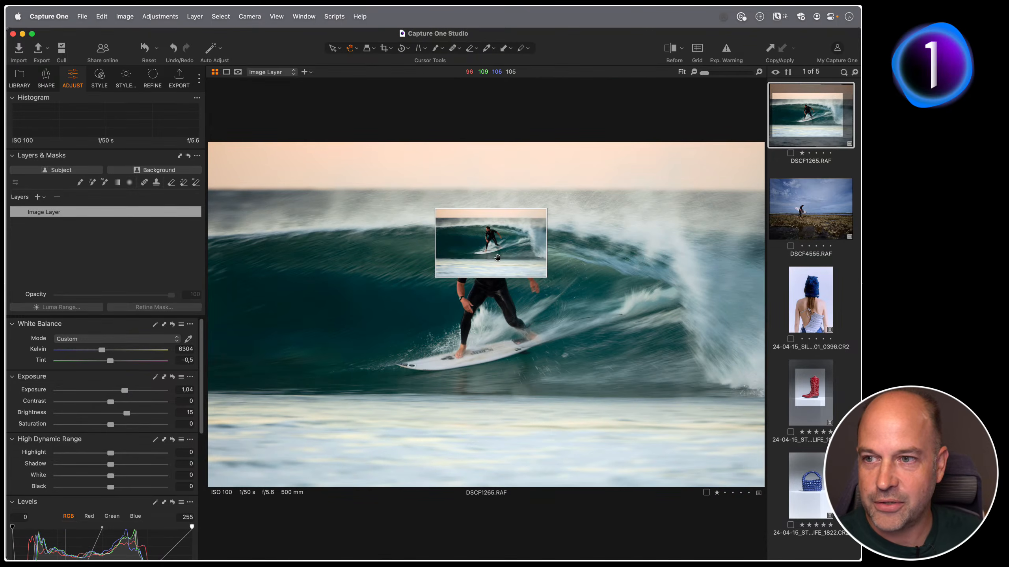
double_click(474, 306)
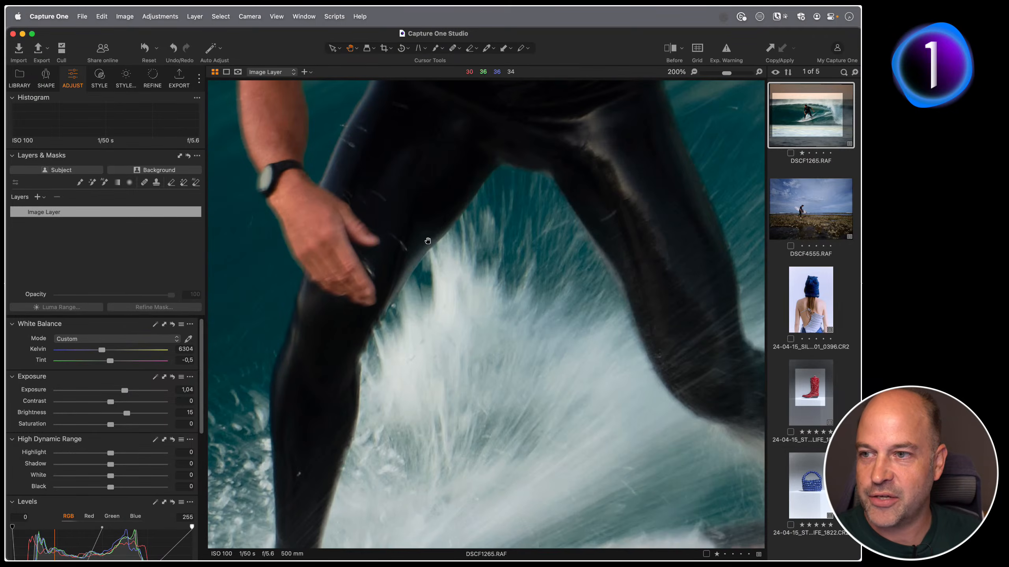
right_click(374, 257)
drag(384, 270, 374, 254)
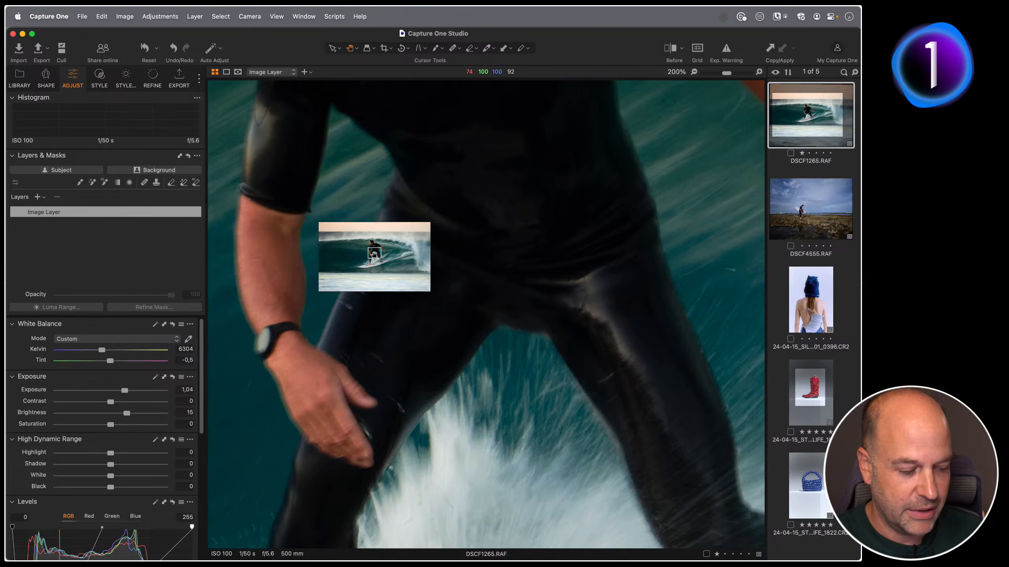
scroll(374, 254, down, 3)
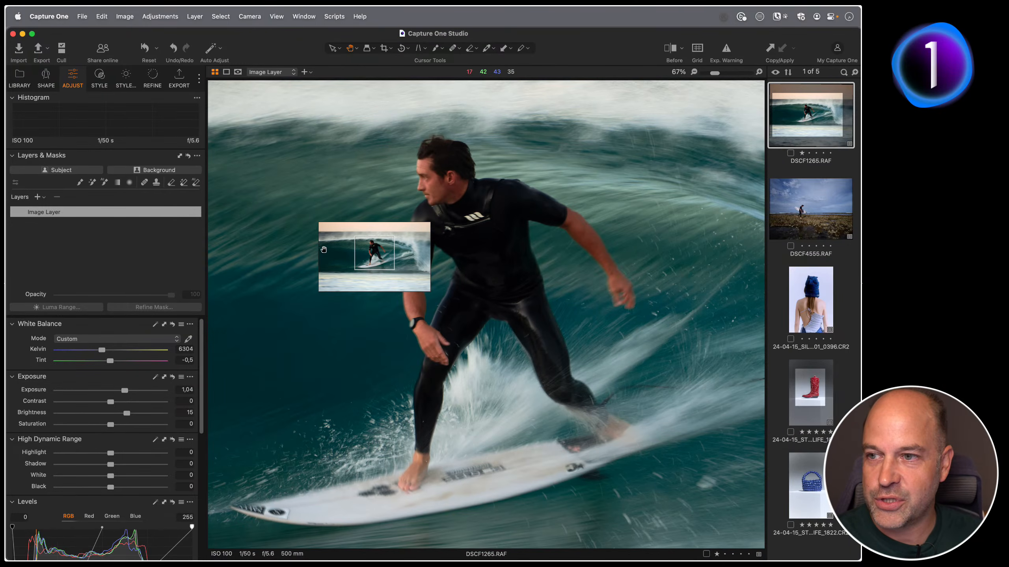
mouse_move(383, 251)
mouse_down()
mouse_move(338, 277)
mouse_move(416, 283)
mouse_move(425, 257)
mouse_move(329, 257)
mouse_move(339, 238)
mouse_move(439, 228)
mouse_up()
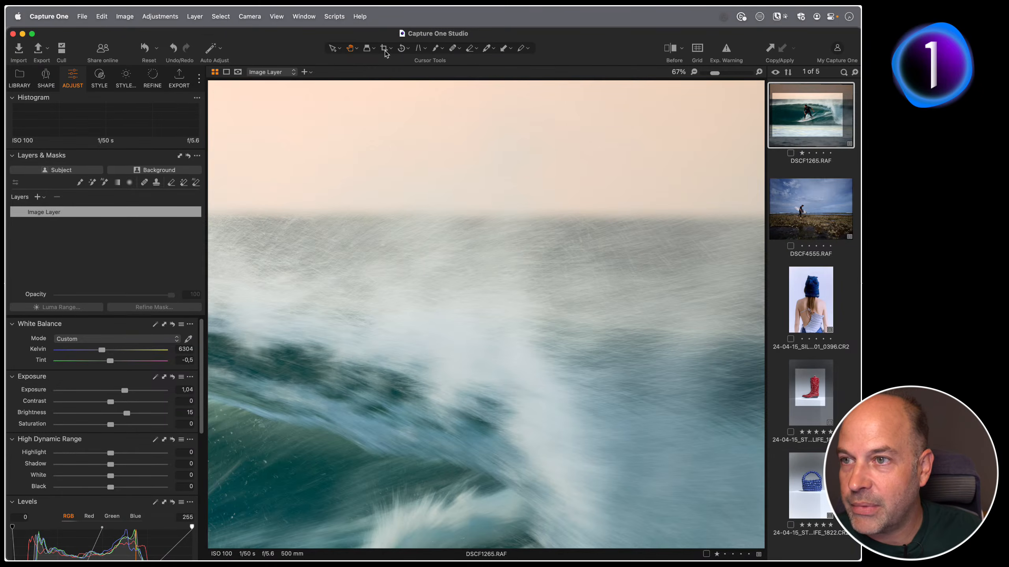
Reset the surfer photo's crop and frame the surfer with an unconstrained crop of about 28.11 × 20.72 in.
double_click(465, 252)
click(383, 48)
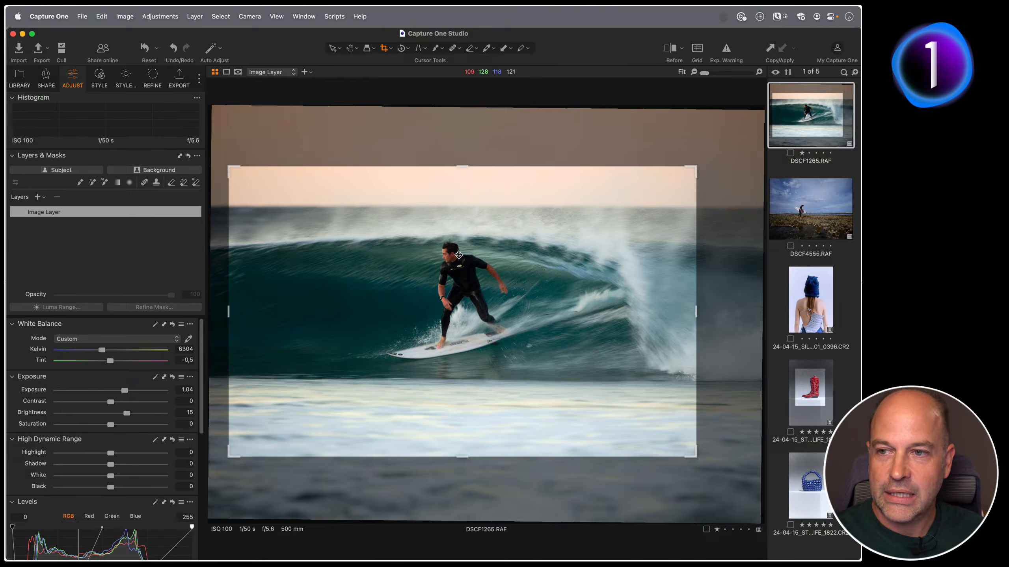
right_click(371, 253)
right_click(371, 252)
right_click(381, 237)
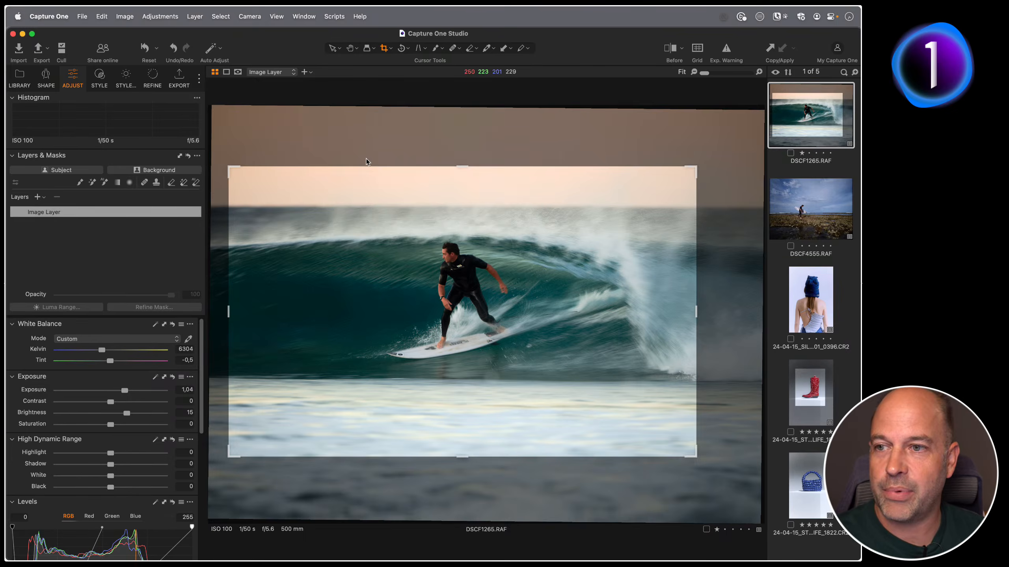
right_click(415, 209)
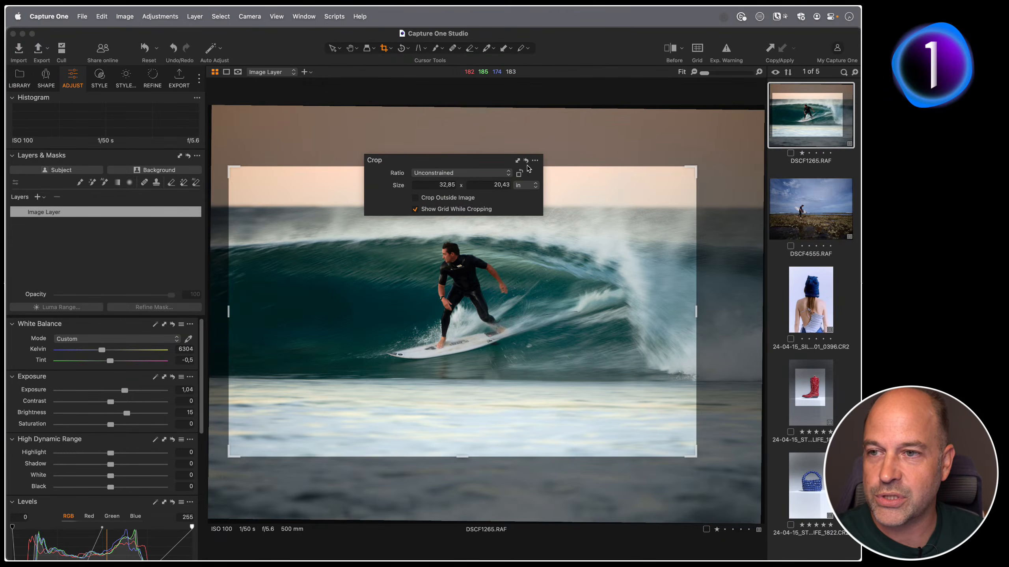
click(526, 160)
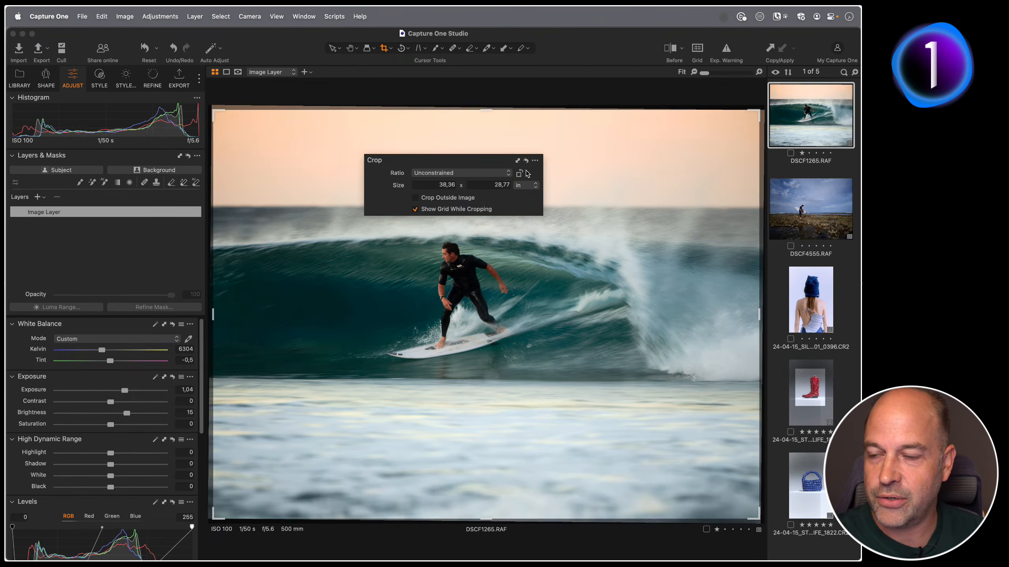
drag(213, 112, 360, 226)
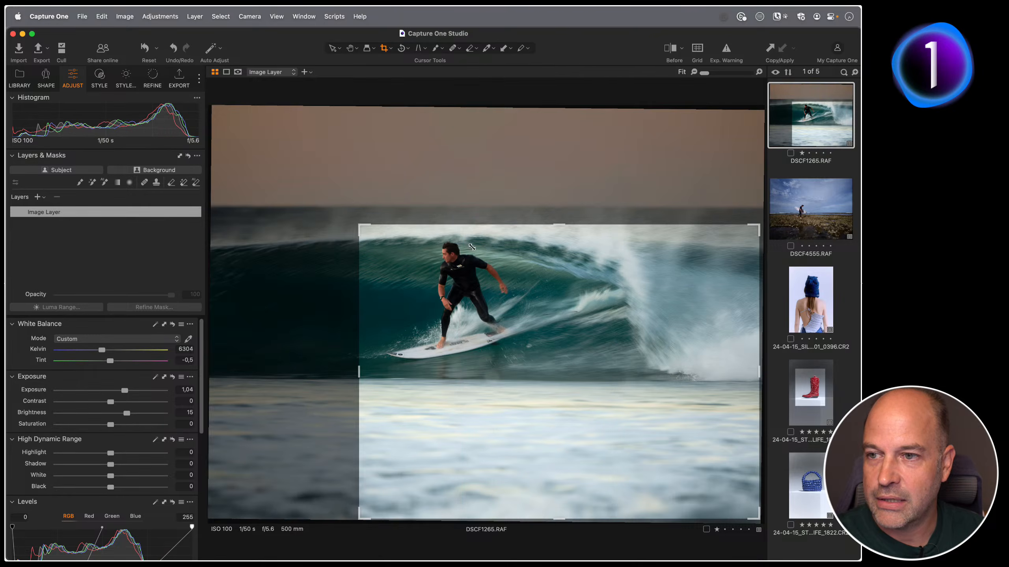
drag(575, 279, 488, 208)
Set the crop ratio to 2x3 and resize the frame around the surfer to about 33.15 × 22.10 in.
key(c)
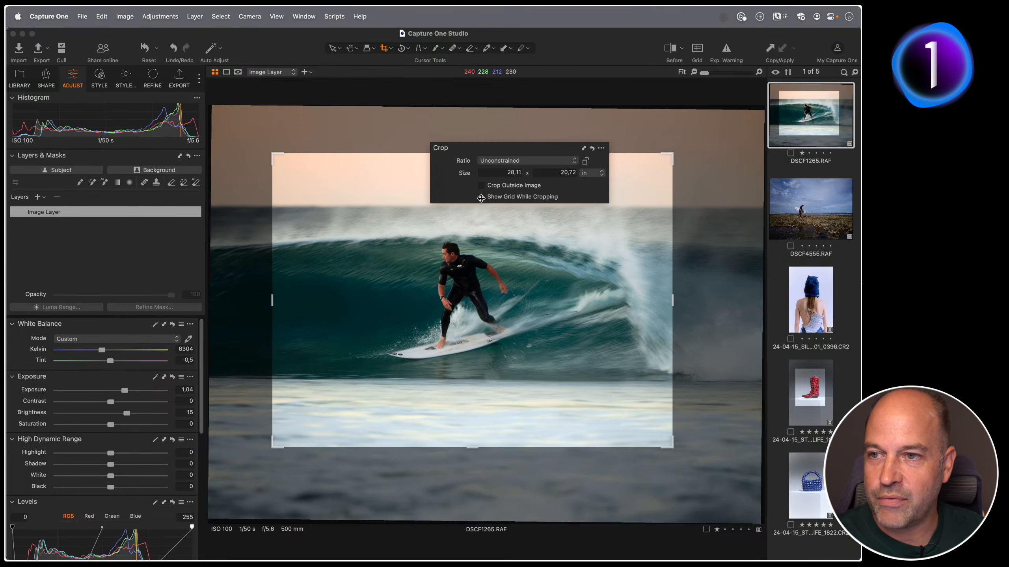
click(493, 164)
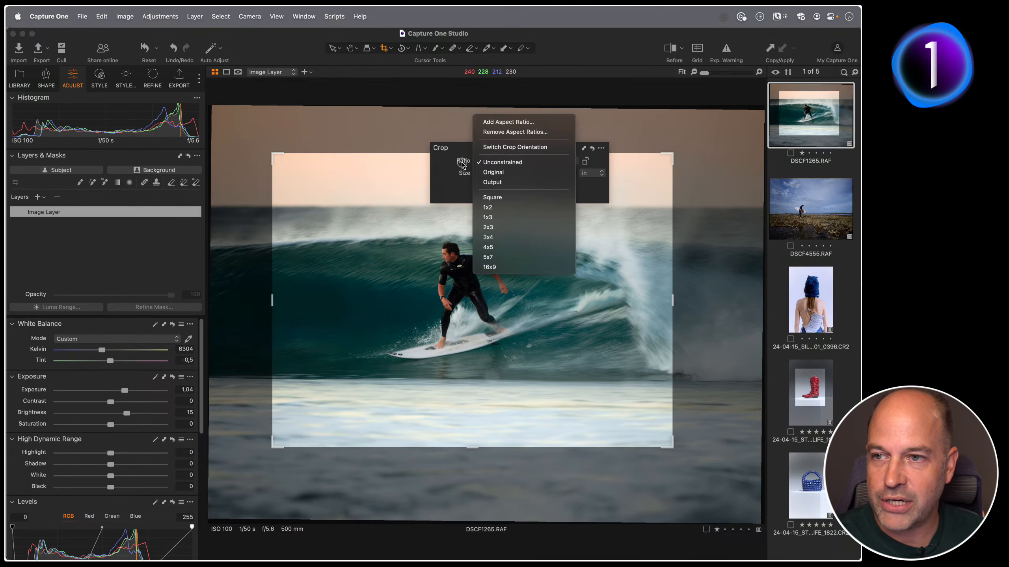
click(501, 227)
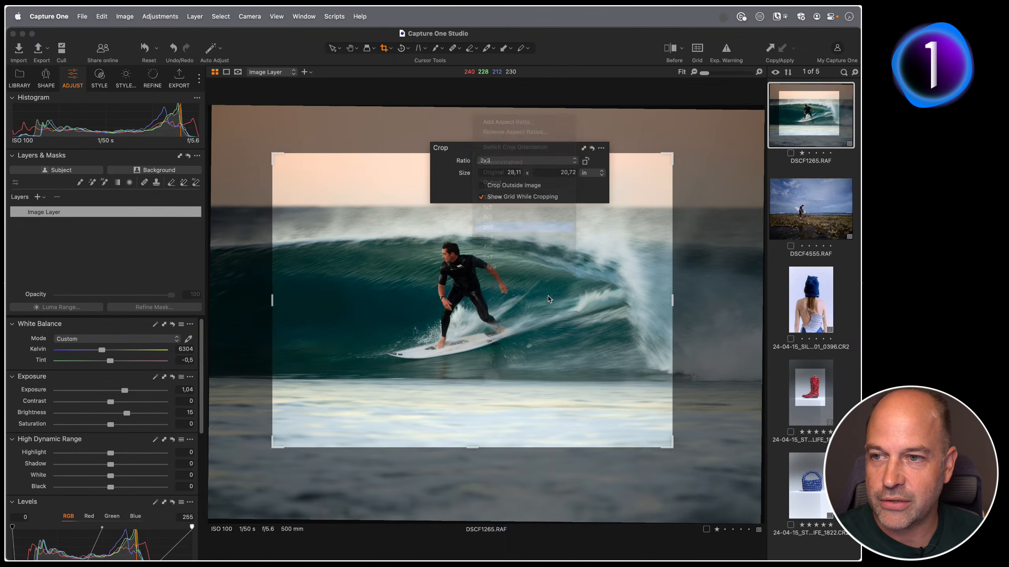
drag(681, 439, 733, 437)
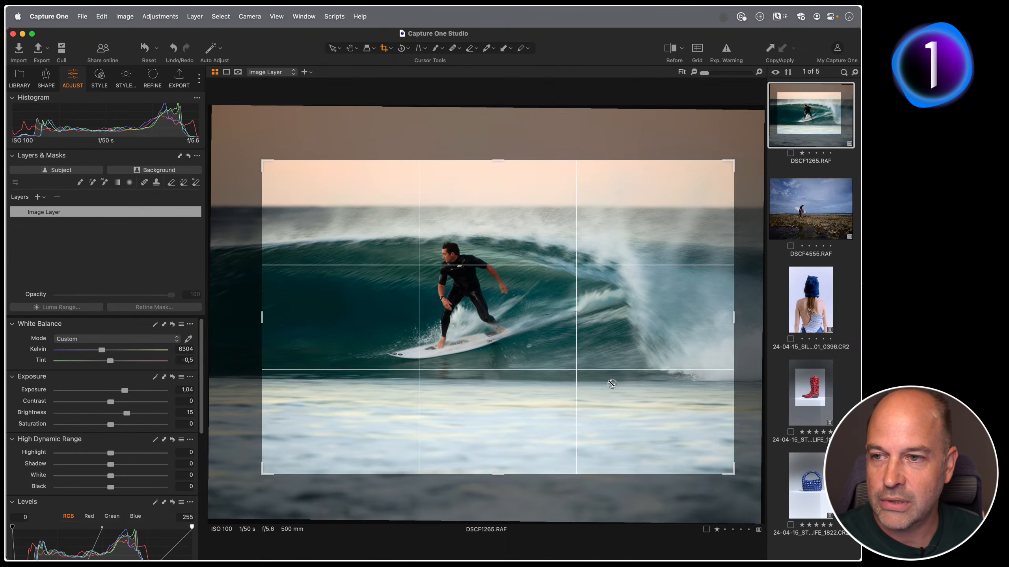
drag(615, 382, 596, 366)
Switch the 2x3 crop to portrait orientation and back to landscape.
right_click(513, 242)
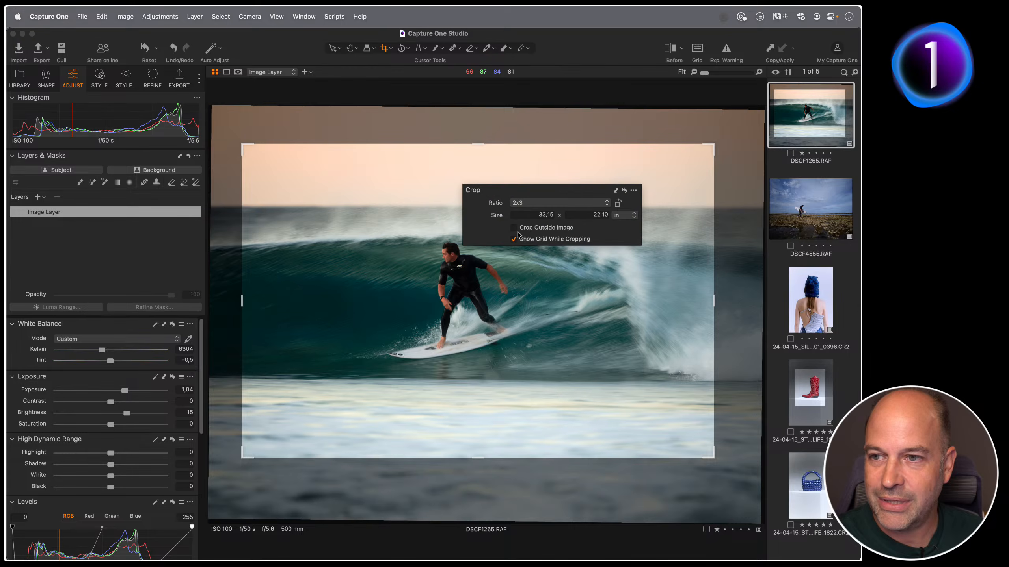
click(617, 203)
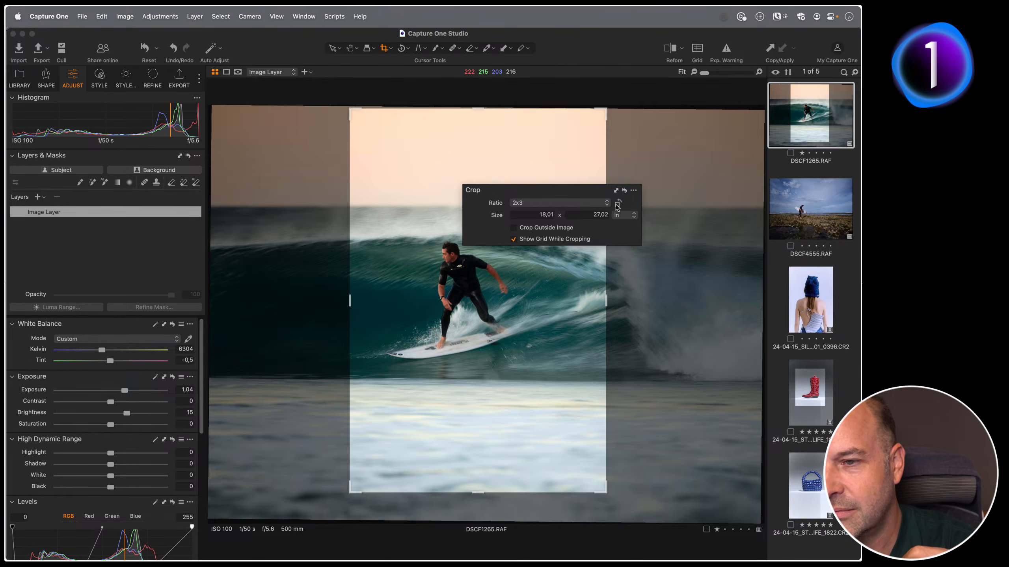
click(617, 204)
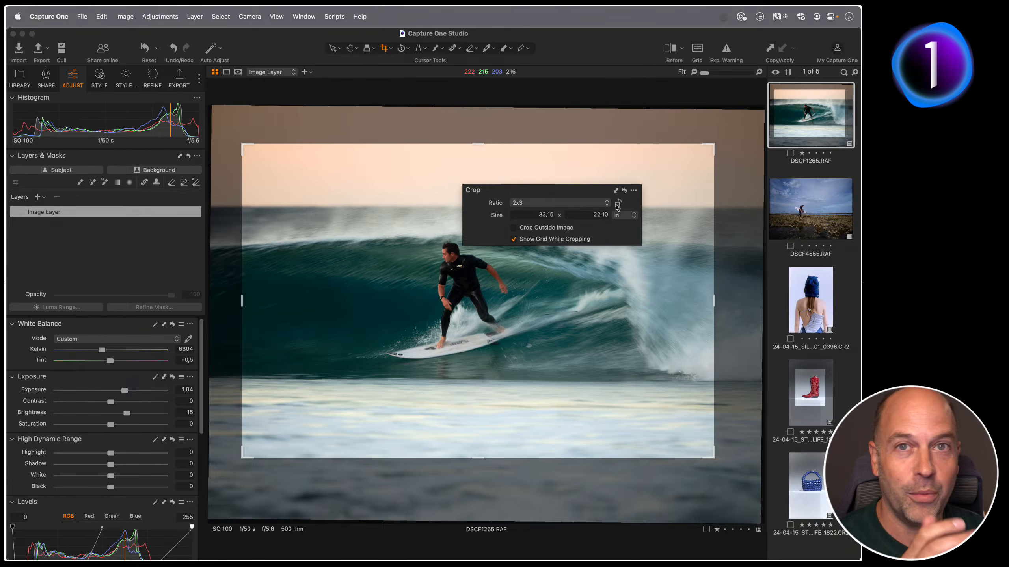
Enlarge the 2x3 crop slightly from its upper-left corner to about 33.43 × 22.29 in.
drag(243, 144, 239, 165)
right_click(448, 287)
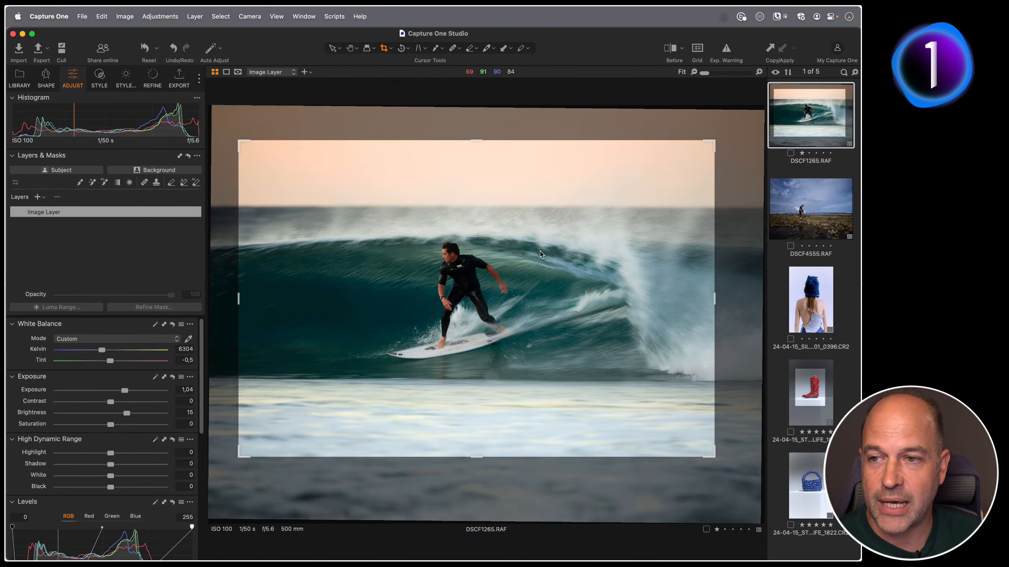
right_click(521, 255)
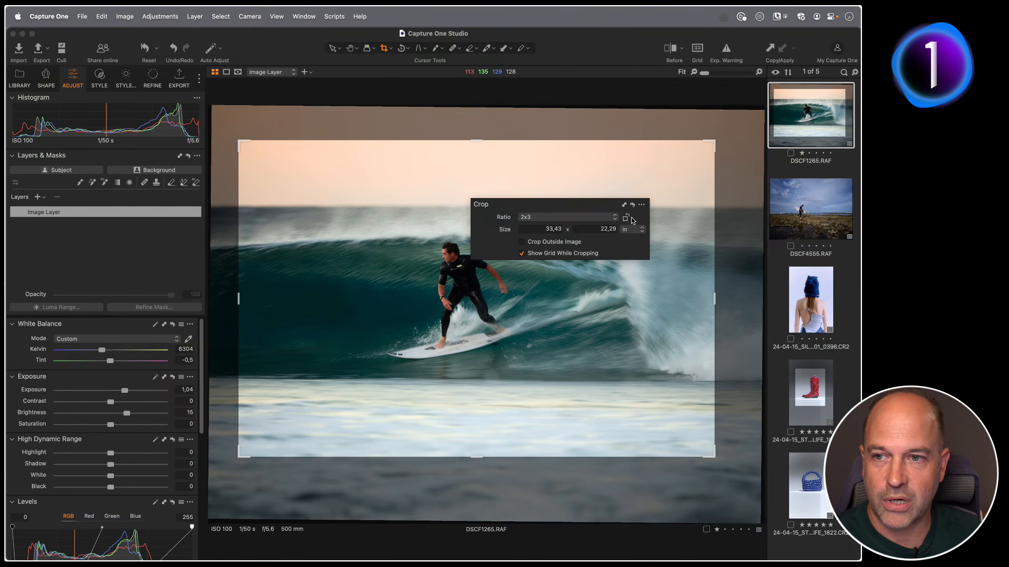
Open the keyboard shortcut editor and search the shortcut key commands for "swit".
click(102, 16)
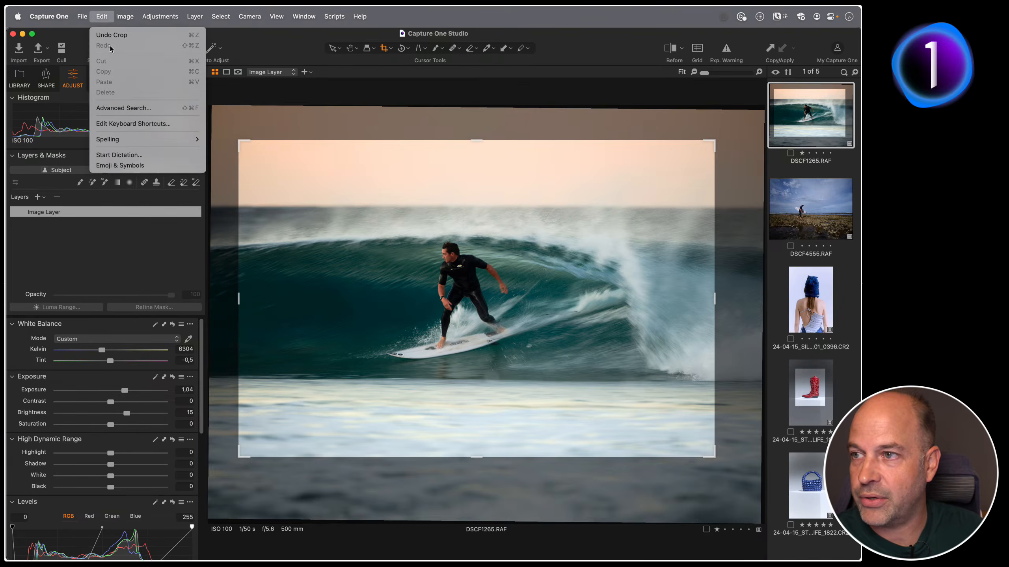
click(141, 124)
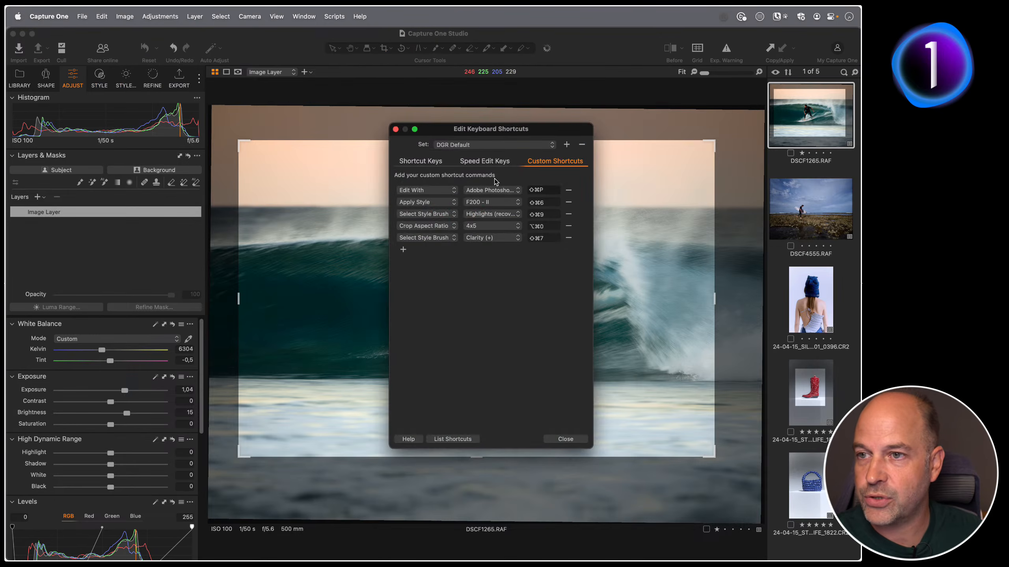
click(430, 161)
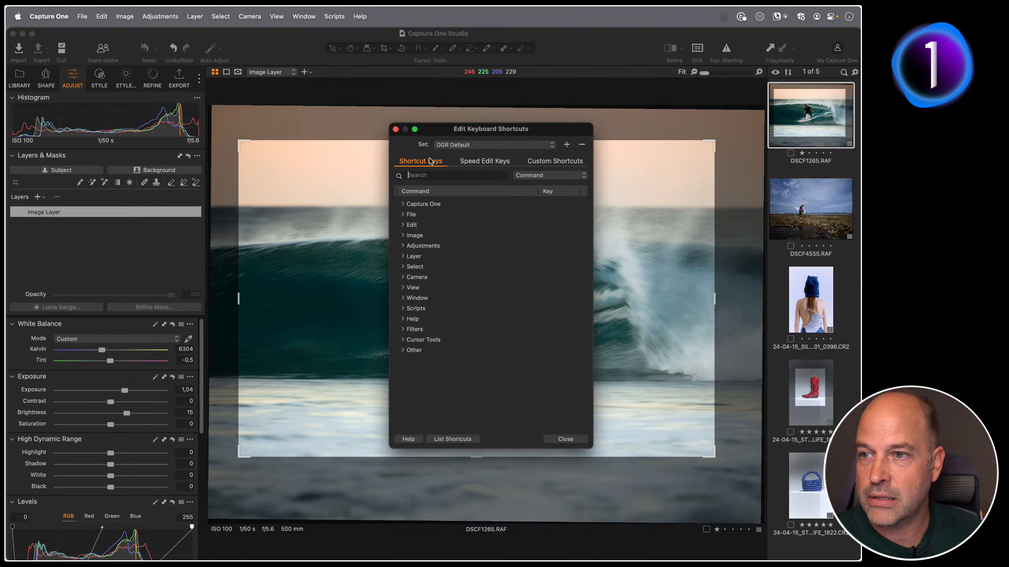
click(447, 175)
text(swit)
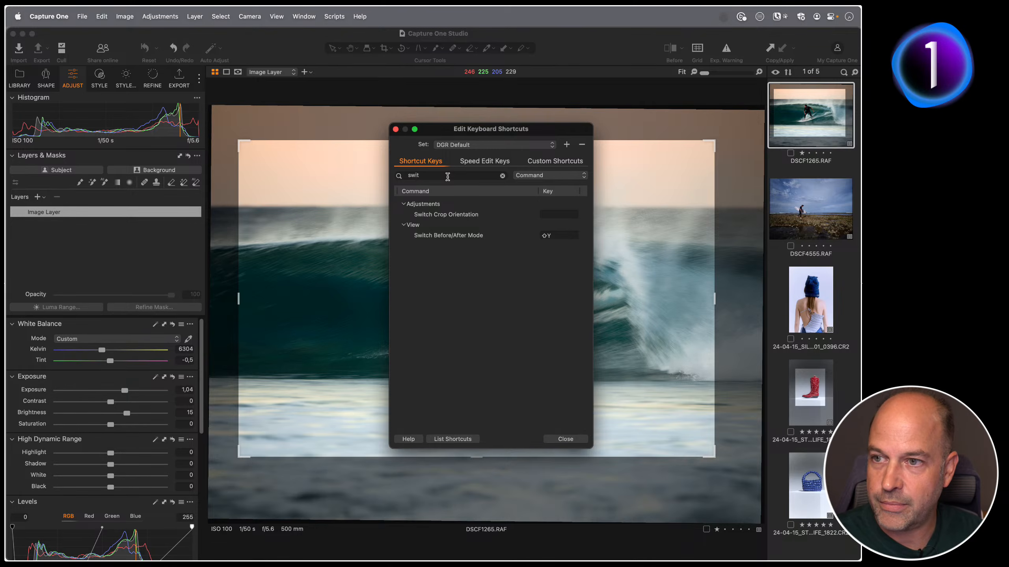
Assign Option+Command+C to the Switch Crop Orientation command and close the shortcut editor.
click(544, 217)
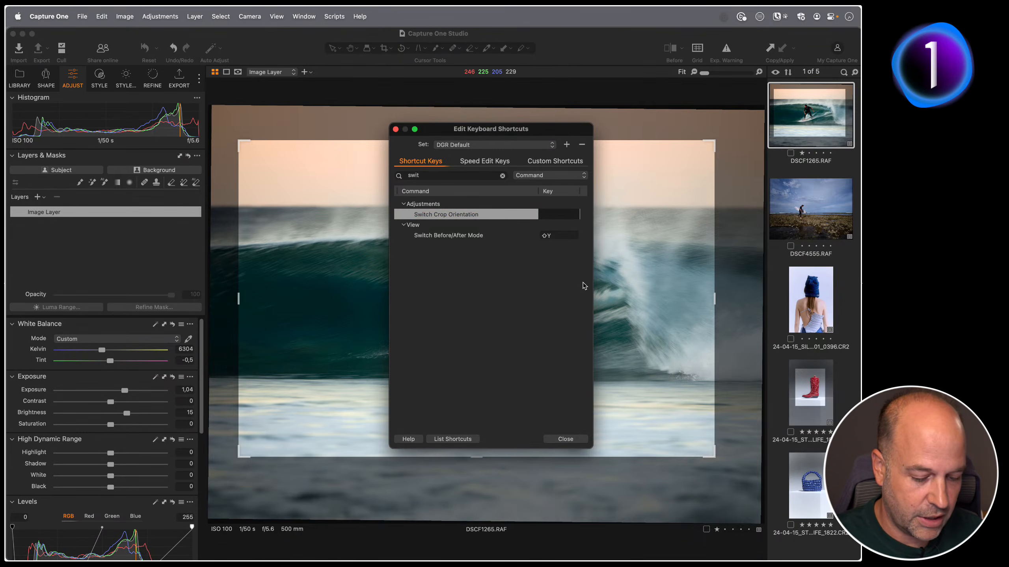
key(shift+super+c)
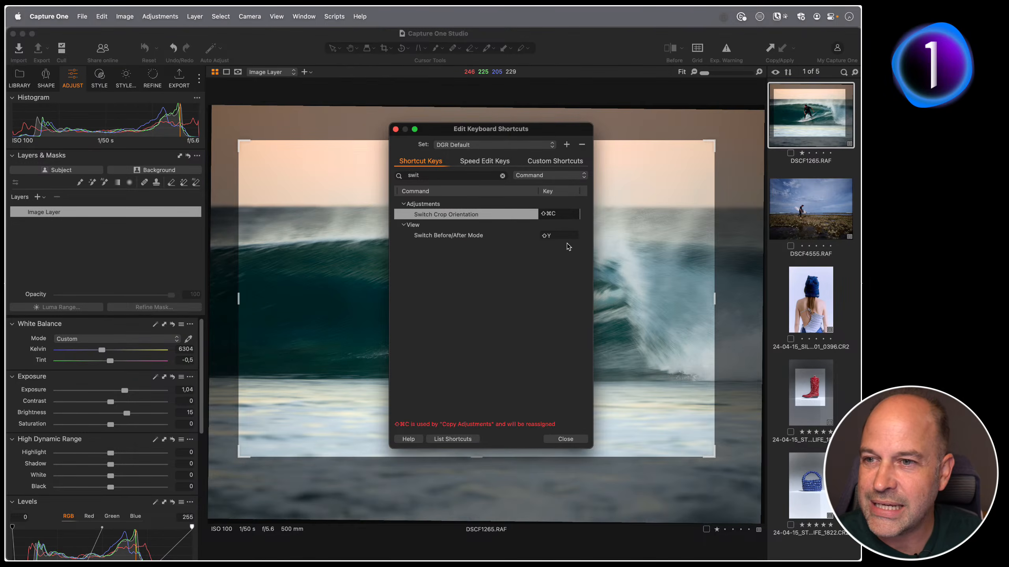
key(BackSpace)
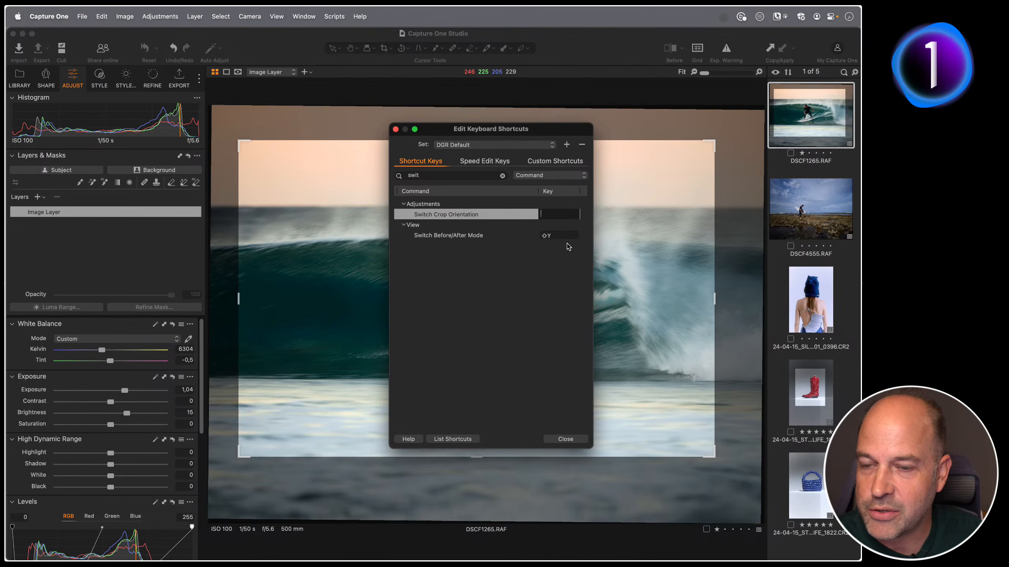
key(alt+super+c)
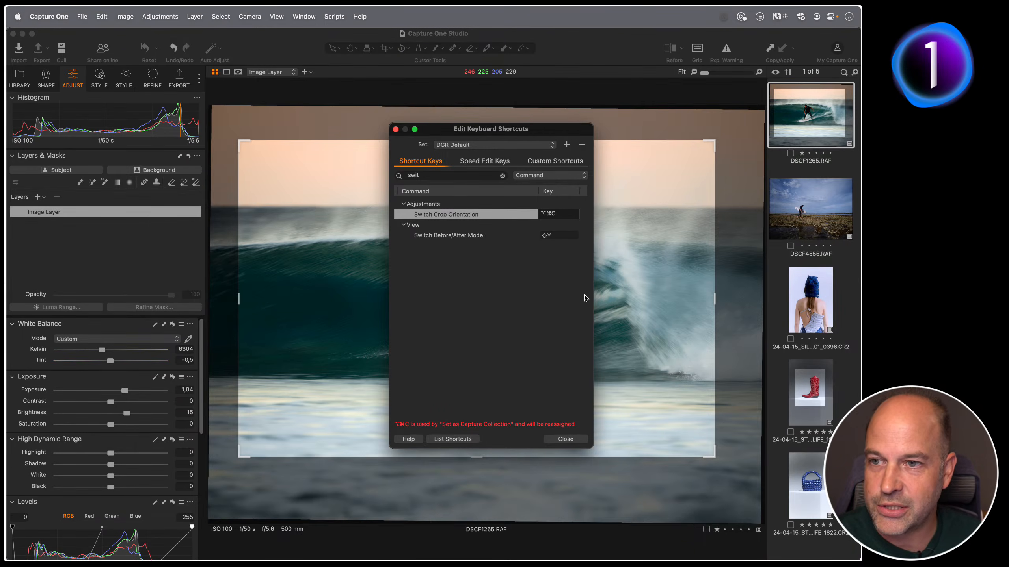
key(Return)
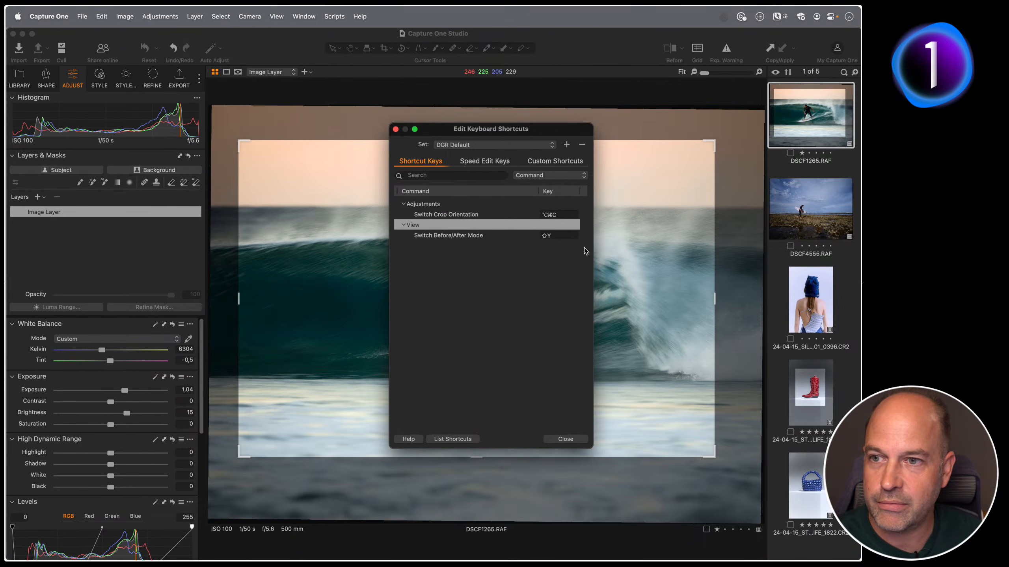
click(565, 439)
Switch the surfer photo's crop to portrait and back to landscape twice using the newly assigned command.
key(alt+super+c)
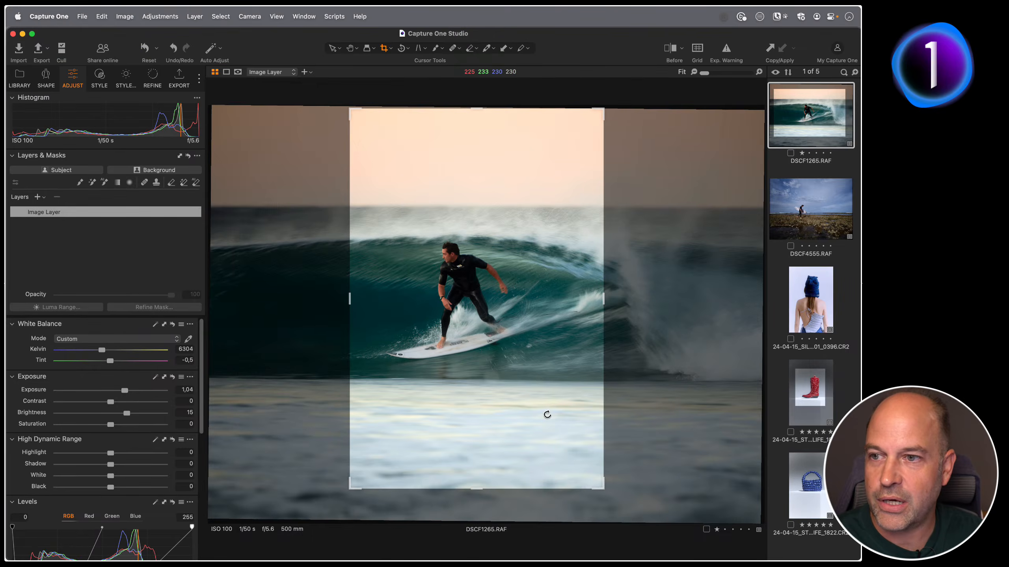
key(alt+super+c)
key(alt+super+c)
key(alt+super+c)
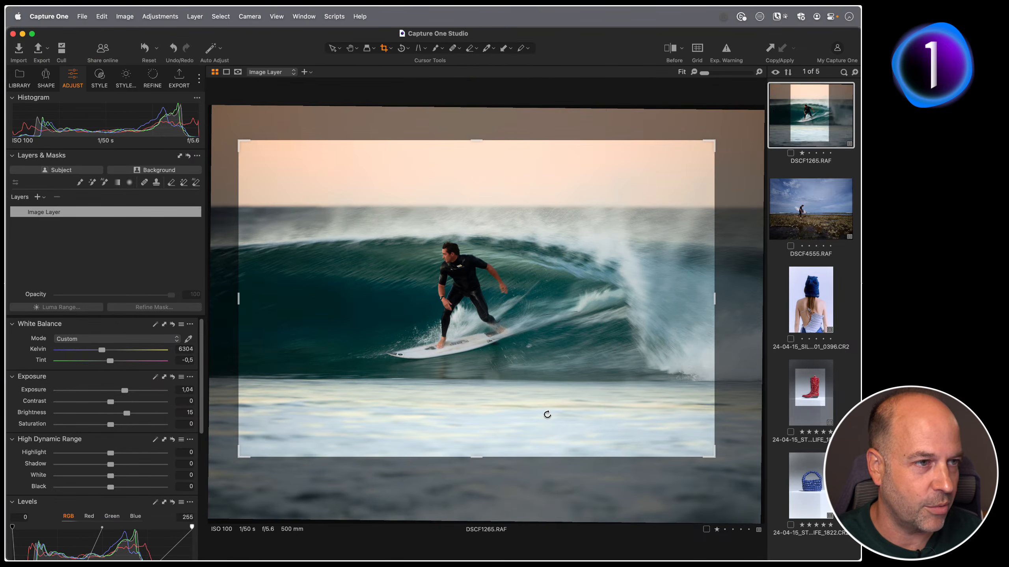
Browse forward to the red boot photo to view its crop and return to the surfer photo.
key(super+Right)
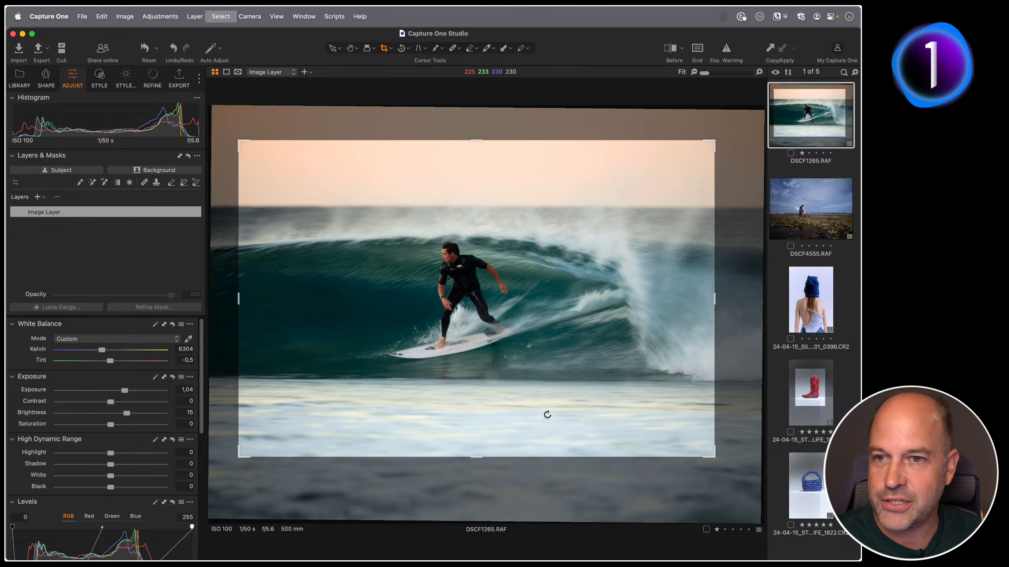
key(super+Right)
key(super+Right)
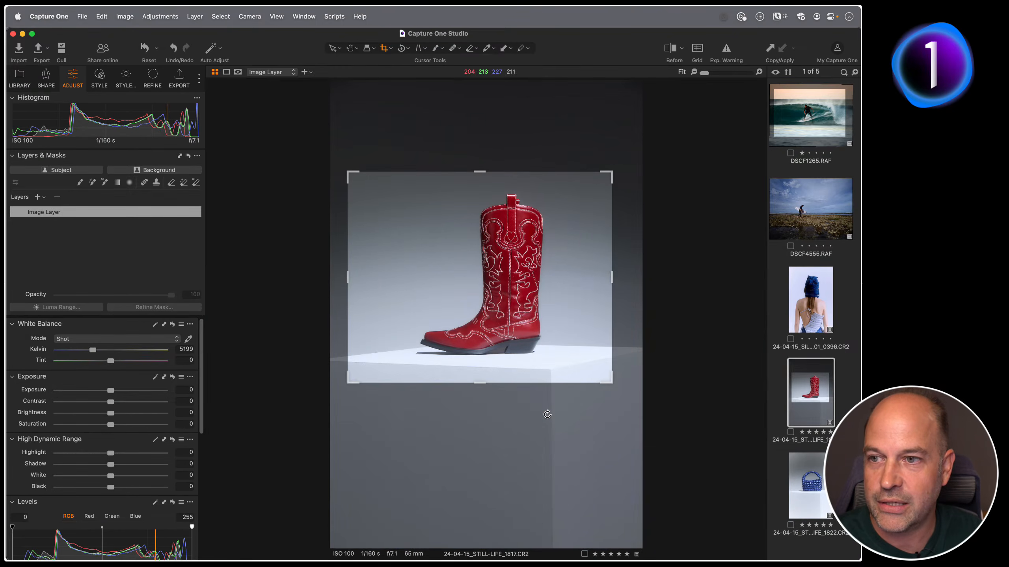
key(super+Left)
key(super+Left)
key(super+Left)
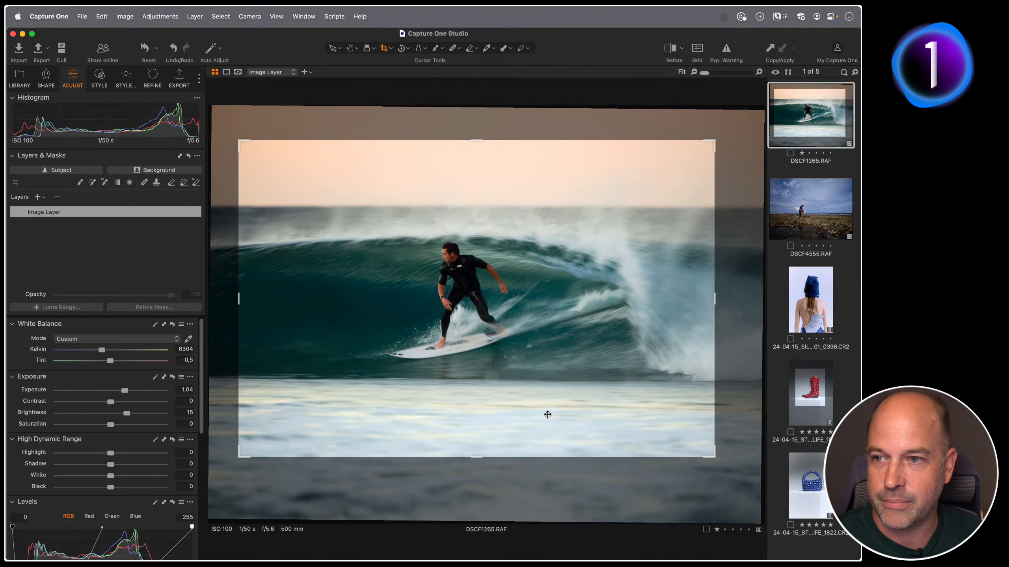
Tighten the surfer photo's 2x3 crop from its upper edge and apply it by switching to the Pan tool.
right_click(436, 267)
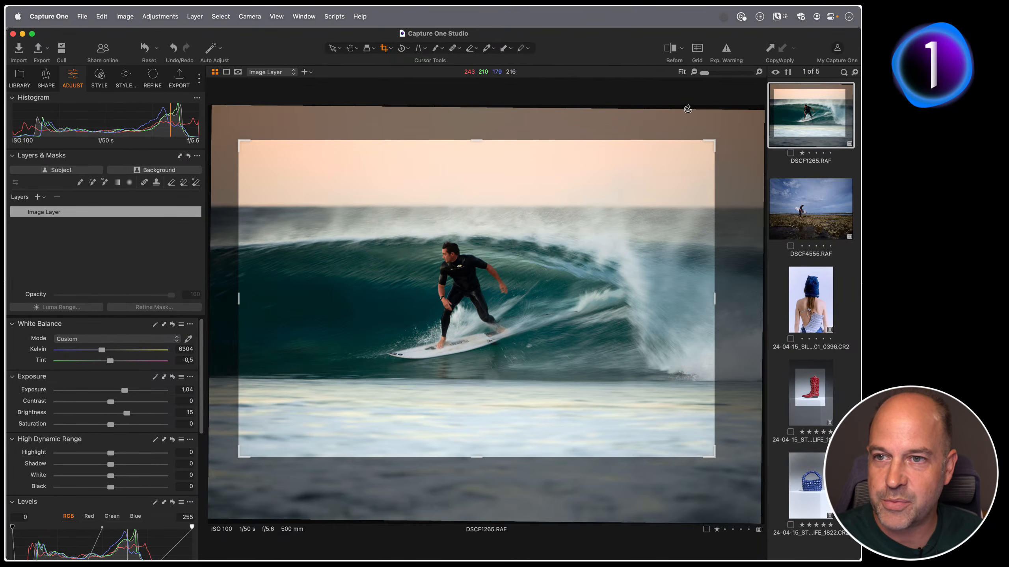
mouse_move(477, 140)
mouse_down()
mouse_move(476, 99)
mouse_move(470, 158)
mouse_up()
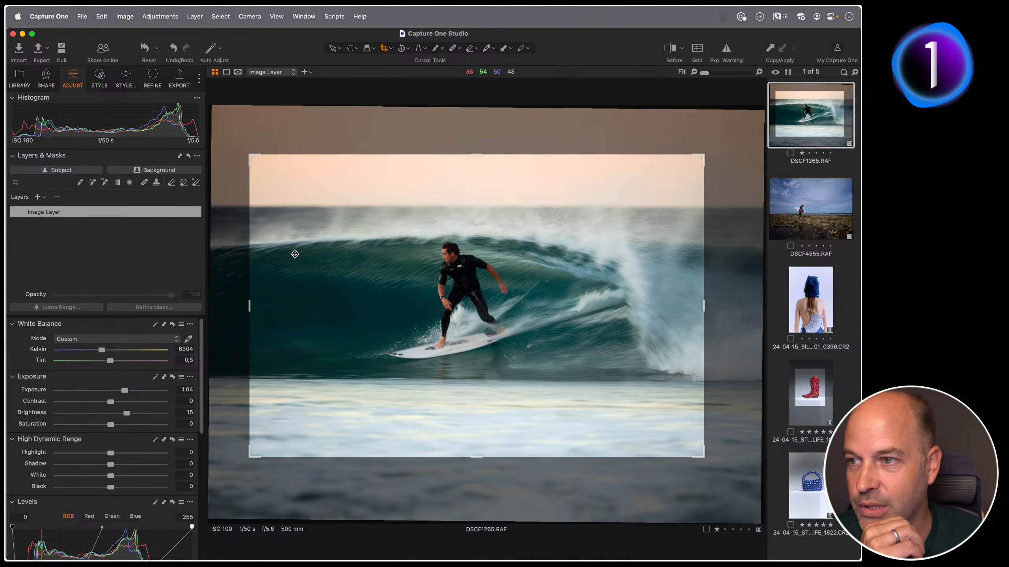
key(h)
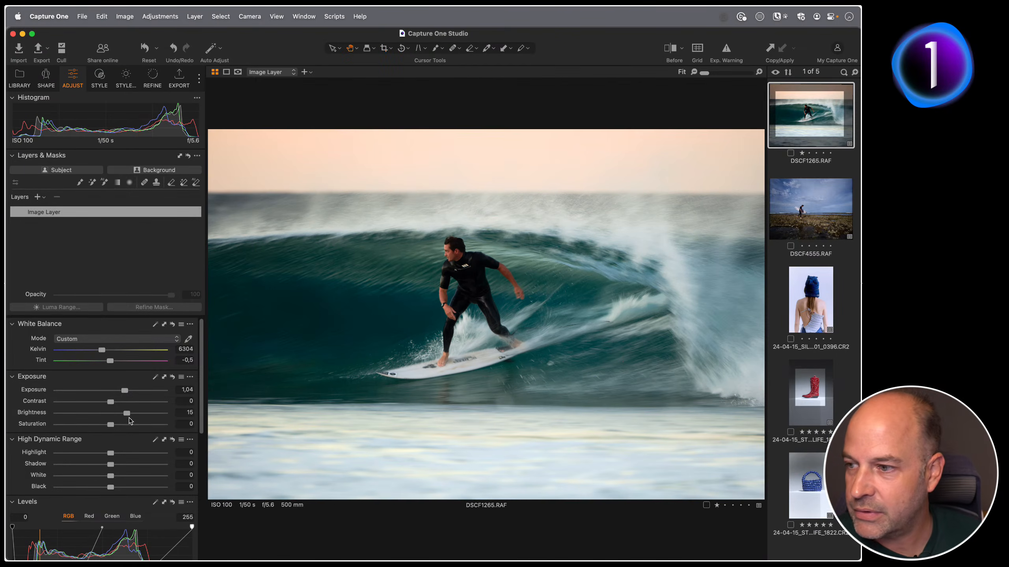
Expand the Curve tool and use Pick RGB Curve Point to add a point from the spray above the wave.
scroll(130, 418, down, 10)
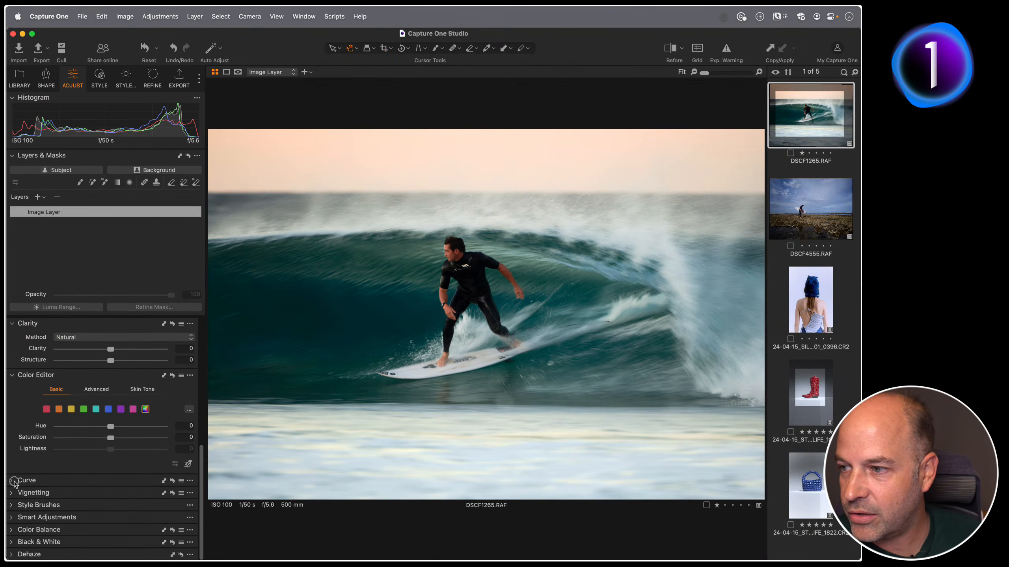
click(27, 480)
scroll(184, 477, down, 4)
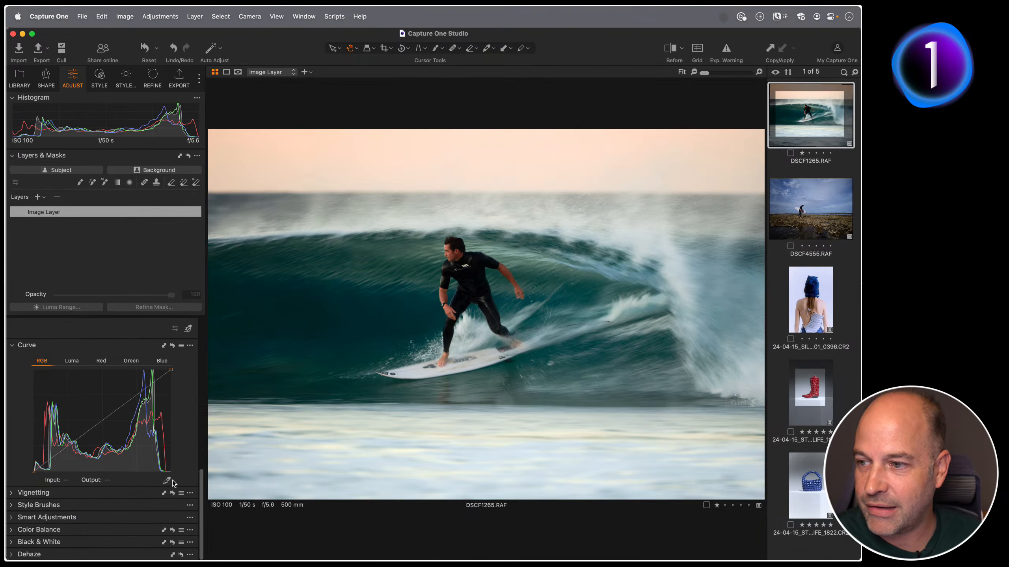
key(F1)
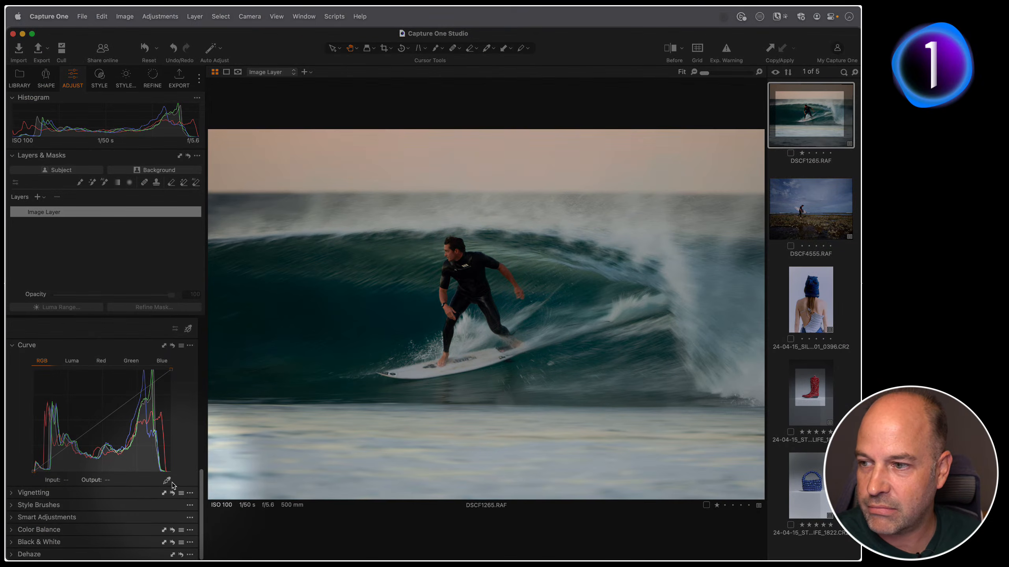
key(F1)
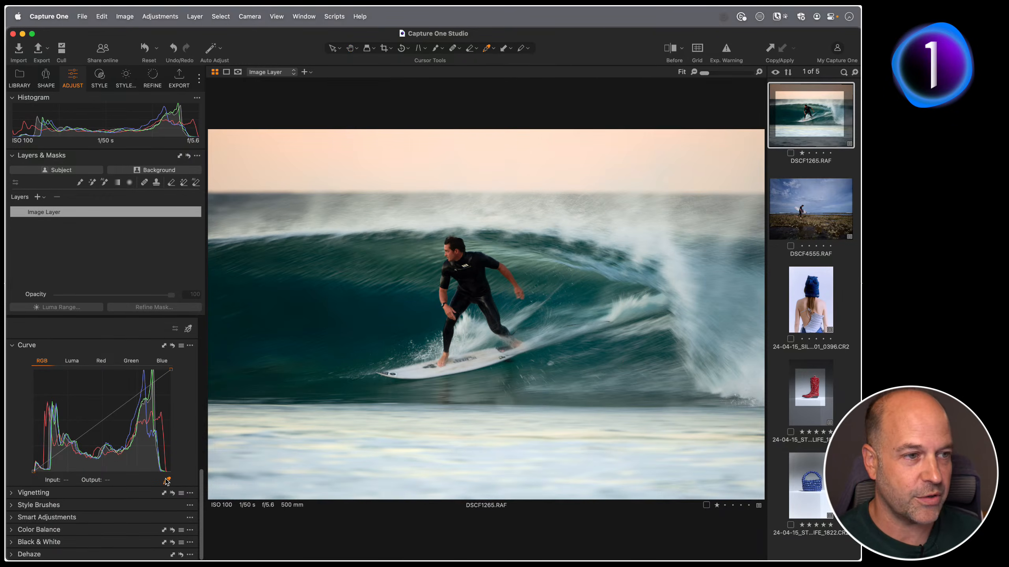
click(167, 481)
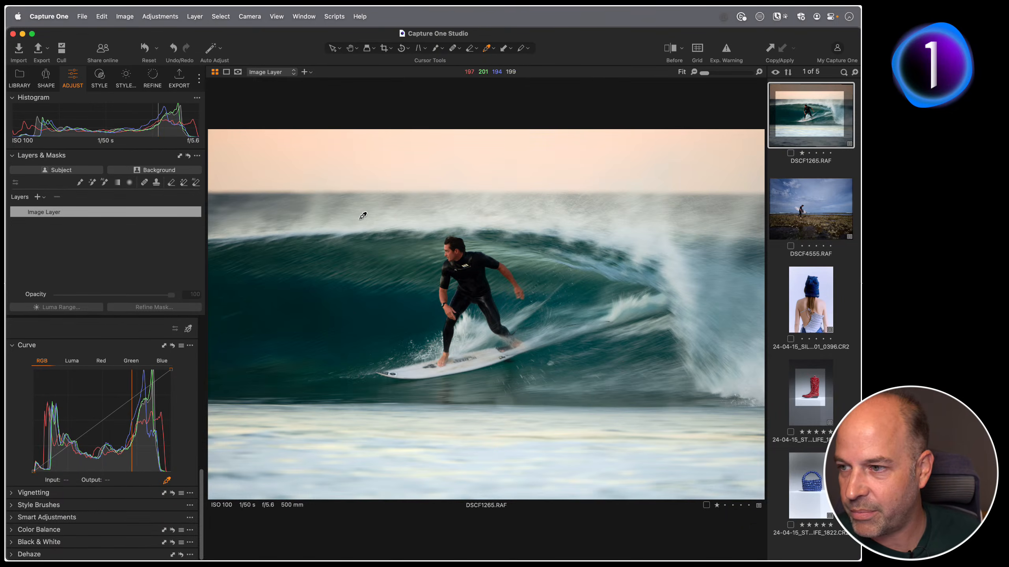
click(321, 218)
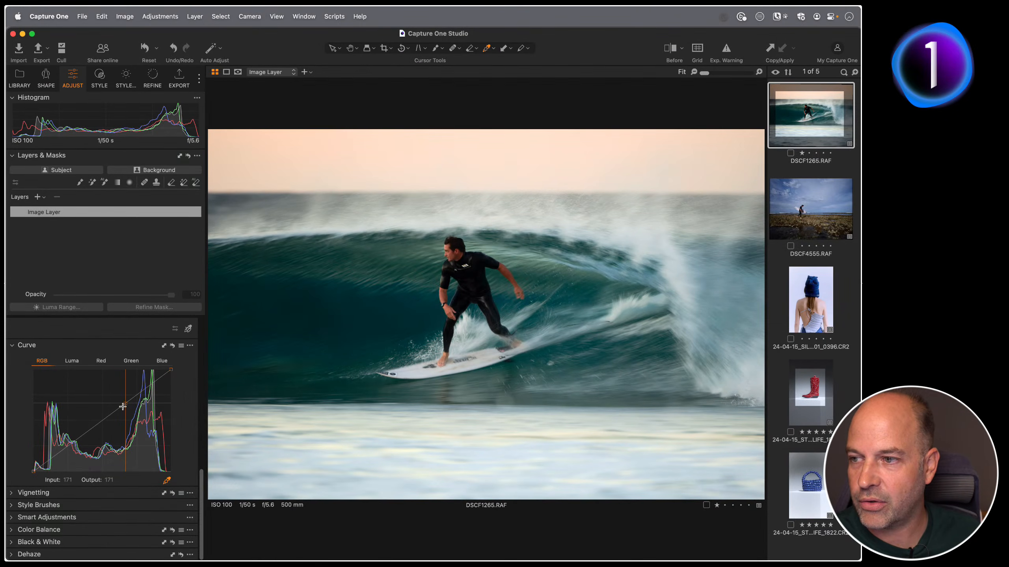
Open the floating Curve tool over the photo and shape the RGB curve with raised highlights and lowered shadows.
click(329, 264)
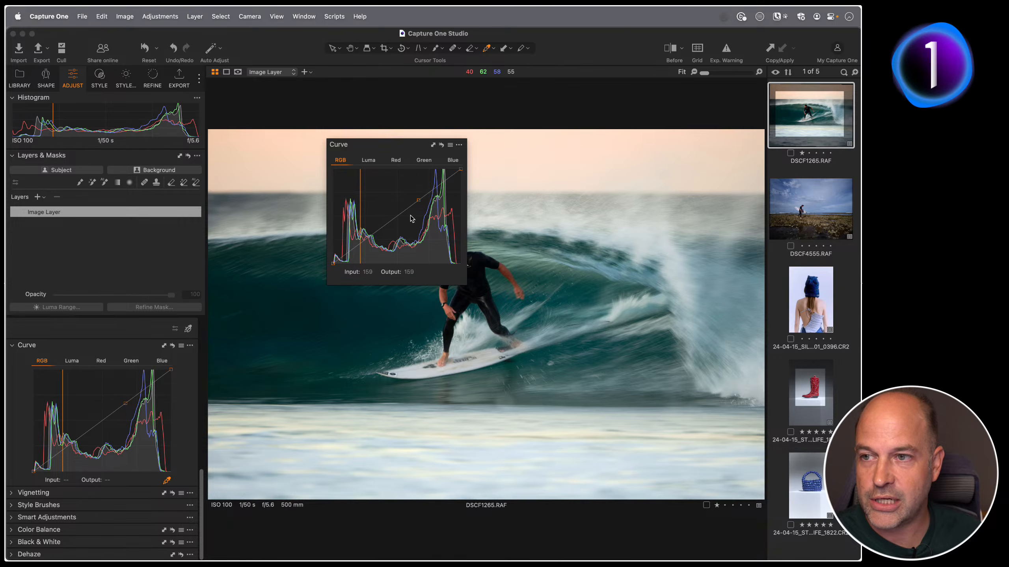
drag(406, 145, 340, 152)
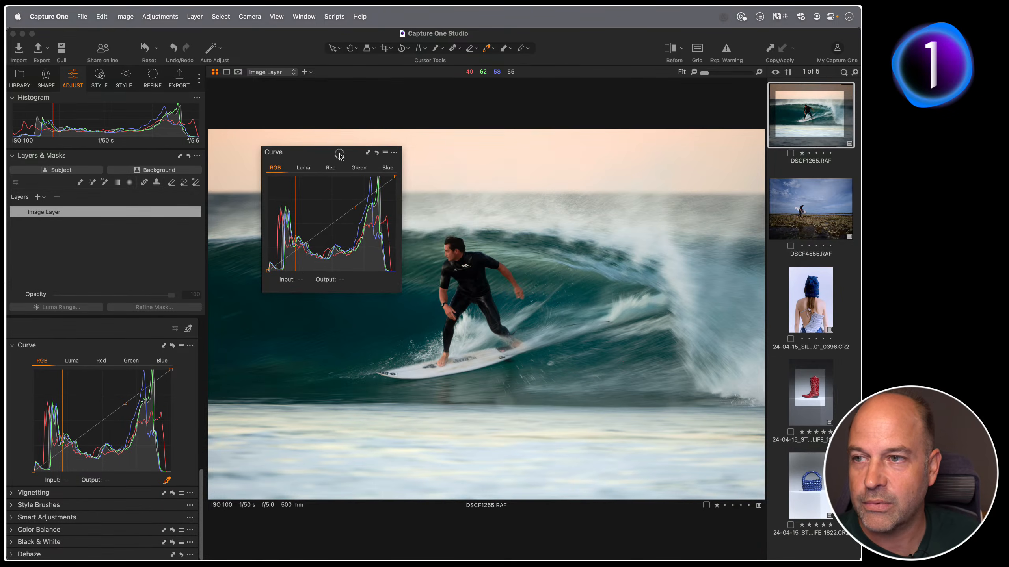
drag(354, 207, 368, 195)
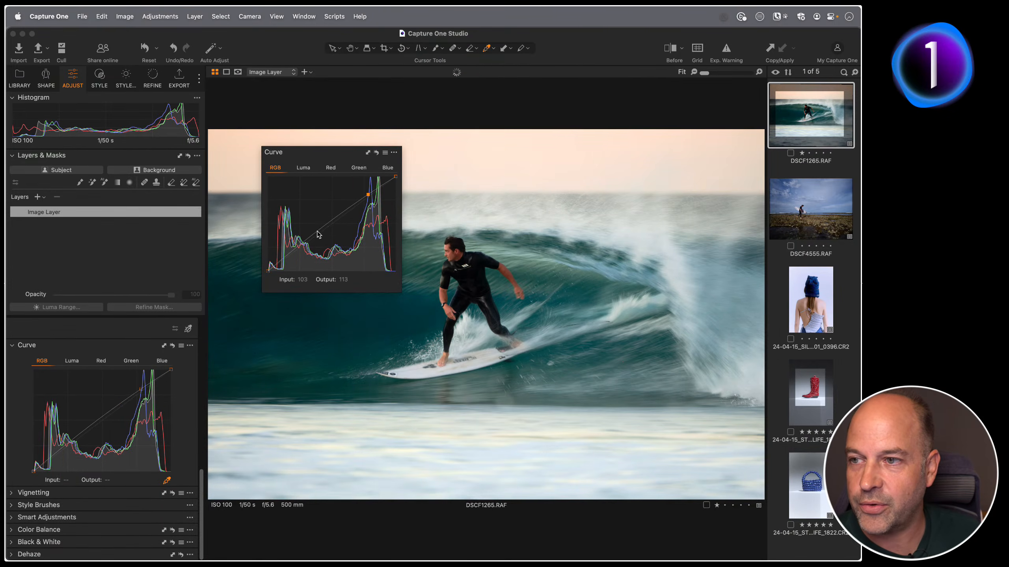
drag(314, 237, 309, 243)
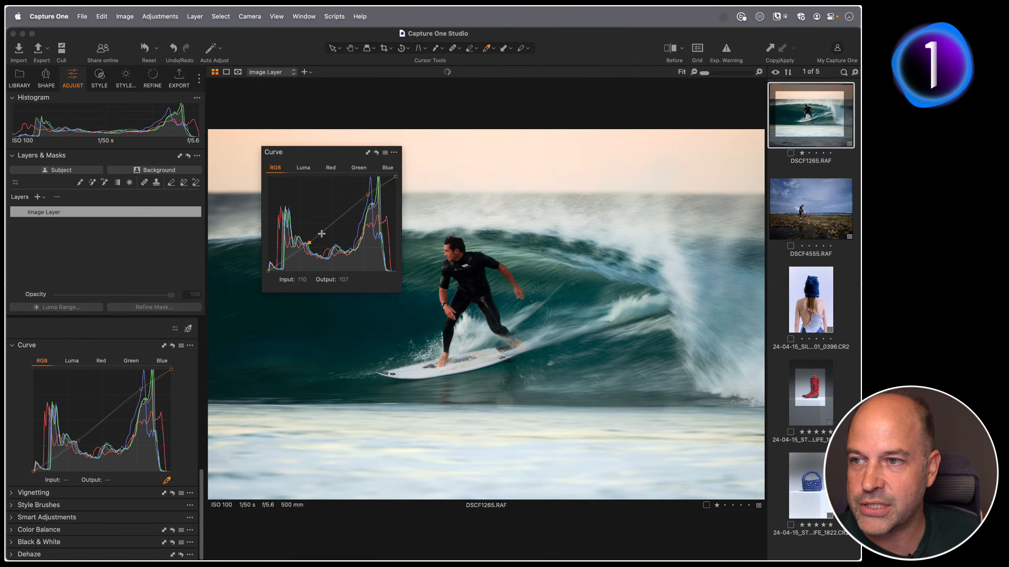
drag(367, 195, 367, 193)
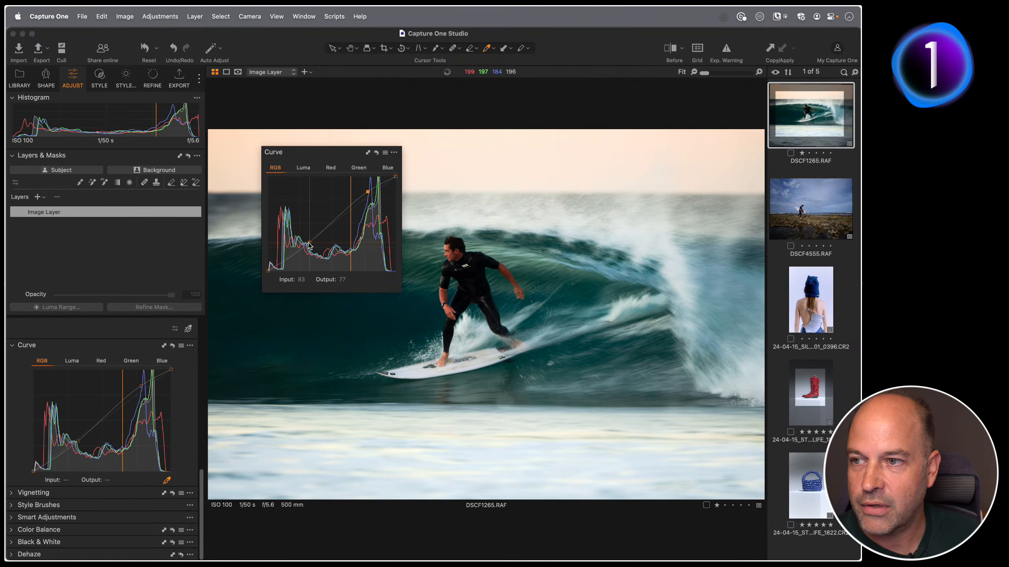
drag(309, 244, 304, 246)
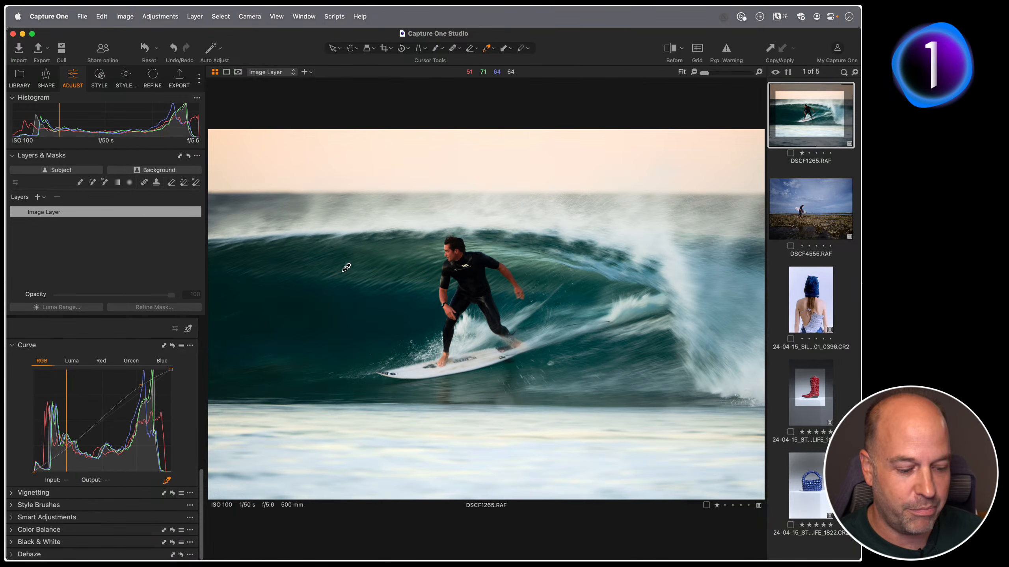
Check the Pick RGB Curve Point entry among the color picker cursor tools and switch briefly to the Pan tool.
click(494, 49)
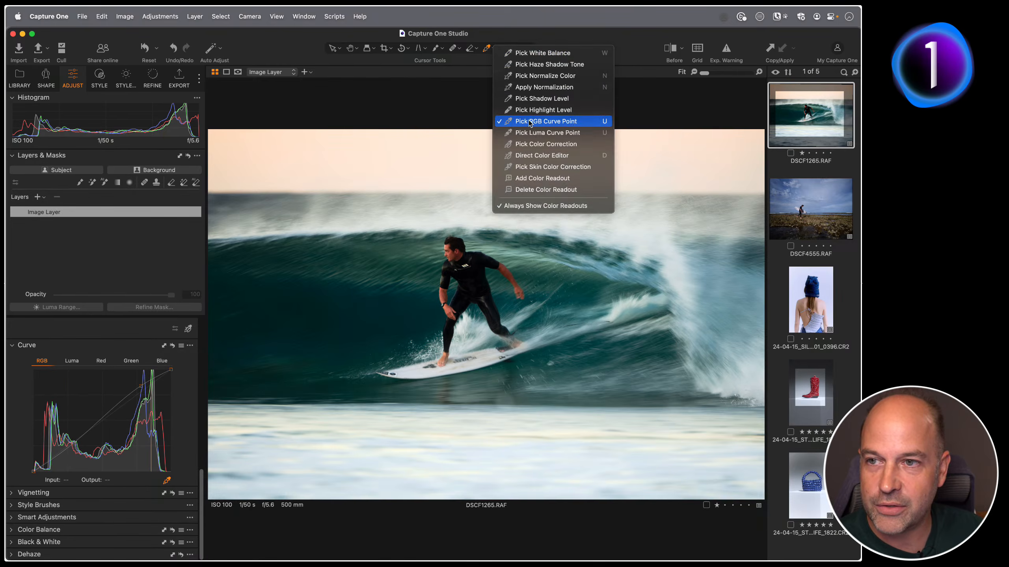
click(601, 125)
key(h)
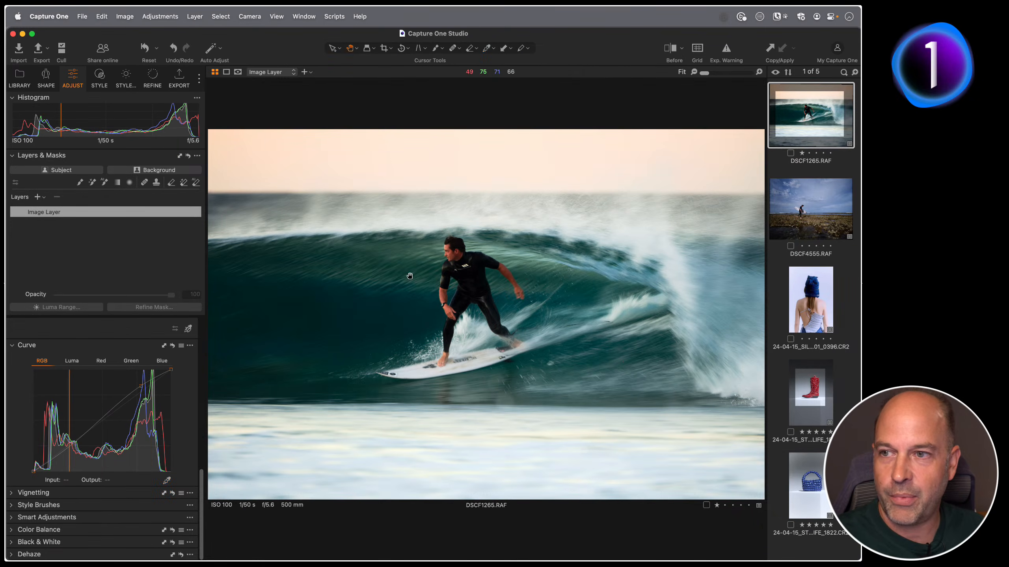
drag(374, 250, 511, 238)
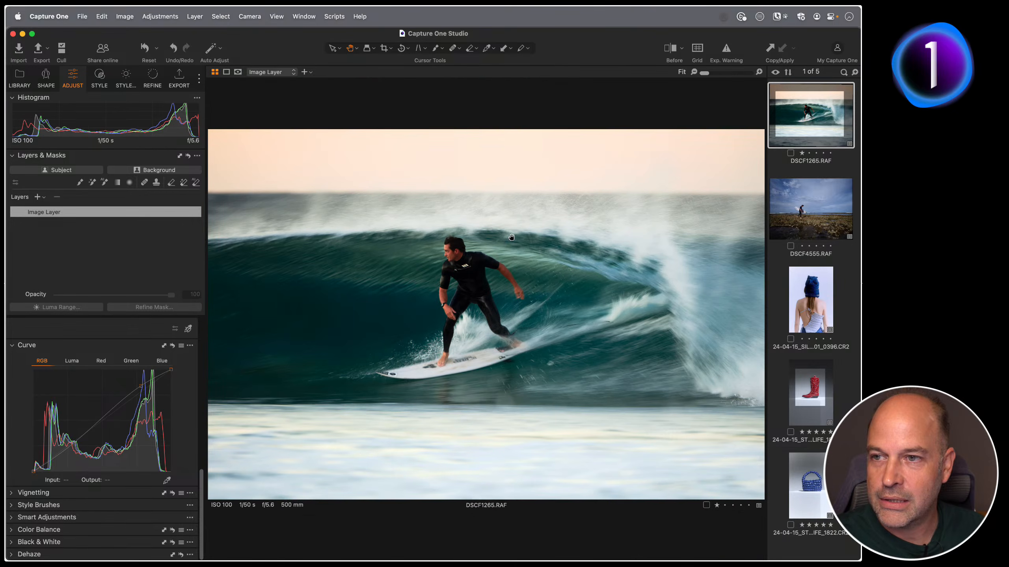
click(468, 249)
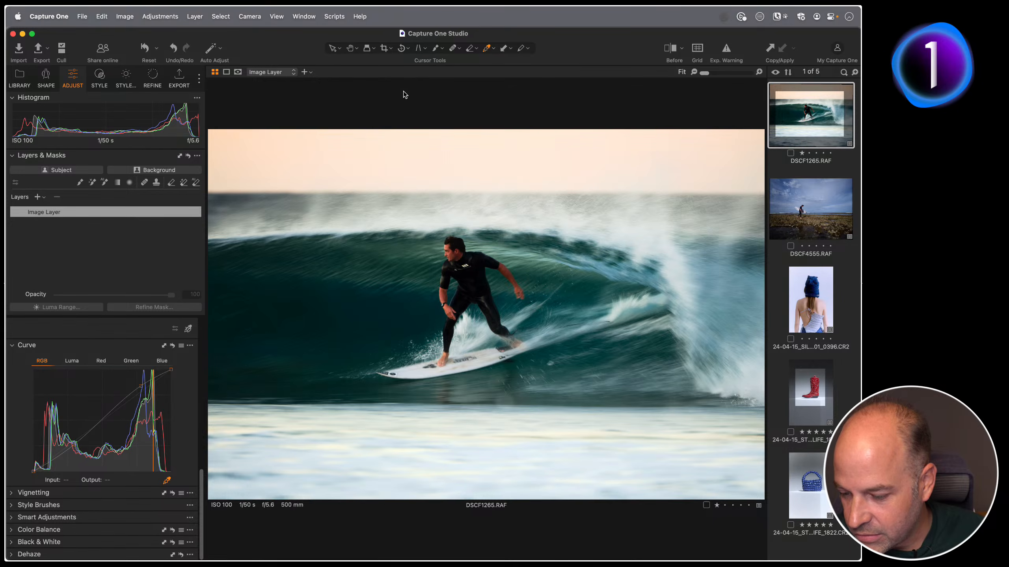
Locate the Levels tool and activate its shadow level picker.
scroll(116, 340, up, 5)
scroll(115, 341, down, 5)
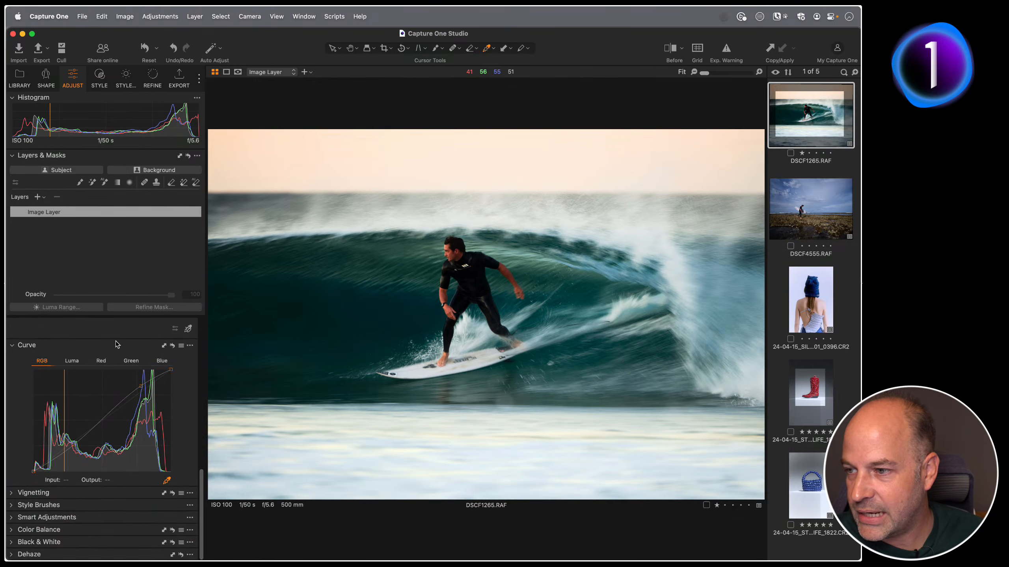
scroll(115, 340, up, 5)
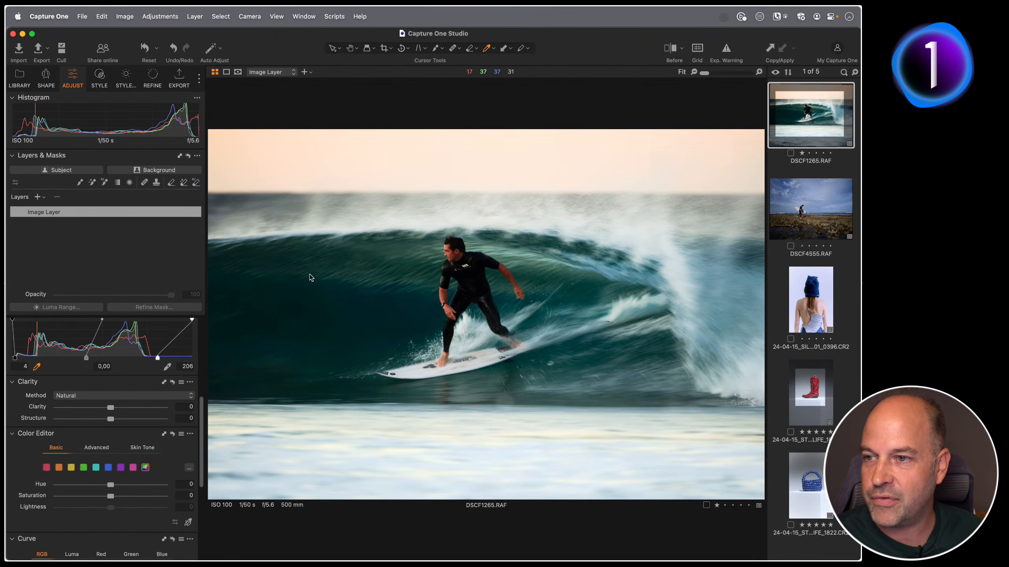
Open the floating Levels tool over the photo and set the shadow point to 2 and the midtone to 0,04.
click(382, 249)
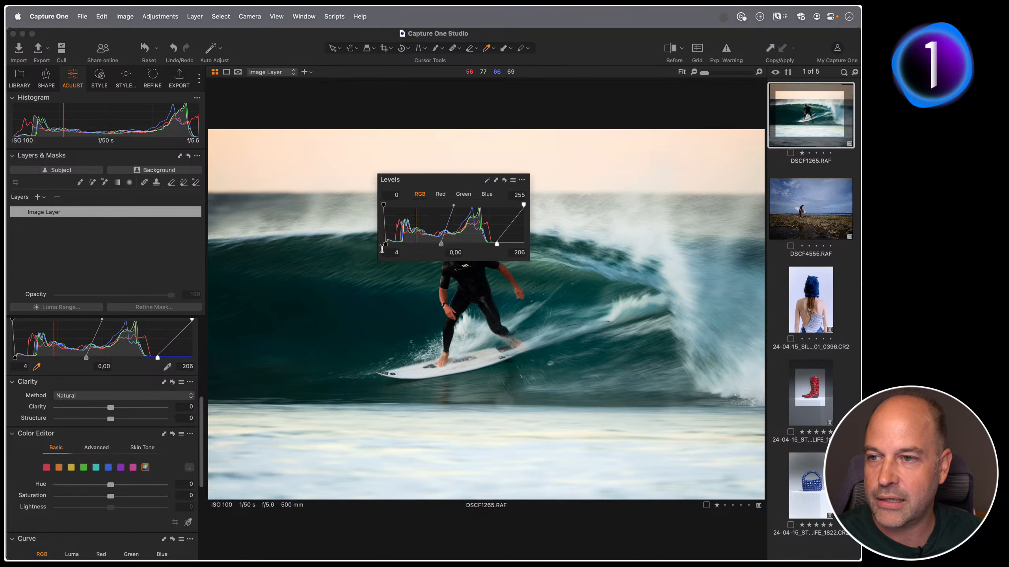
drag(388, 244, 435, 244)
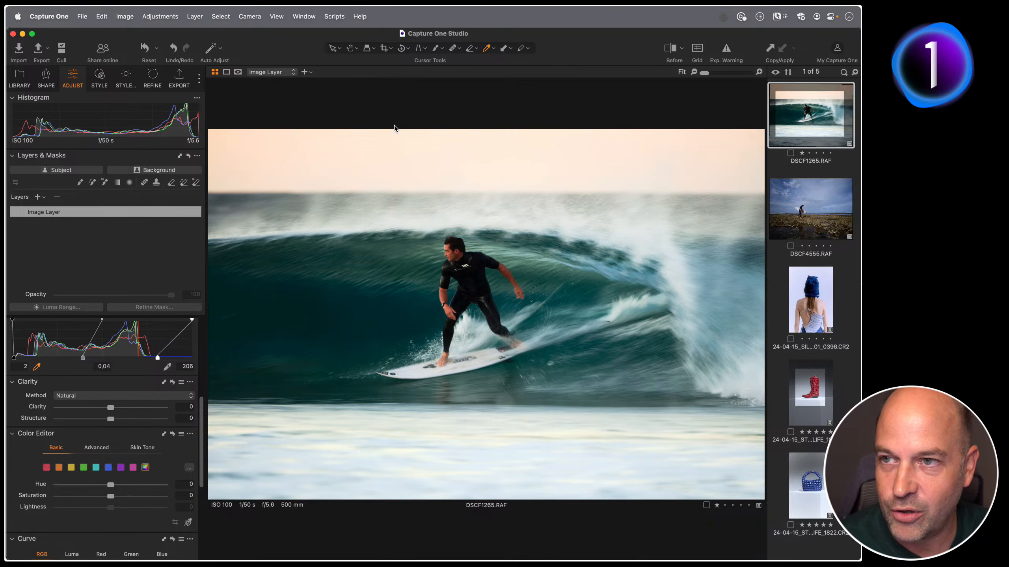
Check what the Annotations, Copy Adjustments and mask brush cursor tools offer directly over the photo.
click(521, 48)
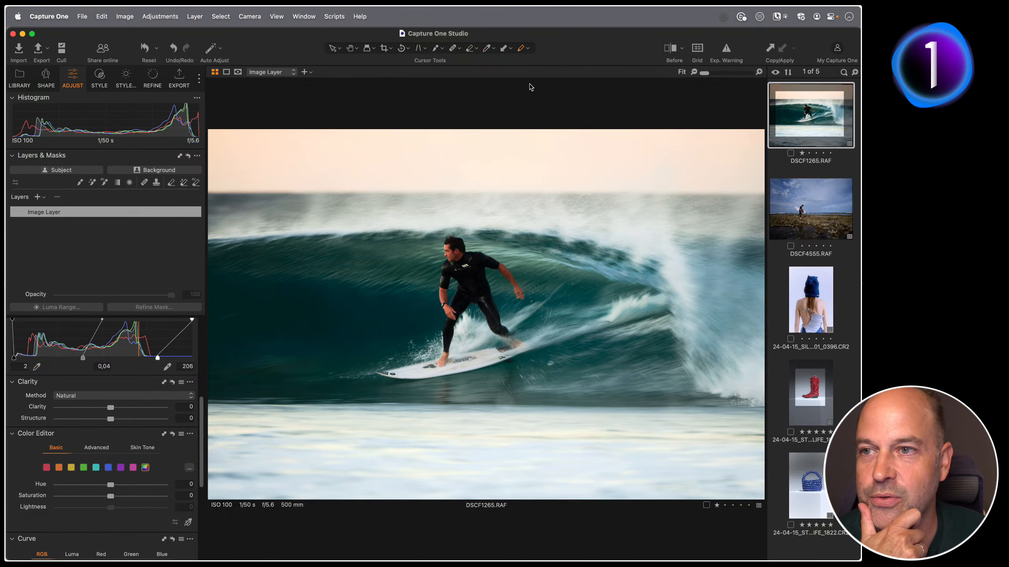
right_click(455, 189)
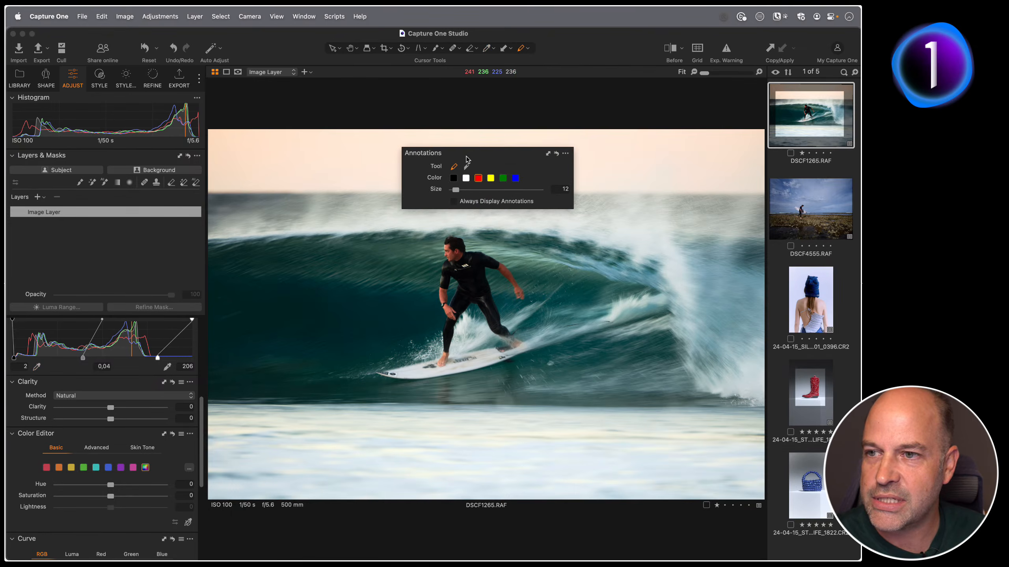
click(512, 48)
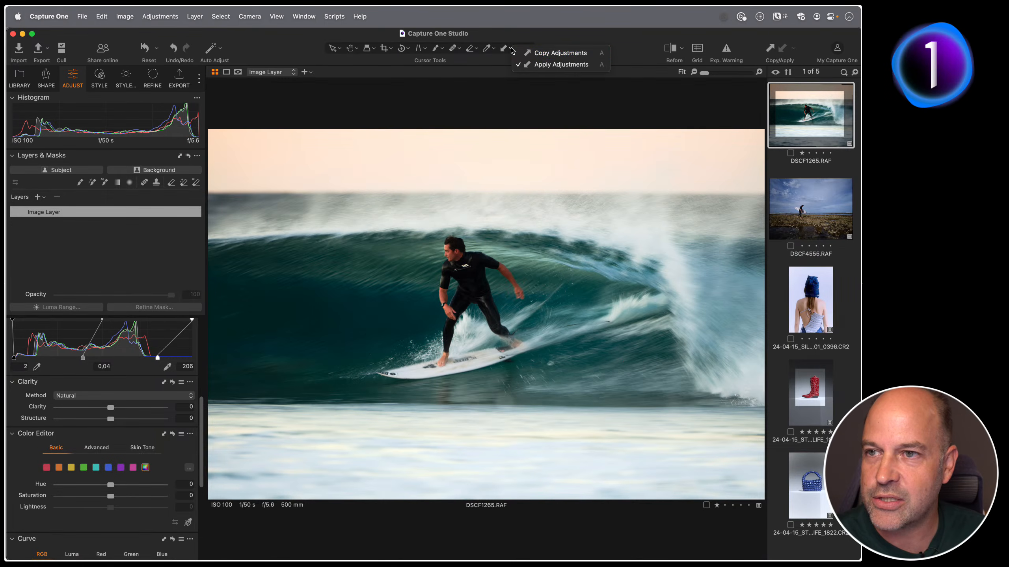
click(536, 55)
right_click(463, 153)
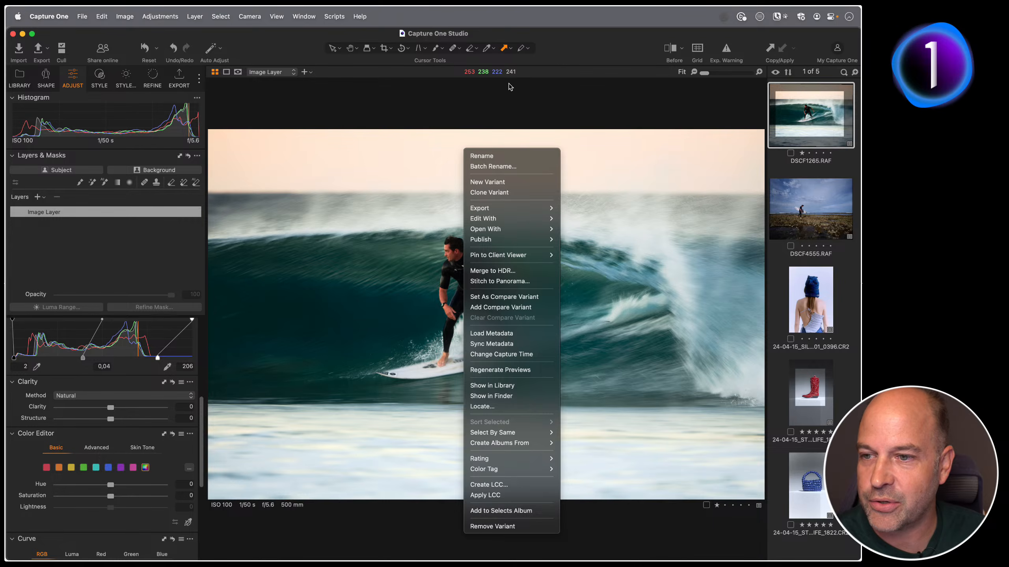
click(426, 78)
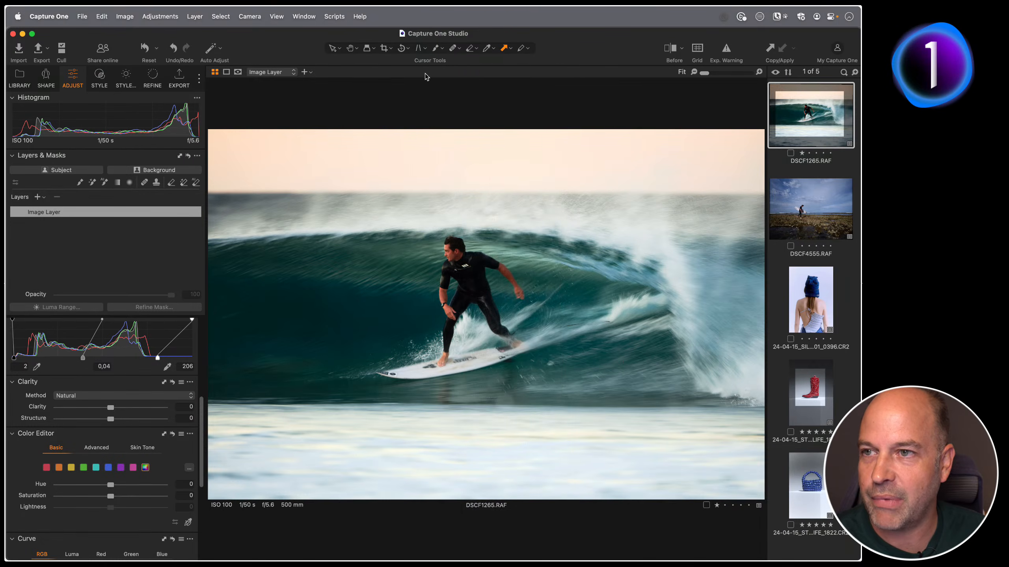
click(435, 49)
right_click(448, 156)
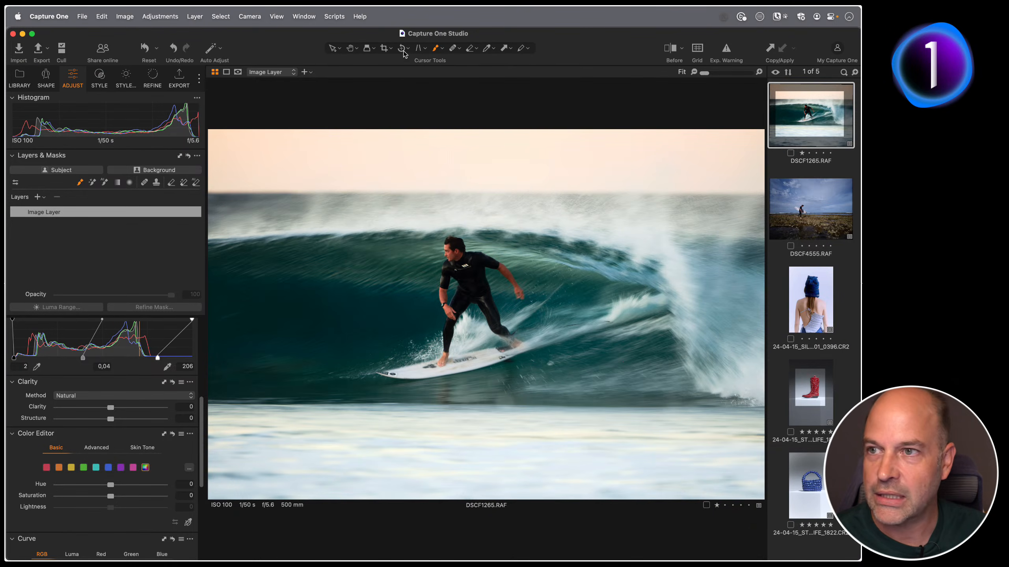
Rotate the surfing photo freehand to level the horizon and switch to the Pan tool.
key(r)
drag(250, 205, 762, 206)
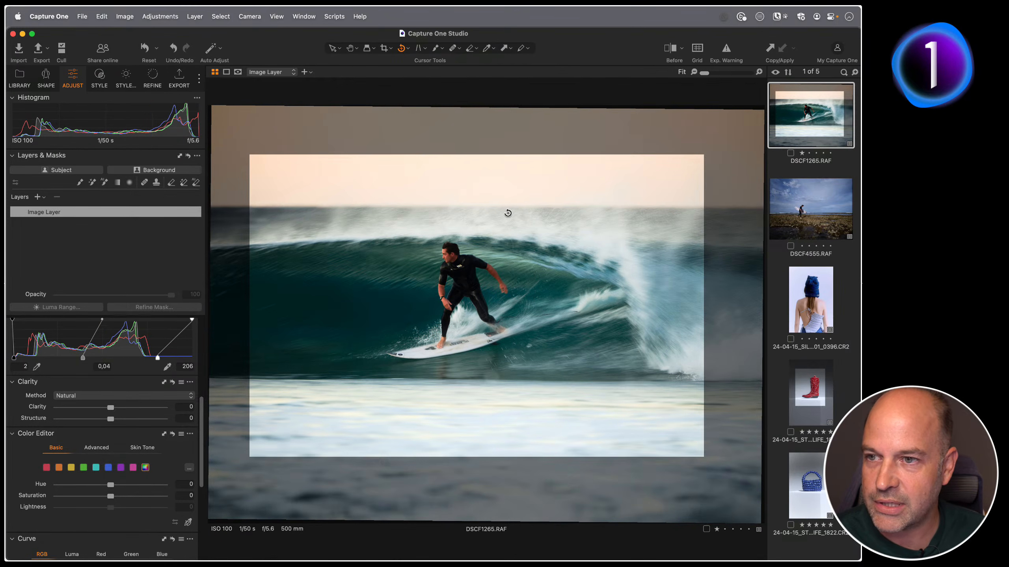
right_click(509, 222)
drag(509, 222, 509, 222)
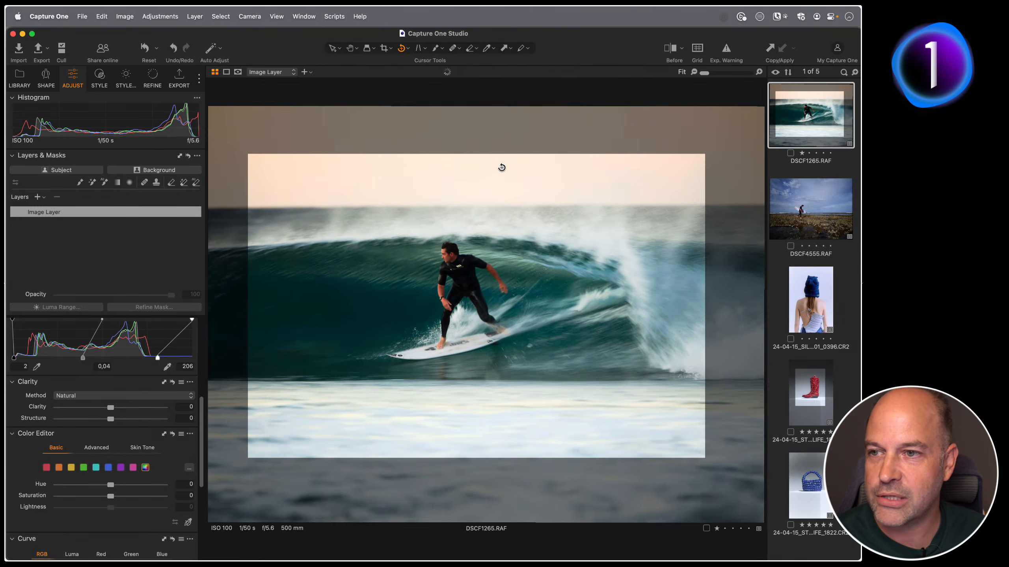
drag(748, 202, 746, 199)
key(h)
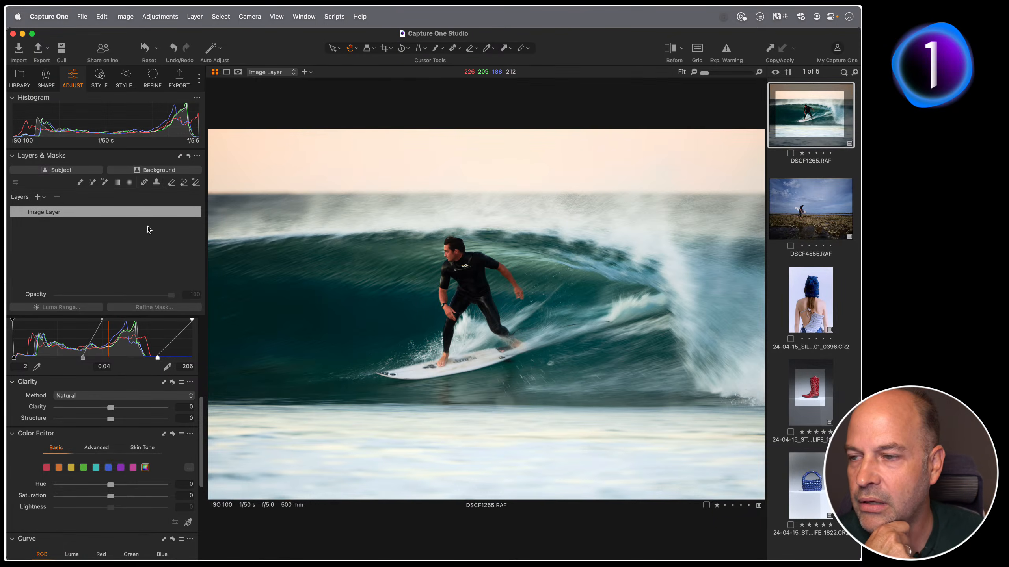
Examine the scrollable adjustment tools and the Library tool's options for moving it to the pinned area.
scroll(131, 341, up, 5)
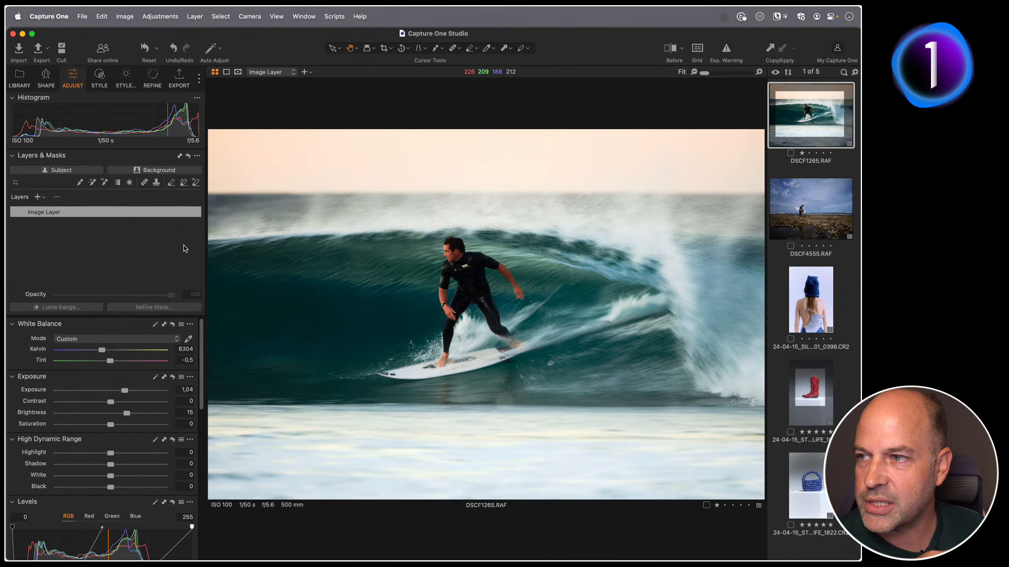
scroll(103, 355, down, 5)
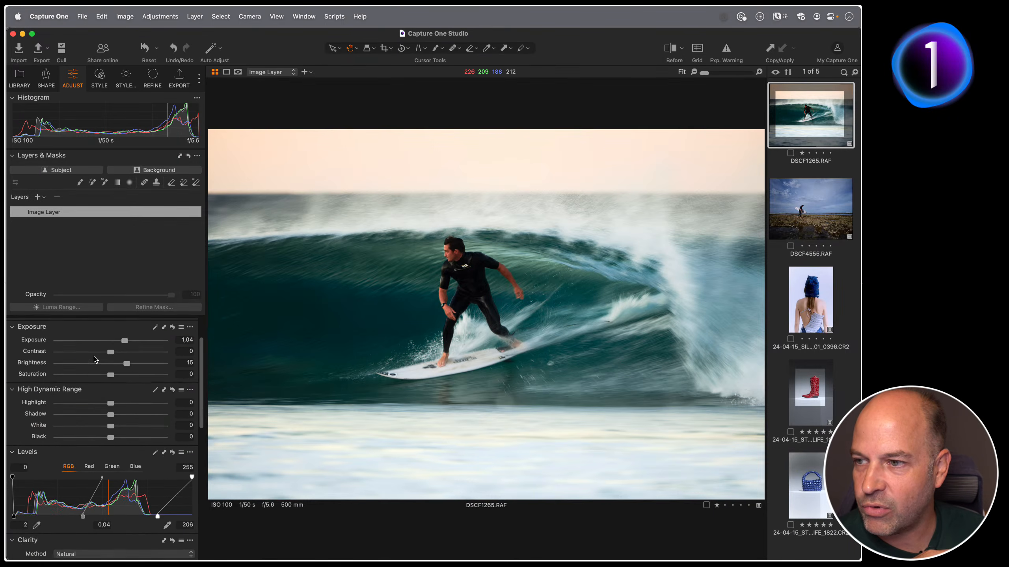
click(20, 75)
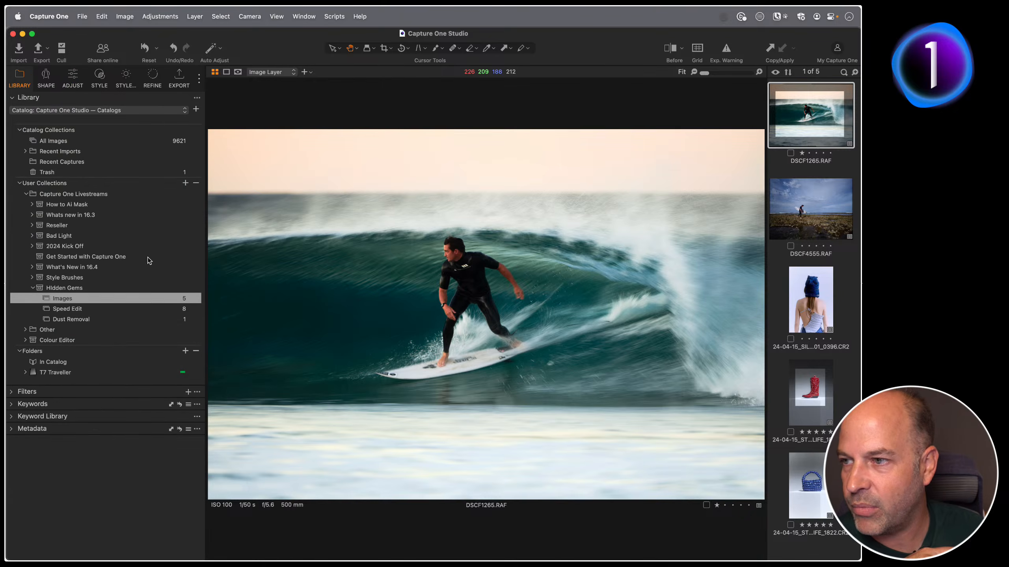
click(197, 100)
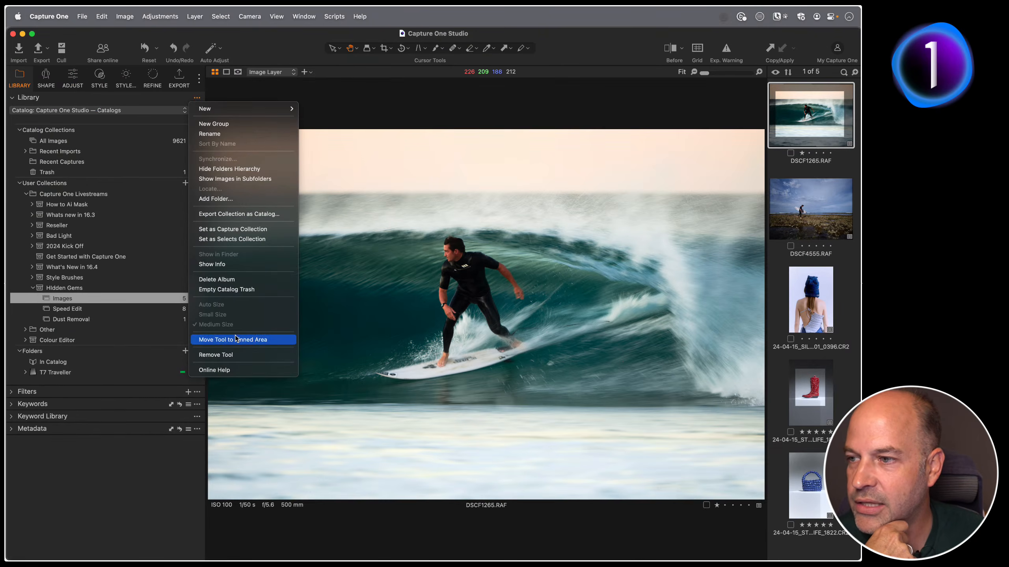
click(123, 485)
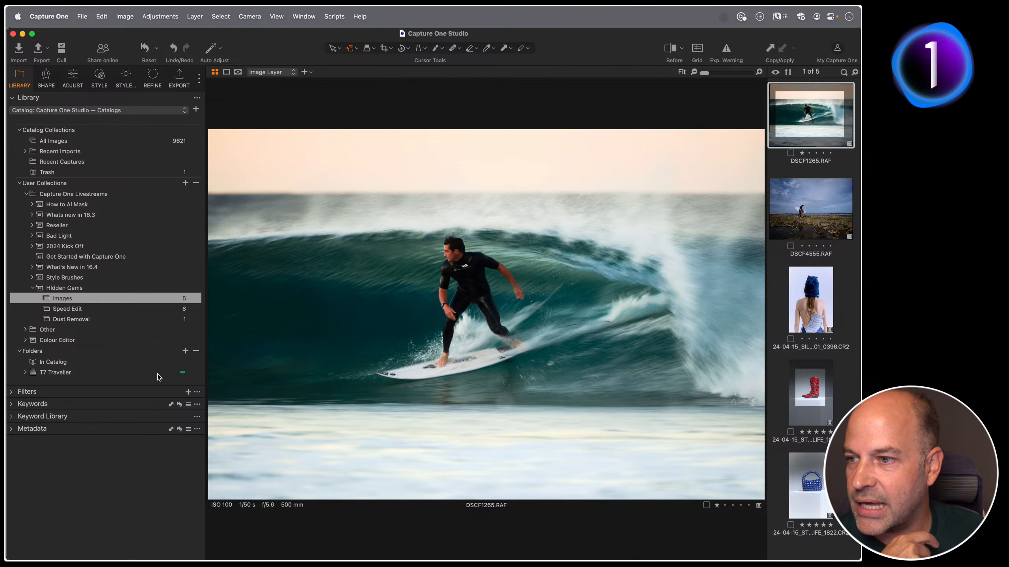
Expand the Filters tool and move the Library tool to the pinned area.
click(11, 392)
scroll(63, 318, down, 2)
scroll(99, 199, up, 2)
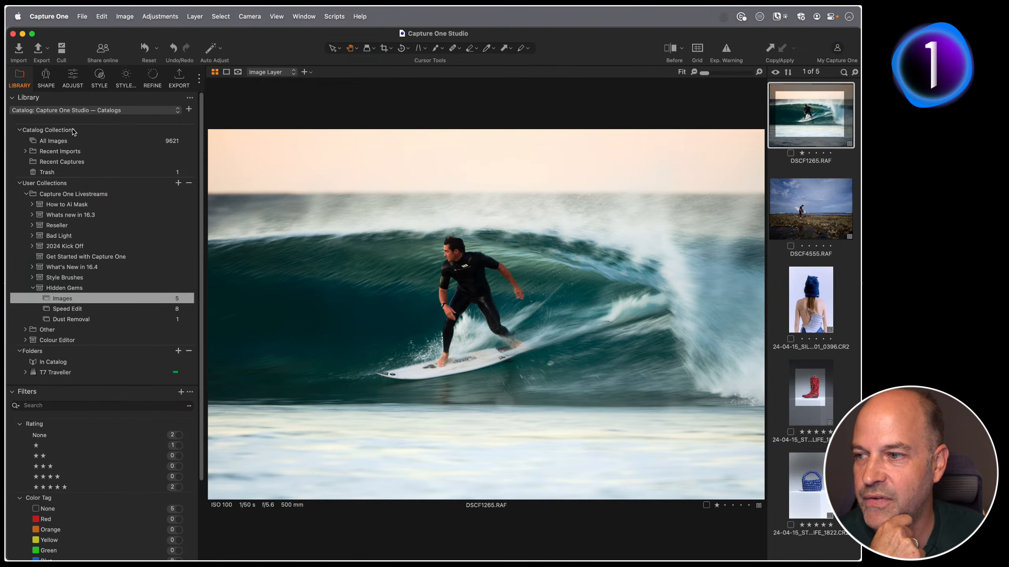
click(190, 99)
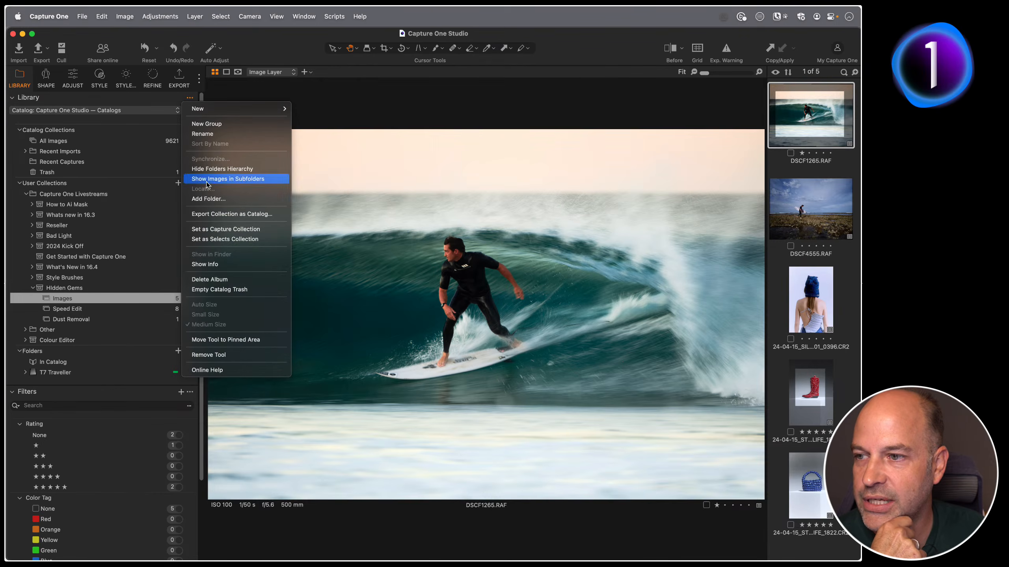
click(232, 354)
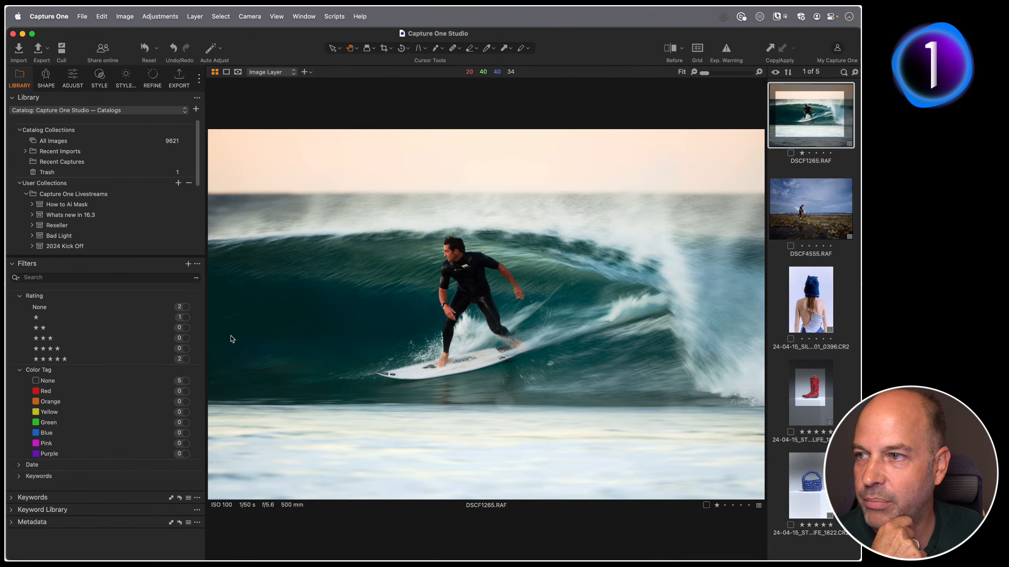
Set the pinned Library tool to Auto Size so its collections fit without scrolling.
scroll(108, 207, down, 3)
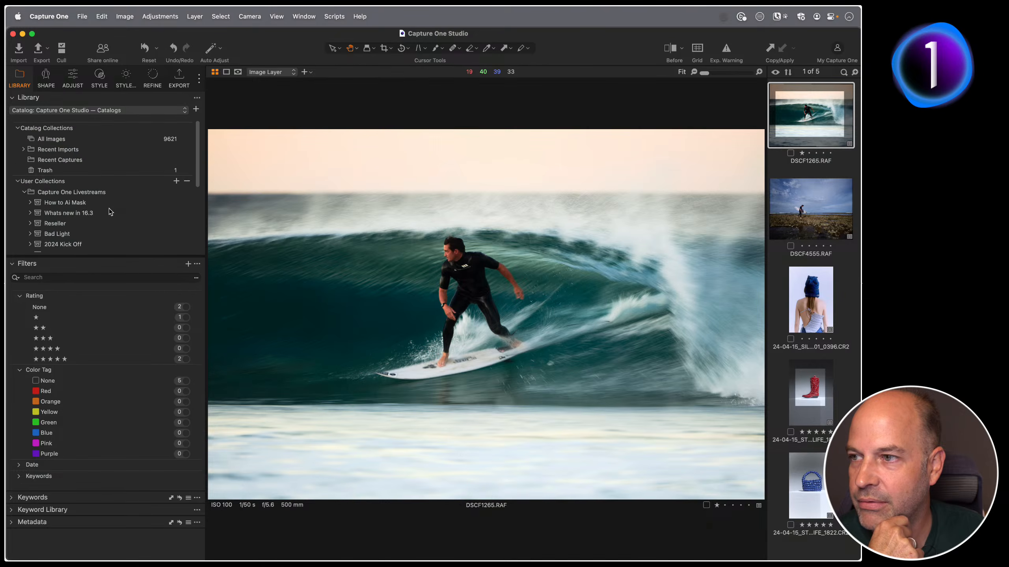
scroll(110, 210, up, 3)
click(197, 97)
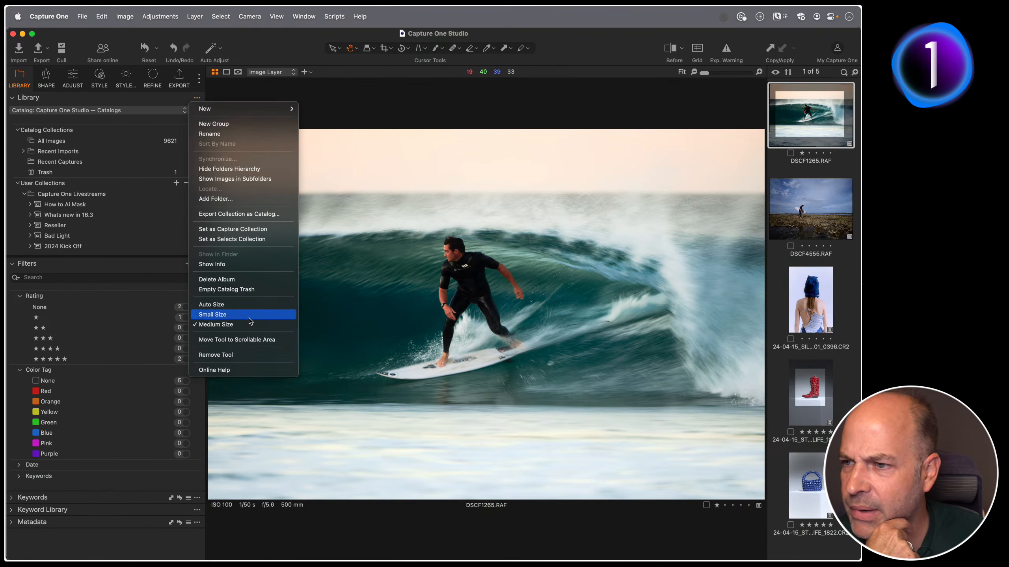
click(218, 304)
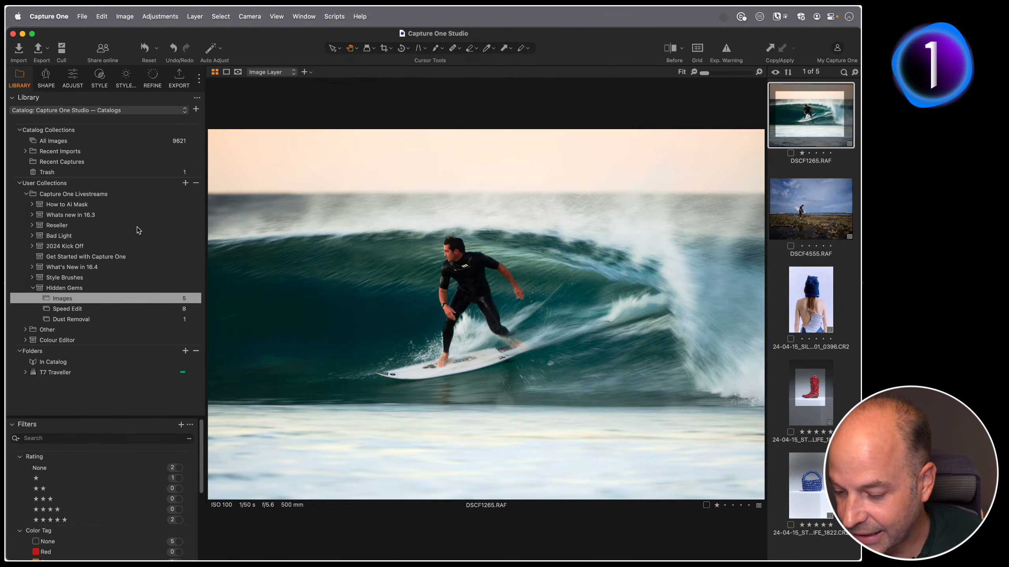
Return to the adjustment tools, activate Crop, shift the crop frame slightly and shrink it around the surfer.
click(70, 77)
click(383, 49)
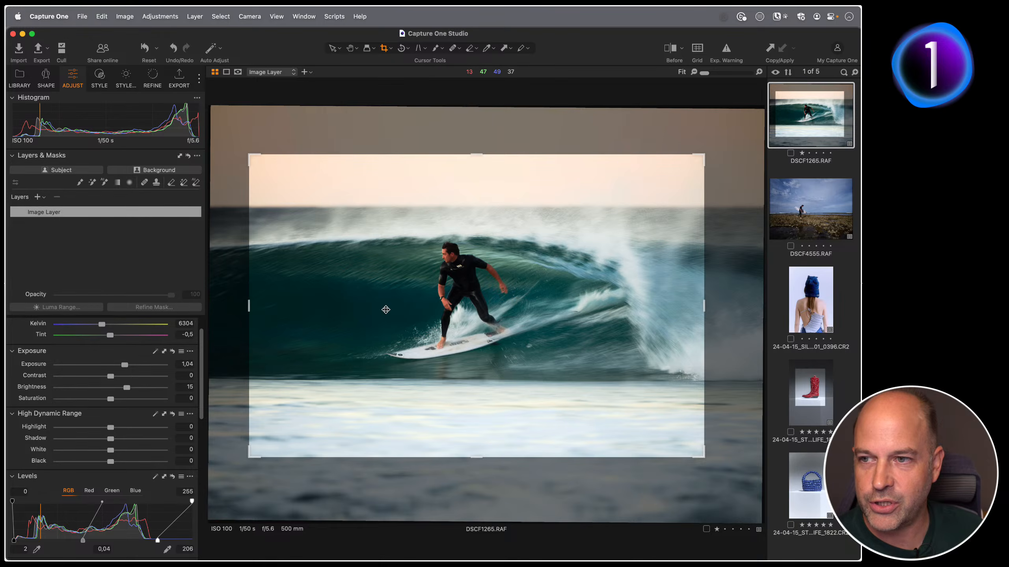
mouse_move(376, 306)
mouse_down()
mouse_move(389, 288)
mouse_move(366, 293)
mouse_up()
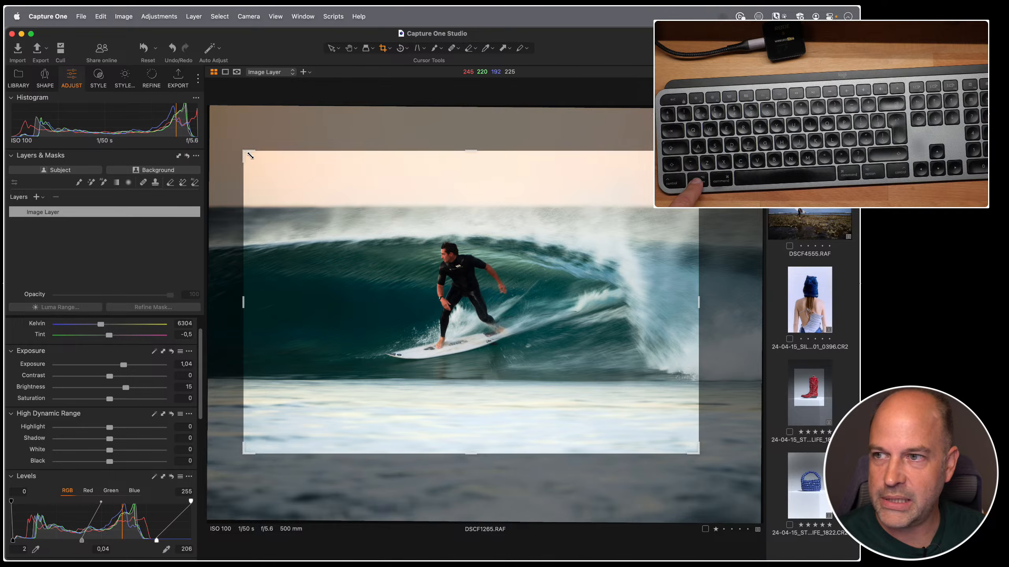
mouse_move(248, 153)
mouse_down()
mouse_move(322, 207)
mouse_move(236, 149)
mouse_move(367, 225)
mouse_move(232, 140)
mouse_move(259, 169)
mouse_up()
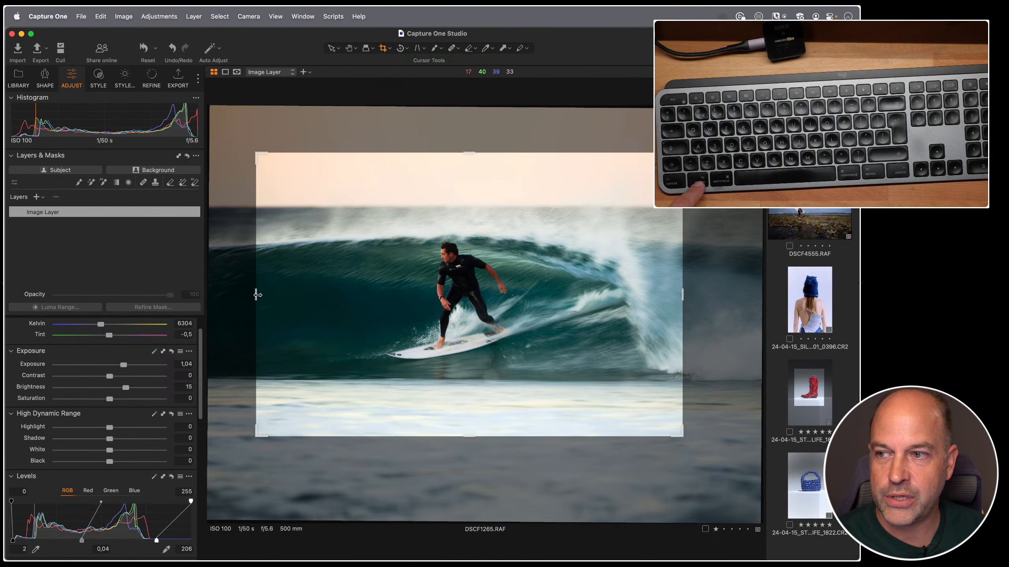
mouse_move(255, 296)
mouse_down()
mouse_move(310, 295)
mouse_move(241, 298)
mouse_move(324, 303)
mouse_move(255, 305)
mouse_up()
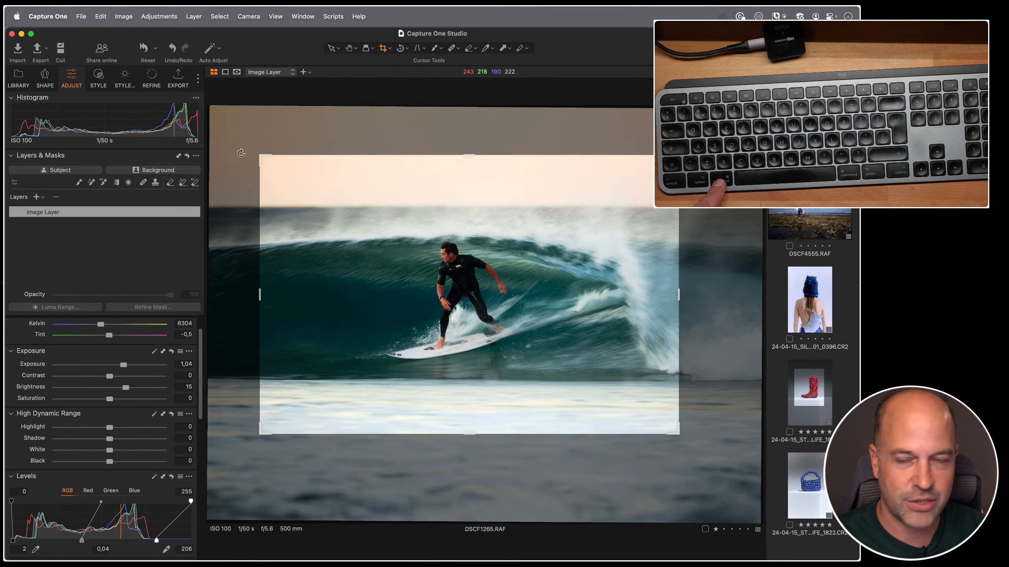
Rotate the photo from within the Crop tool and level the horizon again.
drag(241, 153, 241, 151)
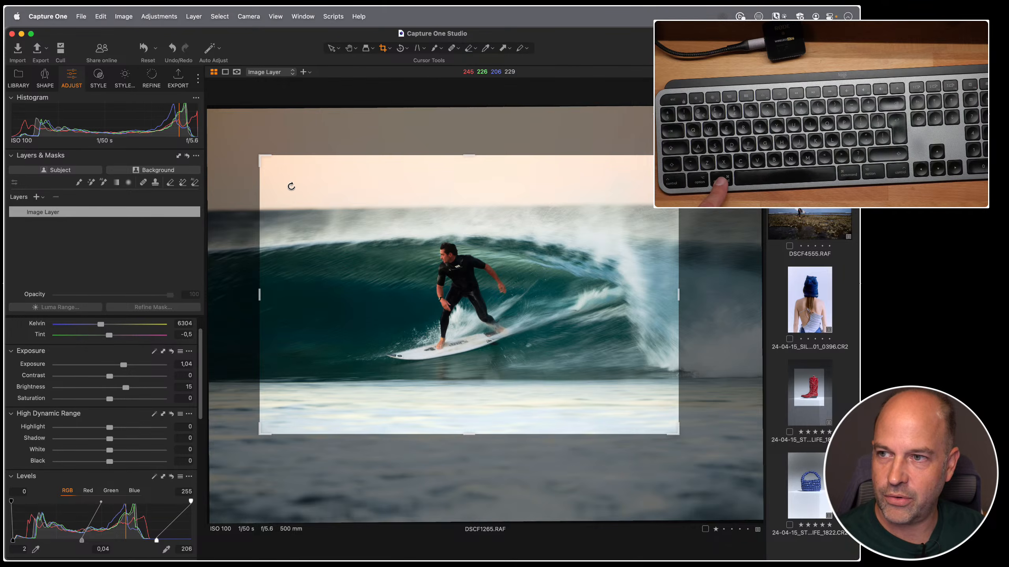
mouse_move(292, 189)
mouse_down()
mouse_move(289, 200)
mouse_move(302, 190)
mouse_up()
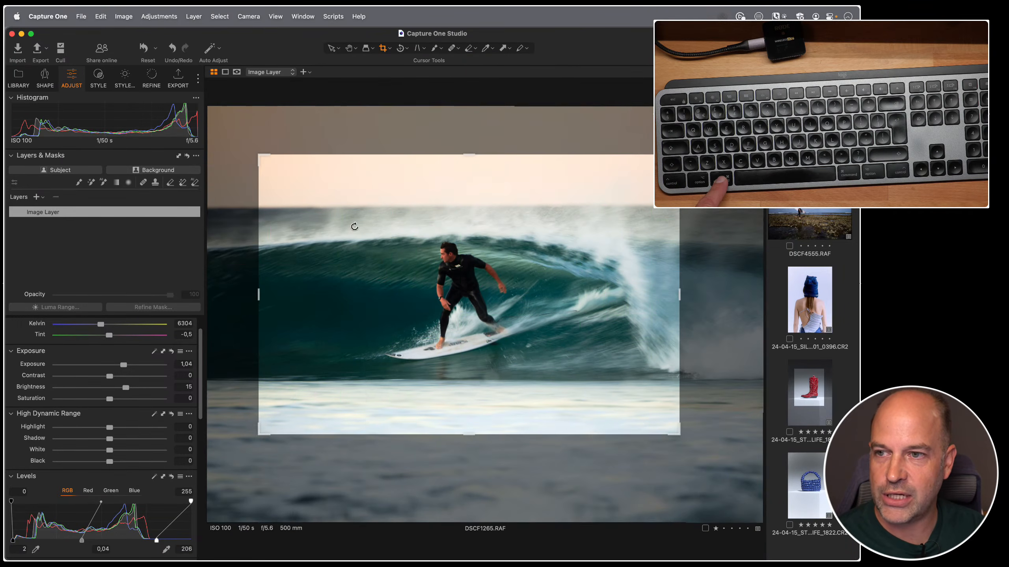
drag(594, 225, 615, 222)
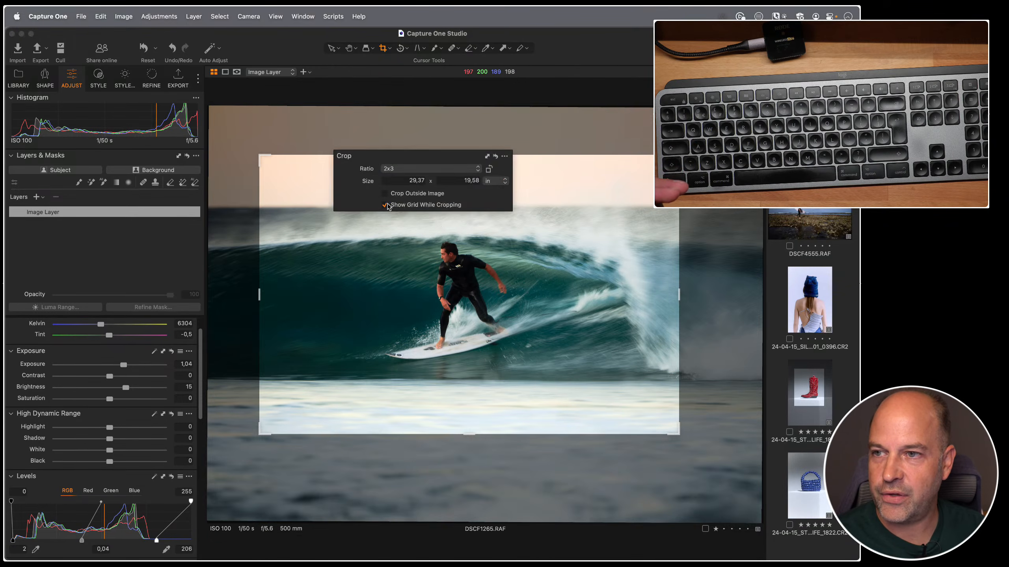
Keep the 2x3 ratio in the floating Crop settings, shrink the frame to about 27,2 x 18,2 in, and undo the accidental new crop.
right_click(370, 225)
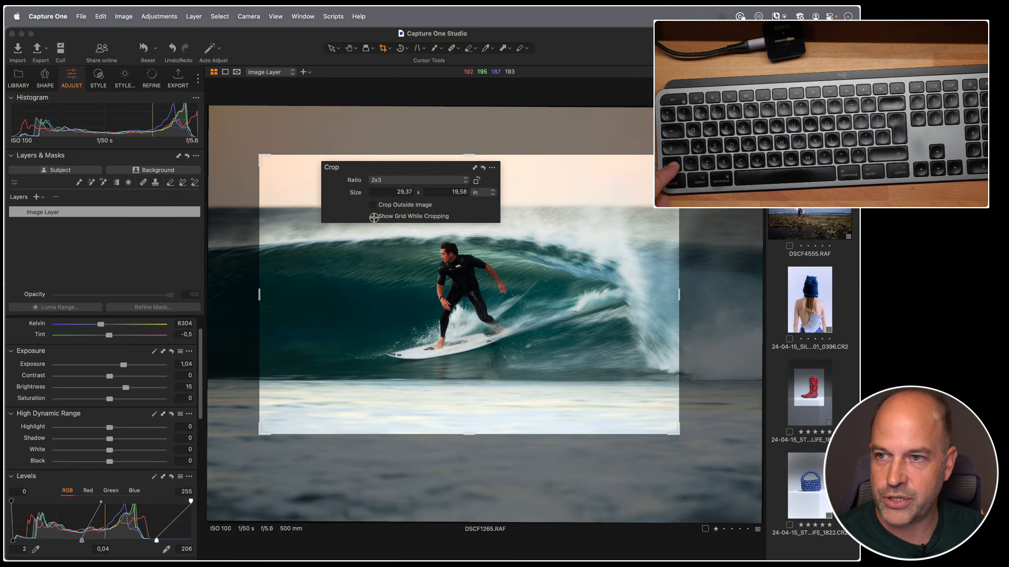
click(389, 182)
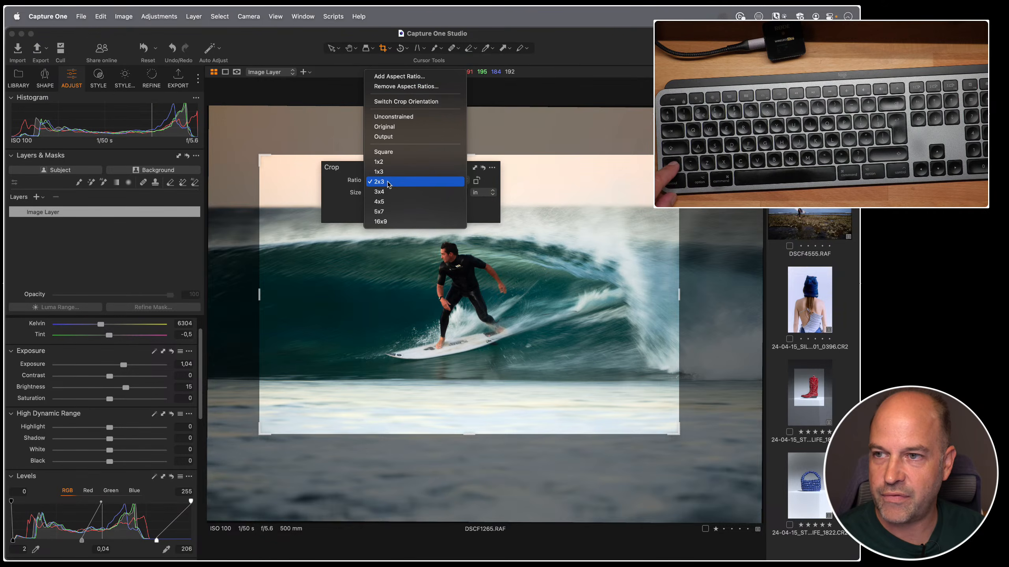
click(389, 182)
drag(260, 159, 296, 201)
click(433, 231)
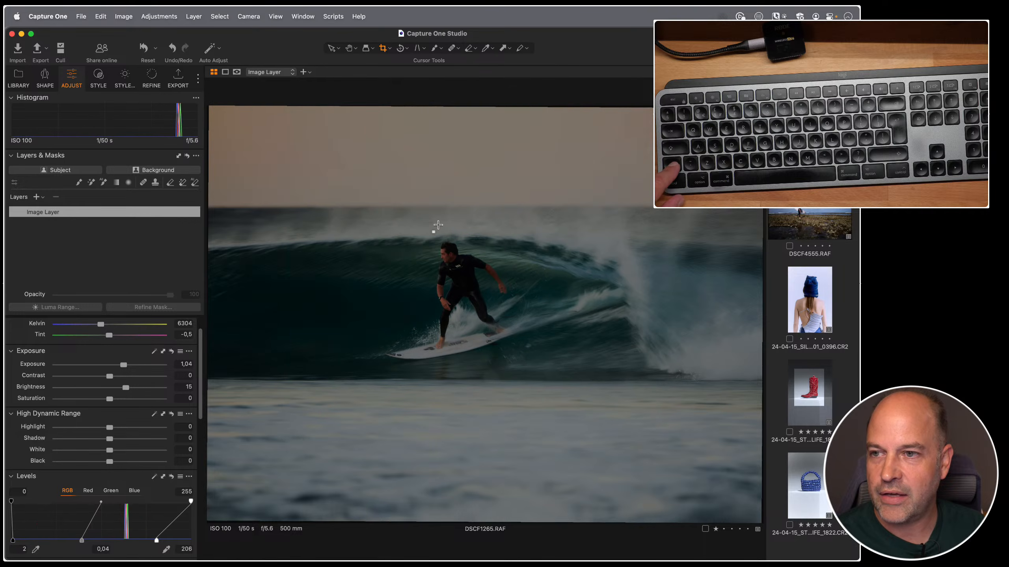
key(super+z)
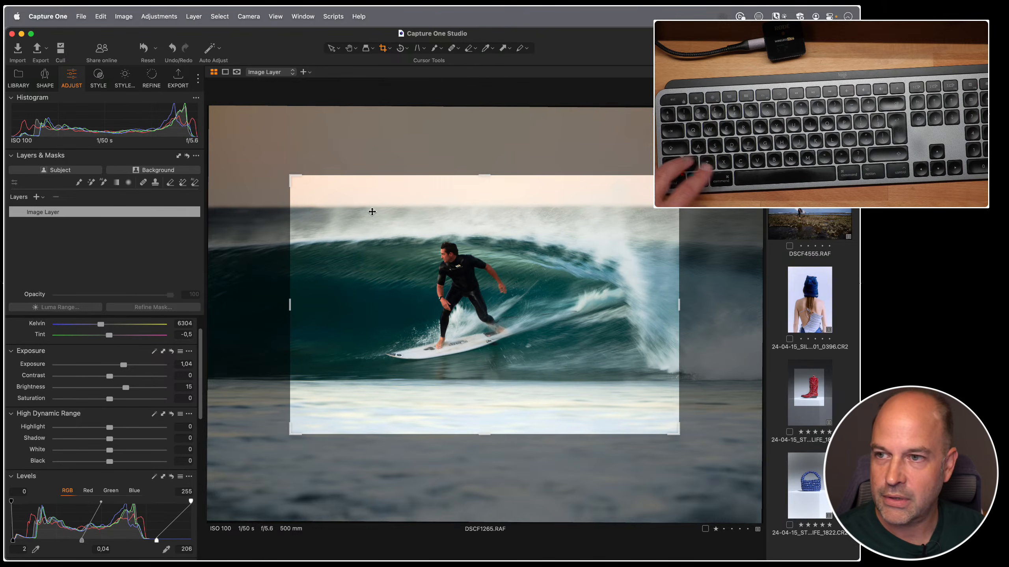
Reopen the floating Crop settings over the photo and set the ratio to Unconstrained.
ctrl+click(372, 212)
ctrl+click(397, 199)
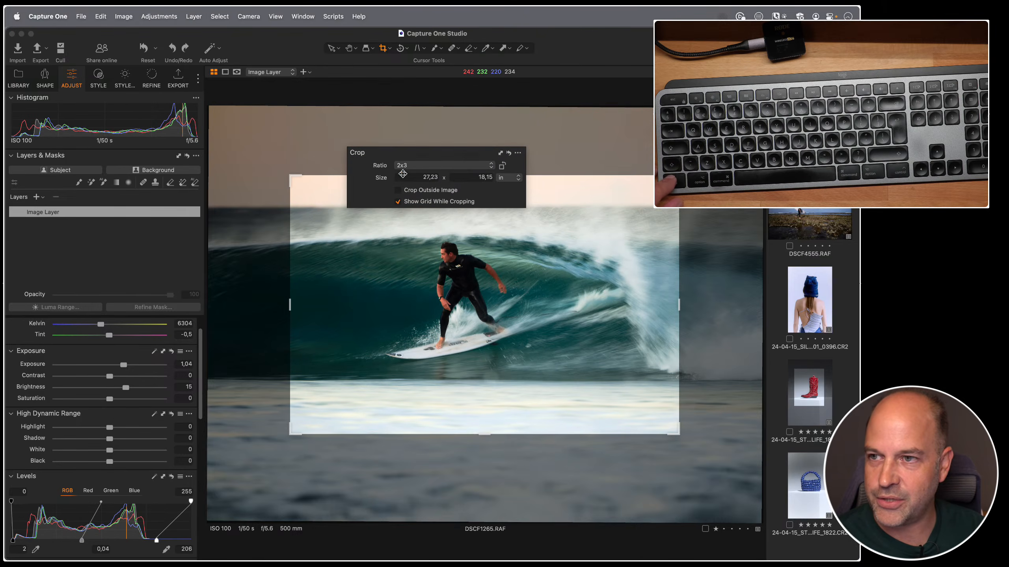
click(402, 167)
click(416, 99)
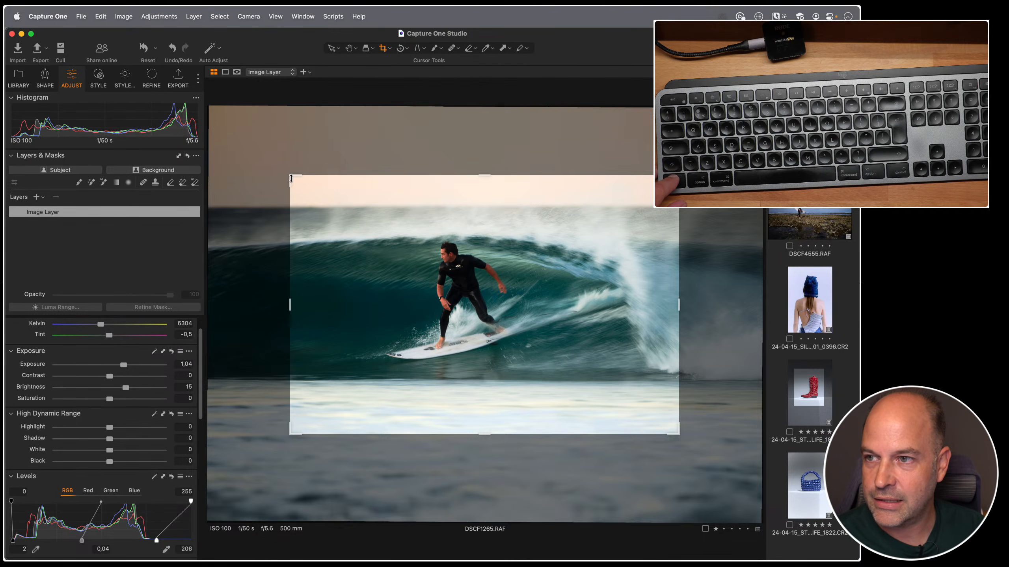
Resize the unconstrained crop frame from its corner and edges, symmetrically around its centre, to about 27,59 x 19,04 in.
drag(291, 178, 281, 158)
mouse_move(284, 295)
mouse_down()
mouse_move(304, 295)
mouse_move(296, 295)
mouse_up()
right_click(381, 229)
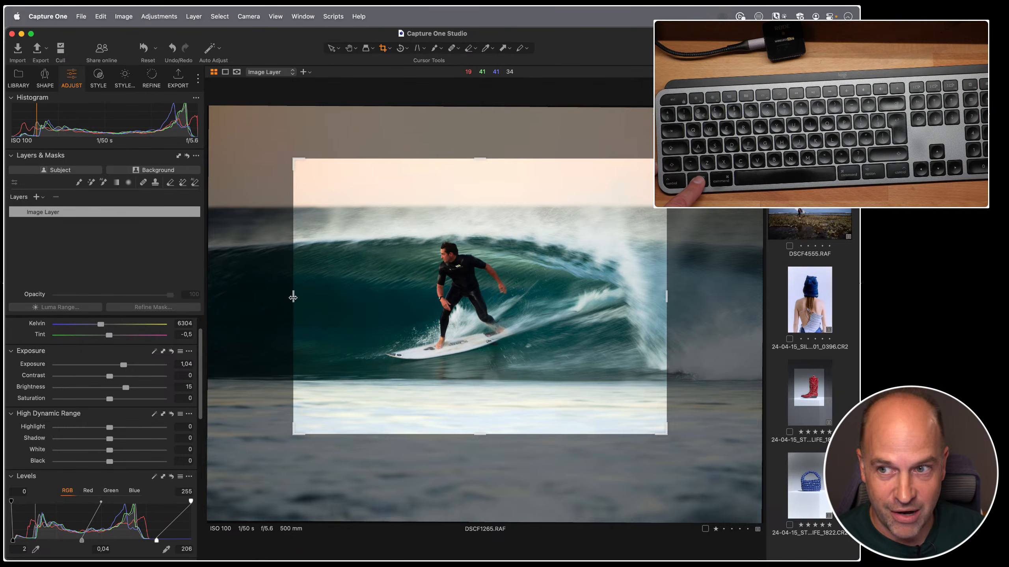
mouse_move(294, 297)
mouse_down()
mouse_move(412, 299)
mouse_move(234, 297)
mouse_move(310, 297)
mouse_move(283, 297)
mouse_up()
mouse_move(481, 159)
mouse_down()
mouse_move(479, 225)
mouse_move(485, 152)
mouse_move(485, 161)
mouse_up()
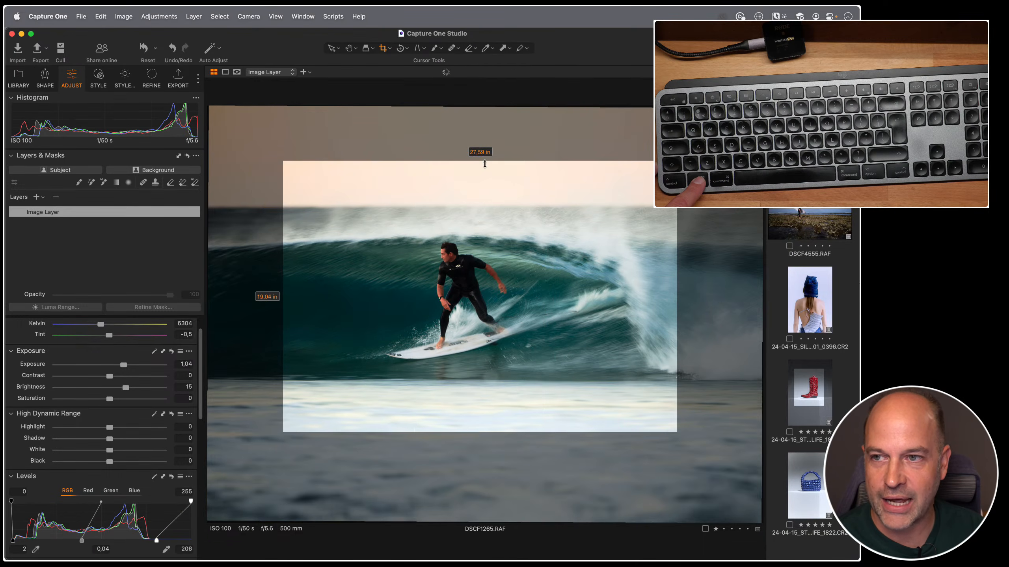
right_click(484, 168)
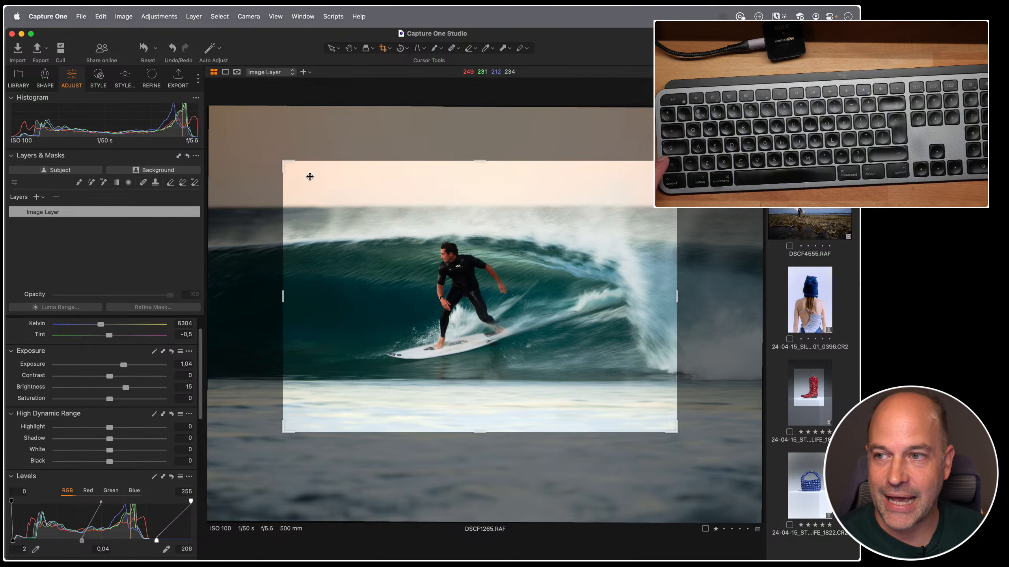
Enlarge and shift the crop frame, and replace it with a square crop drawn around the surfer.
drag(283, 161, 263, 193)
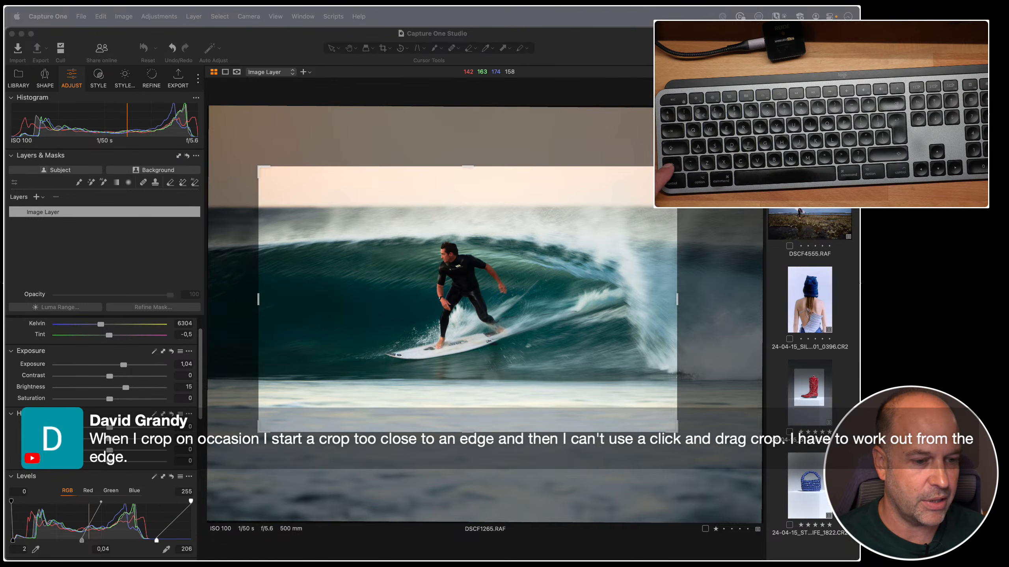
drag(259, 168, 328, 197)
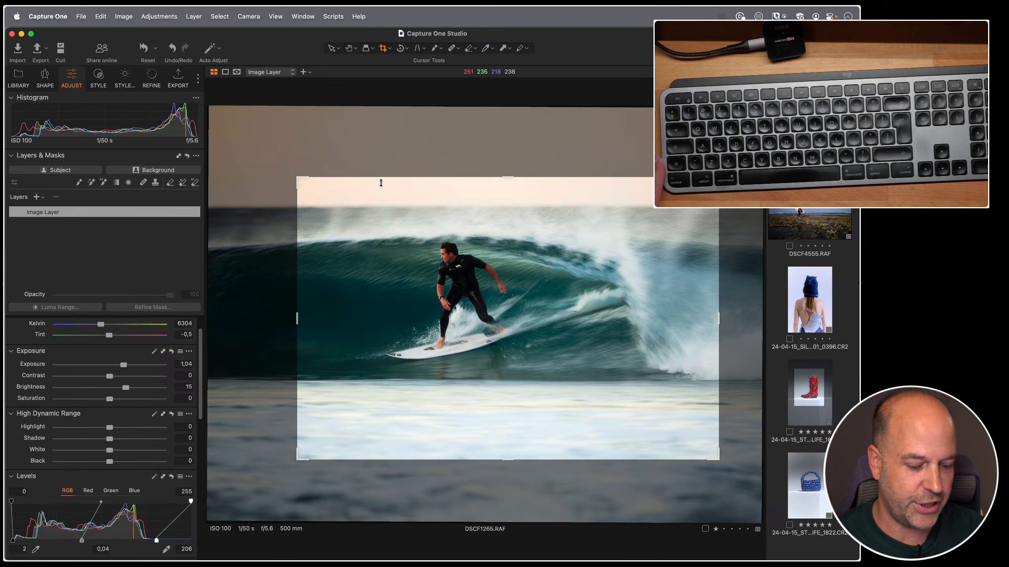
drag(244, 145, 752, 461)
drag(364, 215, 584, 400)
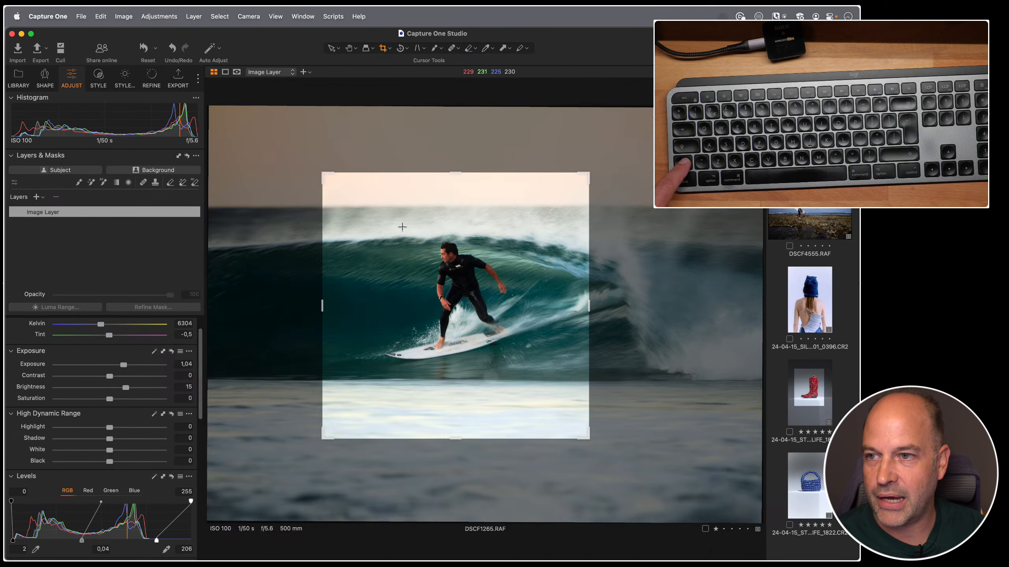
Redraw the crop across most of the photo, and replace it with a raised square of about 18,03 x 18,08 in around the surfer.
drag(247, 137, 761, 482)
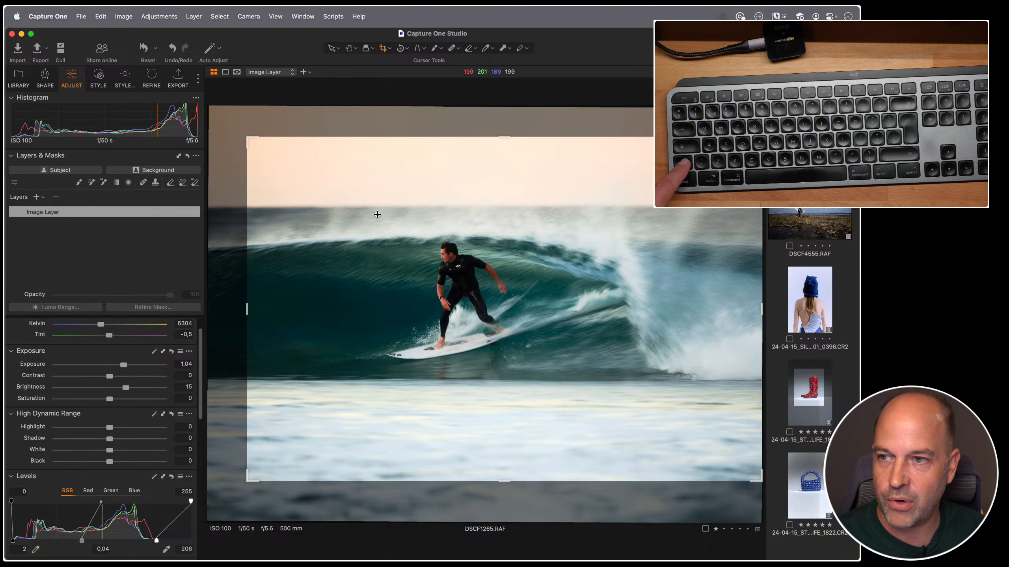
drag(361, 215, 570, 365)
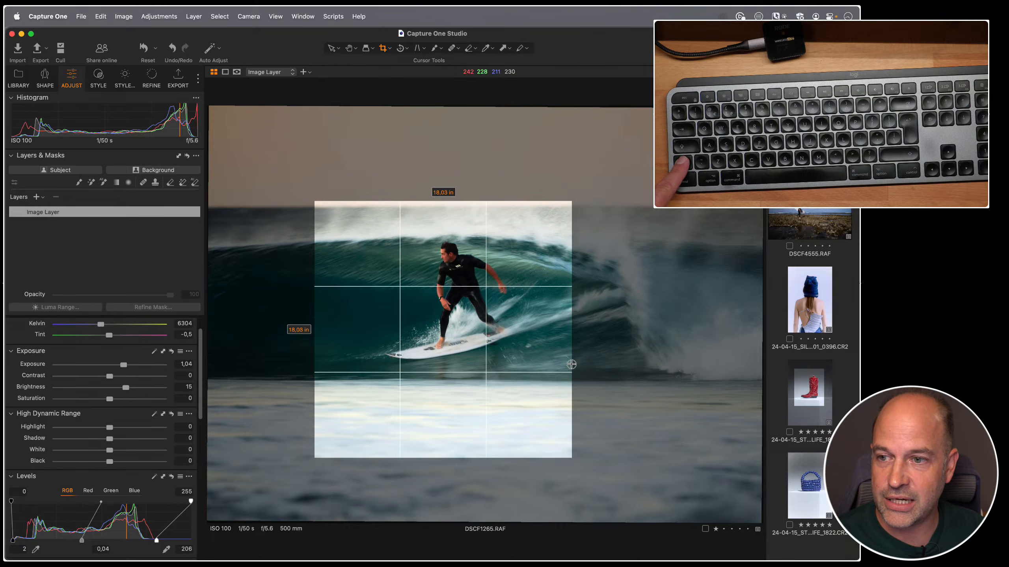
drag(478, 350, 490, 318)
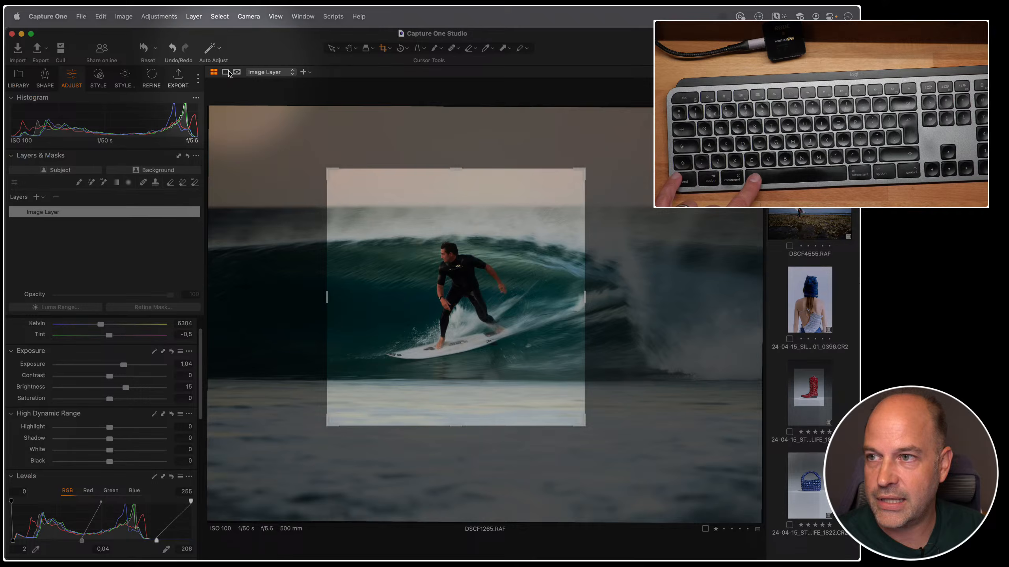
Toggle the viewer's proof margin on and off several times, leaving it switched on around the photo.
click(225, 72)
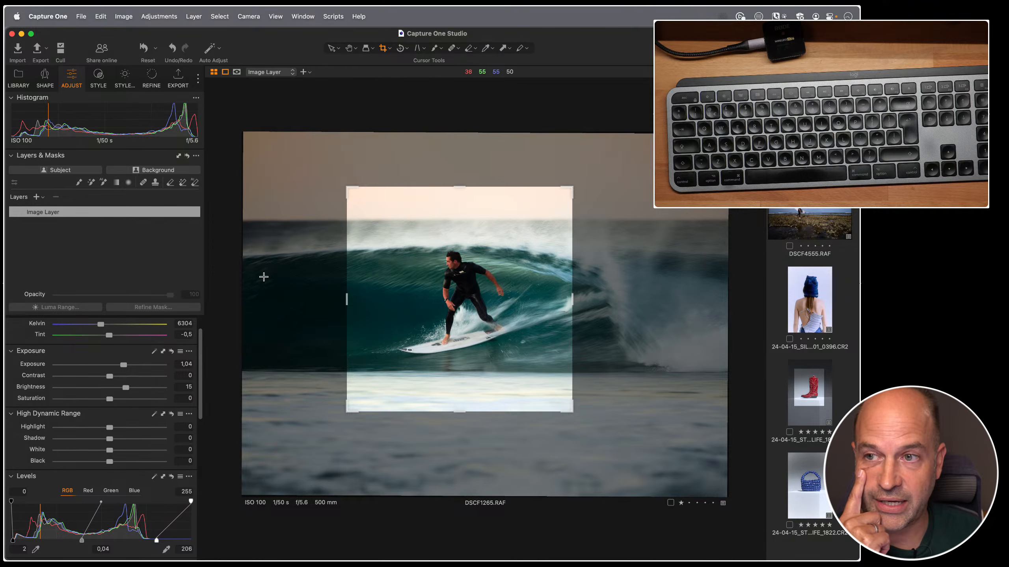
key(x)
key(x)
key(x)
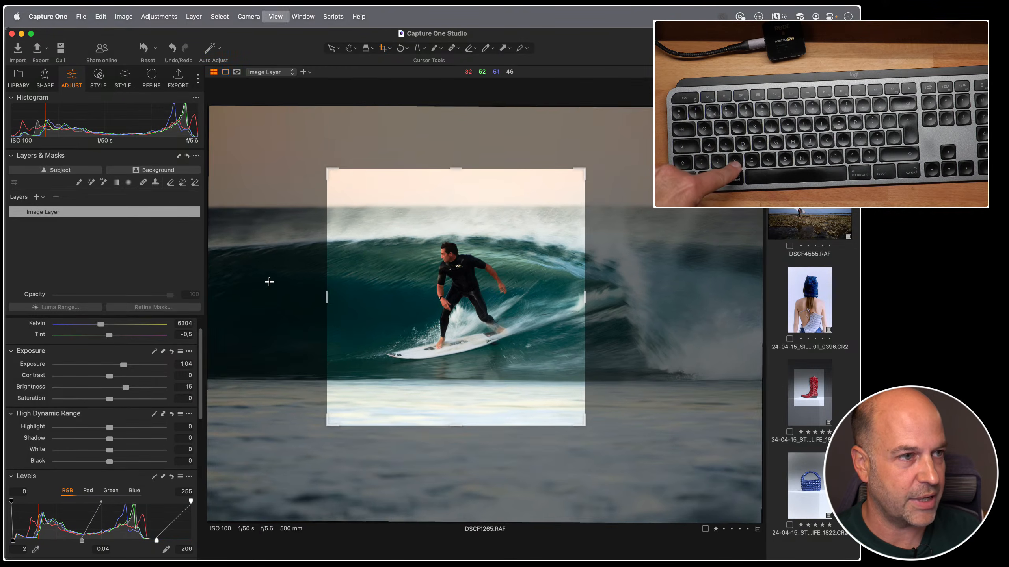
key(x)
key(x)
key(x)
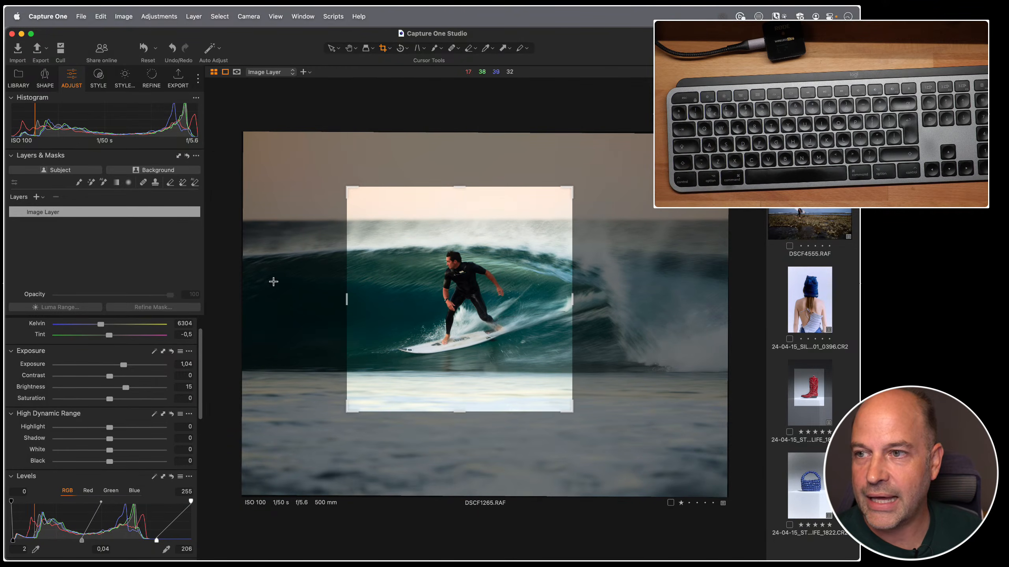
With the proof margin shown, widen the crop frame and shift it toward the breaking wave, and make the tool panel slightly wider.
drag(347, 299, 262, 296)
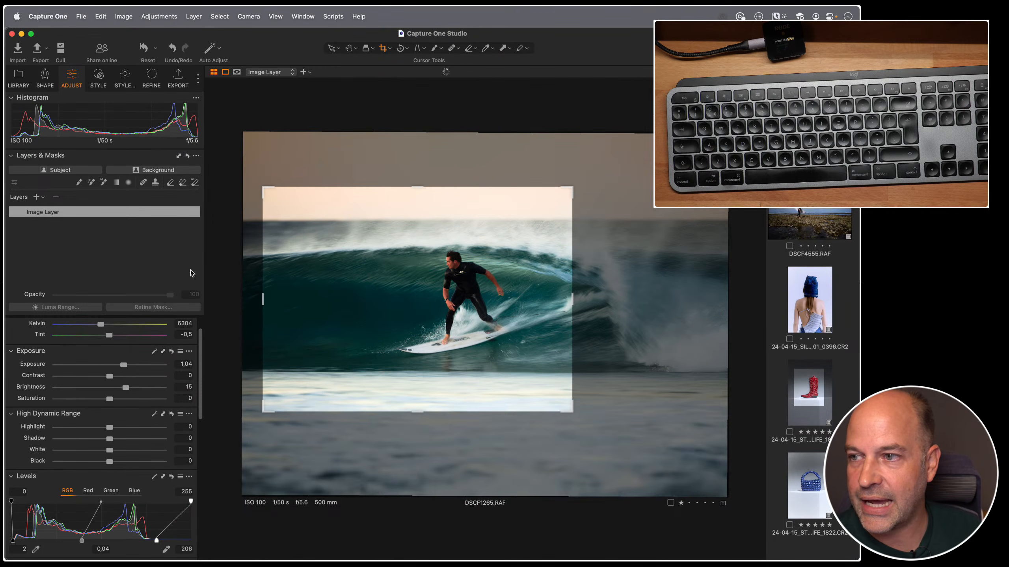
key(x)
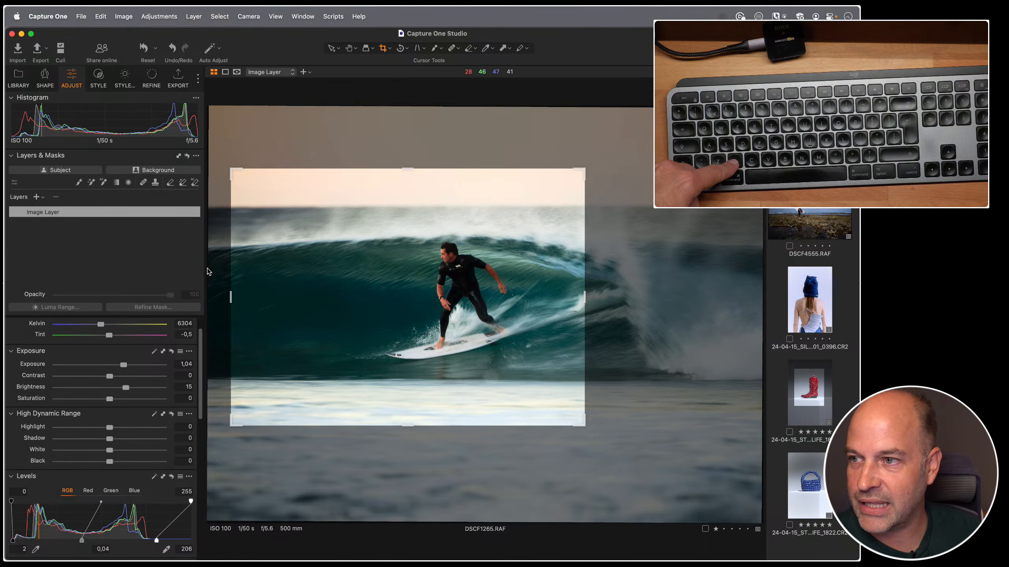
drag(206, 269, 210, 267)
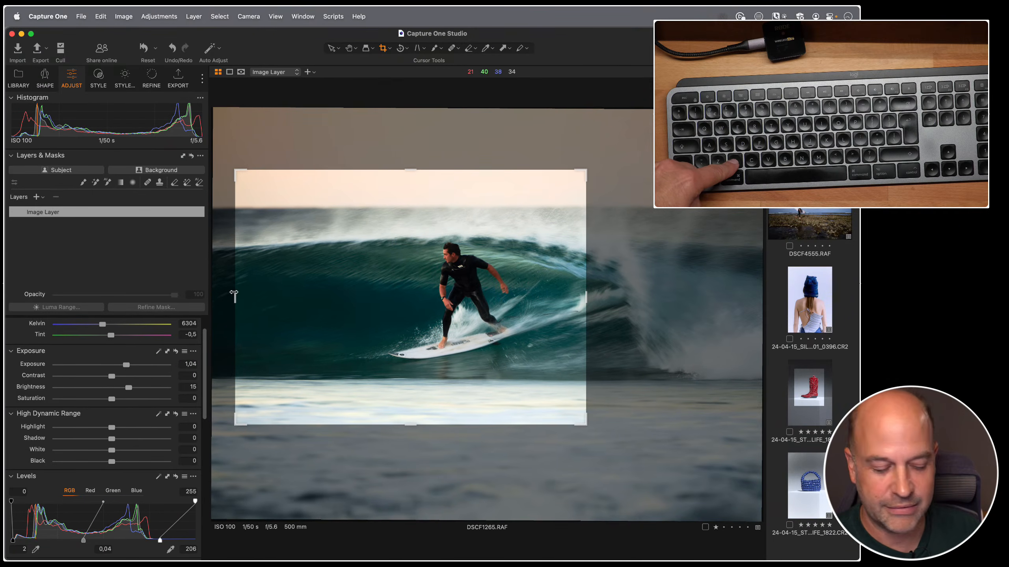
key(x)
mouse_move(266, 297)
mouse_down()
mouse_move(240, 295)
mouse_move(262, 298)
mouse_up()
drag(362, 296, 421, 298)
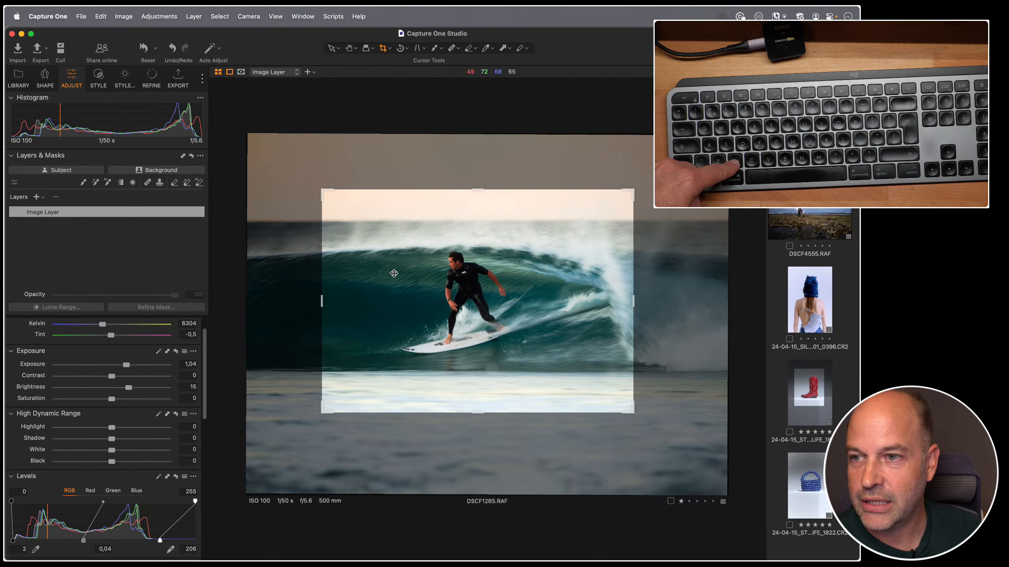
Set the viewer's Proof Margin to 78 px in the Appearance settings and close the settings.
click(48, 16)
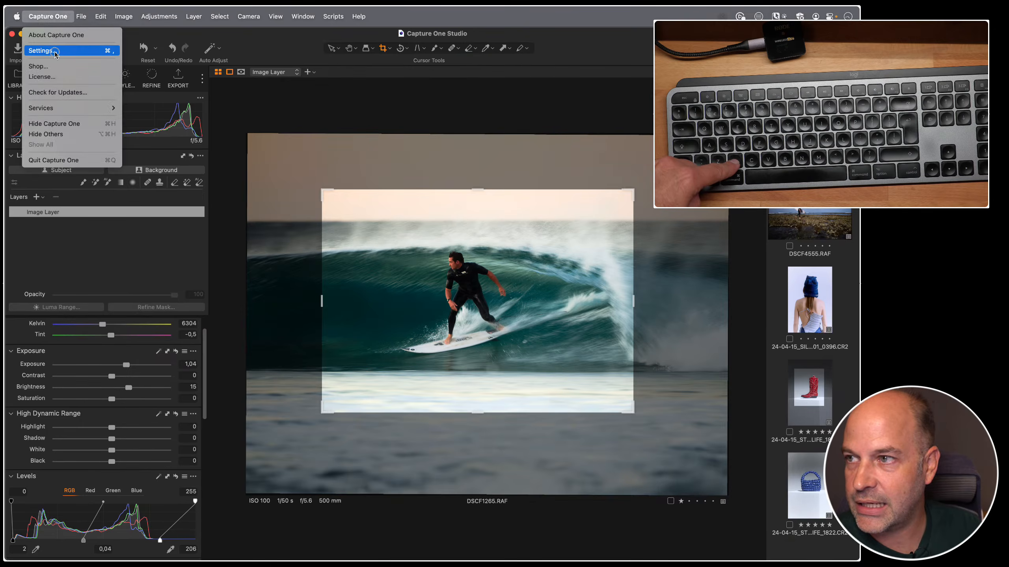
click(73, 52)
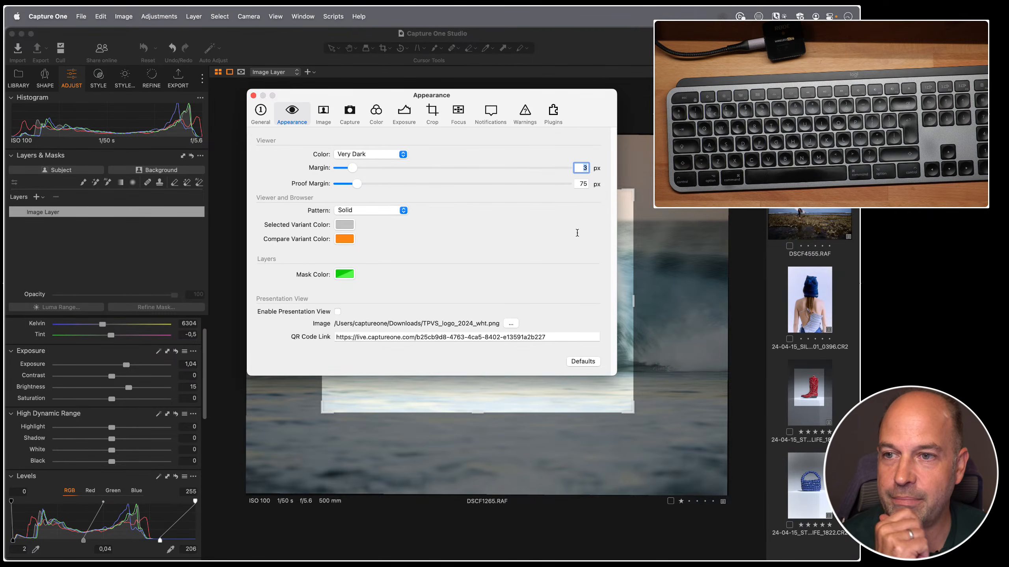
drag(359, 186, 360, 186)
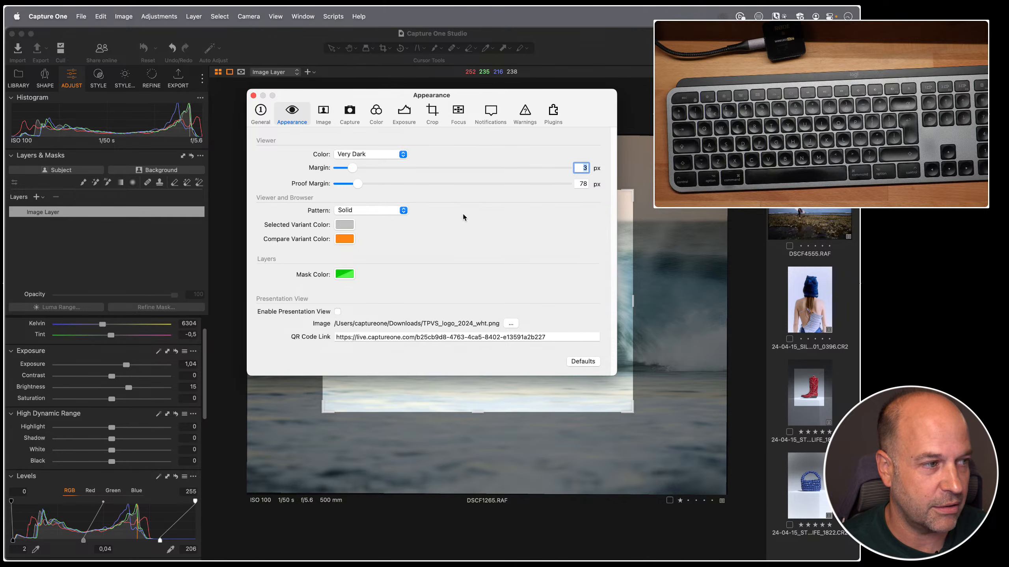
click(254, 95)
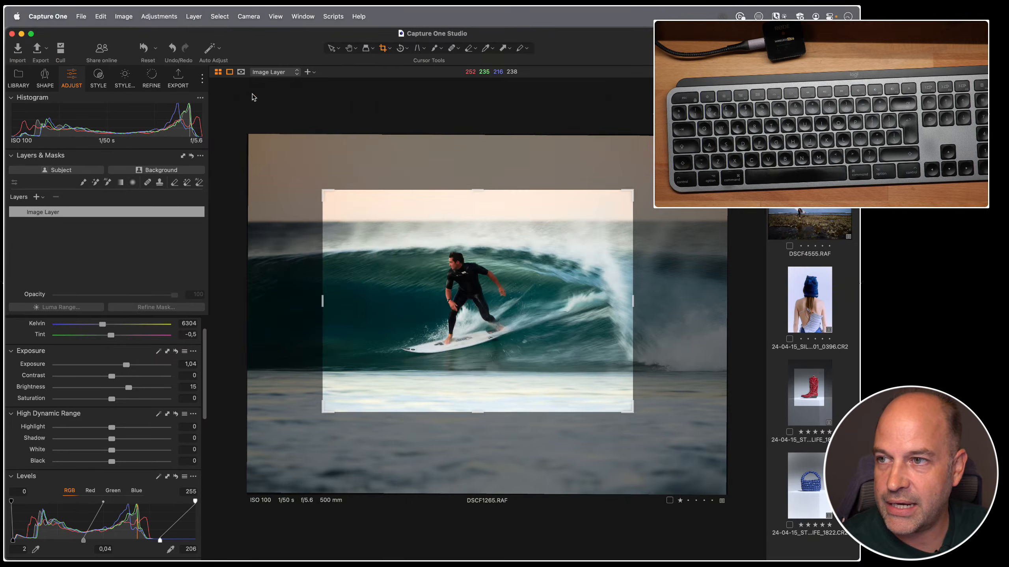
Preview the cropped photo, reactivate Crop to make the frame larger around the surfer and breaking wave, and apply it with the Pan tool.
key(h)
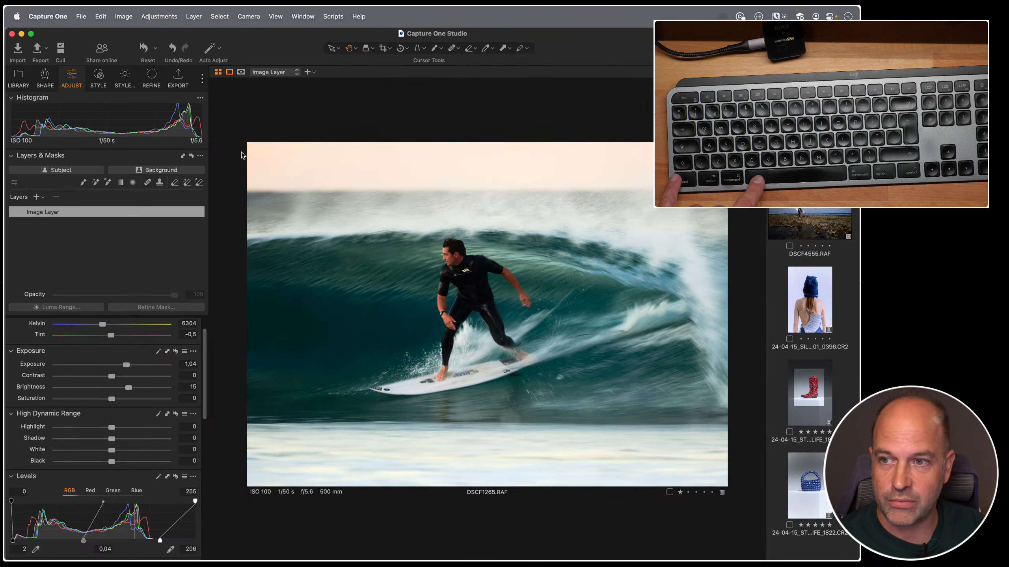
key(c)
drag(269, 172, 573, 366)
drag(717, 438, 680, 423)
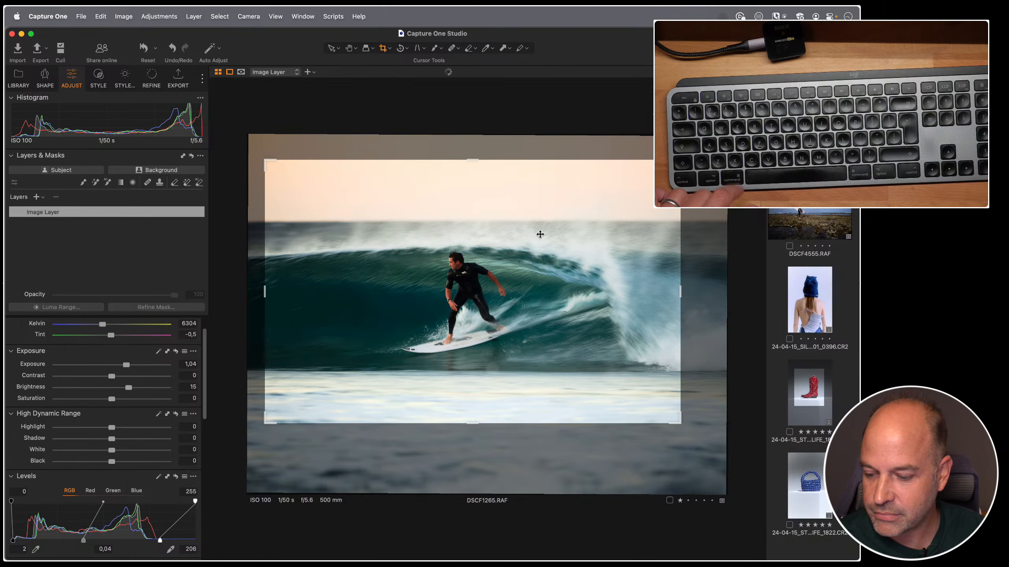
click(531, 247)
key(h)
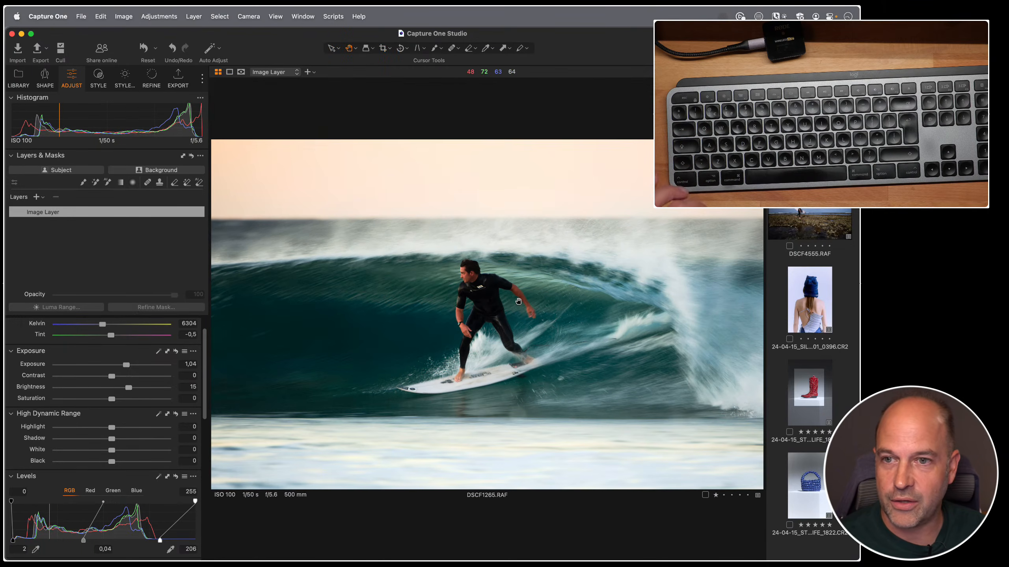
Open the red boot photo from the full-size image browser and float the Color Editor beside the boot.
key(super+b)
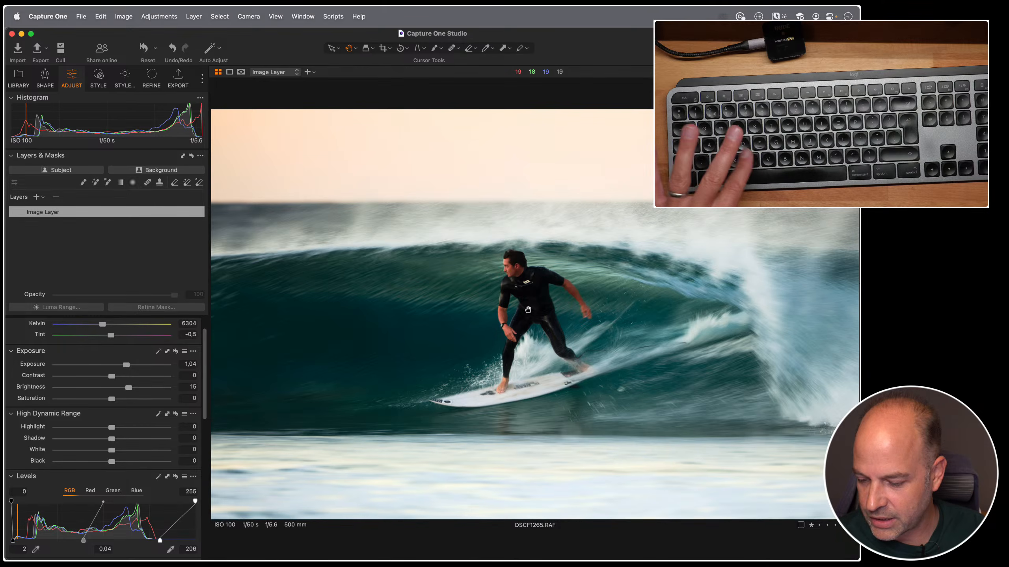
key(alt+super+n)
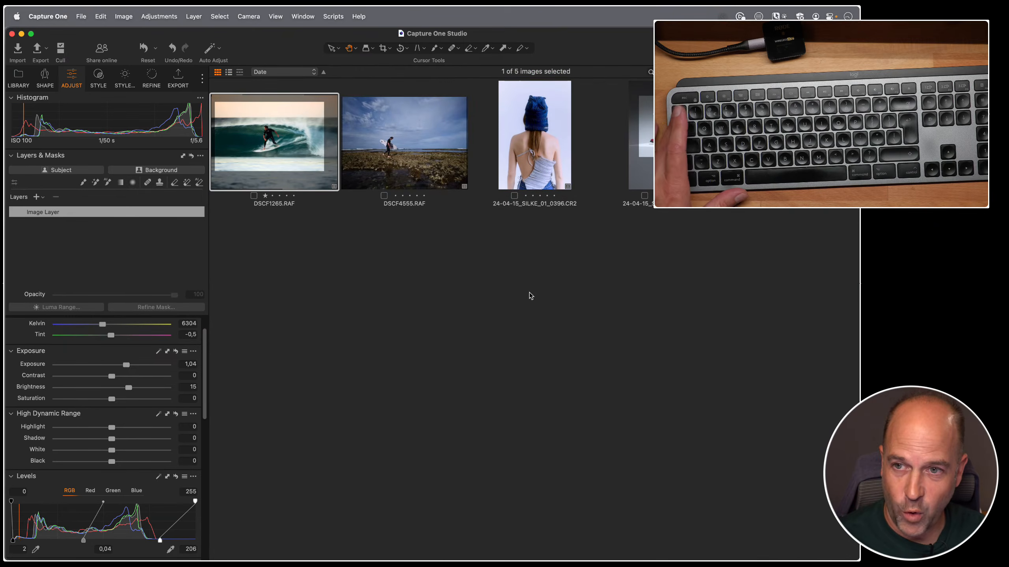
double_click(665, 143)
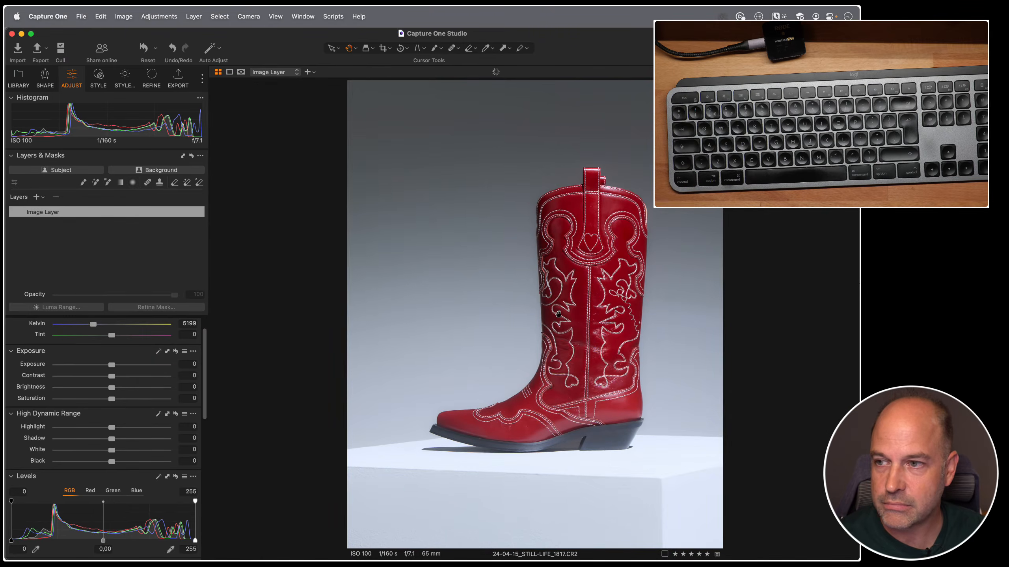
scroll(141, 317, down, 10)
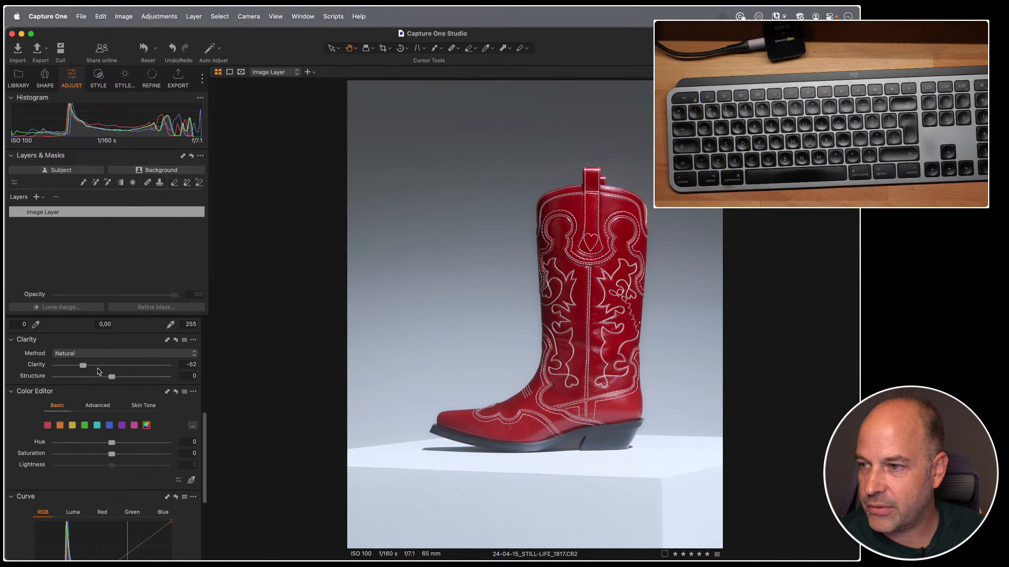
drag(98, 386, 347, 160)
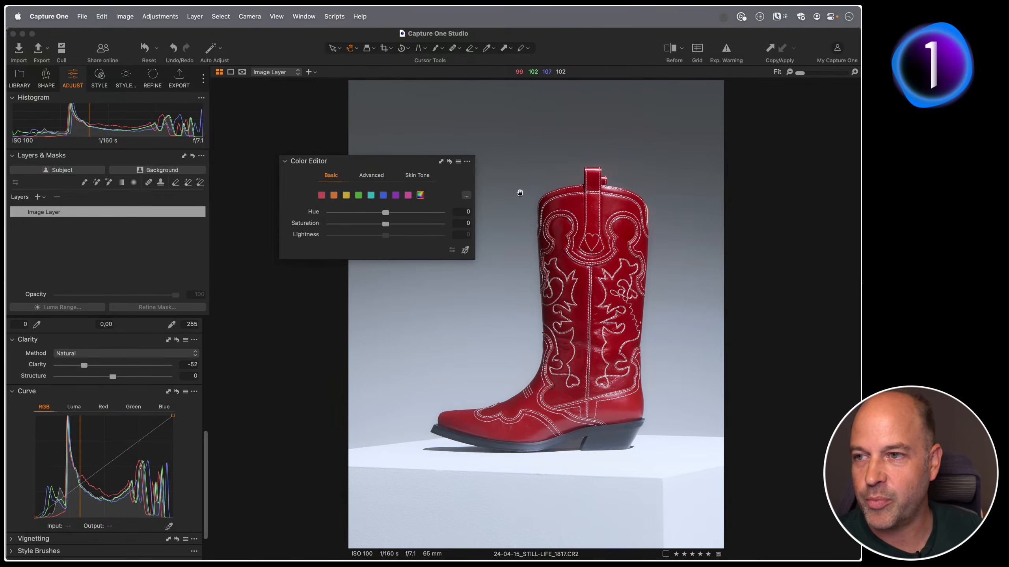
Try hue 12,4, saturation 22,9 and lightness -13 on the red range, and reset the Color Editor.
click(320, 195)
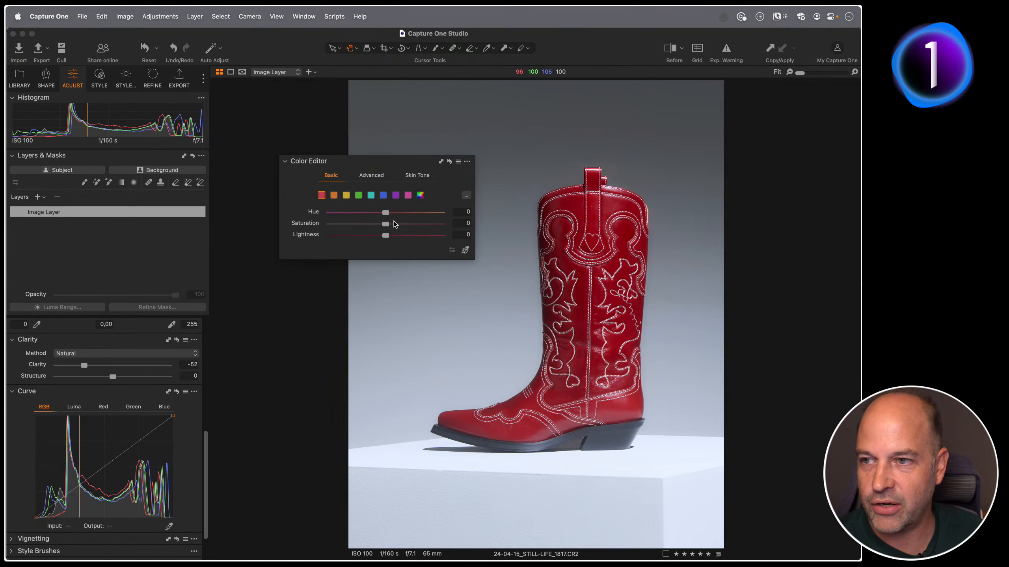
mouse_move(385, 235)
mouse_down()
mouse_move(371, 235)
mouse_move(401, 224)
mouse_up()
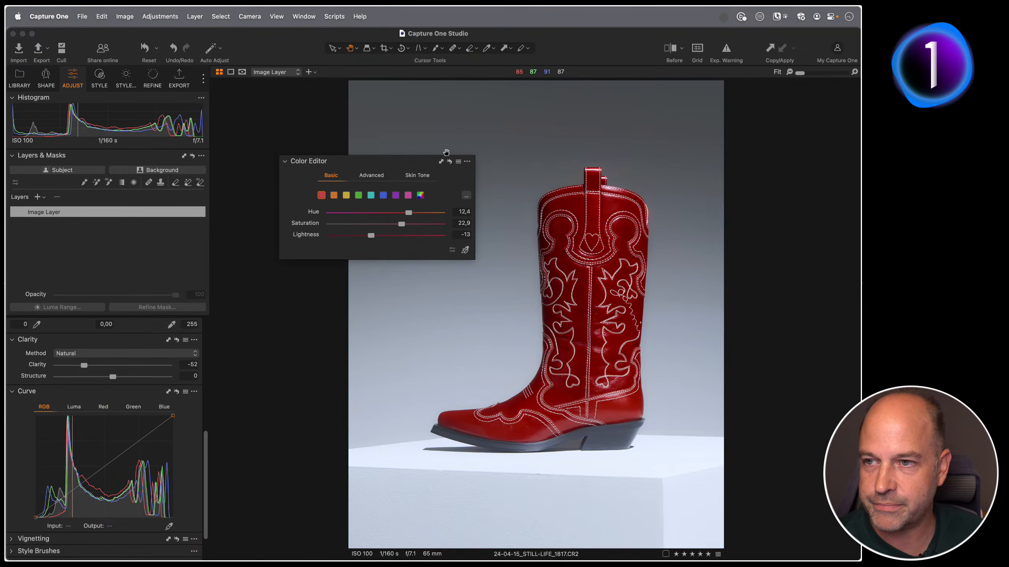
click(449, 161)
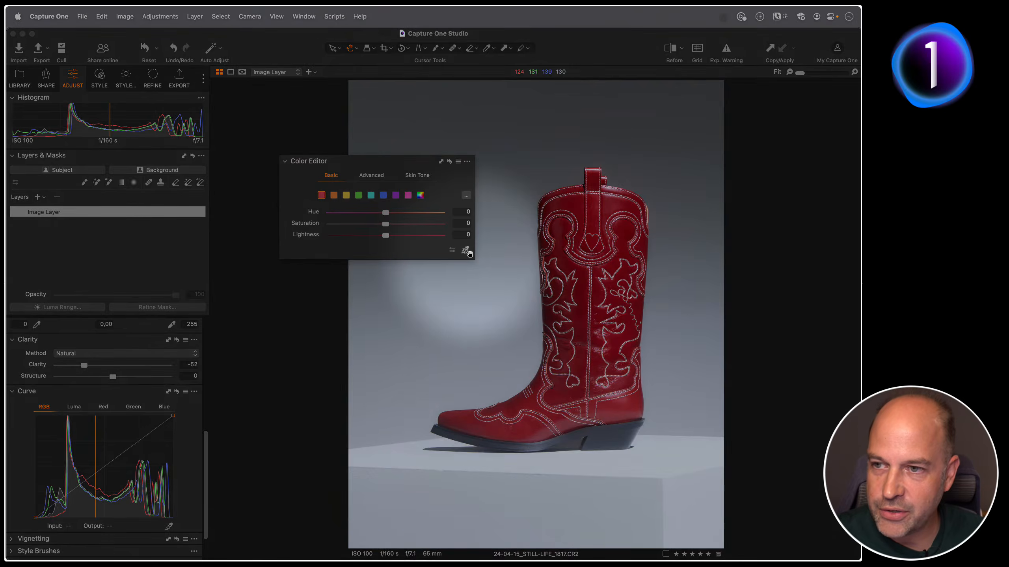
Activate the Direct Color Editor and adjust the boot's red on the image to hue 0,2 and saturation -3,8.
click(465, 251)
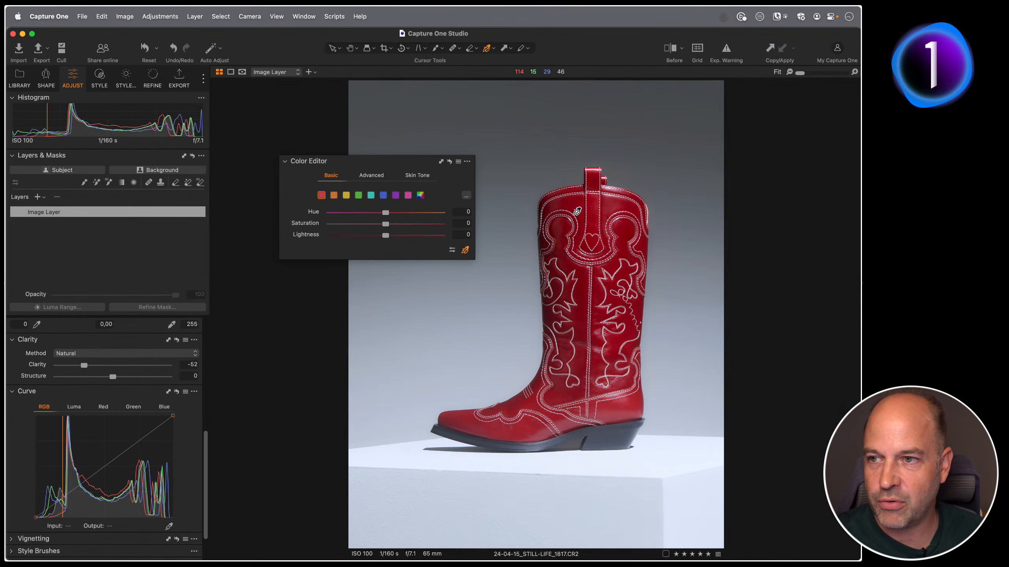
click(500, 293)
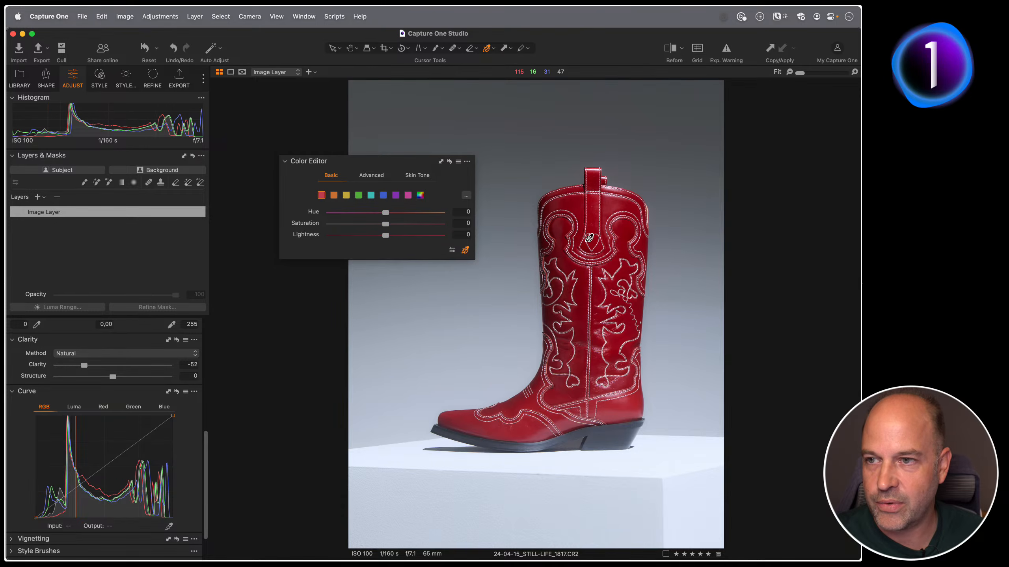
click(589, 253)
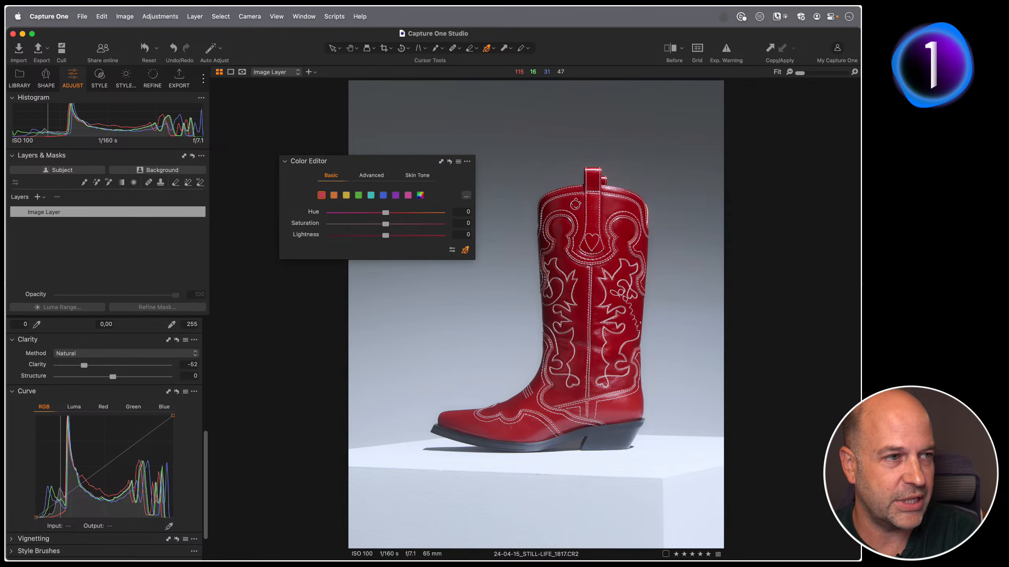
drag(574, 204, 576, 205)
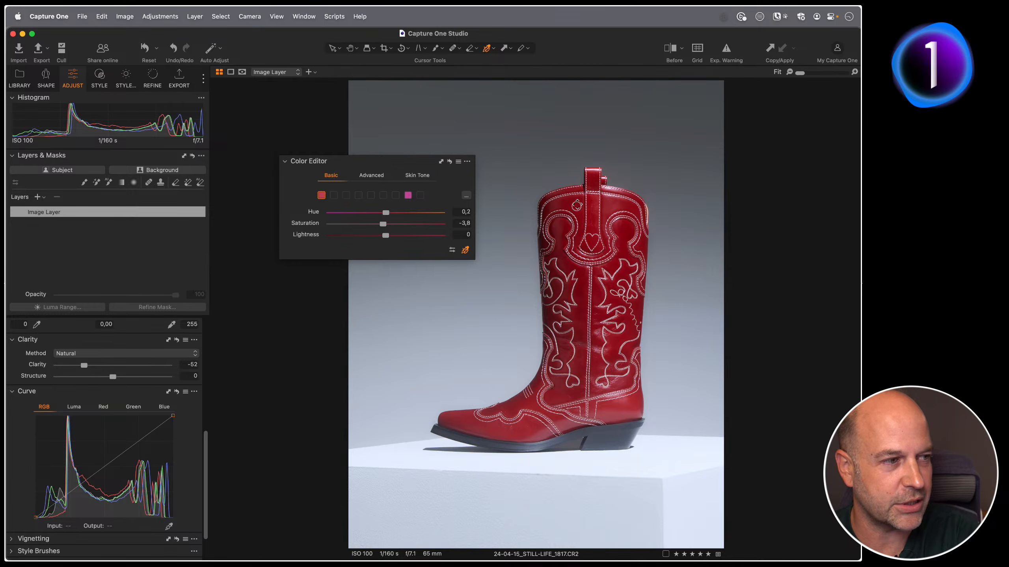
Shift the boot's red on the image to hue -17,3 and saturation 2,7, and bring it back to hue -2,3 and saturation 1,7.
drag(577, 206, 576, 205)
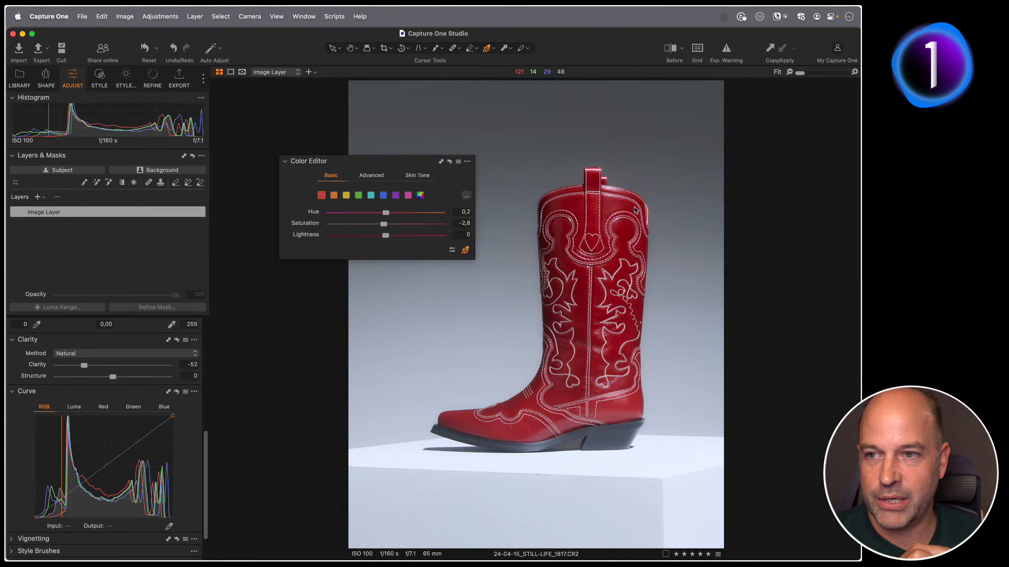
drag(570, 204, 569, 204)
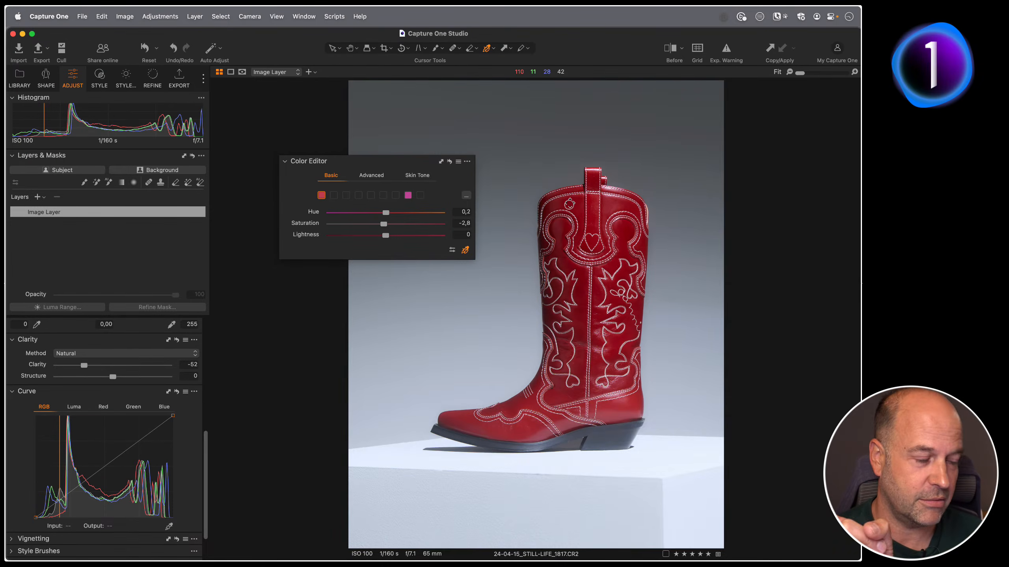
drag(570, 203, 476, 204)
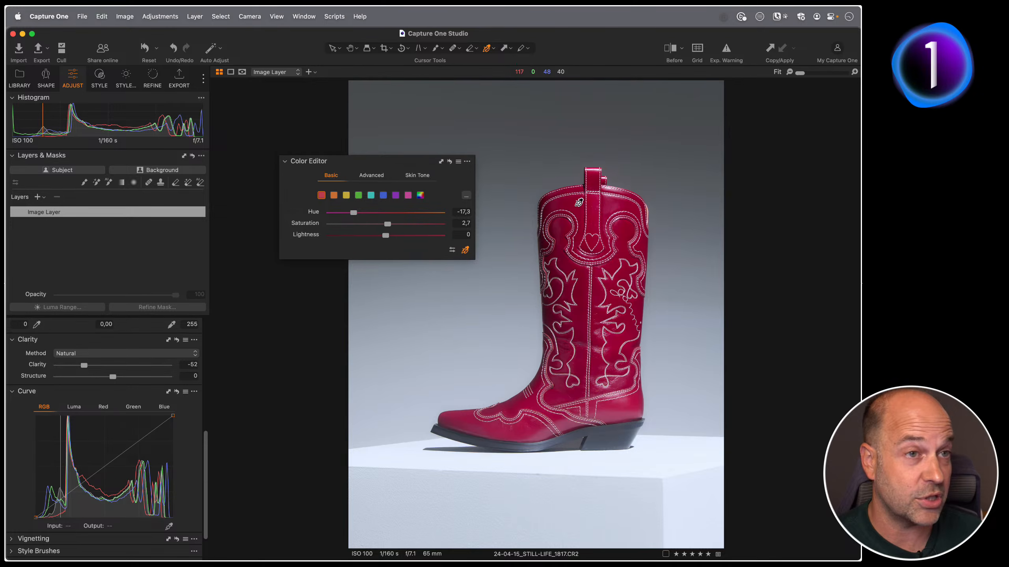
drag(577, 203, 650, 207)
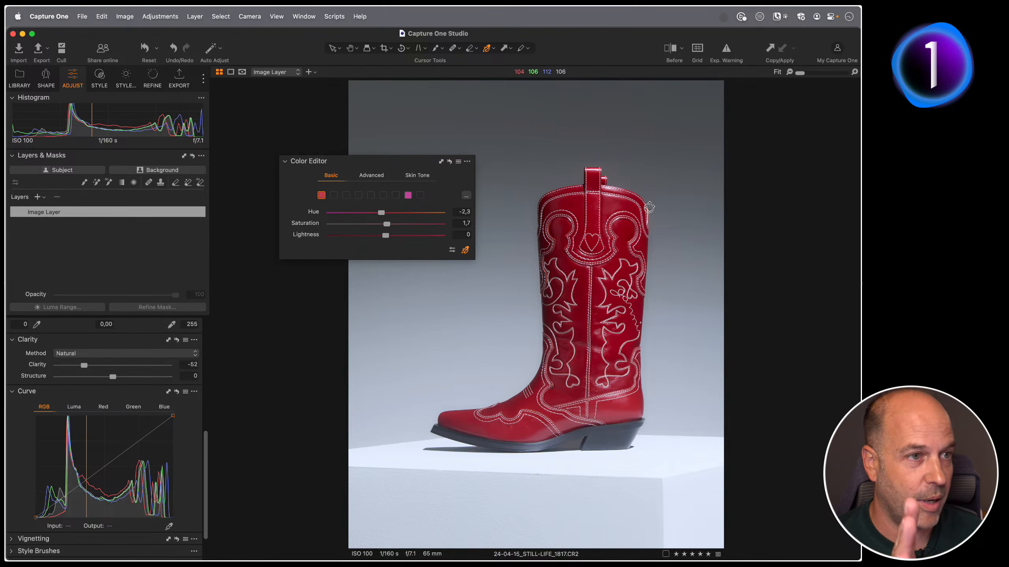
Raise the boot red's saturation to 48,5 with hue -2,8, and lower its lightness to -9,1 directly on the image.
drag(649, 207, 626, 208)
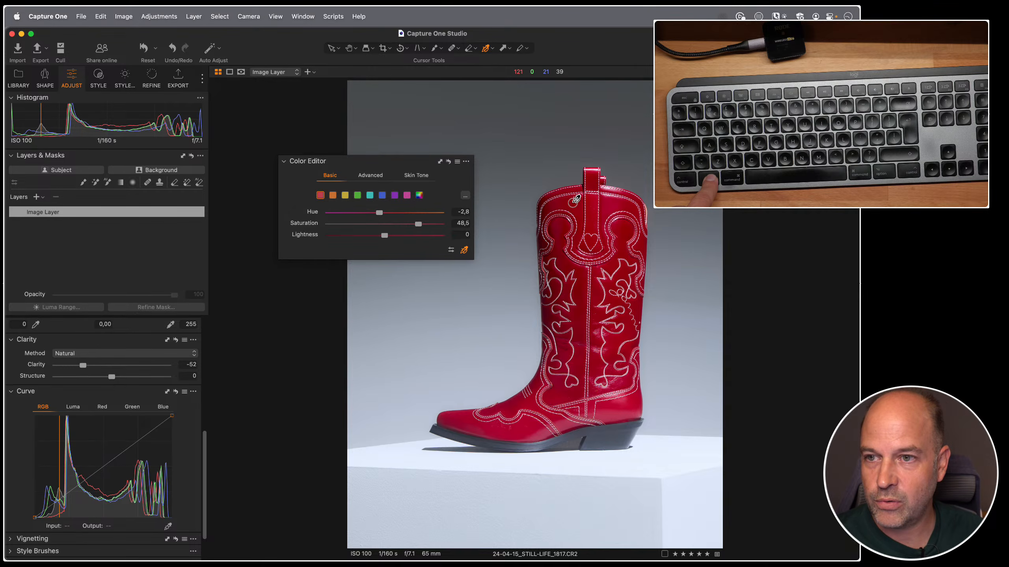
click(572, 206)
mouse_move(572, 207)
mouse_down()
mouse_move(550, 208)
mouse_move(586, 207)
mouse_move(561, 208)
mouse_up()
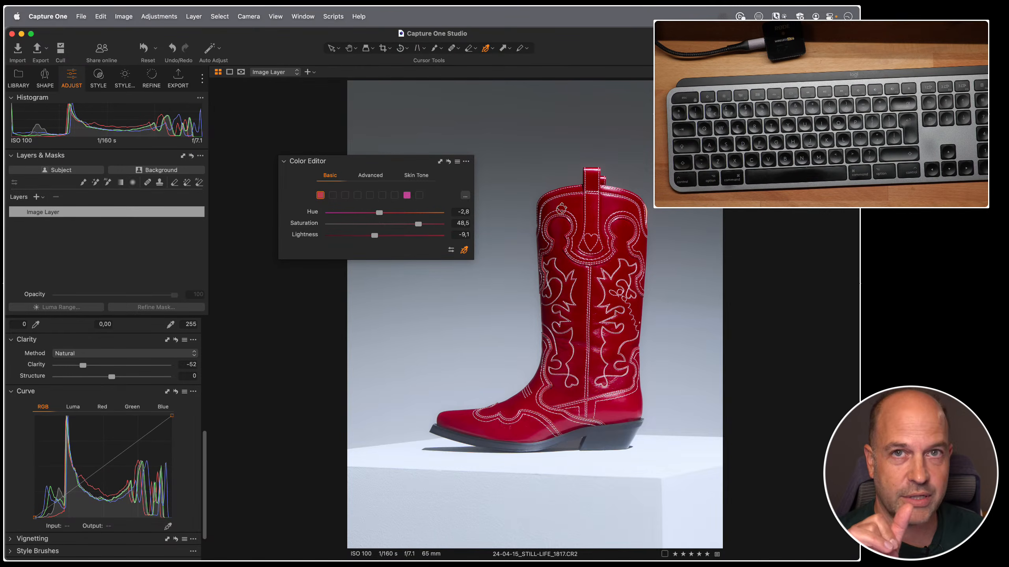
Fine-tune the boot's red on the image to hue -0,2 and saturation 32,3.
drag(561, 208, 561, 208)
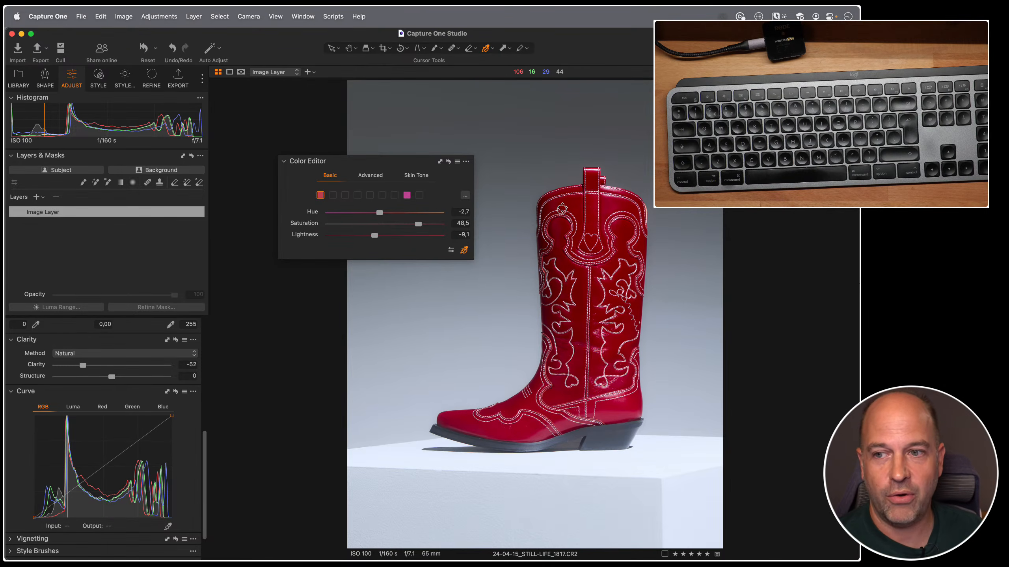
drag(562, 208, 576, 217)
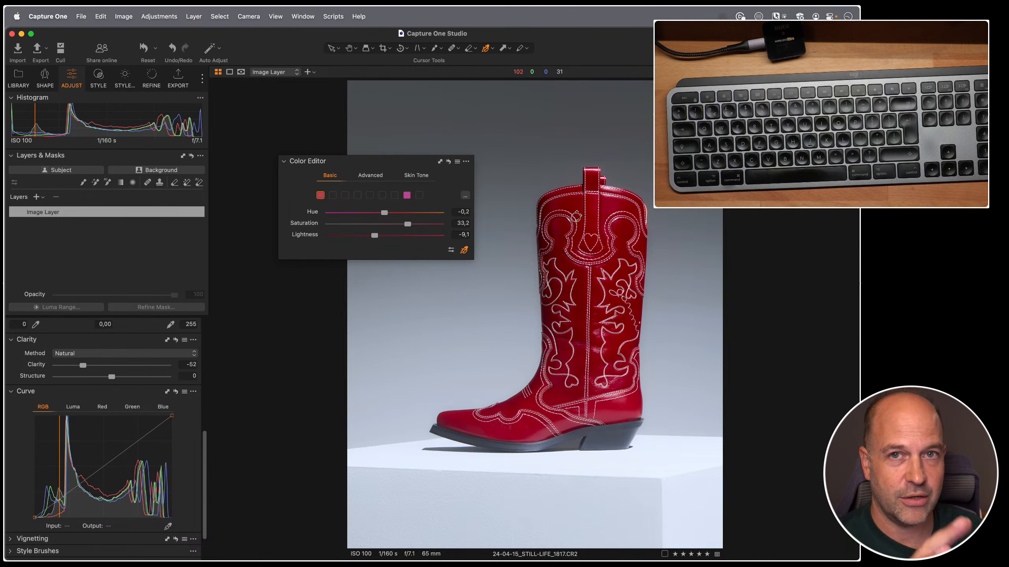
drag(576, 217, 576, 218)
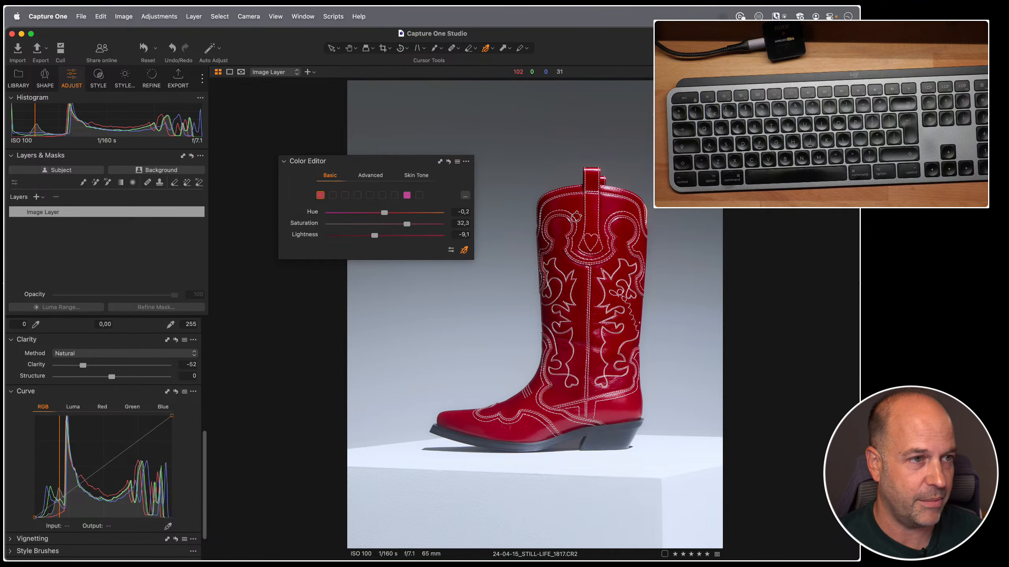
drag(575, 217, 576, 217)
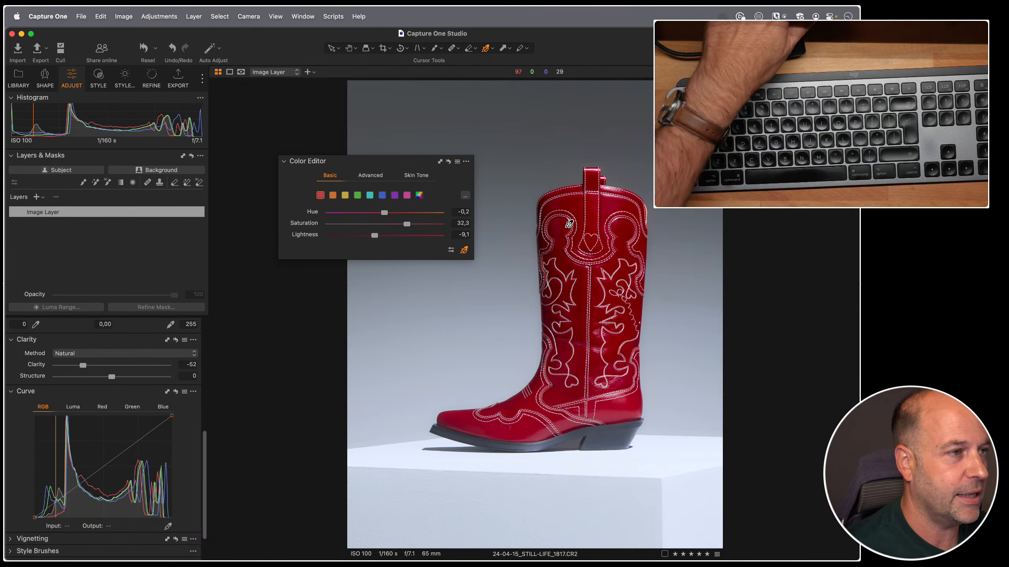
right_click(569, 225)
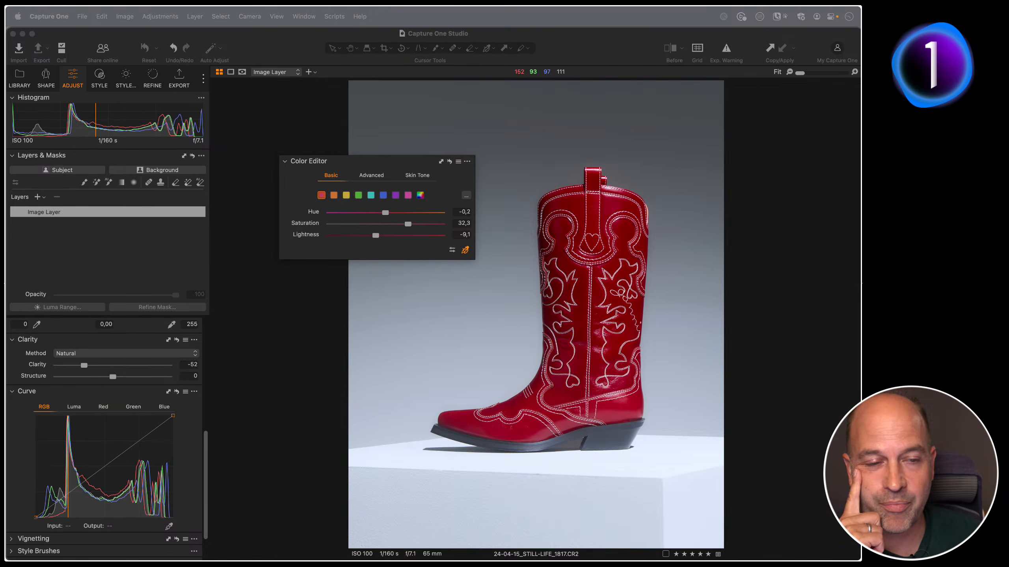
Sample the boot's red in the Skin Tone mode, reset the Color Editor and return to its Basic mode.
click(417, 176)
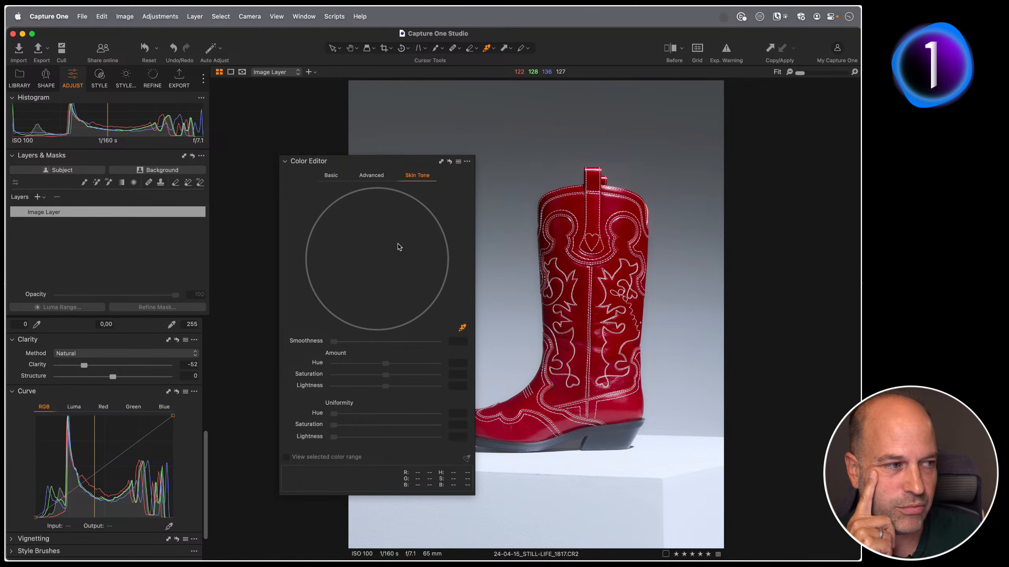
click(577, 197)
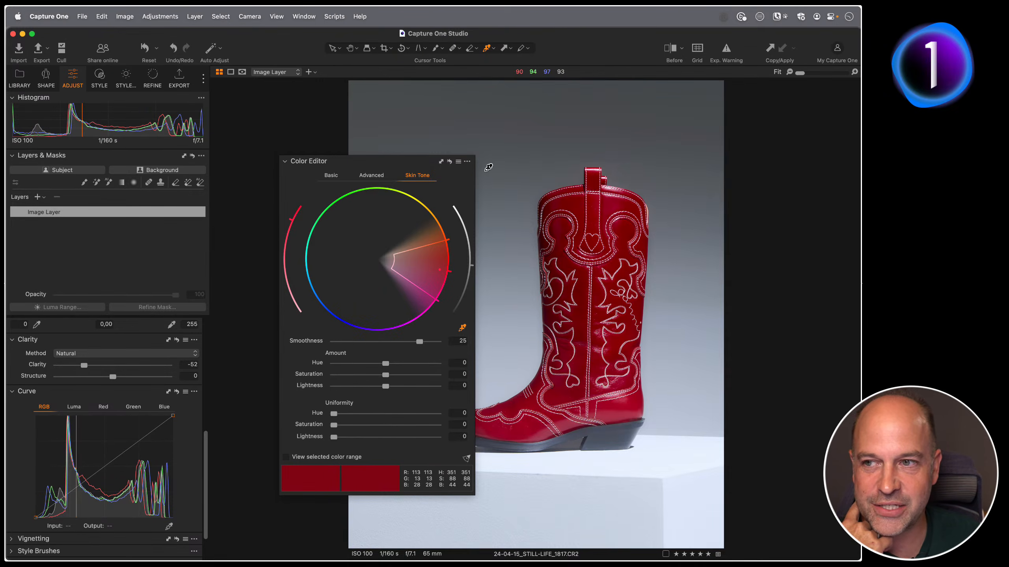
click(449, 162)
click(324, 177)
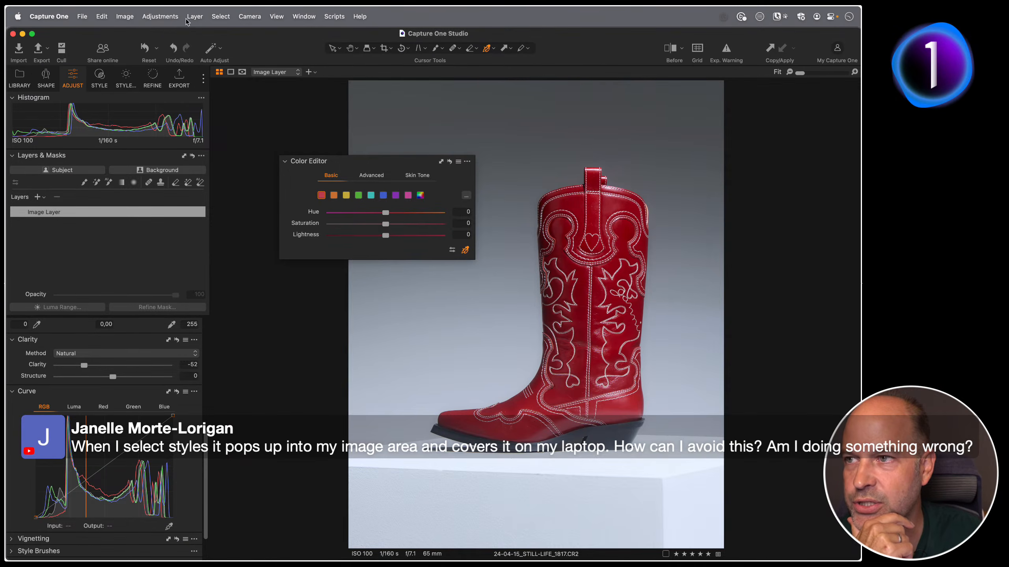
Look through the custom style groups available for the photo, including NORDIC EDITORIAL - Advanced.
click(133, 12)
mouse_move(158, 16)
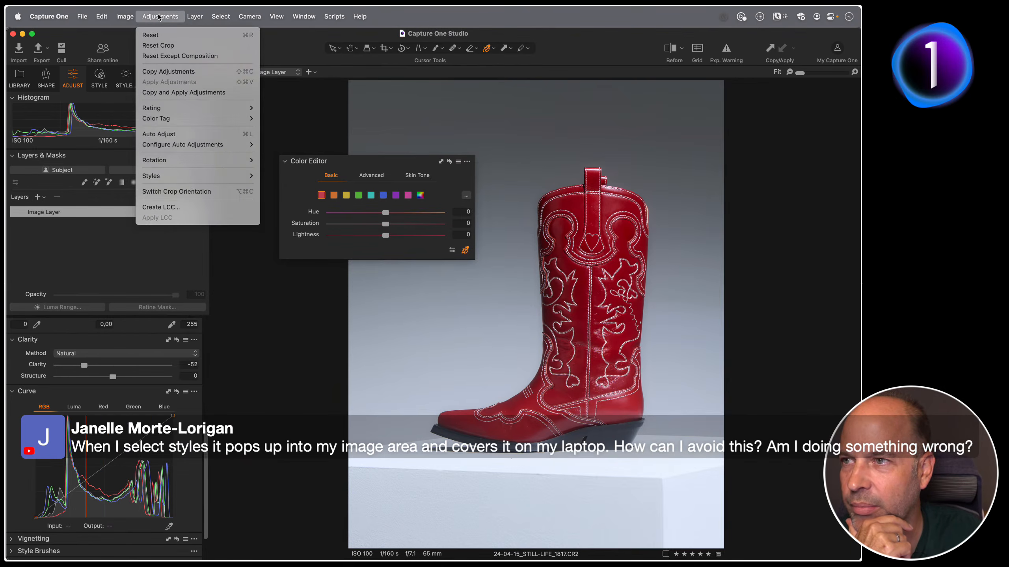
mouse_move(190, 176)
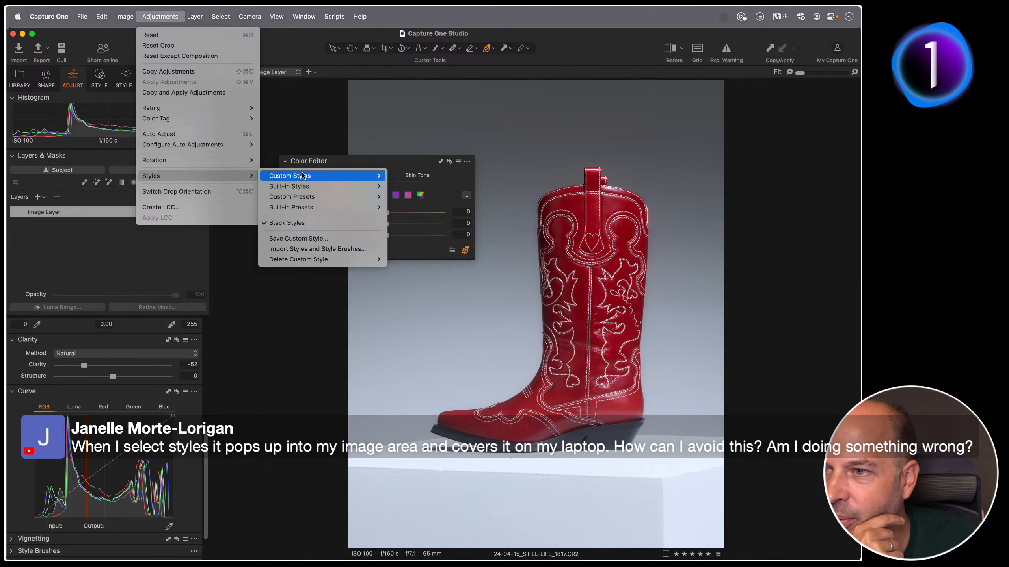
mouse_move(302, 176)
mouse_move(497, 260)
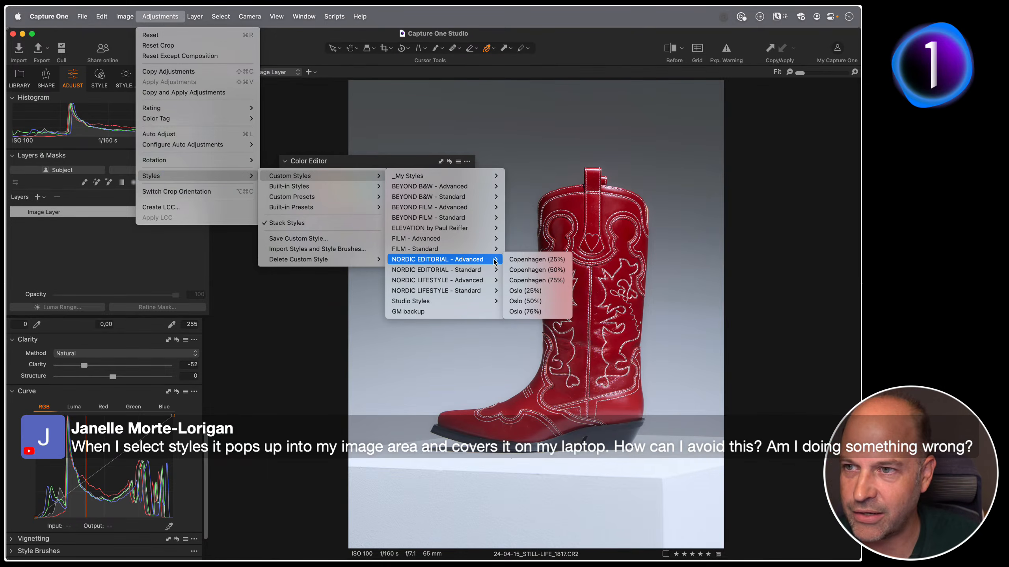
click(235, 268)
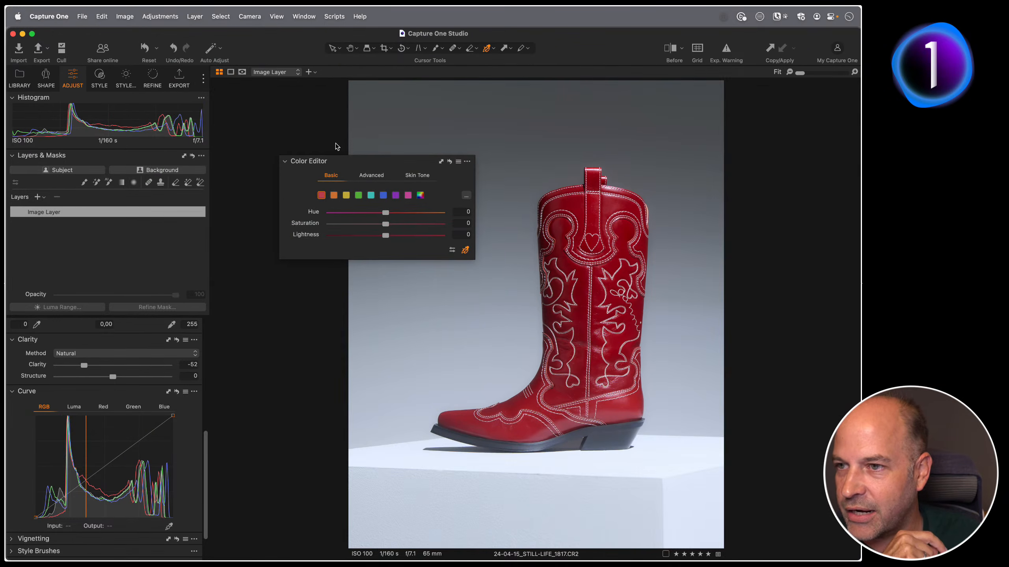
Dock the Color Editor between Clarity and Curve, and expand the built-in Base Edits styles in the Style tools.
drag(331, 161, 102, 387)
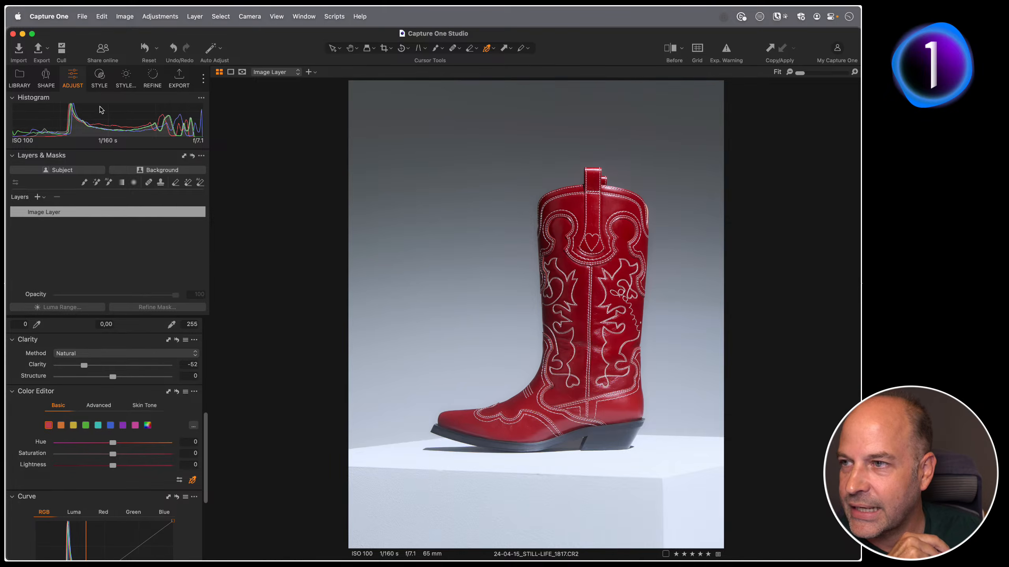
click(100, 78)
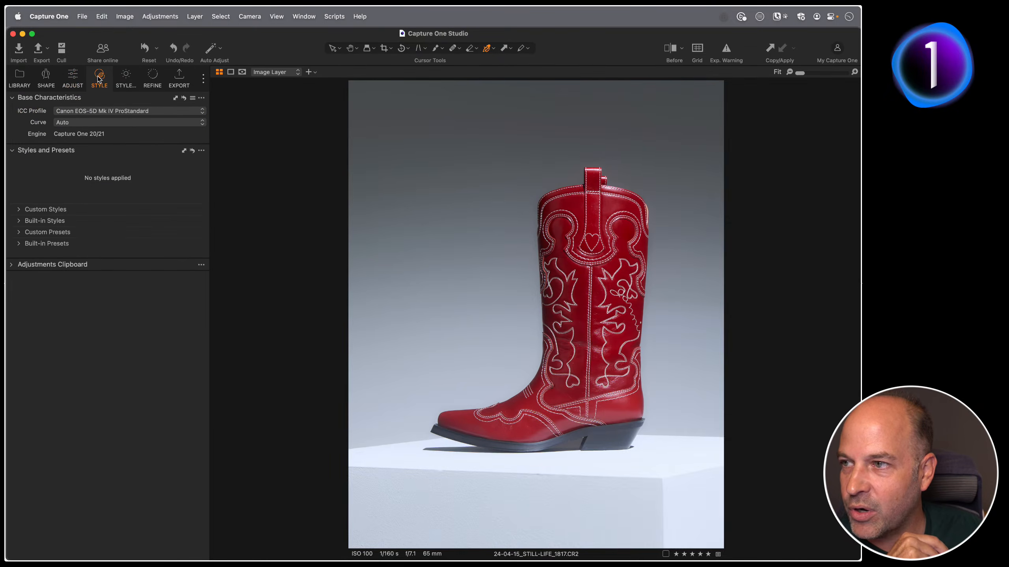
click(23, 210)
click(22, 209)
click(19, 221)
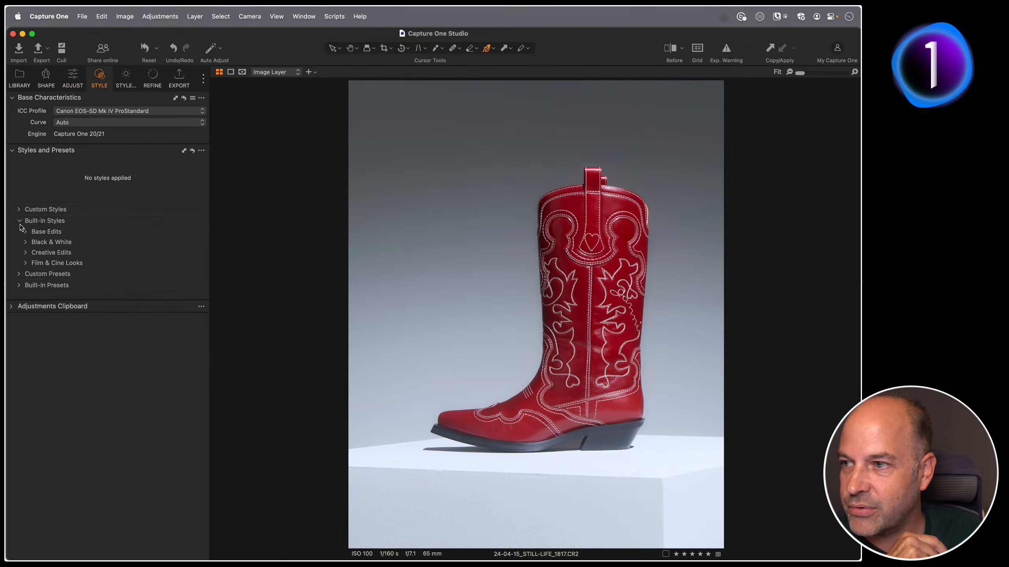
click(25, 232)
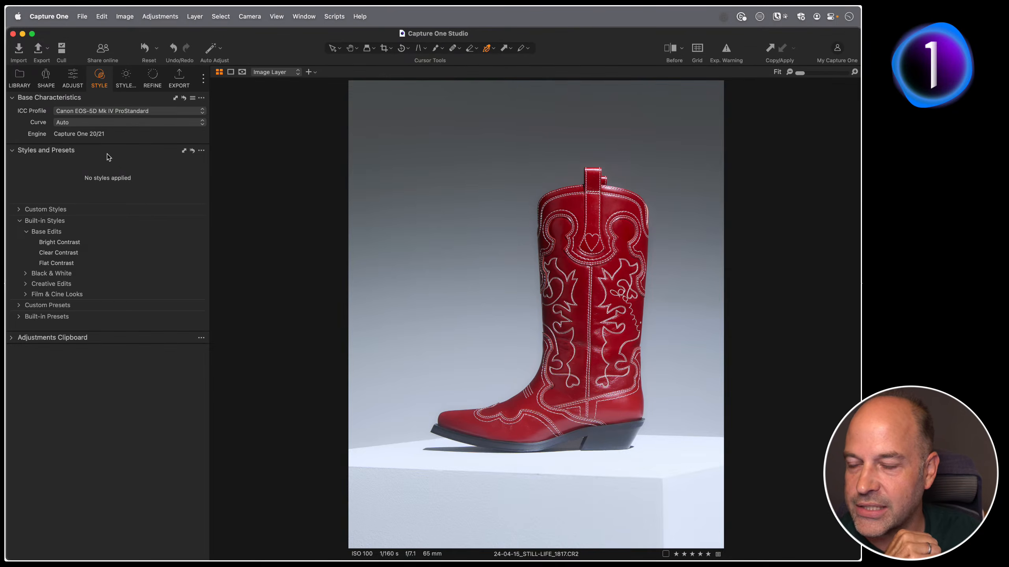
Examine the tools that can be added to the Style tool set and the custom preset groups for the photo.
right_click(99, 81)
mouse_move(128, 85)
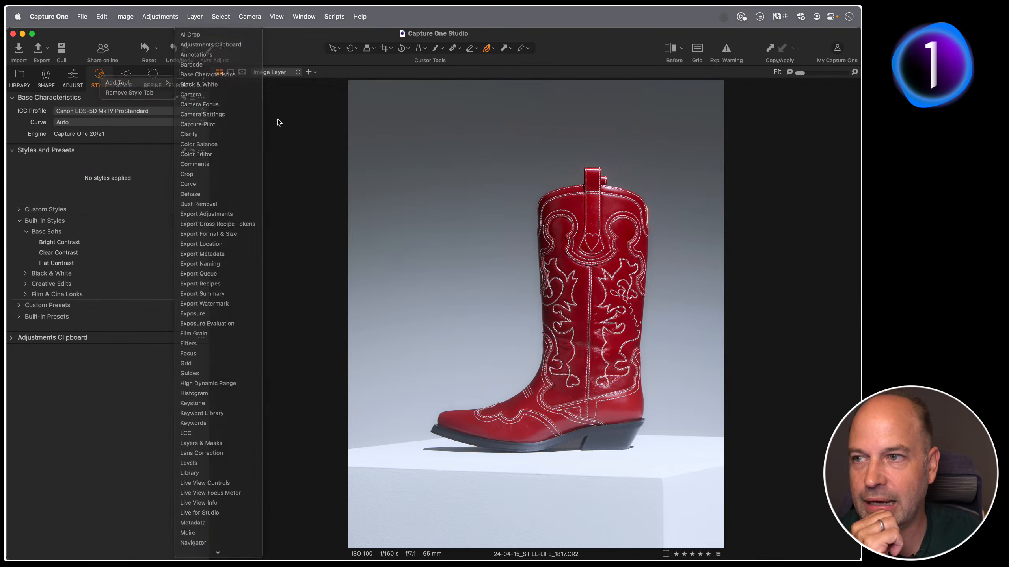
key(Escape)
click(135, 14)
mouse_move(156, 12)
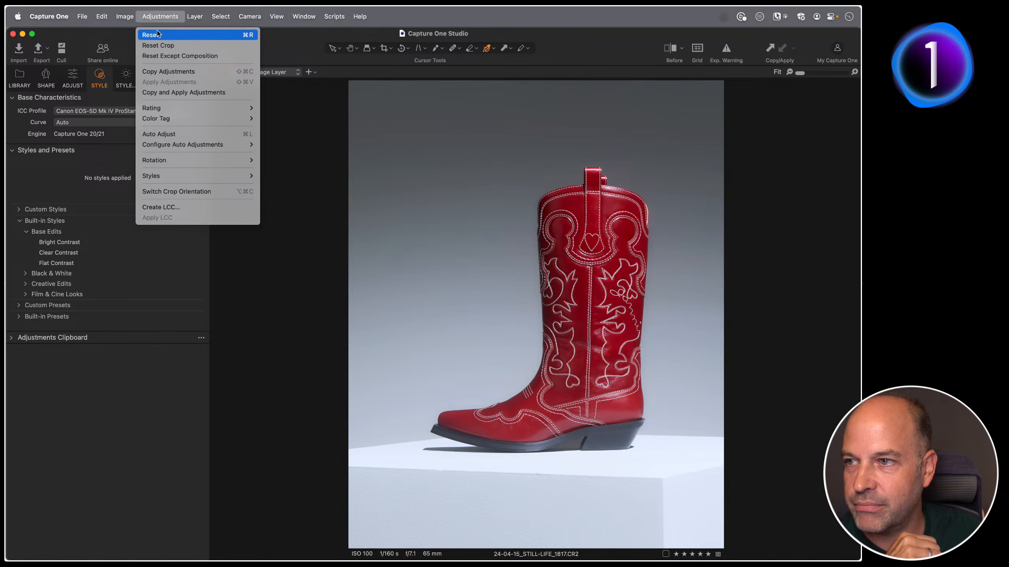
mouse_move(185, 180)
mouse_move(364, 196)
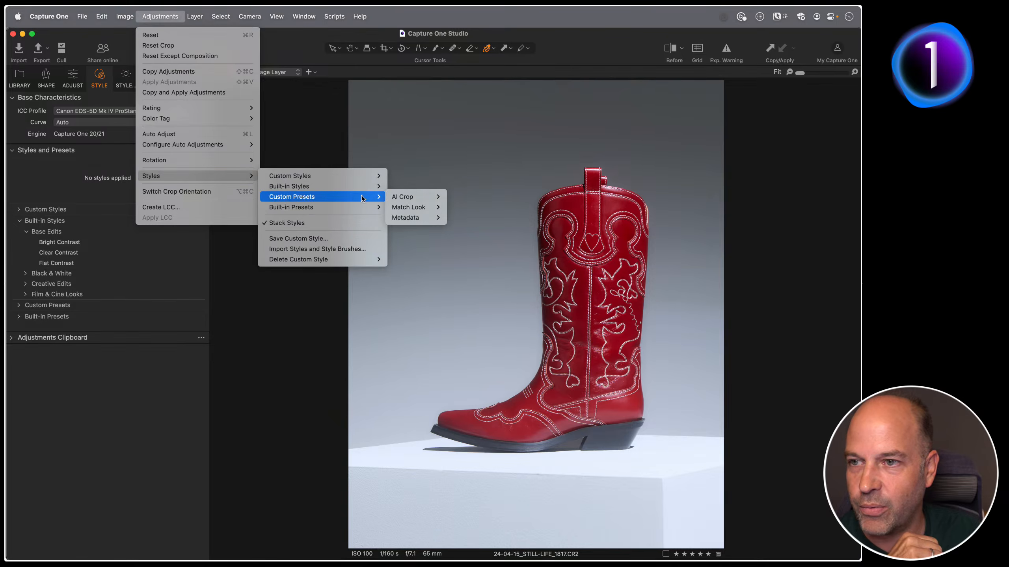
click(230, 320)
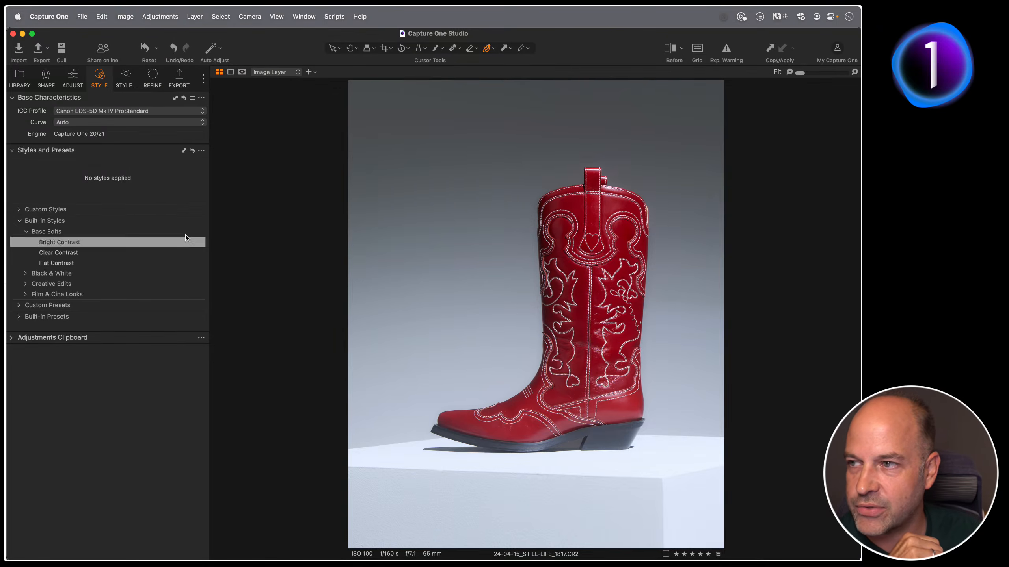
Return to the Adjust tools and switch the cursor tool over the boot from Crop to Pan and on to Heal.
click(73, 77)
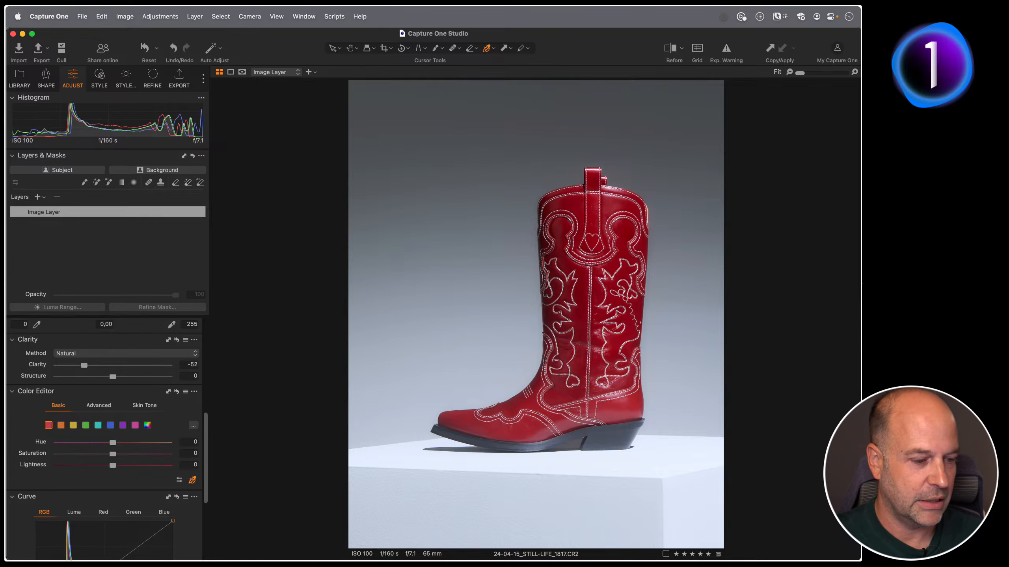
key(c)
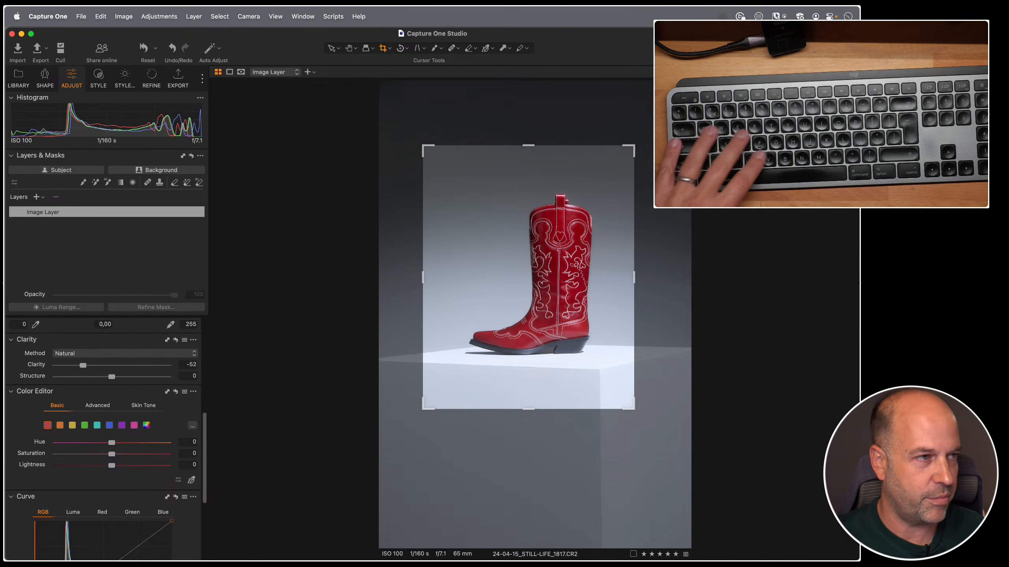
key(h)
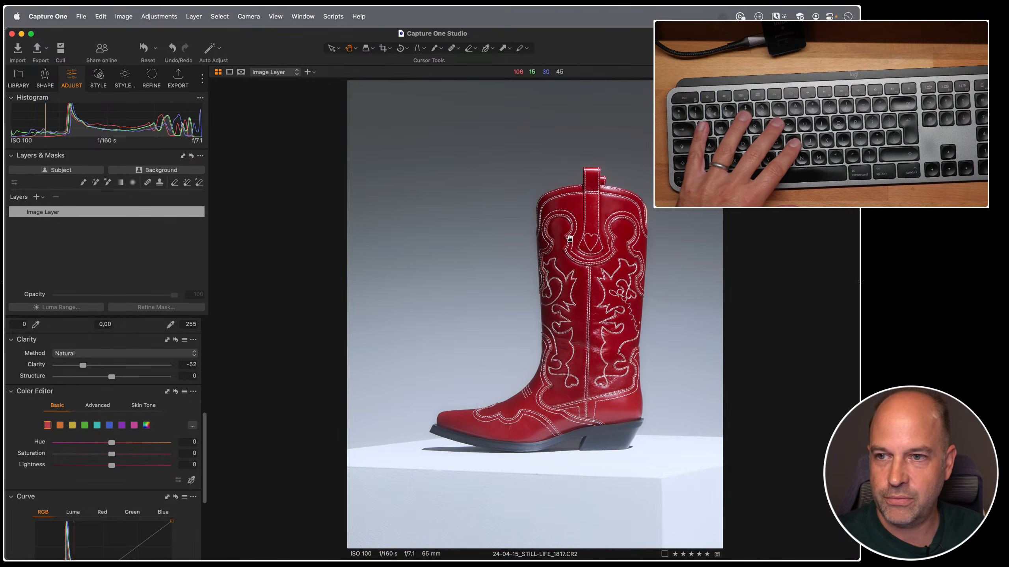
click(571, 253)
drag(569, 312, 563, 222)
double_click(565, 232)
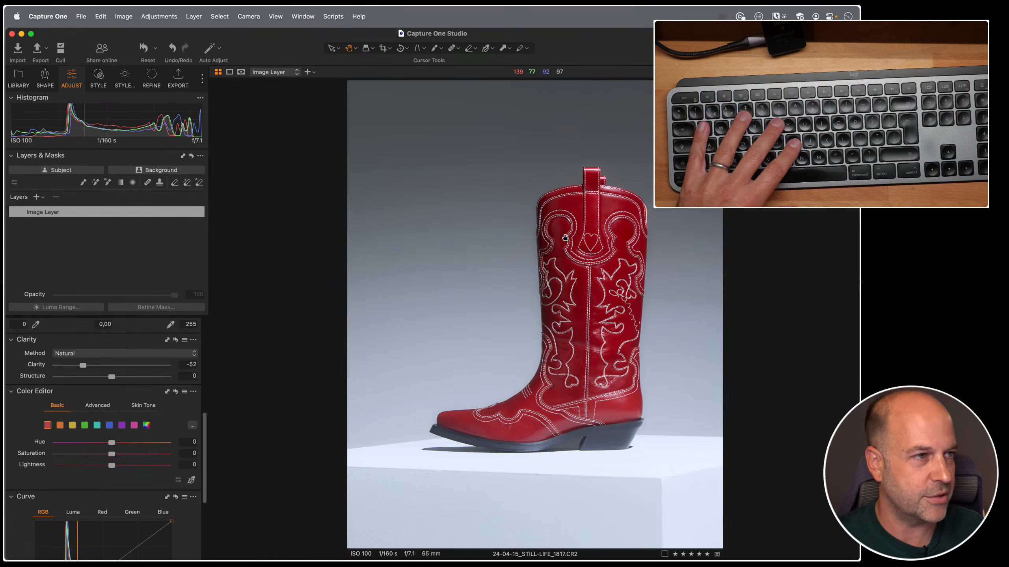
key(q)
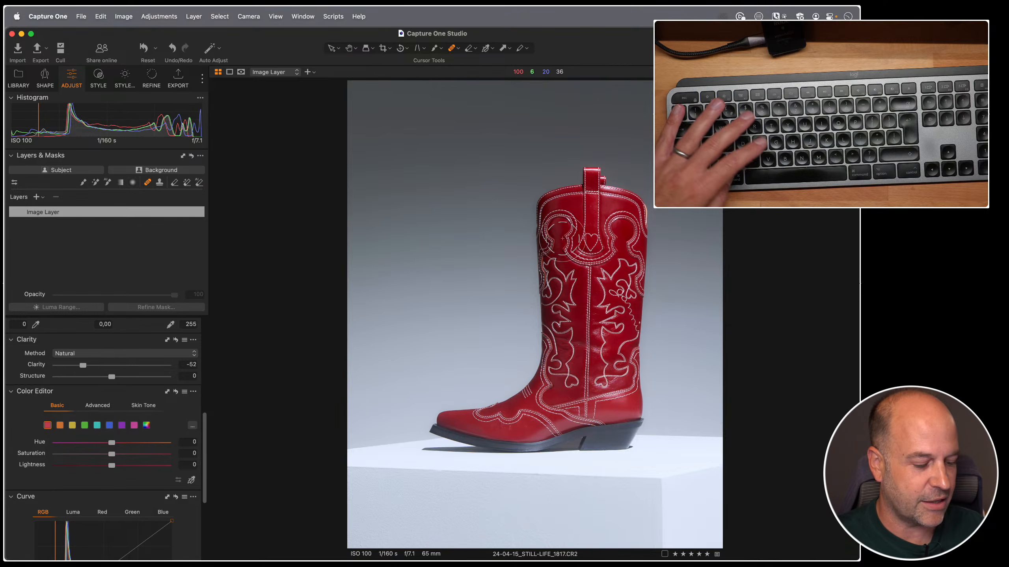
Toggle the image browser and the adjustment tools around the boot photo, and display the photo in full screen.
key(super+b)
key(super+b)
key(super+b)
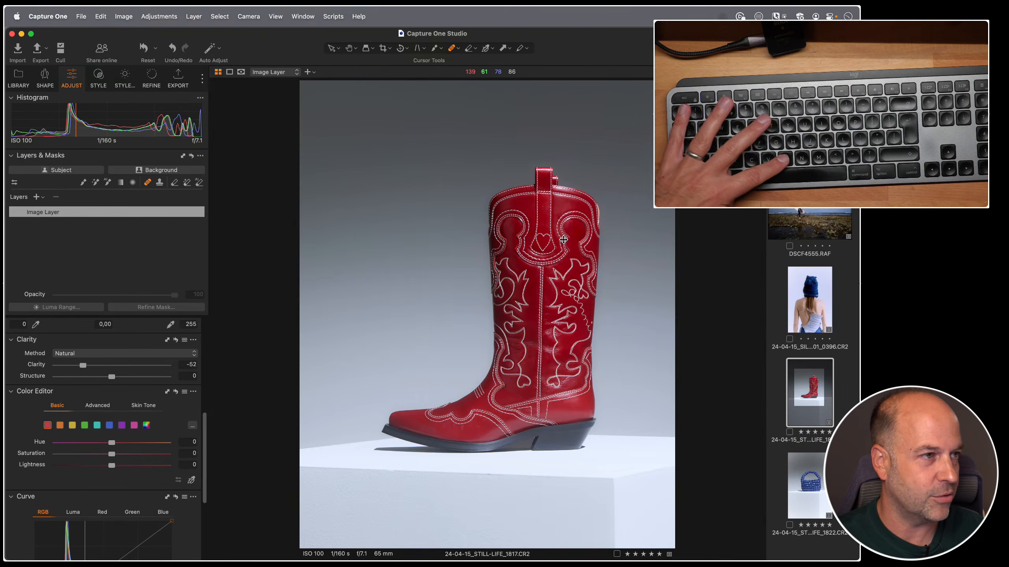
key(super+b)
key(super+b)
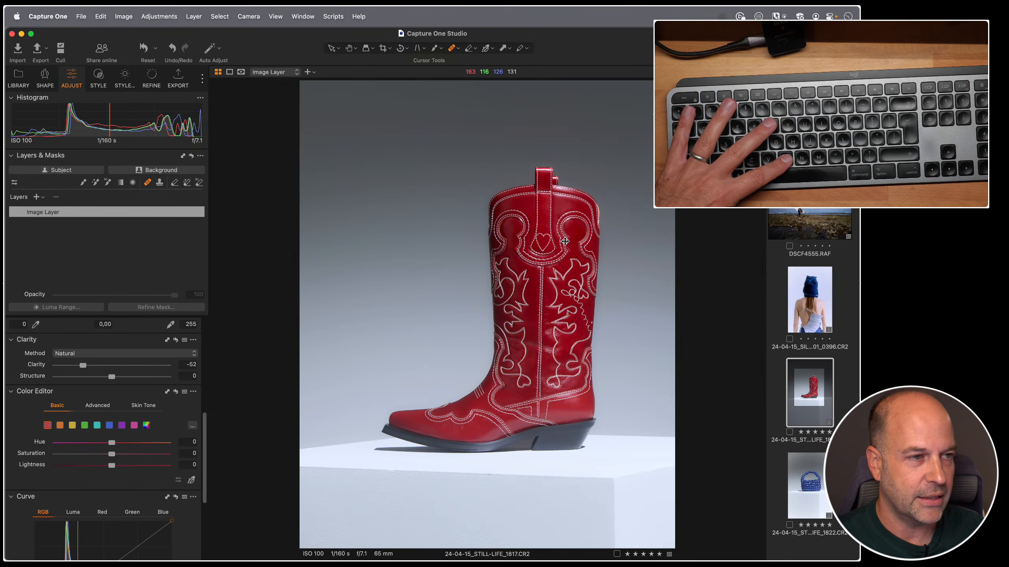
key(super+t)
key(super+t)
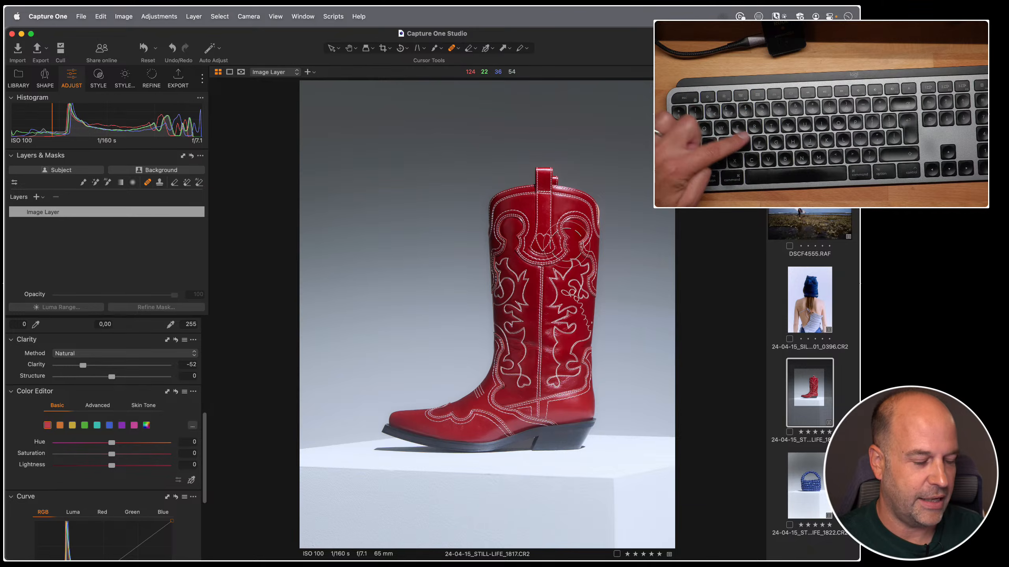
key(ctrl+super+f)
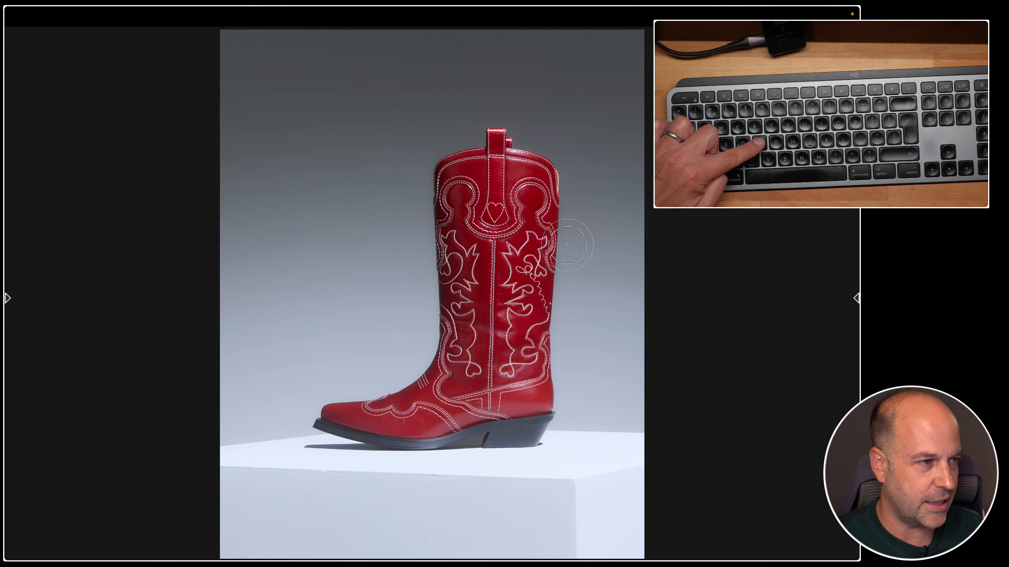
Leave full screen, switch to the Pan cursor tool, and toggle between the boot photo viewer and the thumbnail grid.
key(ctrl+super+f)
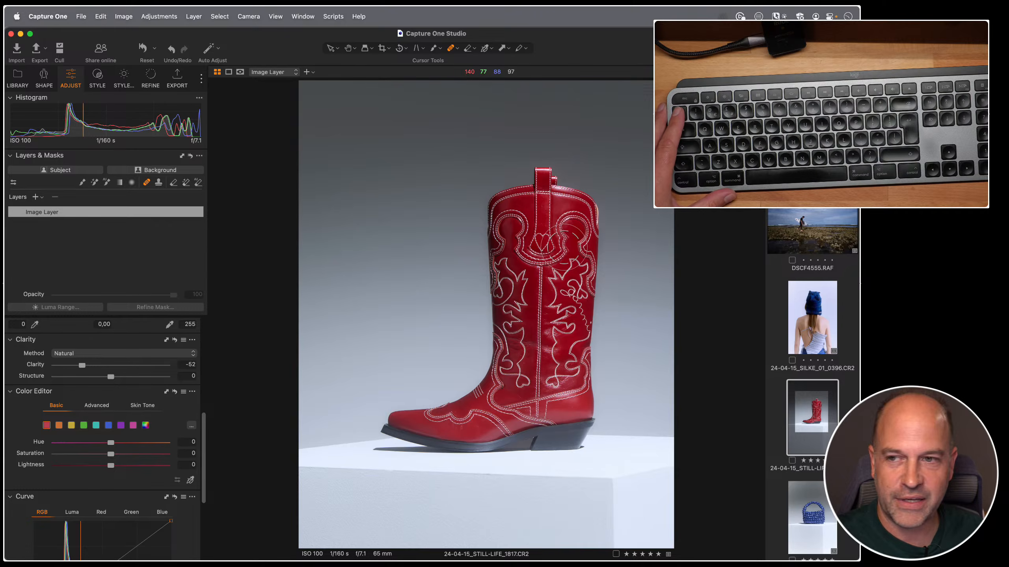
key(h)
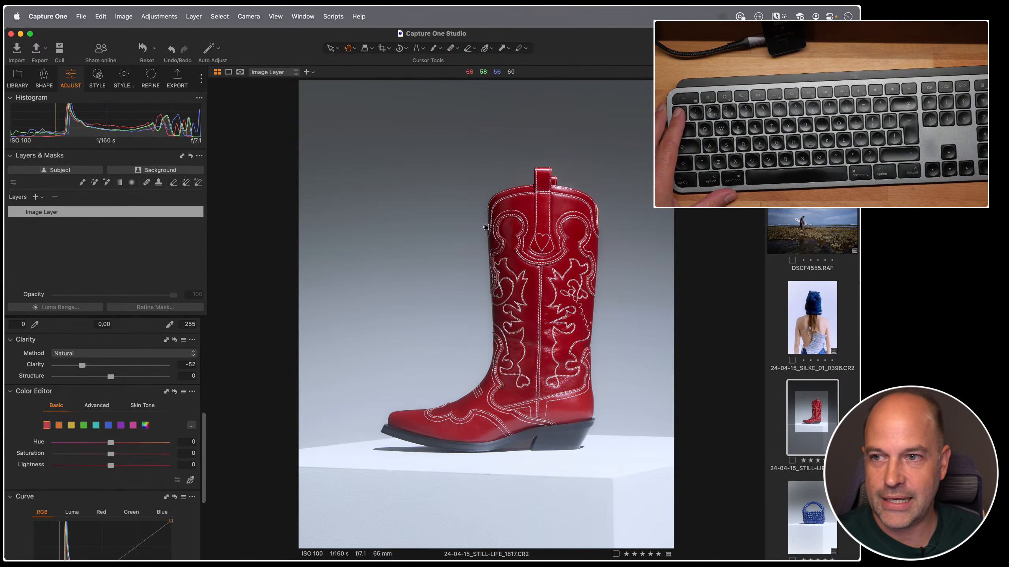
key(alt+super+v)
key(alt+super+v)
key(alt+super+v)
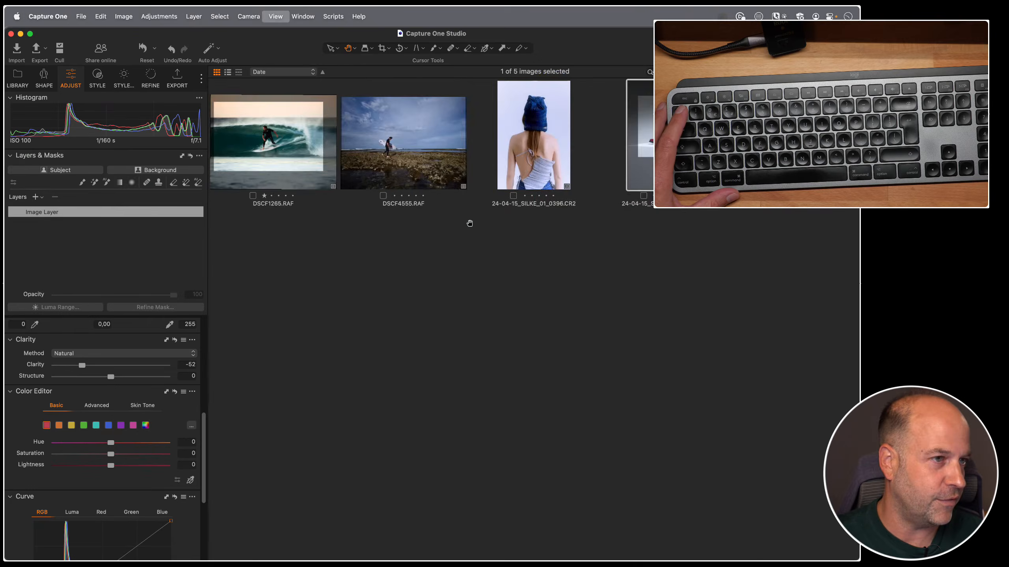
key(alt+super+v)
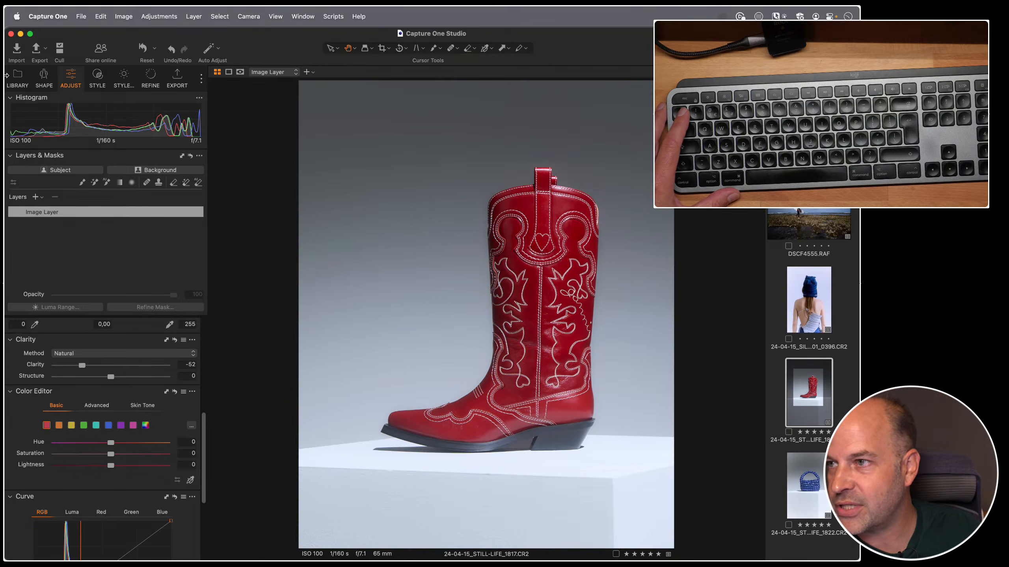
Browse the All Images collection as a thumbnail grid, view photo ER1_3701A.CR3 in the viewer, and return to the grid.
key(alt+super+l)
click(65, 139)
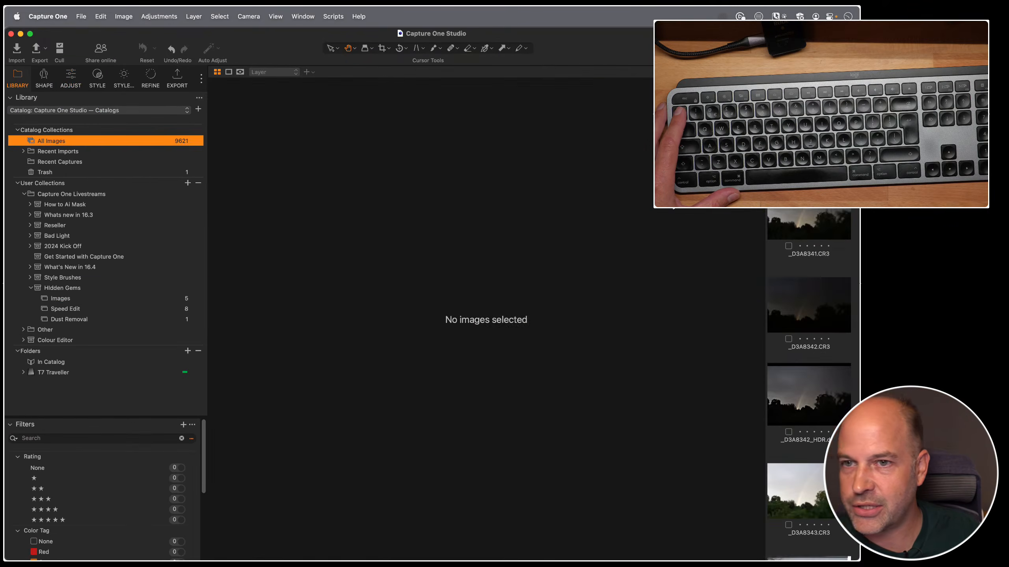
key(alt+super+v)
scroll(579, 196, down, 10)
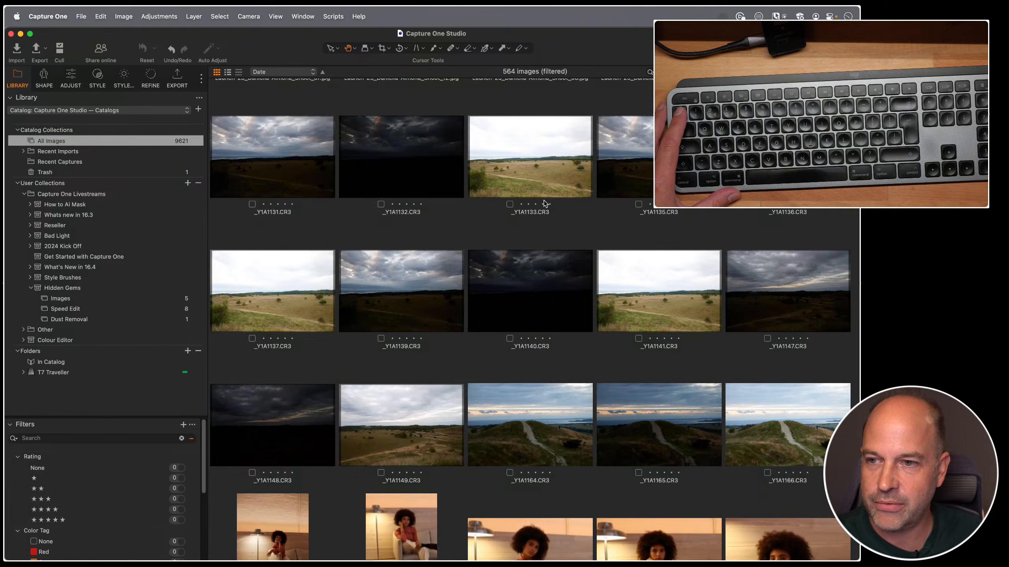
scroll(545, 203, down, 10)
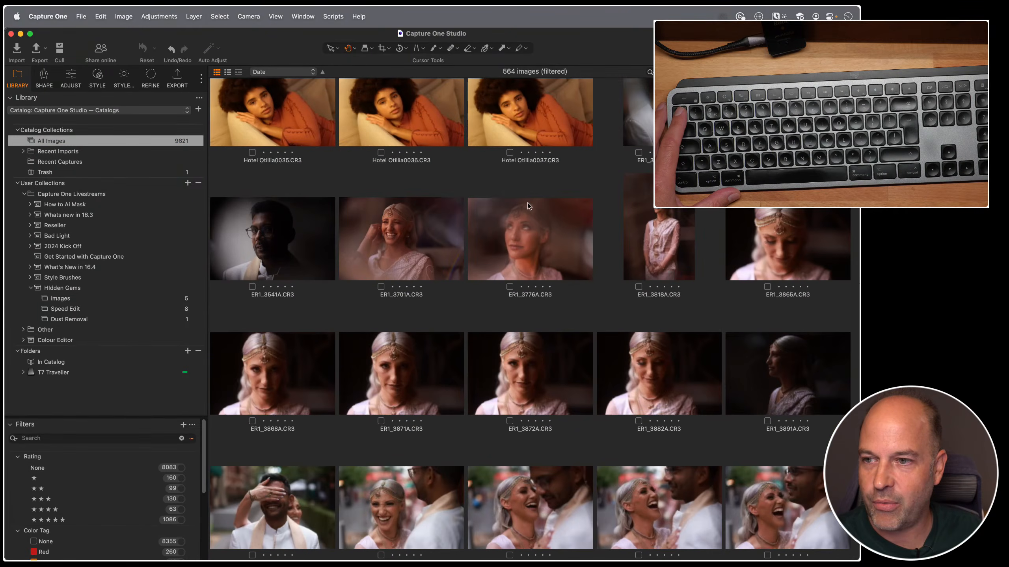
double_click(420, 243)
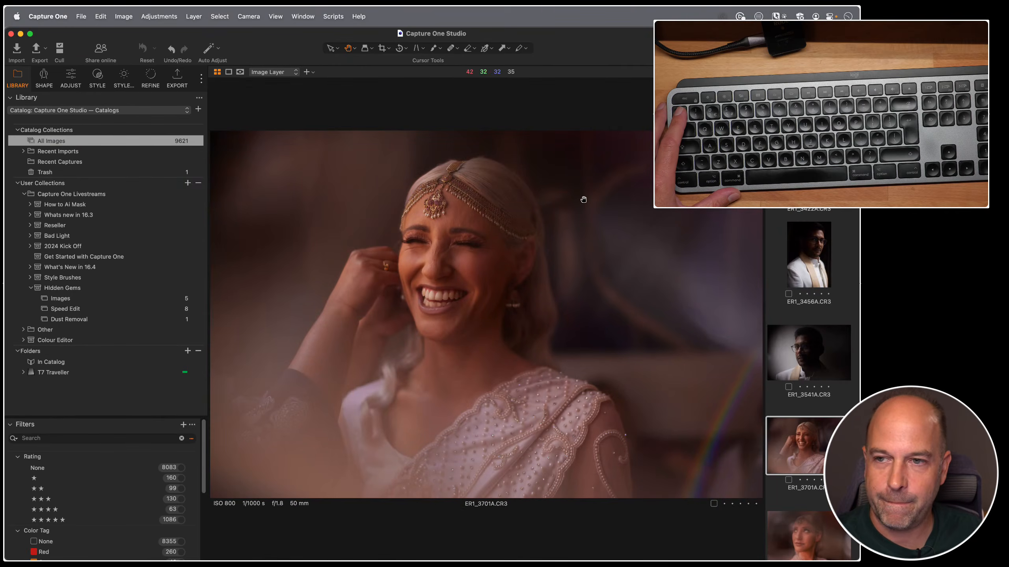
key(alt+super+v)
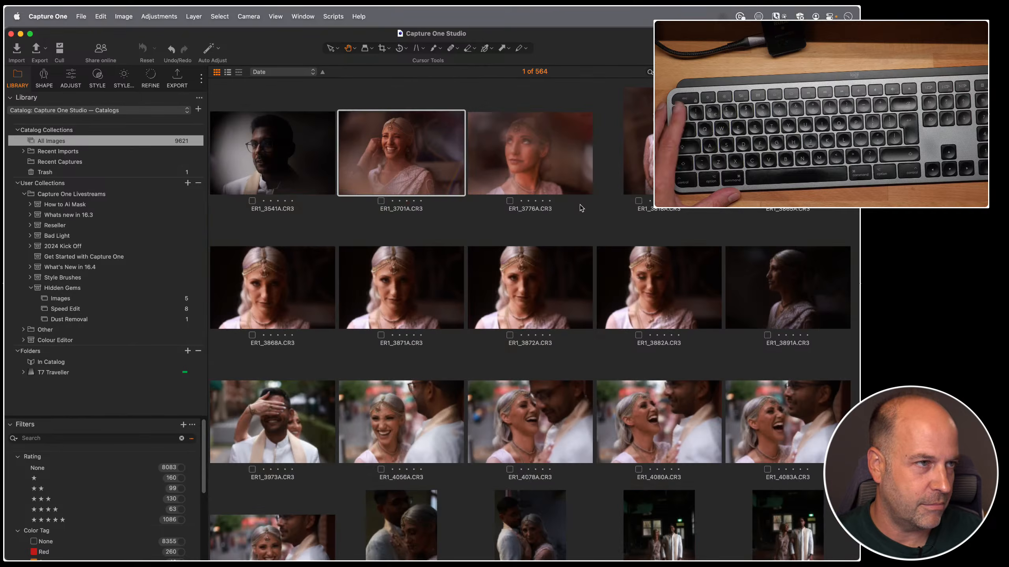
Browse further through the grid, view the standing couple photo ER1_4260A.CR3 in the viewer, and return to the thumbnails.
scroll(563, 214, down, 3)
scroll(532, 205, down, 5)
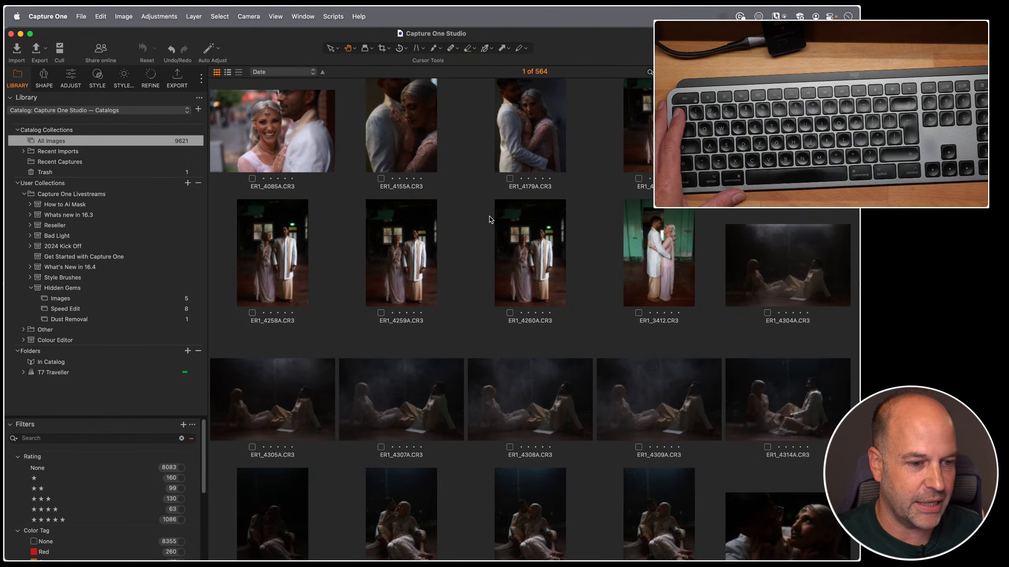
double_click(496, 244)
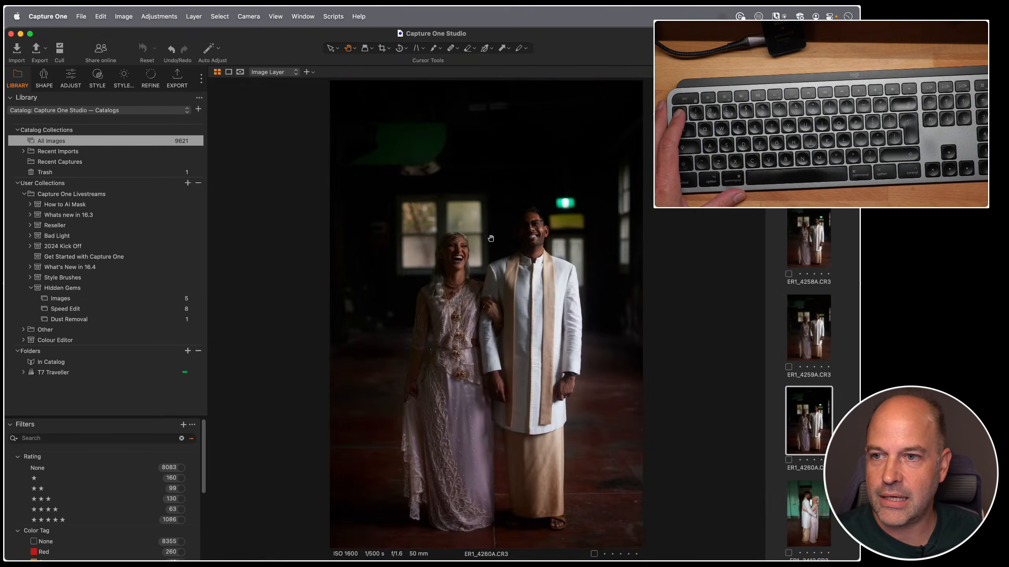
double_click(491, 238)
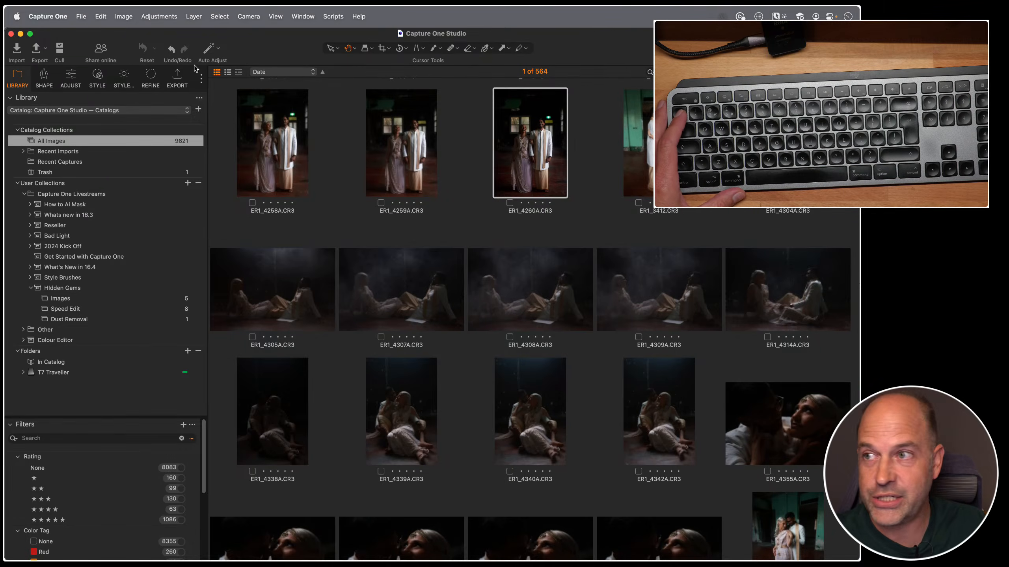
Examine the shortcut sets in the keyboard shortcuts editor, search its commands for "view", and close the editor.
click(102, 16)
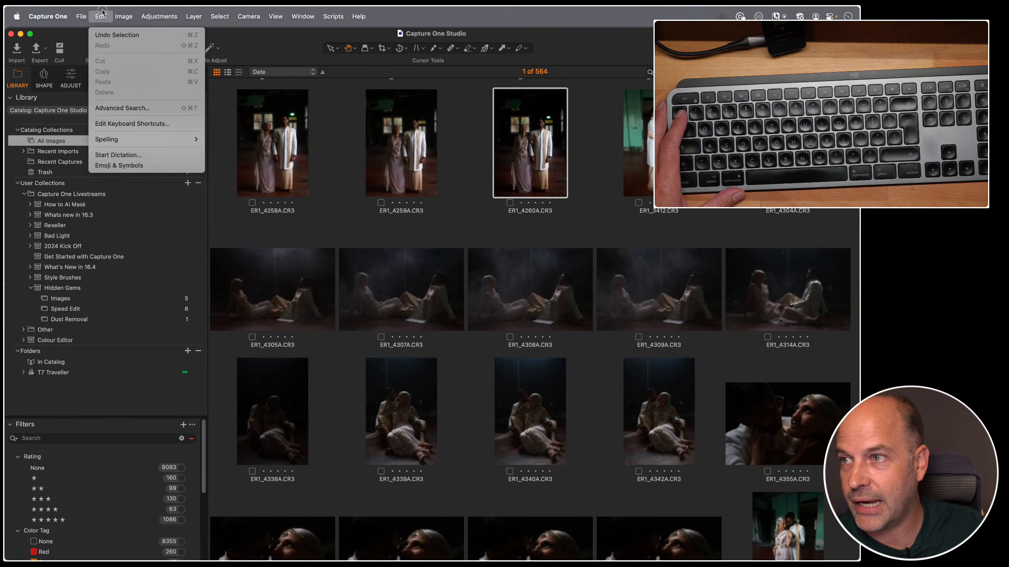
click(153, 125)
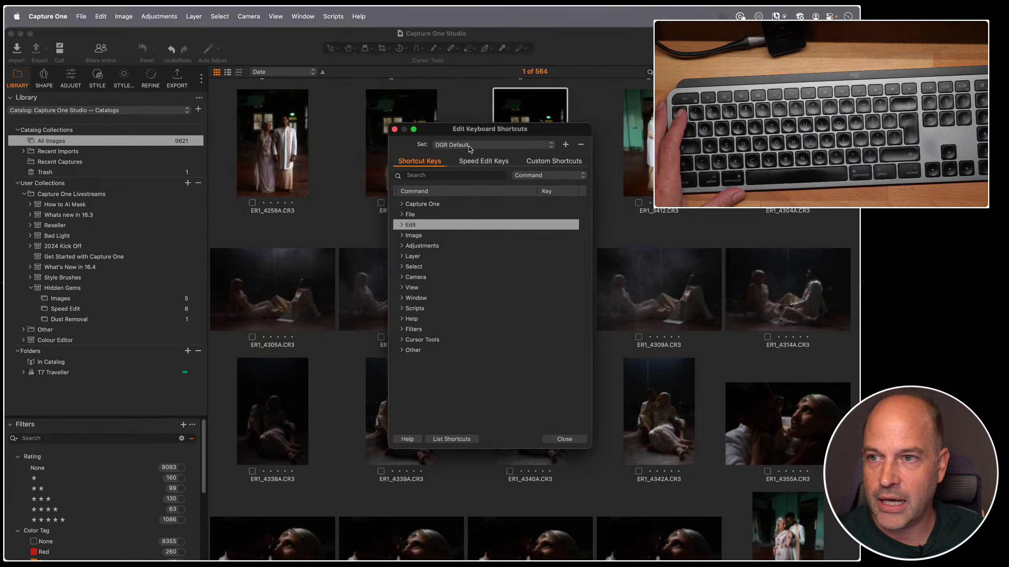
click(537, 147)
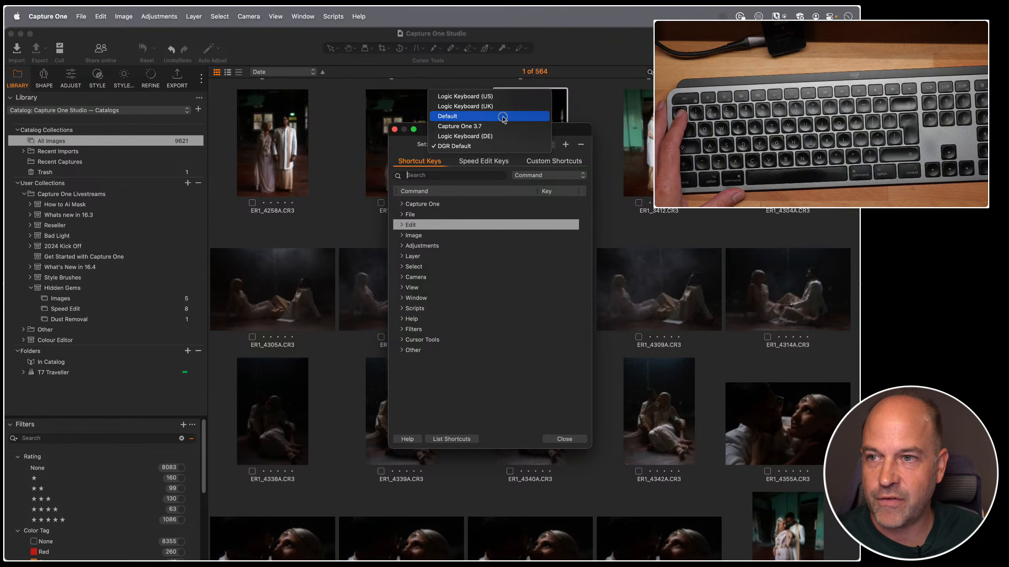
click(502, 171)
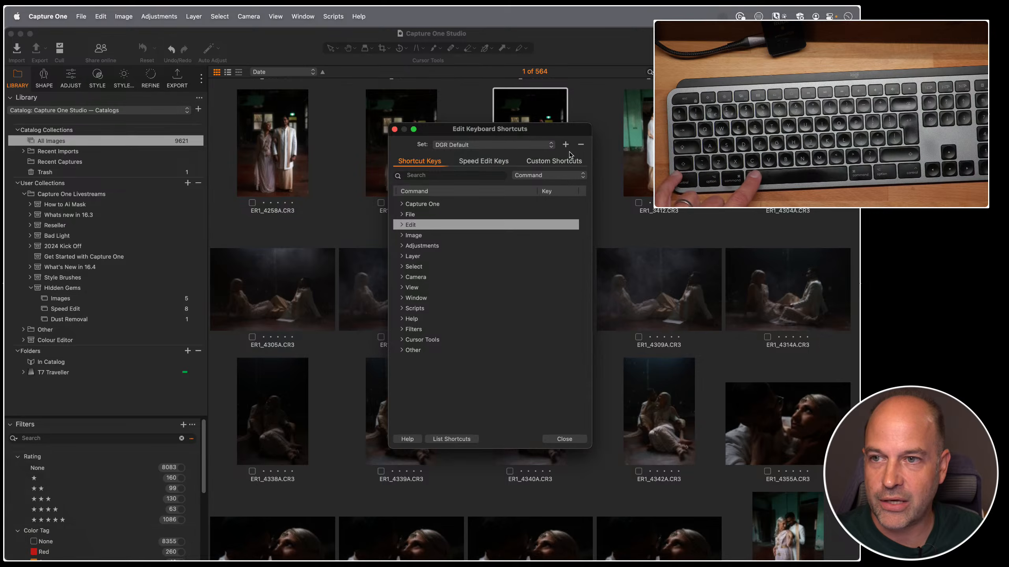
key(ctrl+space)
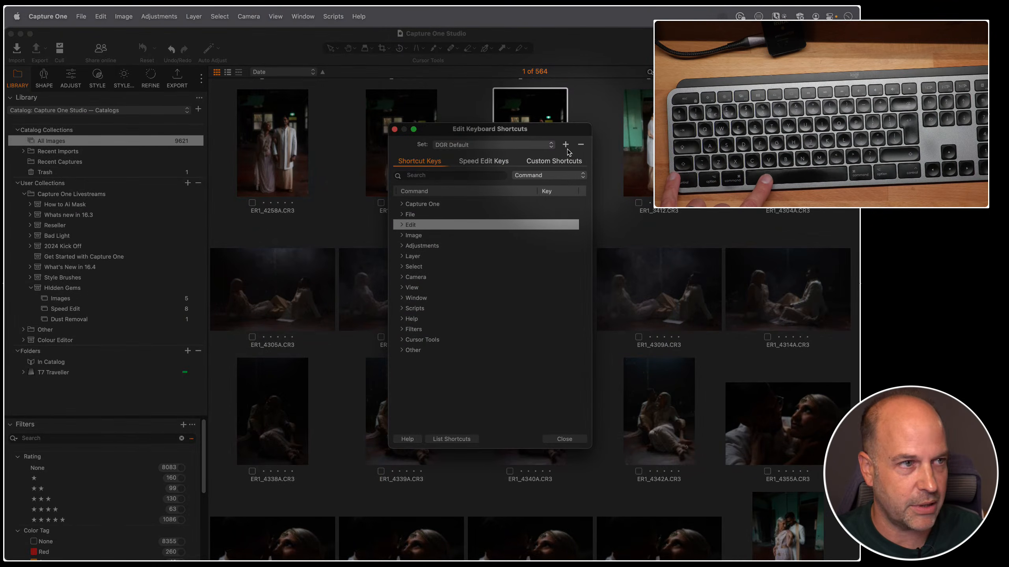
key(ctrl+space)
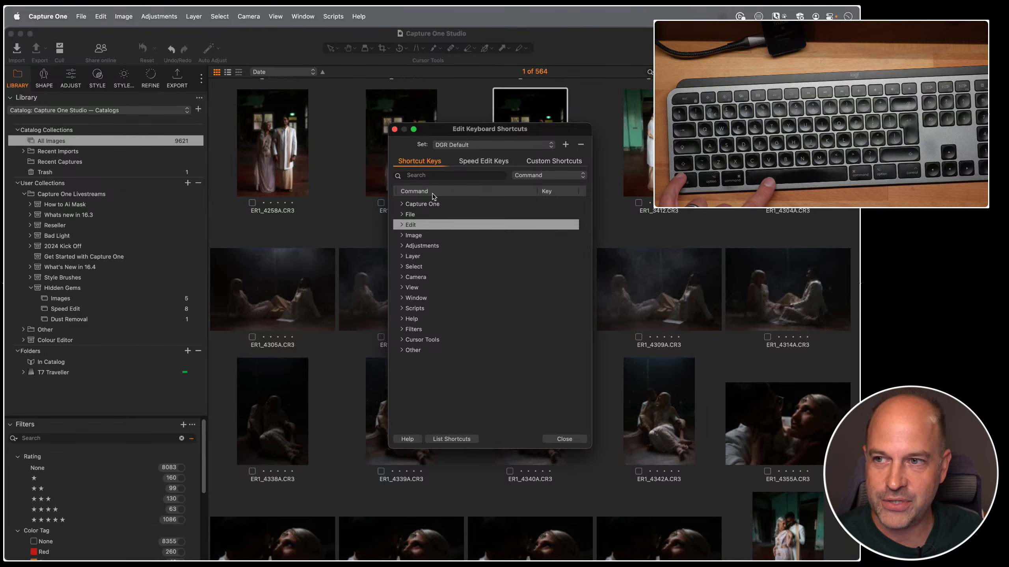
text(view)
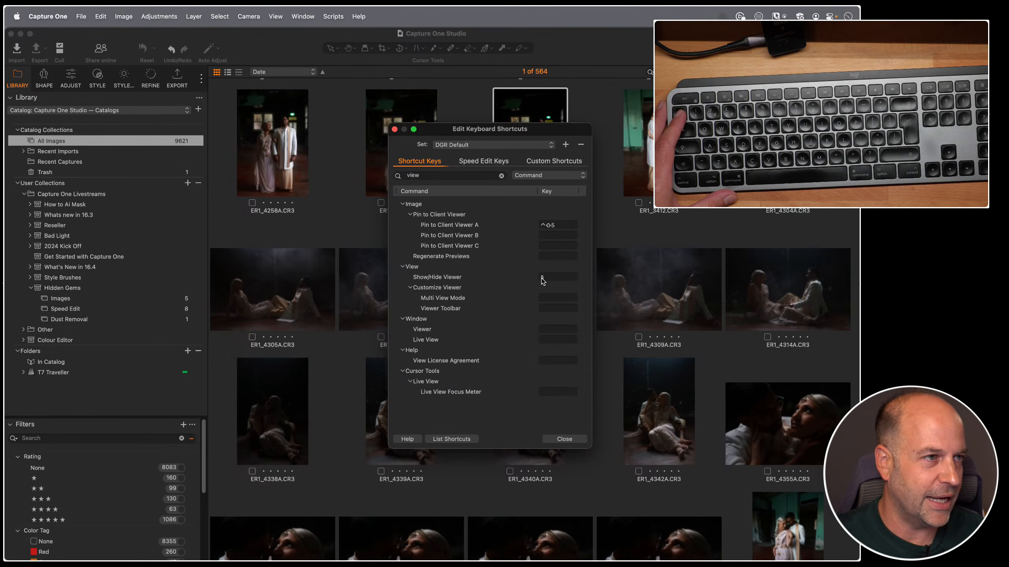
click(394, 129)
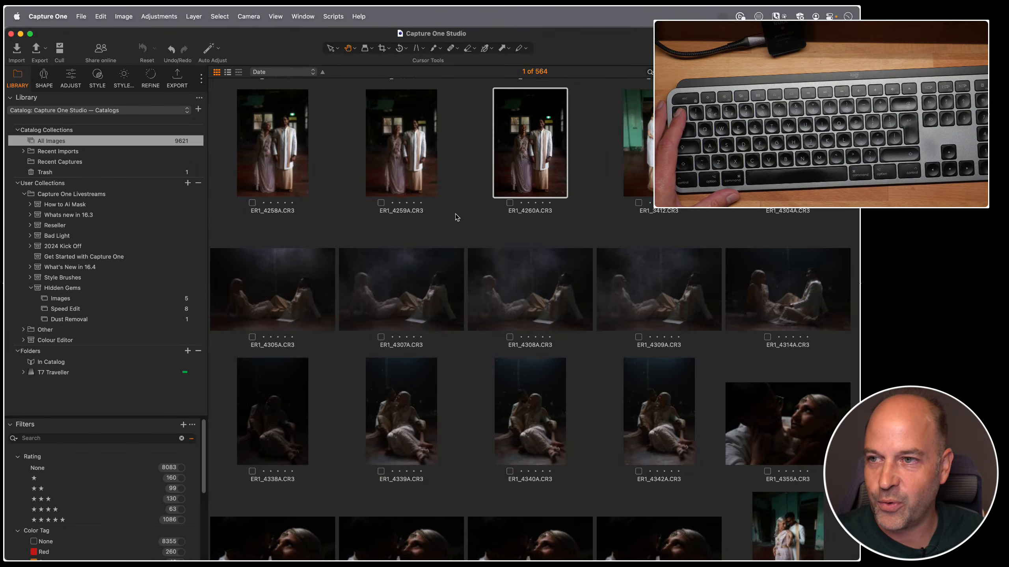
Toggle the viewer on and off over the grid, and view photos ER1_6896.CR3 and ER1_4876.CR3 in it.
key(section)
key(section)
key(section)
key(section)
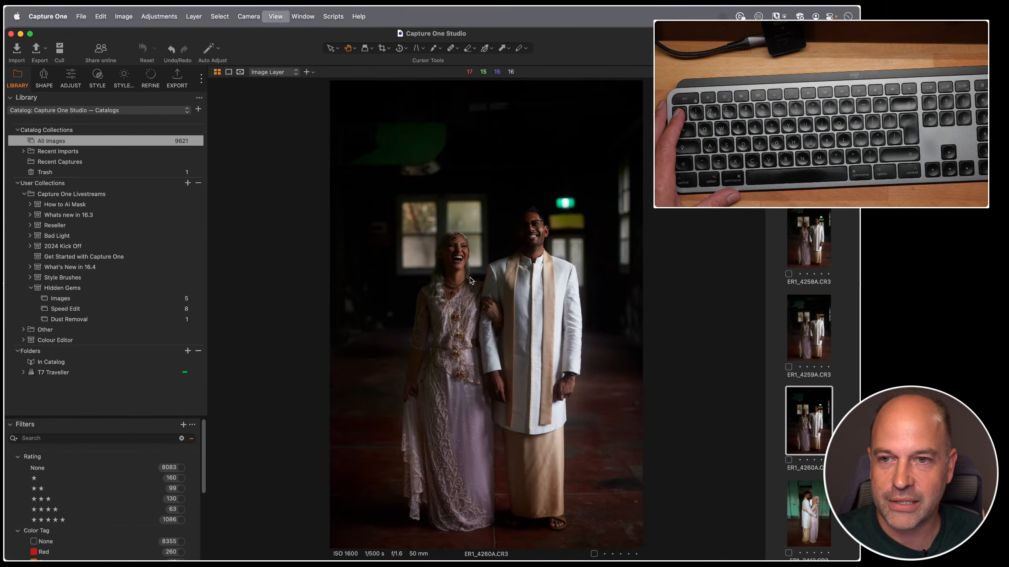
scroll(469, 283, down, 10)
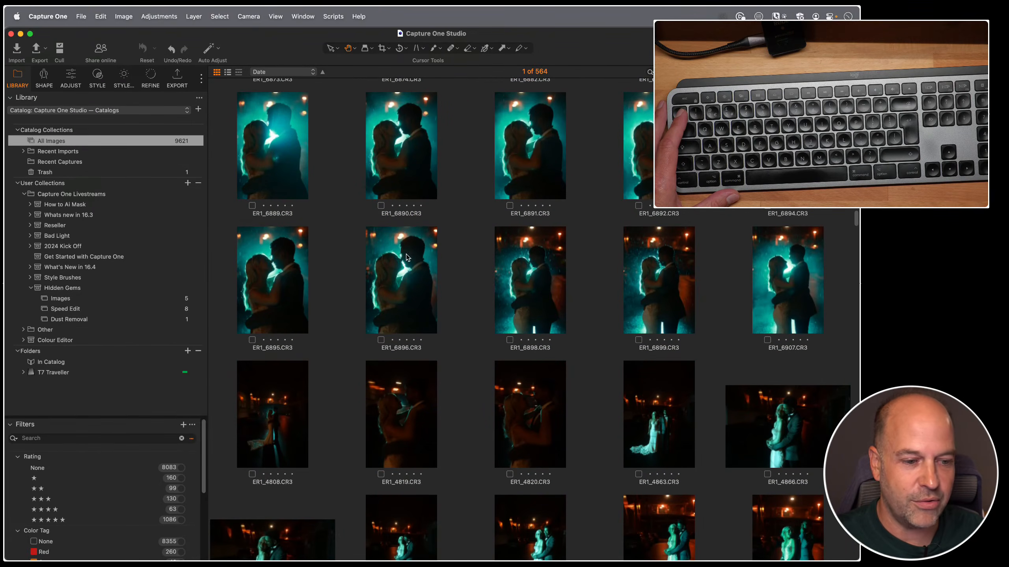
double_click(407, 275)
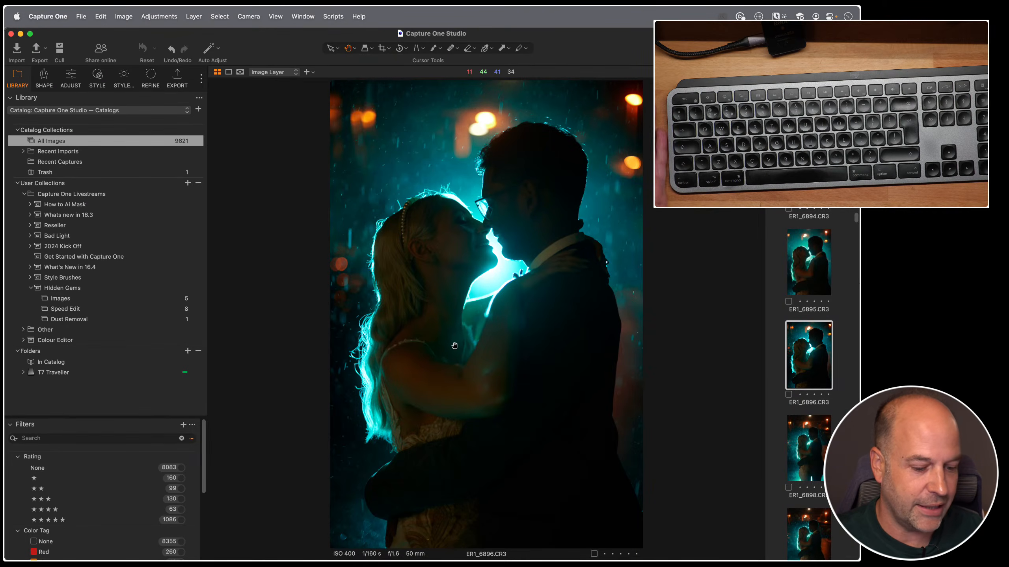
key(alt+super+v)
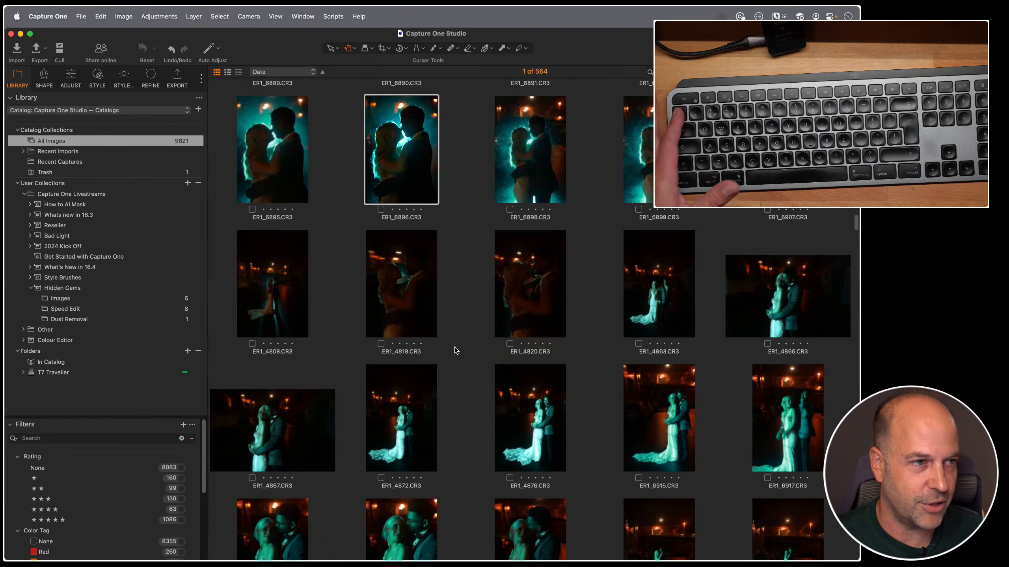
double_click(546, 415)
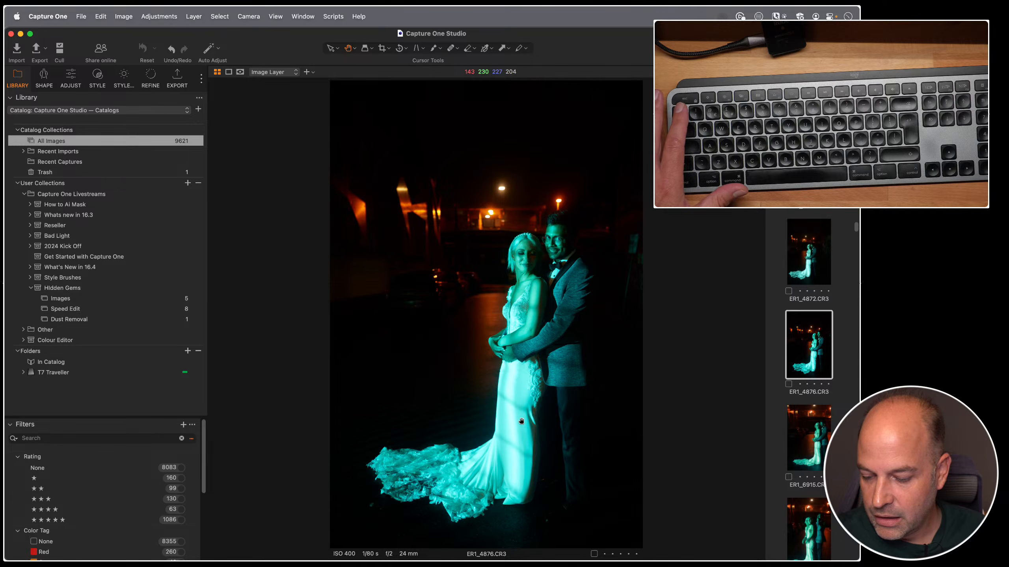
Reopen the keyboard shortcuts editor and decline enabling Dictation.
click(48, 16)
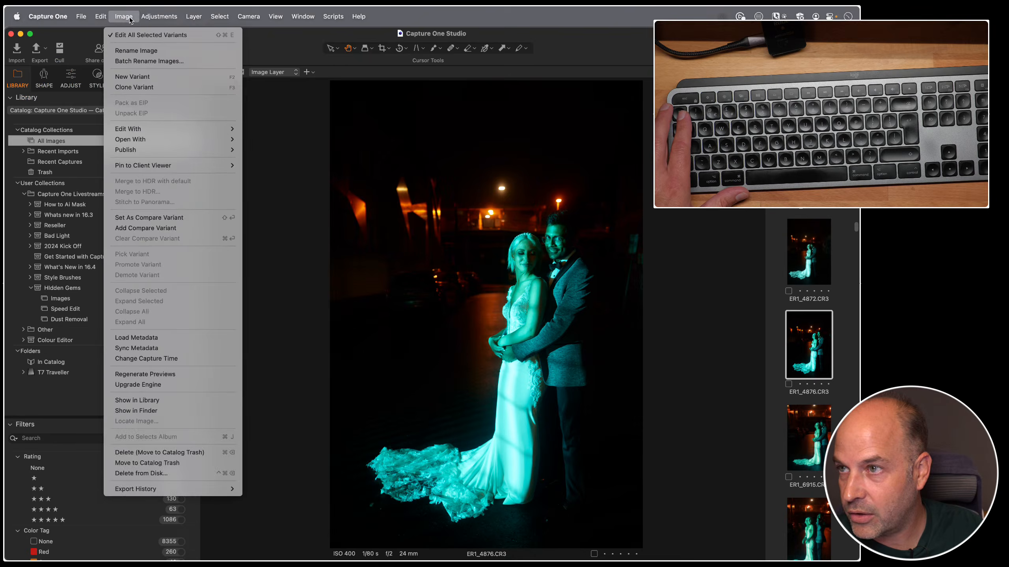
mouse_move(106, 24)
click(133, 124)
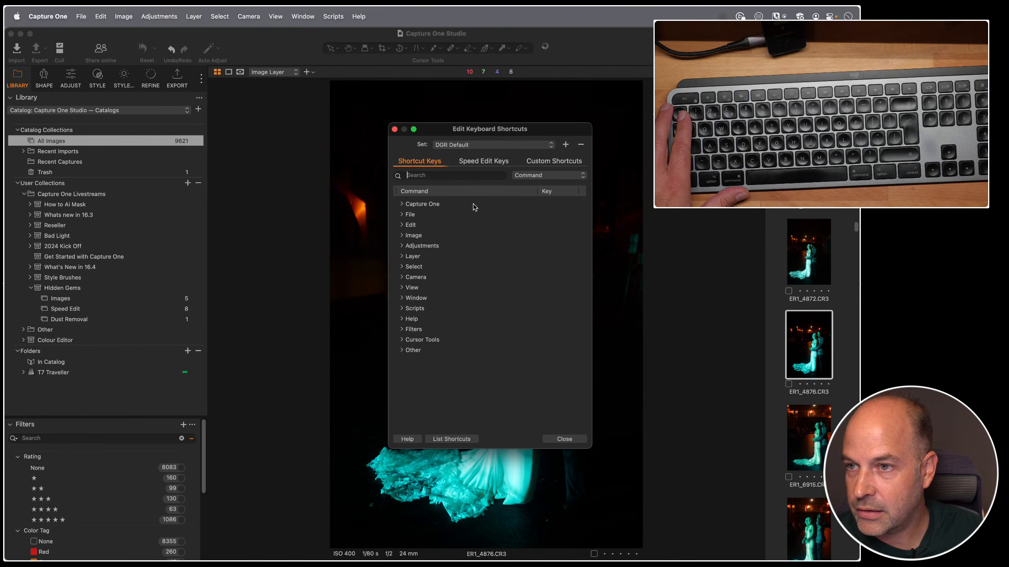
key(ctrl)
key(ctrl)
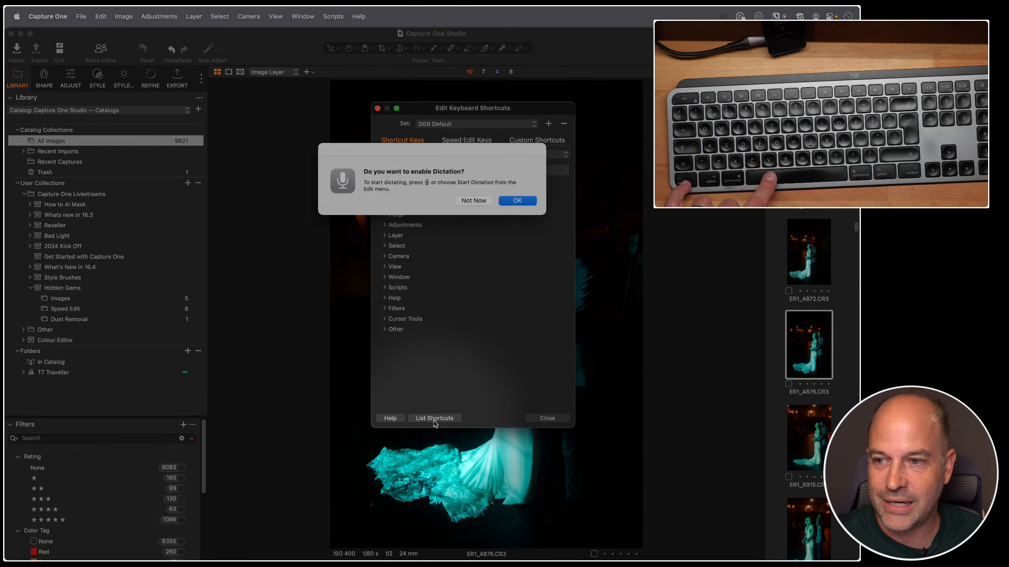
click(471, 201)
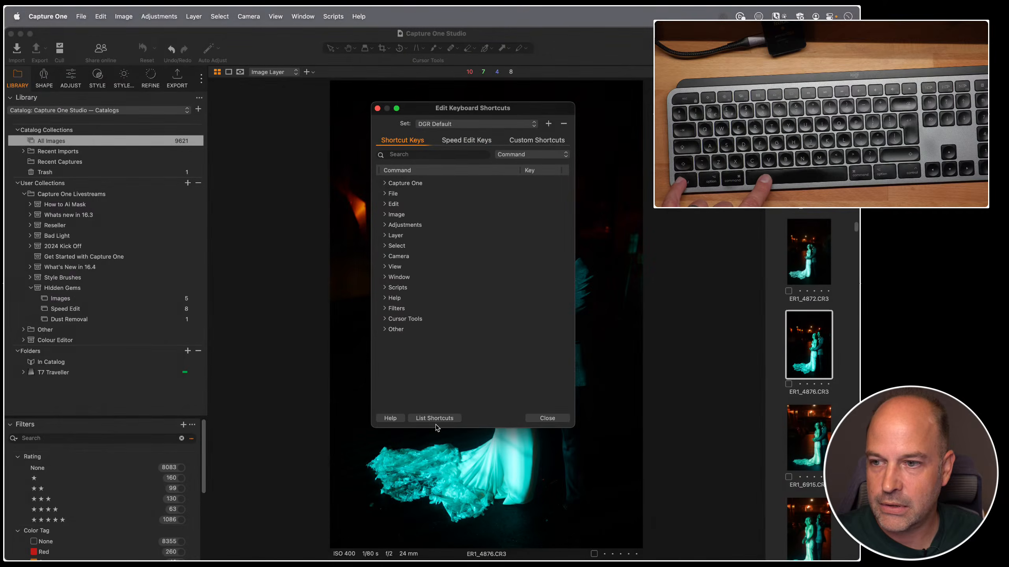
List all shortcuts of the DGR Default set in Safari, review them through Custom Shortcuts, and close the list and the editor.
click(434, 418)
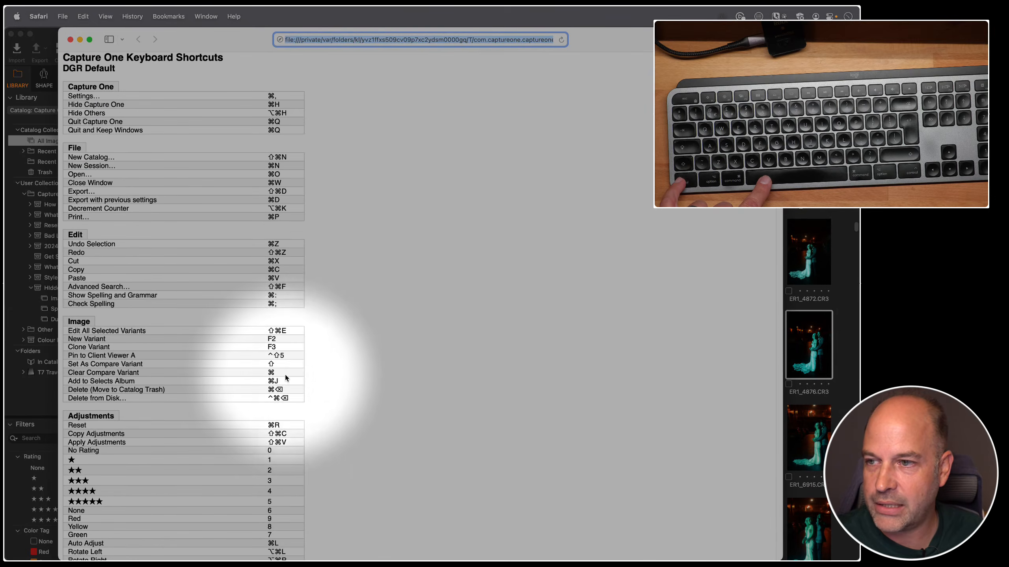
scroll(284, 382, down, 4)
scroll(283, 394, down, 15)
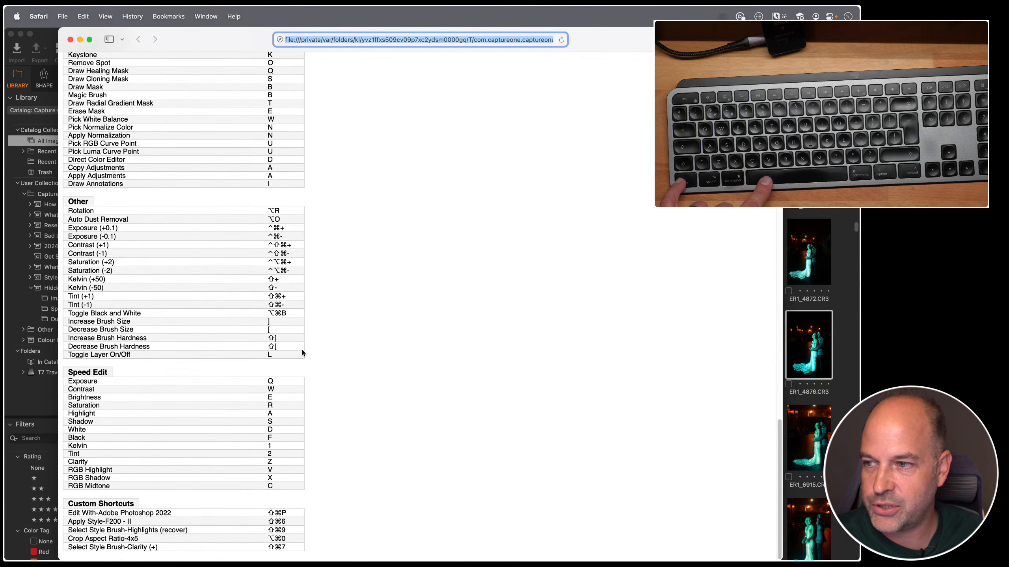
scroll(301, 350, up, 8)
scroll(302, 350, up, 10)
key(super+w)
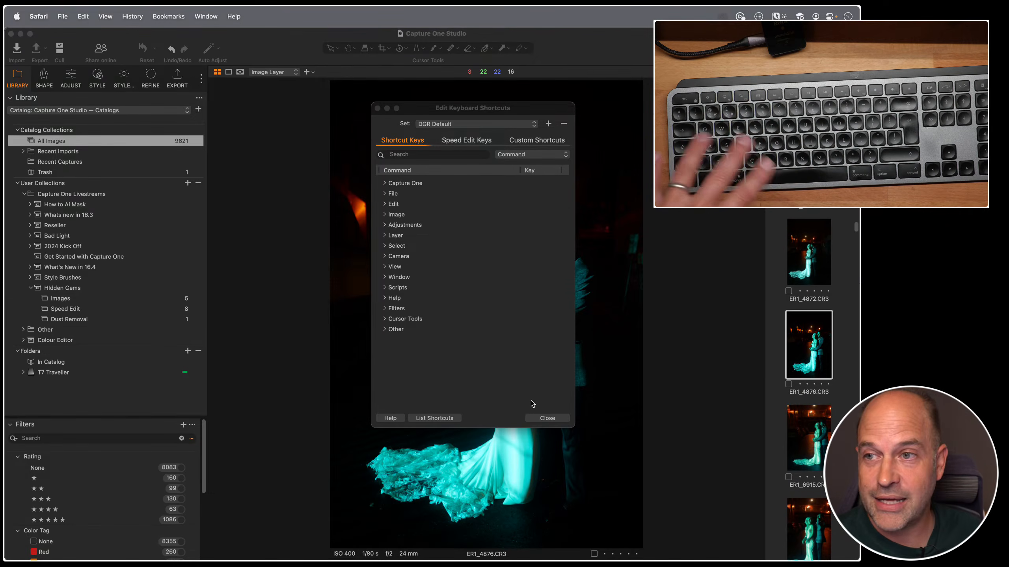
click(541, 419)
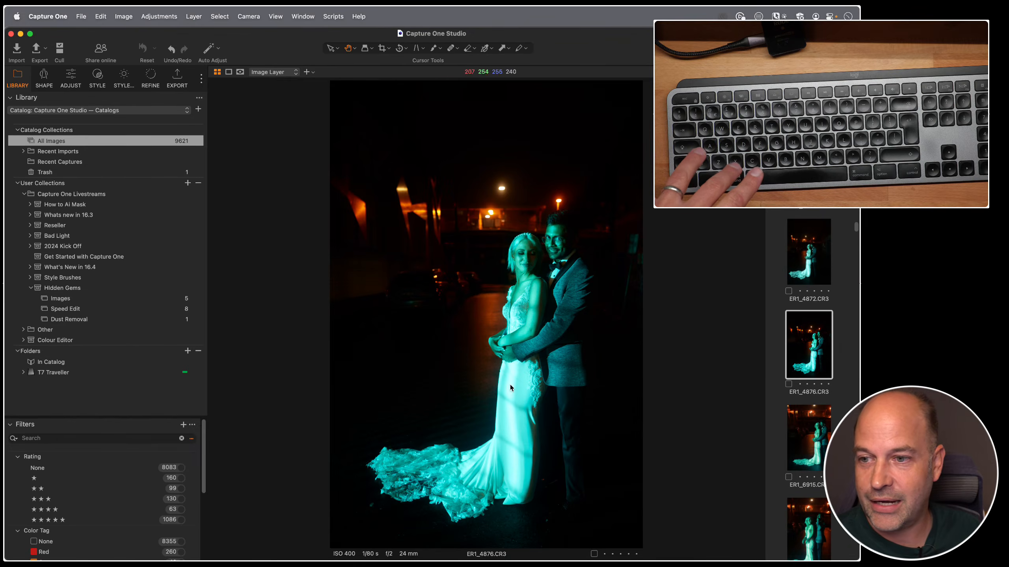
Return to the Images album in the Hidden Gems project and show the Style tools for the boot photo.
click(73, 299)
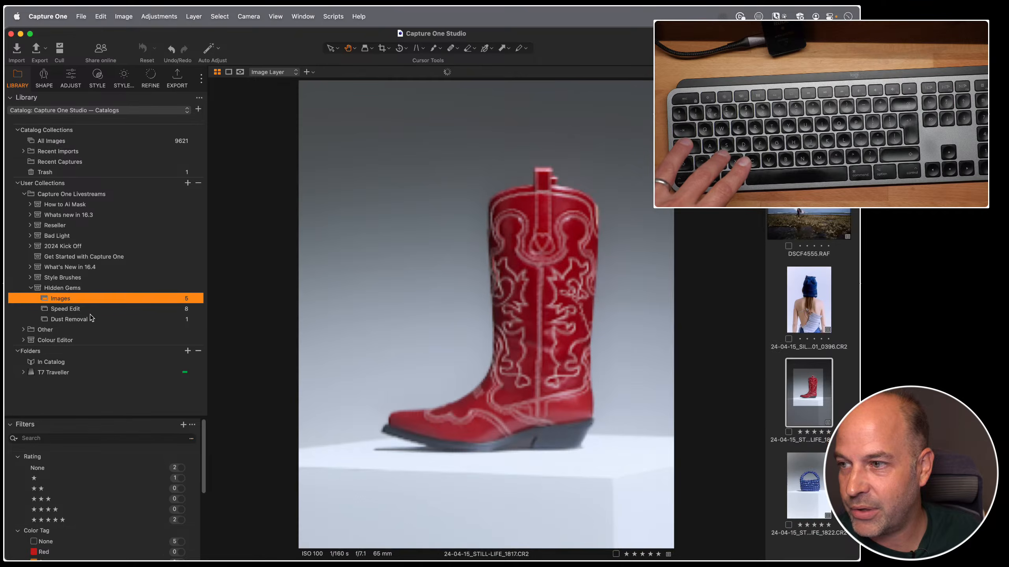
click(99, 79)
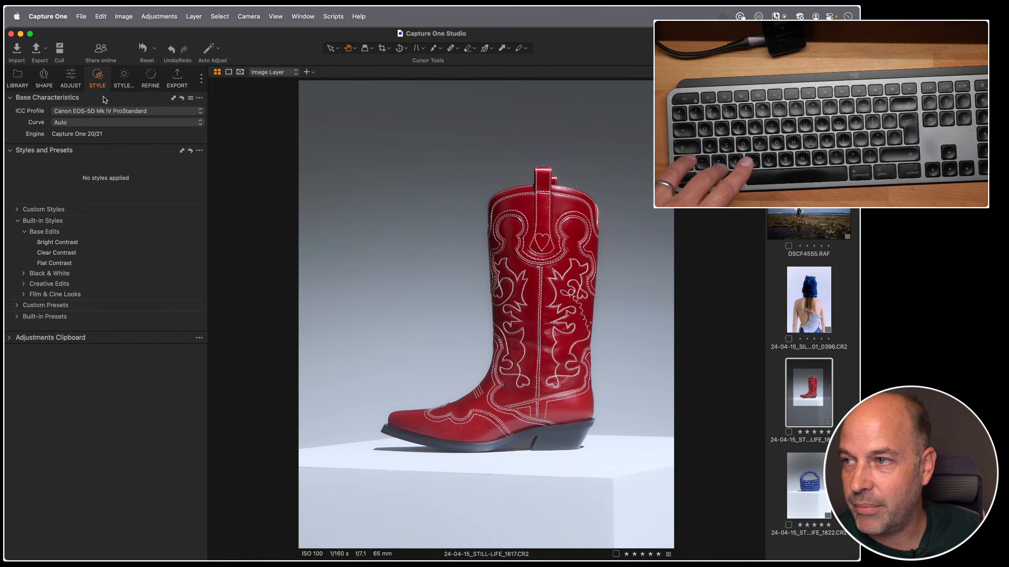
Show the adjustment tools for the boot photo, open the mask brush's settings on the image and reduce the brush size.
click(76, 79)
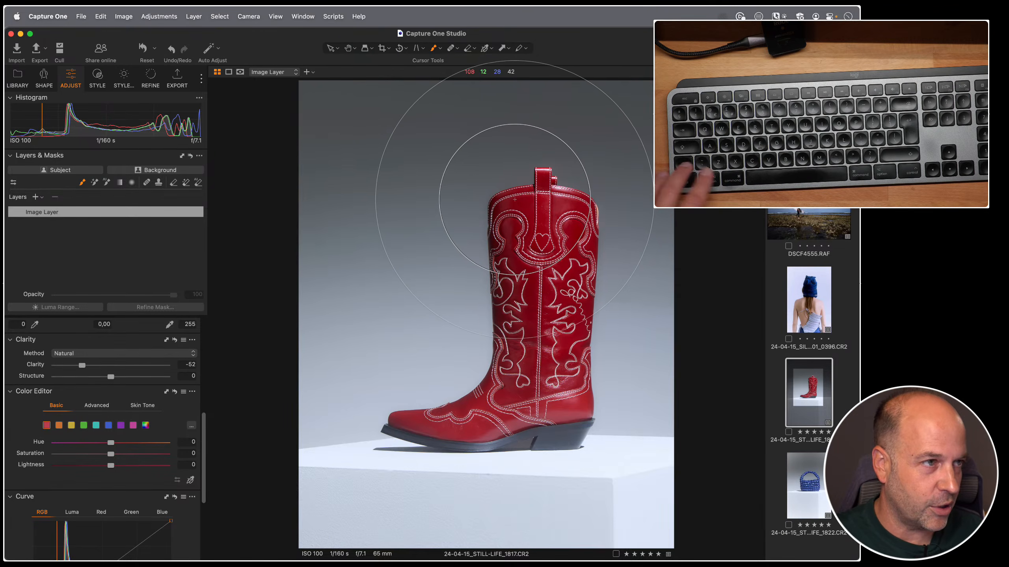
right_click(521, 226)
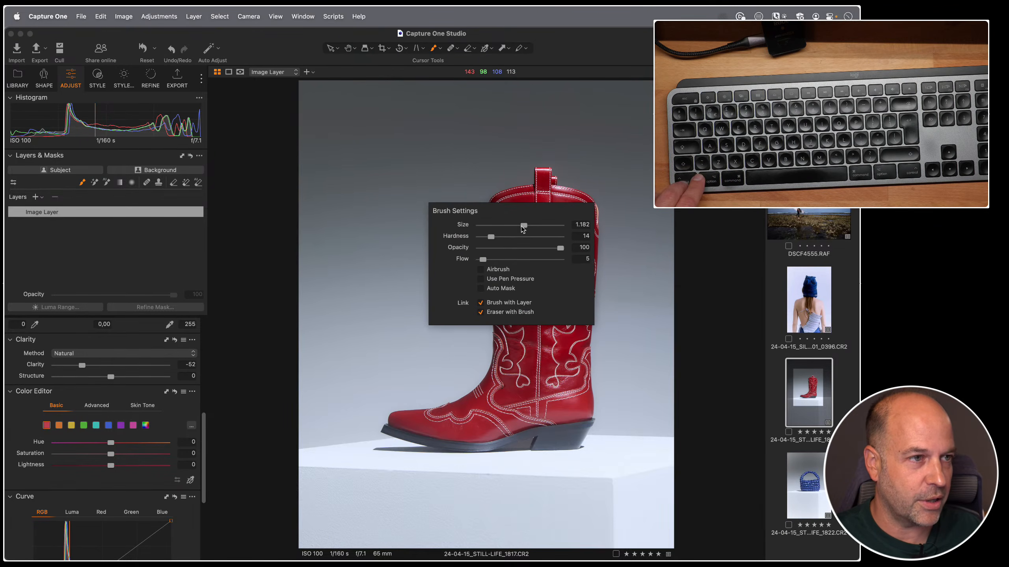
drag(523, 226, 503, 226)
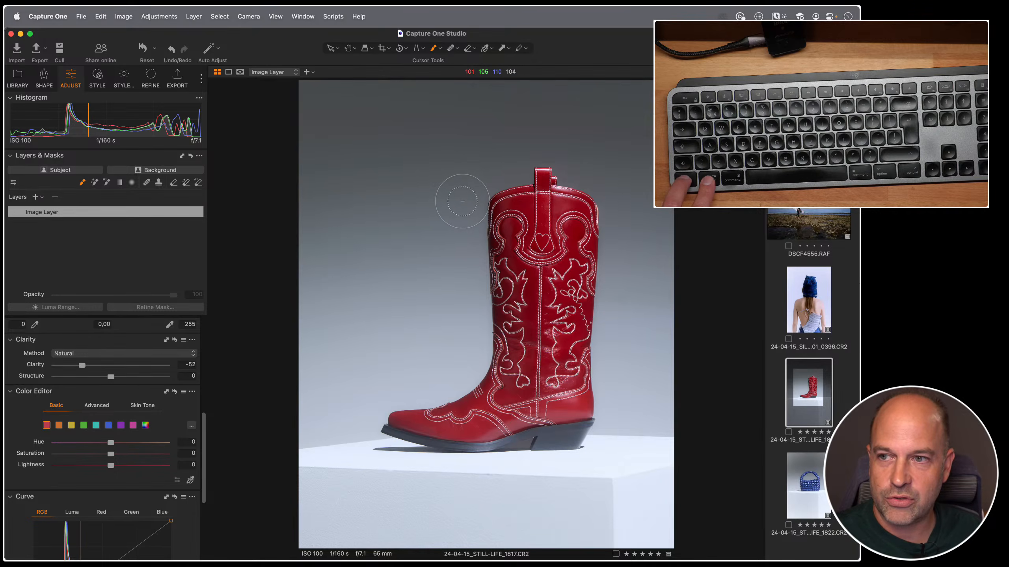
Adjust the brush directly on the image to size 446, hardness 18, opacity 98 and flow 22, and check its settings.
mouse_move(464, 203)
mouse_down()
mouse_move(449, 203)
mouse_move(476, 204)
mouse_move(472, 164)
mouse_move(478, 198)
mouse_move(484, 175)
mouse_up()
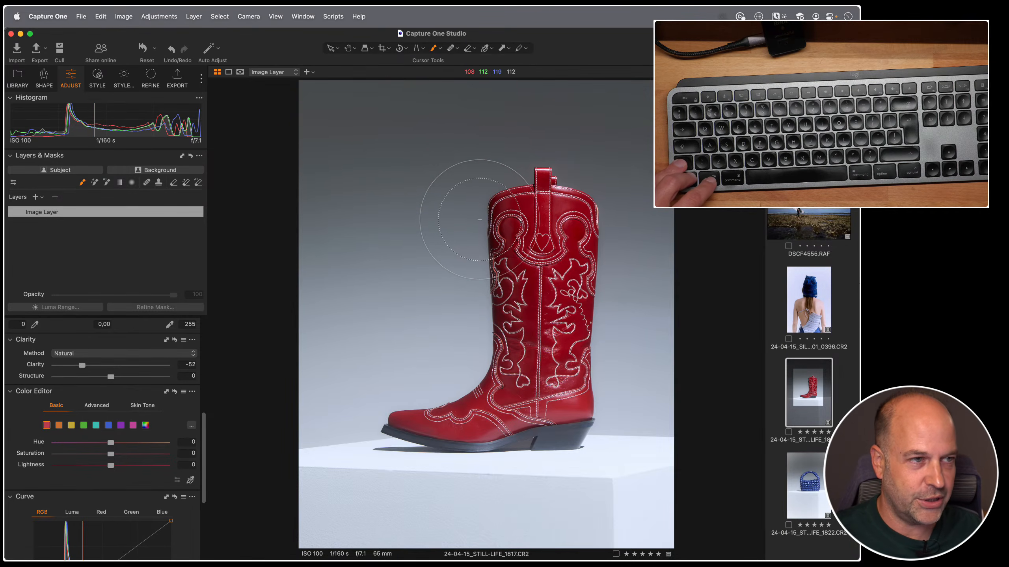
drag(479, 219, 480, 219)
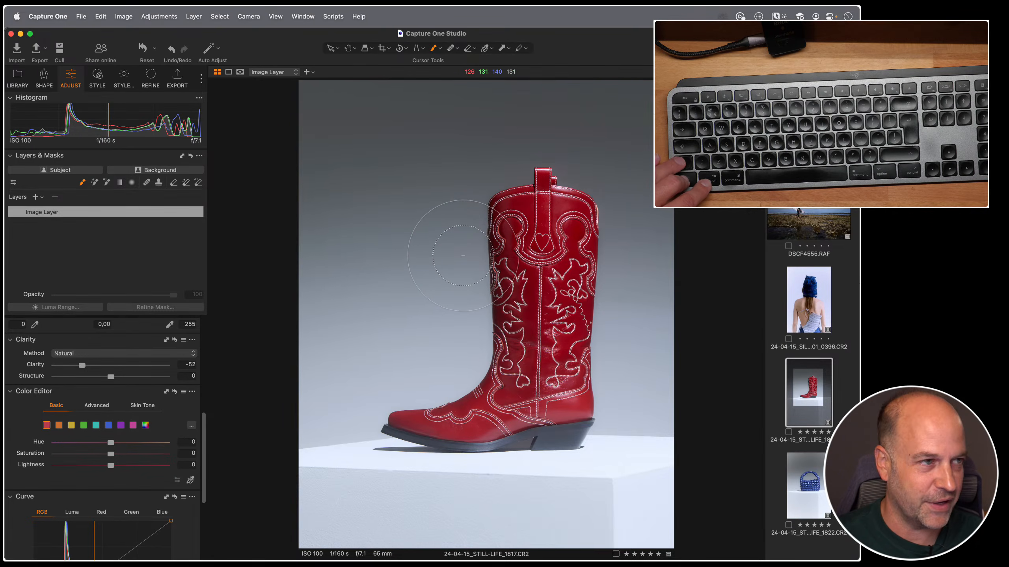
right_click(466, 266)
drag(466, 267, 467, 264)
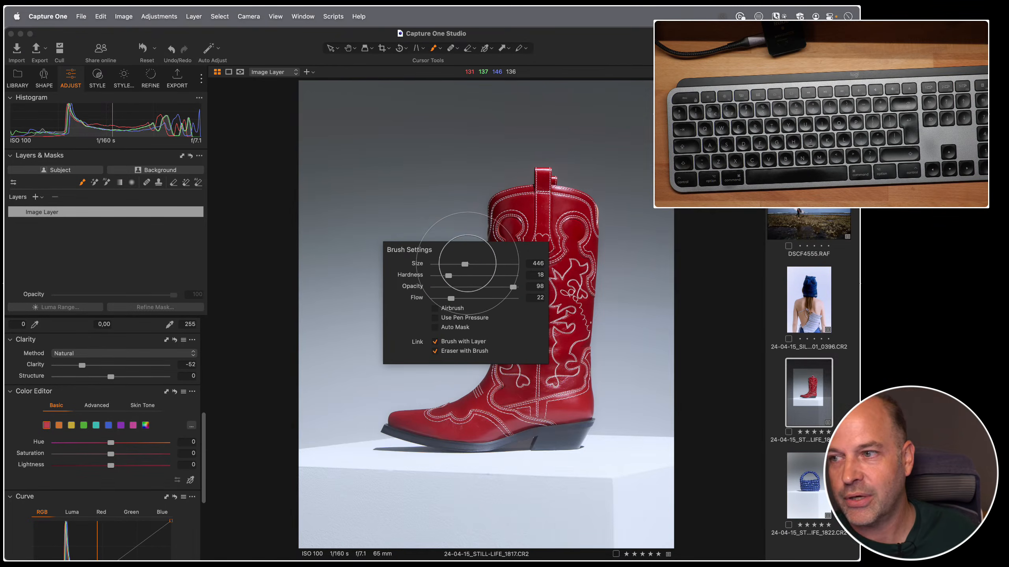
click(14, 184)
drag(92, 203, 88, 205)
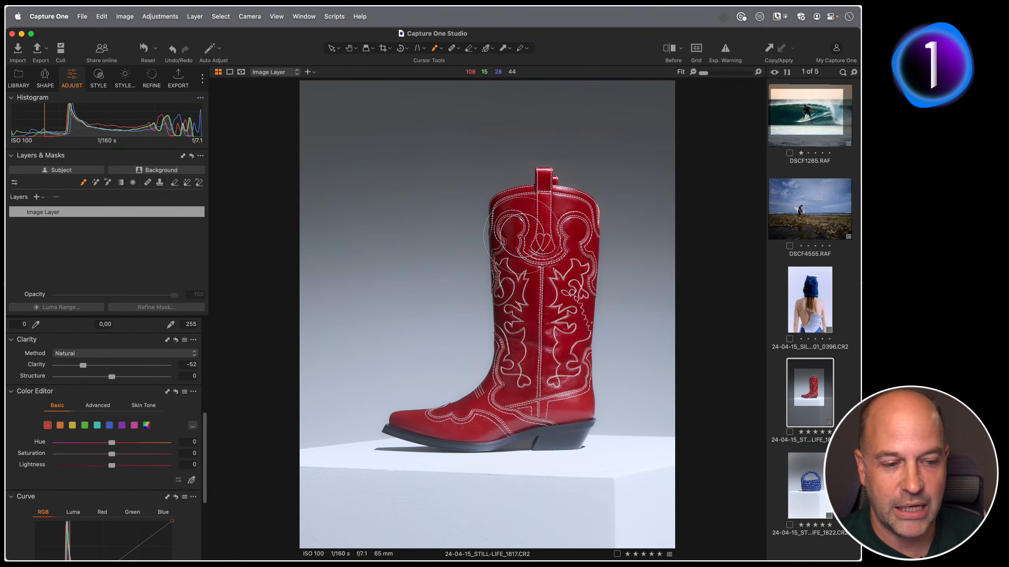
Review the custom shortcuts of the DGR Default set and the command types a shortcut can use, and close the editor.
click(100, 16)
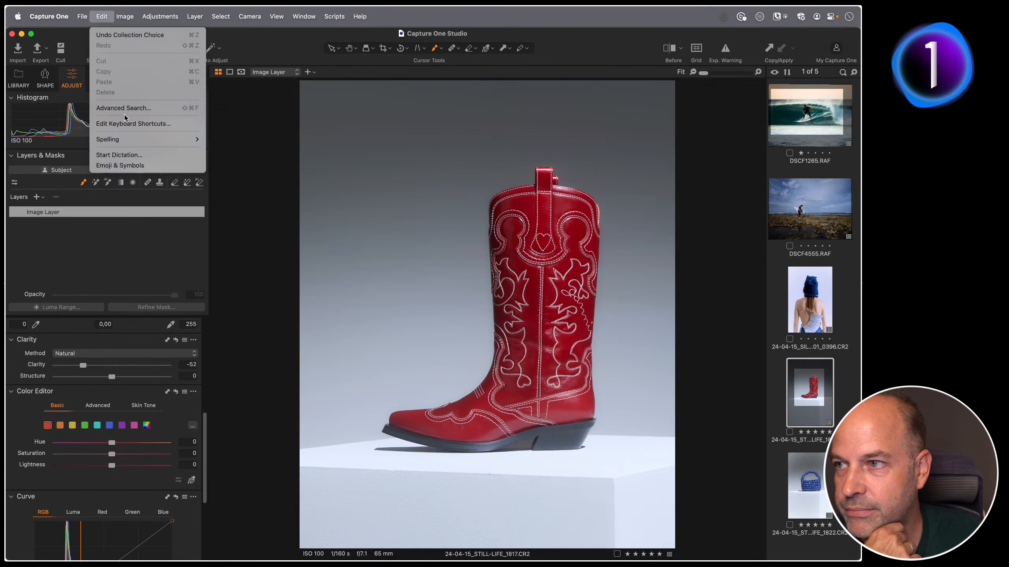
click(128, 122)
drag(468, 114, 449, 114)
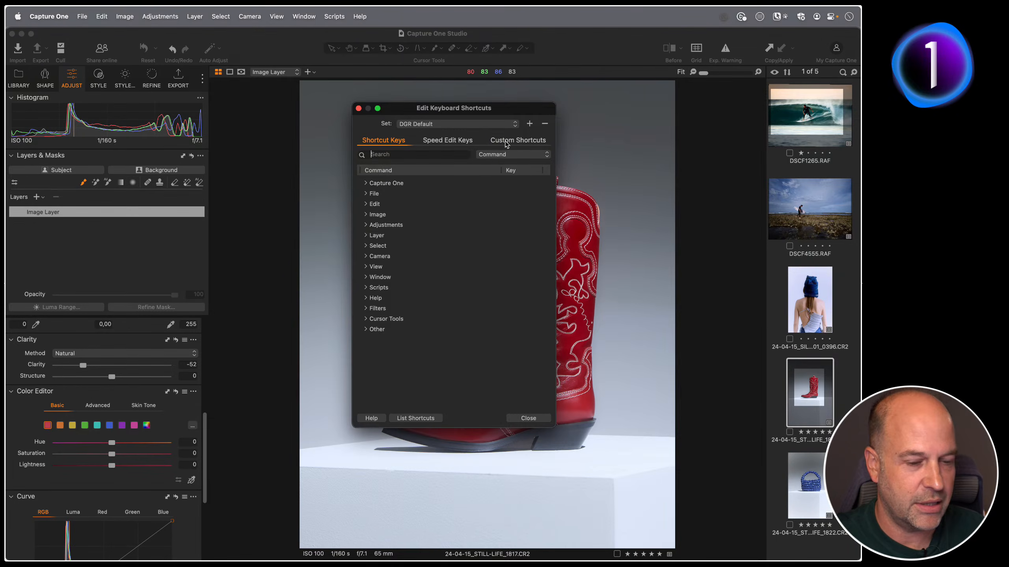
click(516, 140)
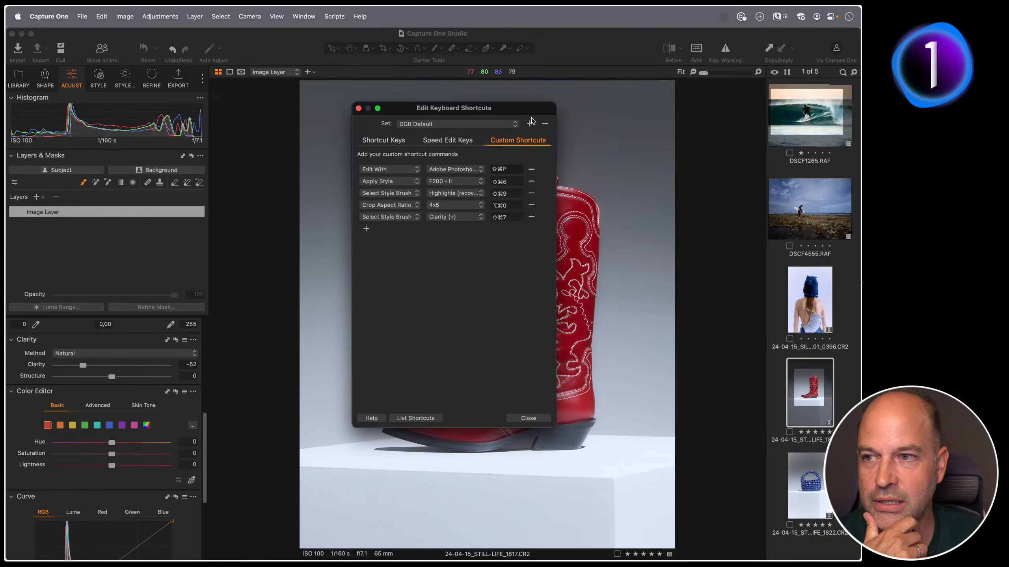
click(405, 221)
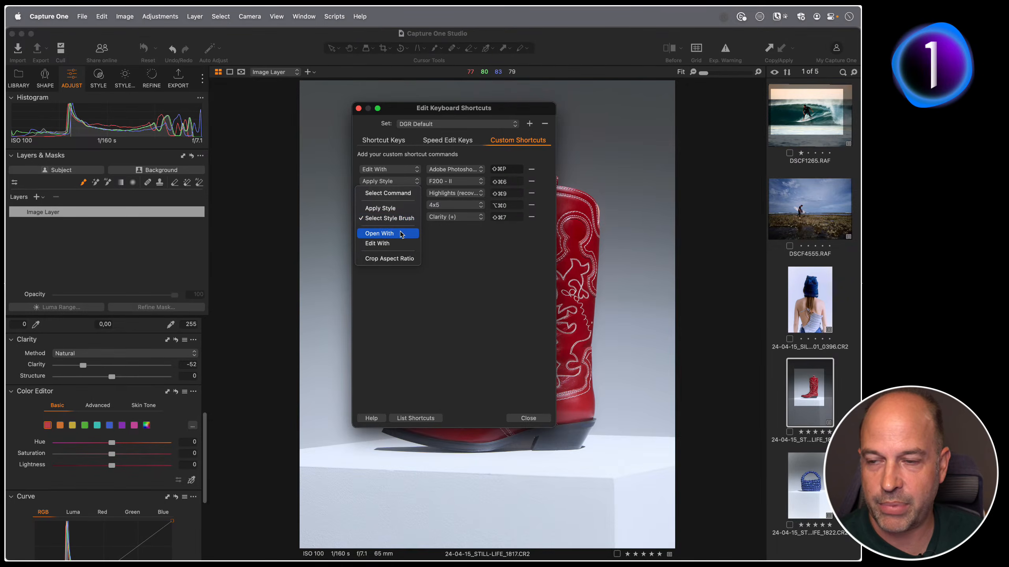
click(405, 258)
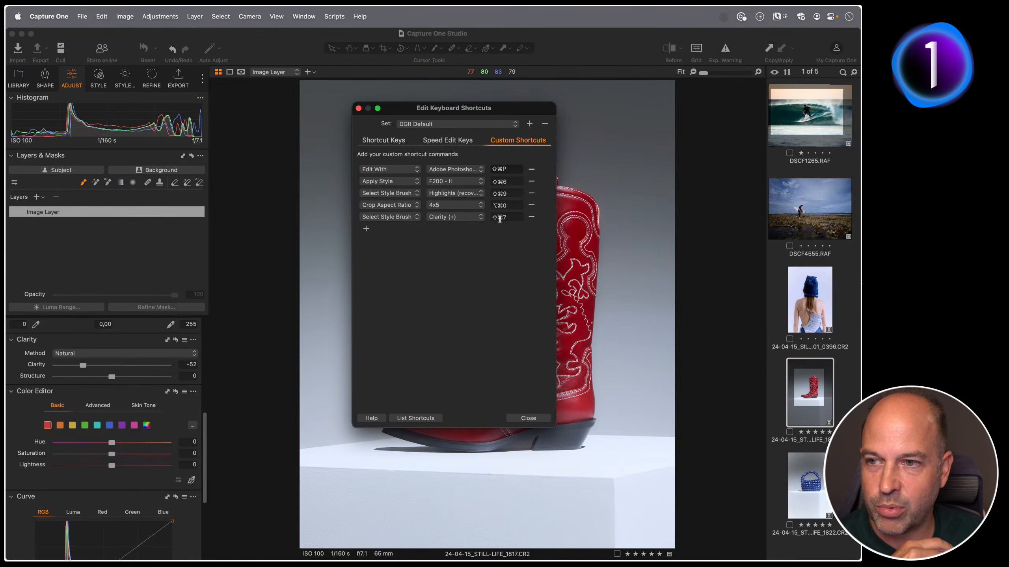
click(723, 242)
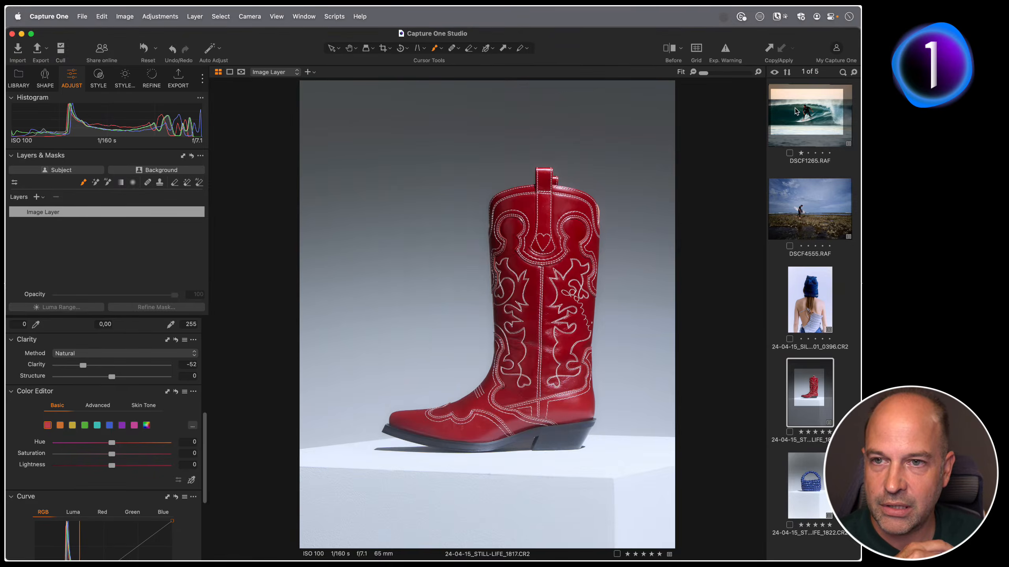
Select the surfer photo DSCF1265.RAF and paint over the surfer with the Clarity (+) style brush using its custom shortcut.
click(795, 109)
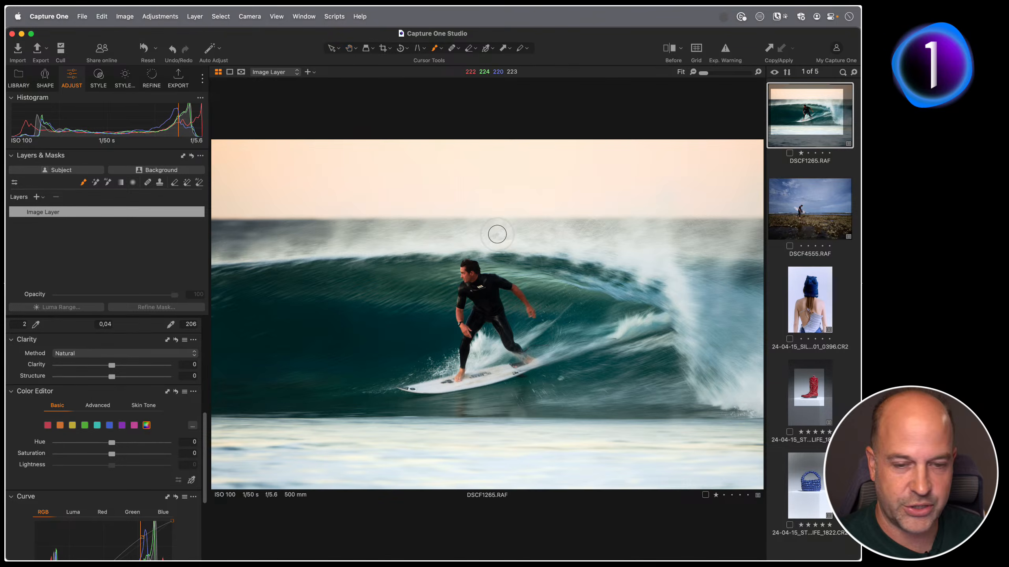
key(h)
drag(488, 288, 429, 271)
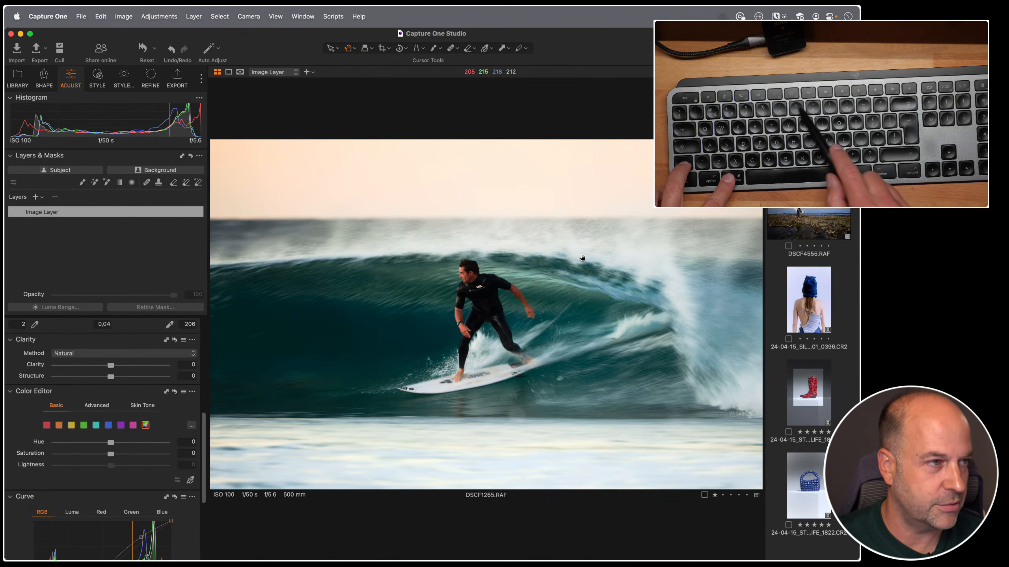
key(b)
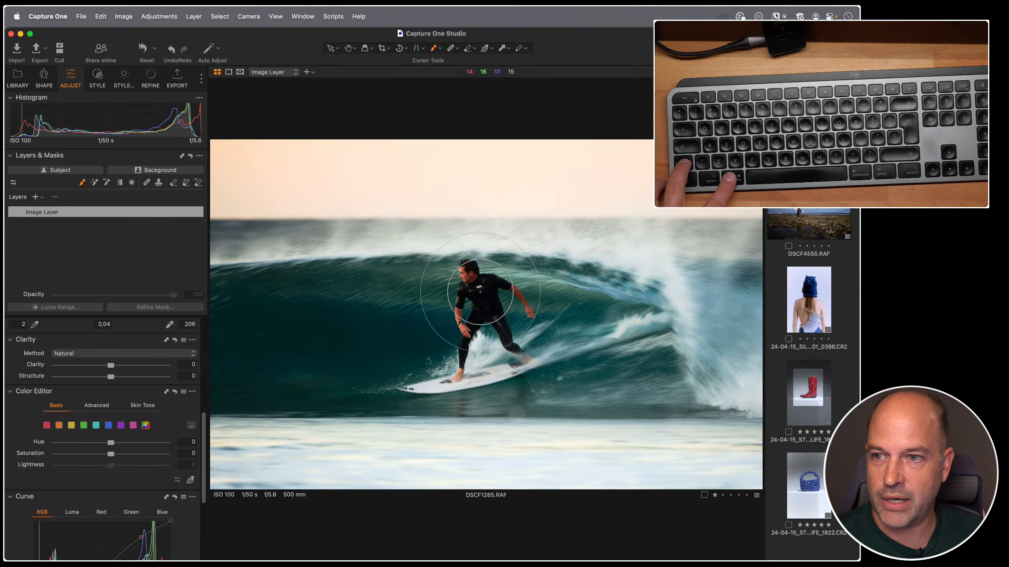
mouse_move(481, 292)
mouse_down()
mouse_move(659, 296)
mouse_move(552, 260)
mouse_move(662, 313)
mouse_move(728, 390)
mouse_move(583, 365)
mouse_move(542, 385)
mouse_up()
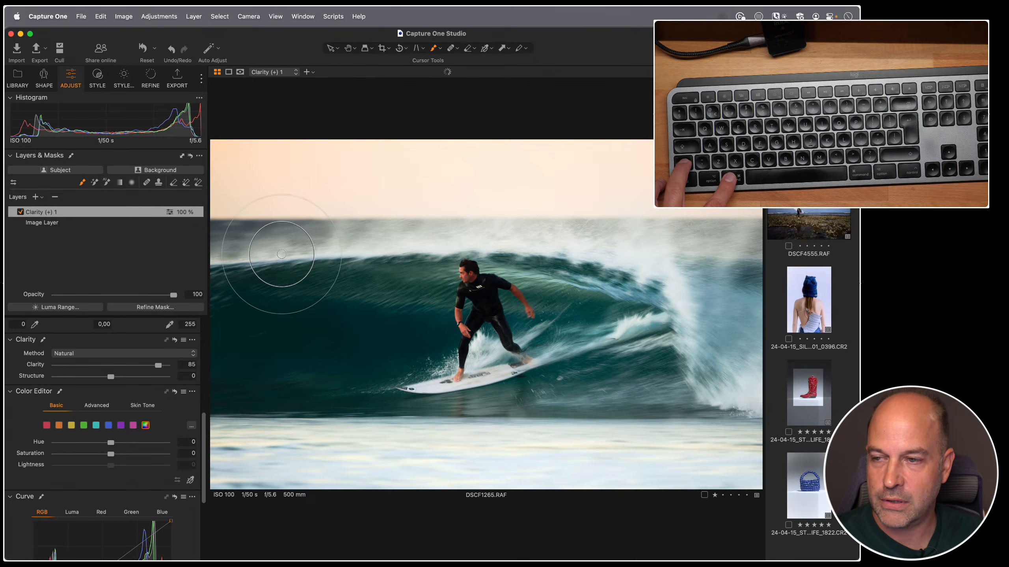
Look up the custom shortcut for the F200 - II style, apply the style to the surfer photo and undo it.
click(105, 12)
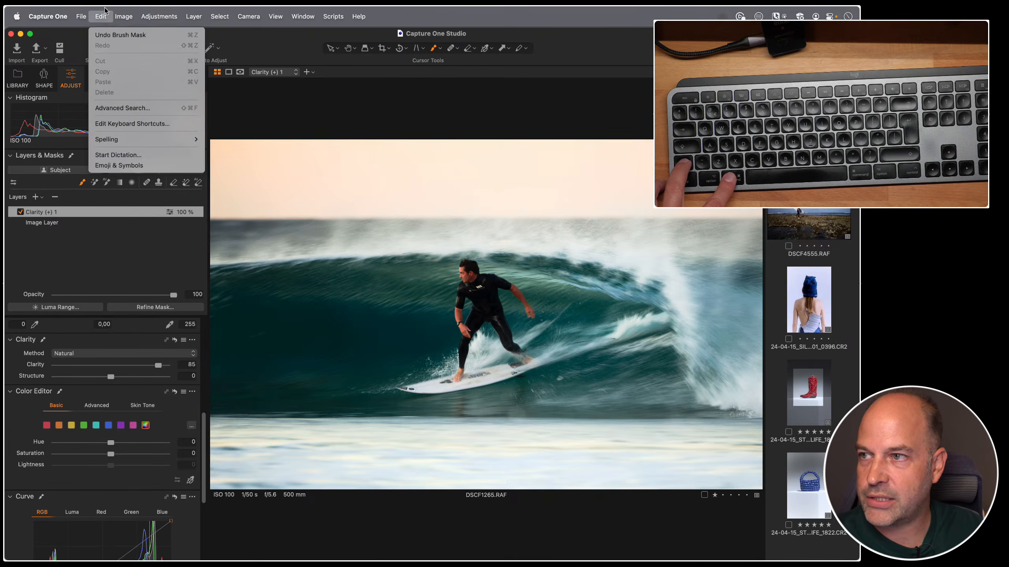
click(145, 124)
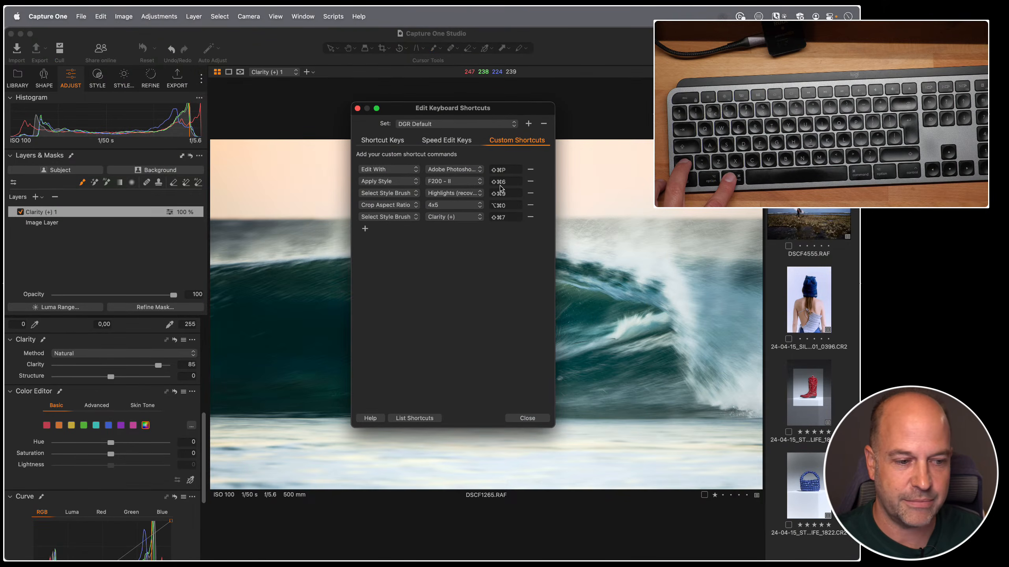
drag(352, 105, 353, 108)
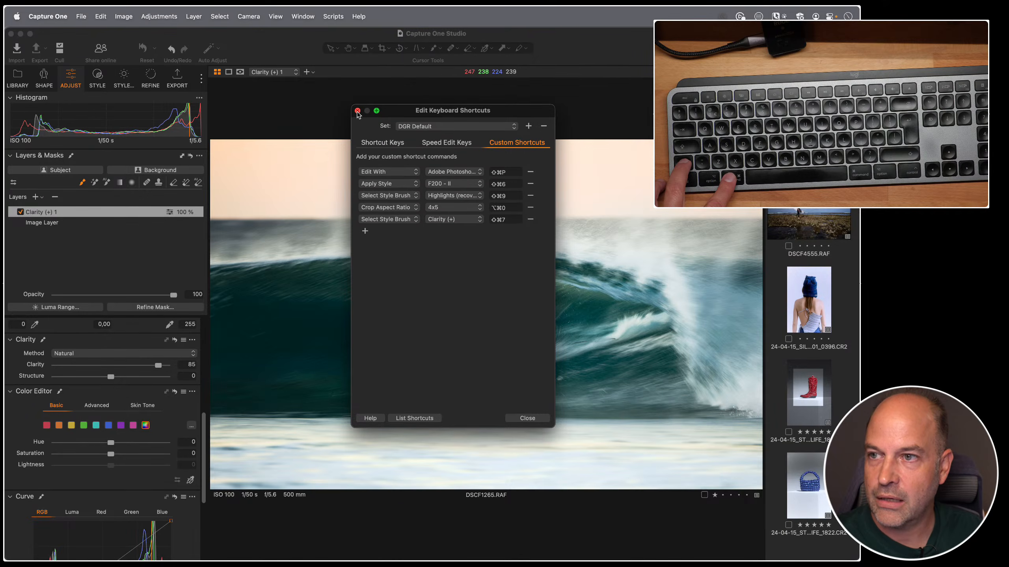
click(357, 111)
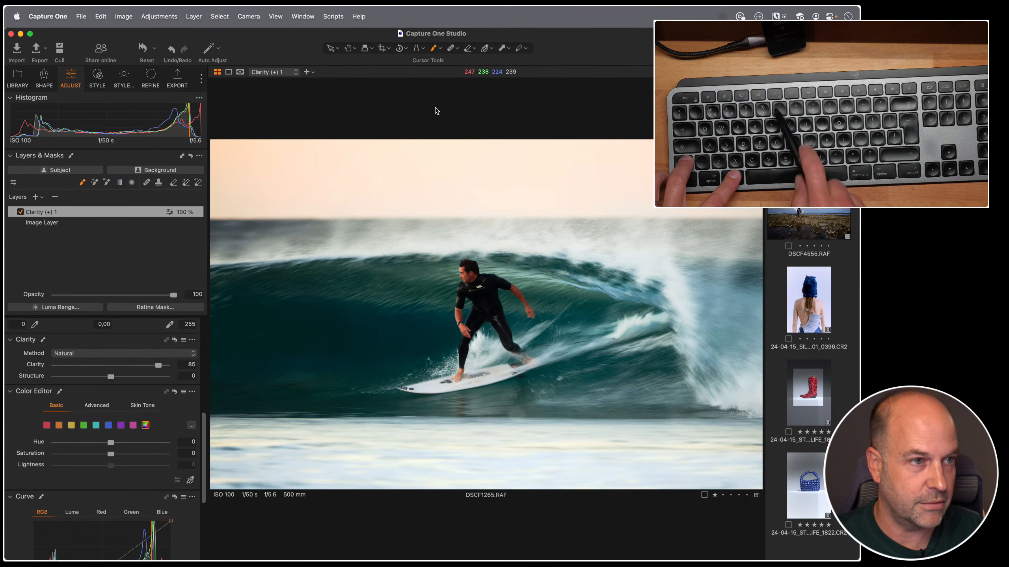
key(super+shift+6)
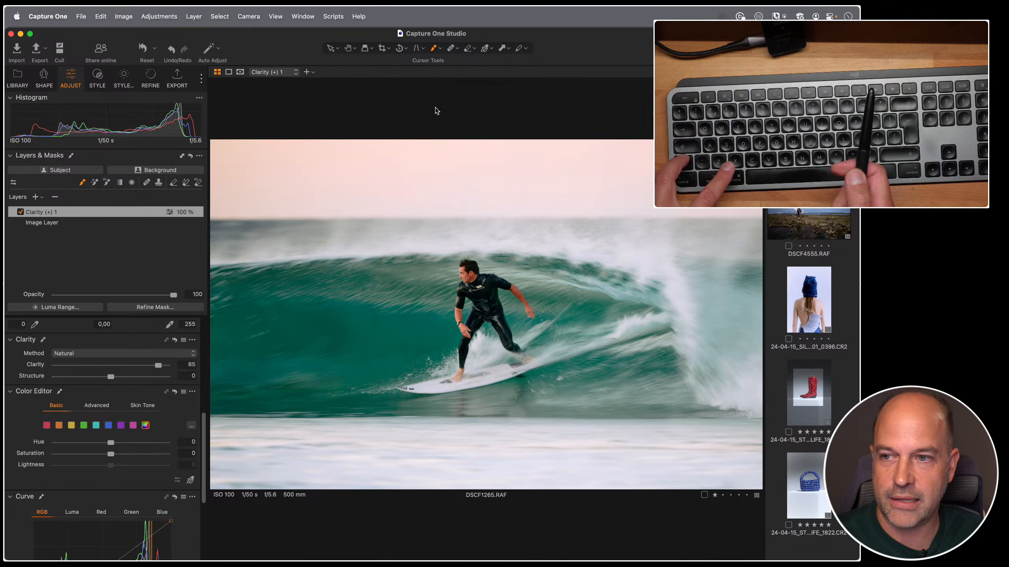
key(super+shift+0)
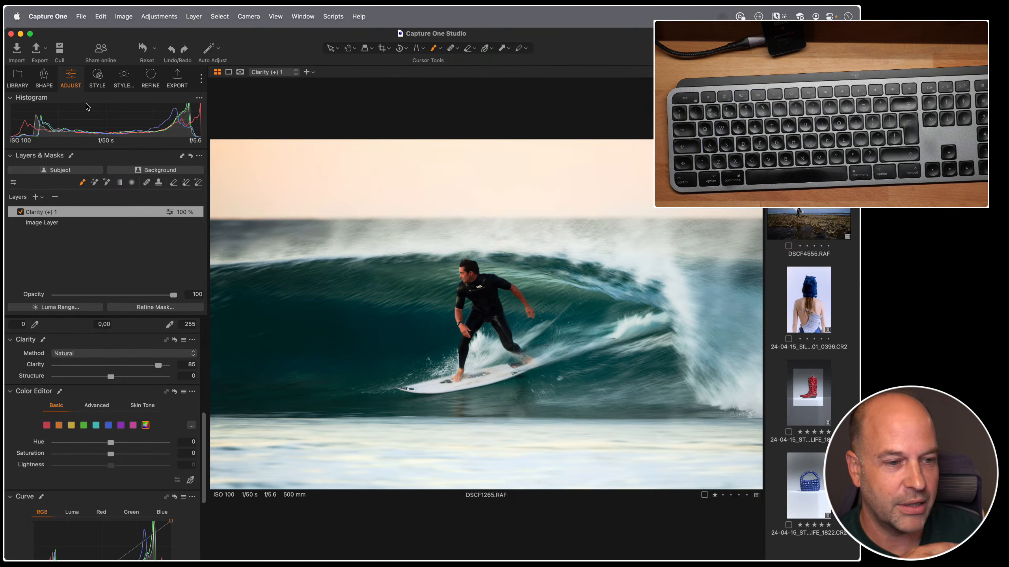
Show the Style tools, expand the Custom Styles list and collapse the Built-in Styles and Custom Presets.
click(97, 80)
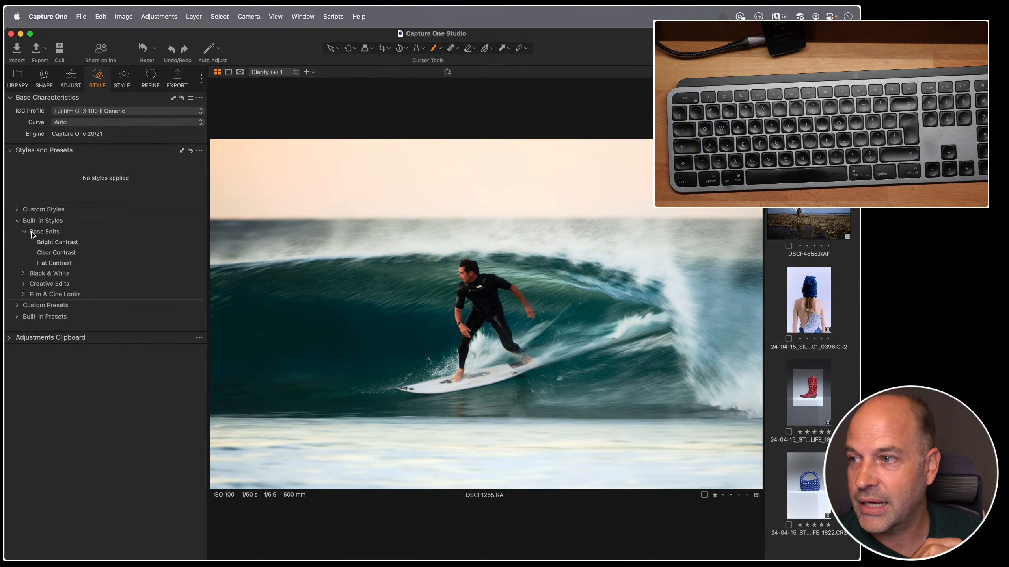
click(20, 209)
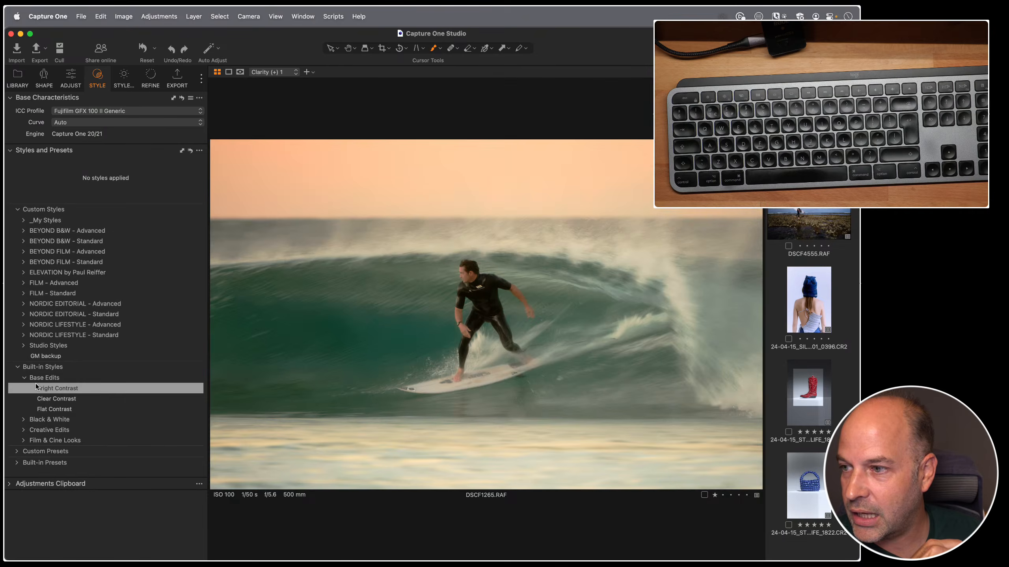
click(18, 367)
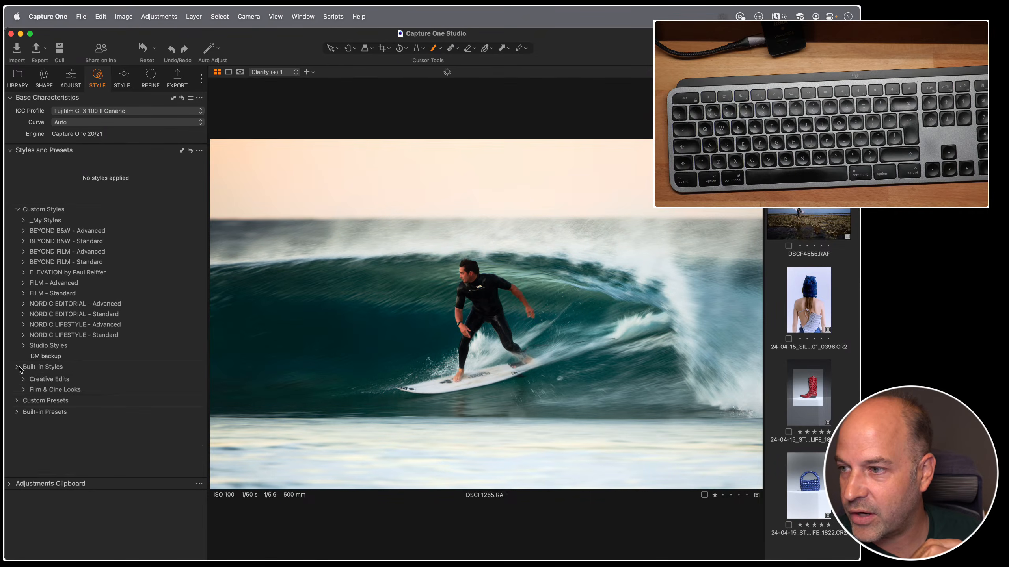
click(18, 378)
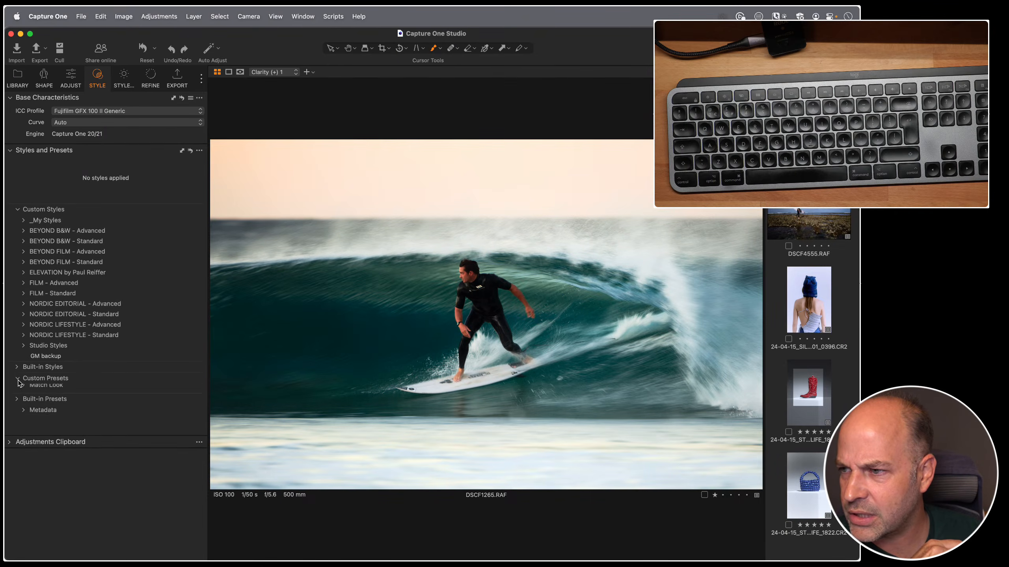
click(18, 379)
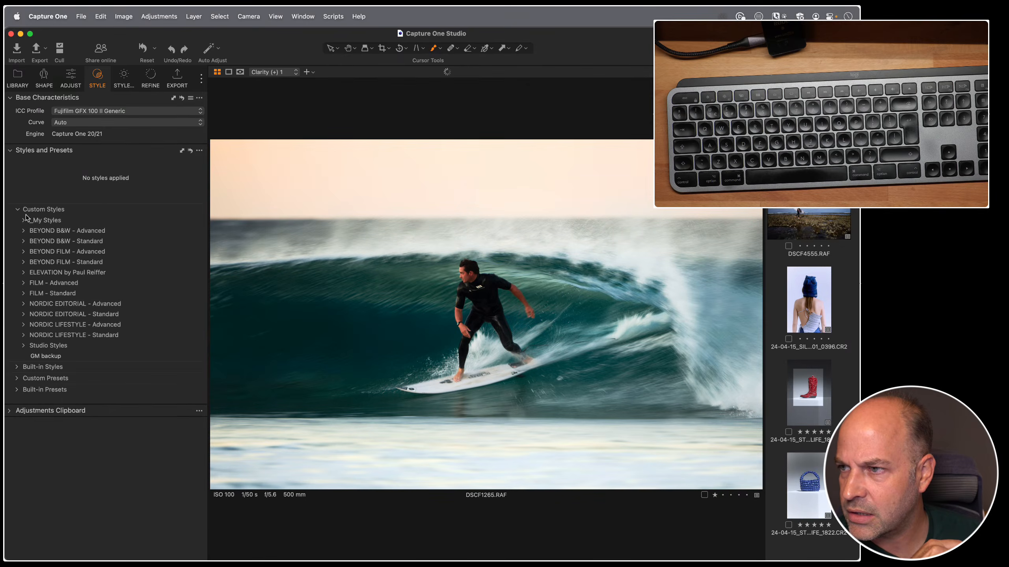
Look through the _My Styles, BEYOND B&W - Advanced and BEYOND B&W - Standard folders of the custom styles.
click(24, 221)
click(23, 220)
click(24, 230)
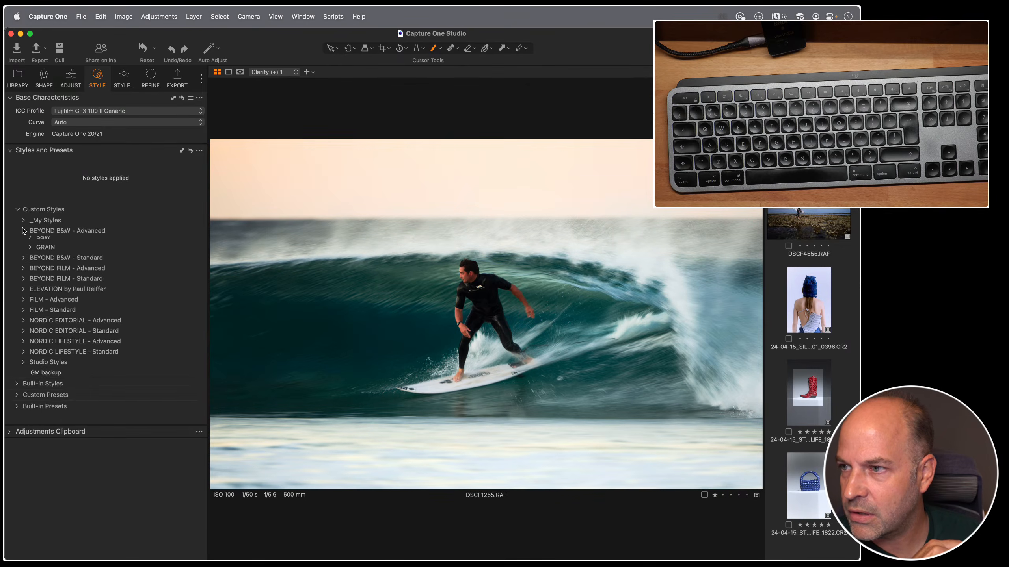
click(23, 262)
click(30, 251)
click(30, 251)
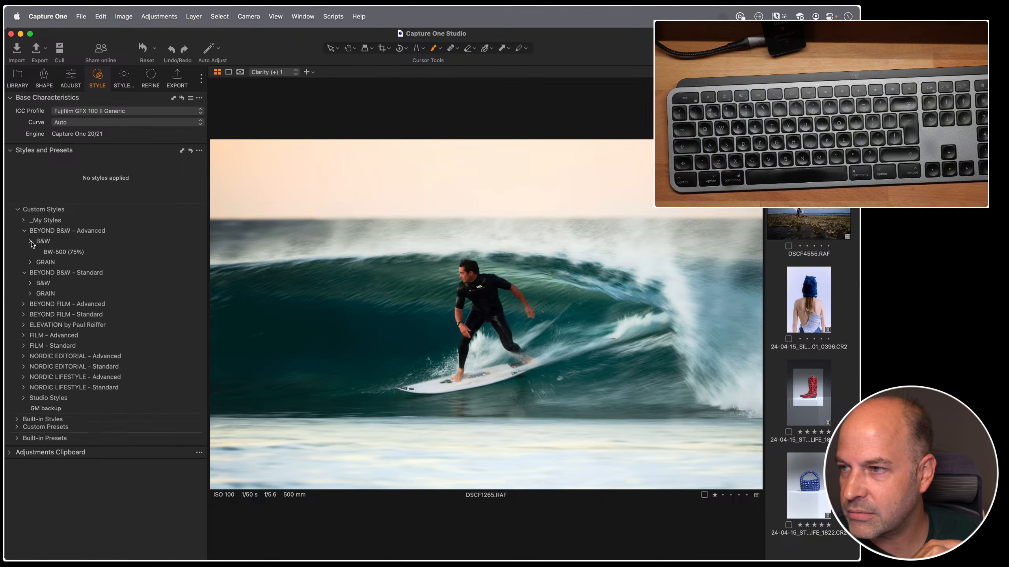
Check which style is assigned to the custom Apply Style shortcut and collapse both BEYOND B&W style folders.
click(101, 16)
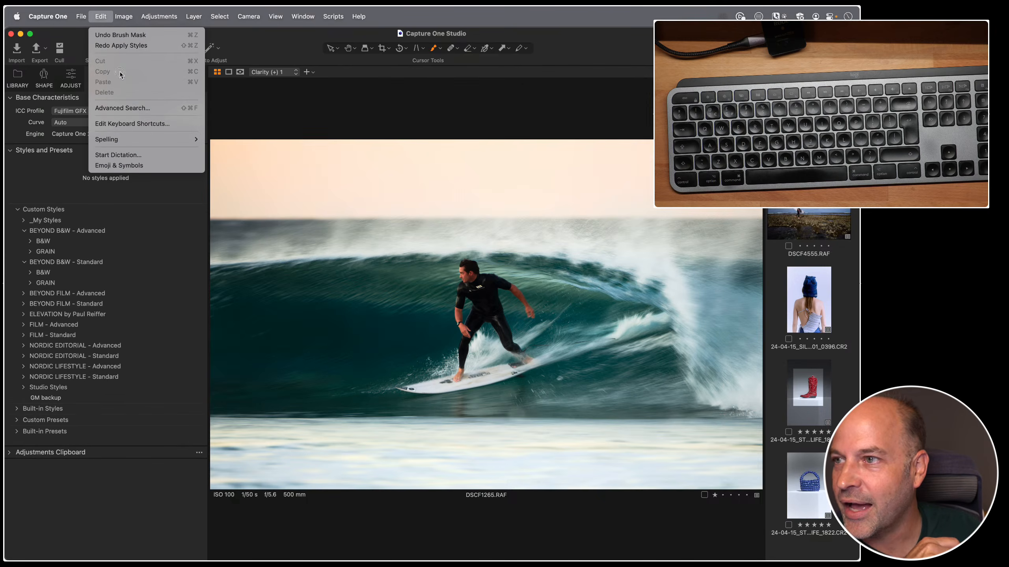
click(158, 124)
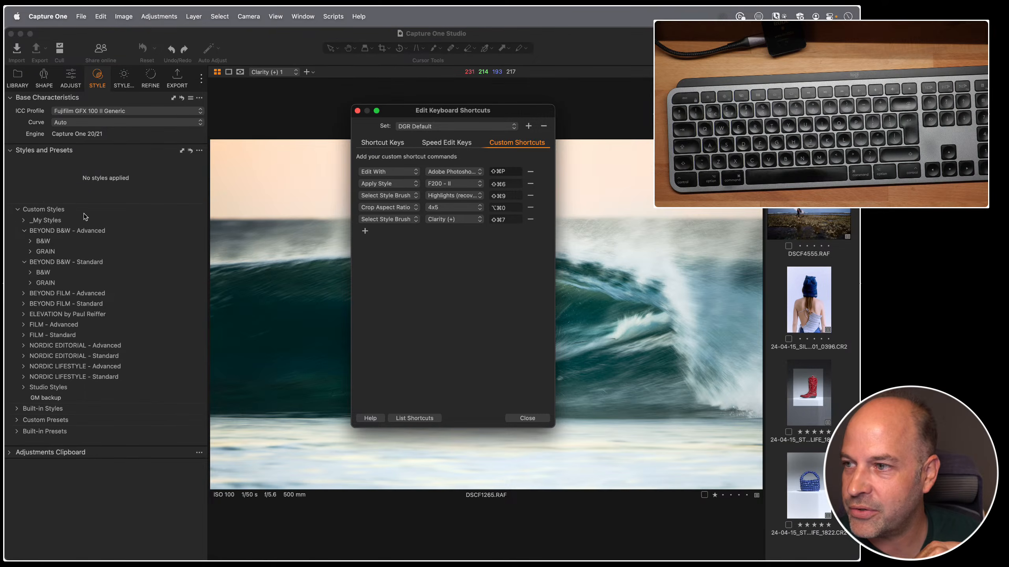
click(24, 231)
click(24, 241)
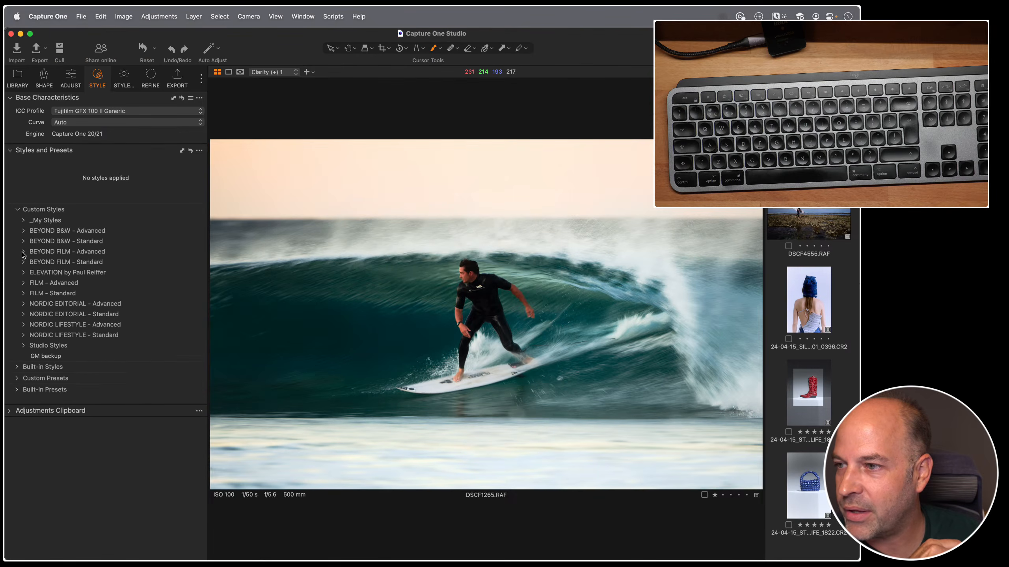
Look through the FILM styles of BEYOND FILM - Advanced and BEYOND FILM - Standard for F200 - II, leaving the Standard folder expanded.
click(24, 251)
click(30, 263)
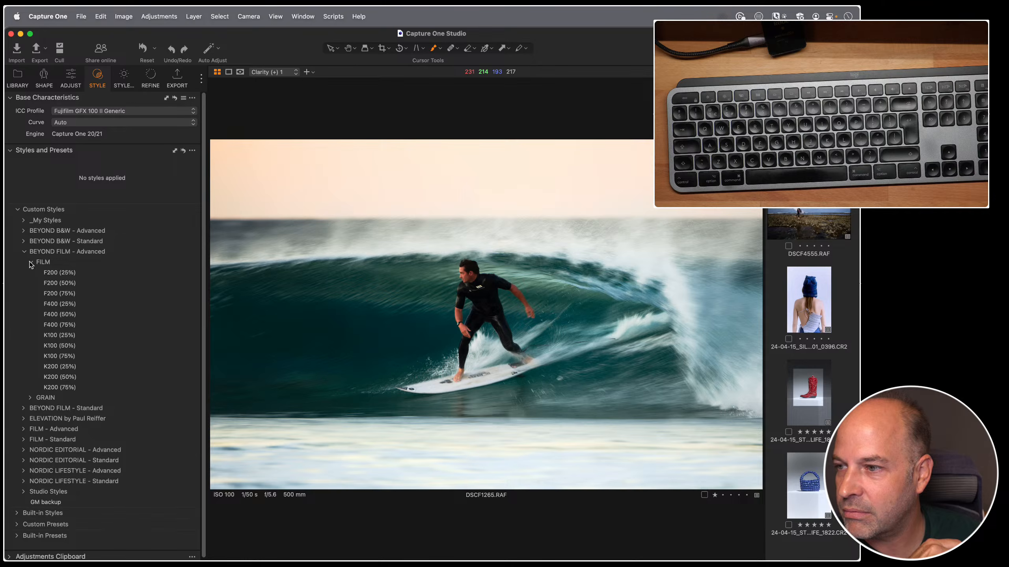
click(31, 262)
click(24, 251)
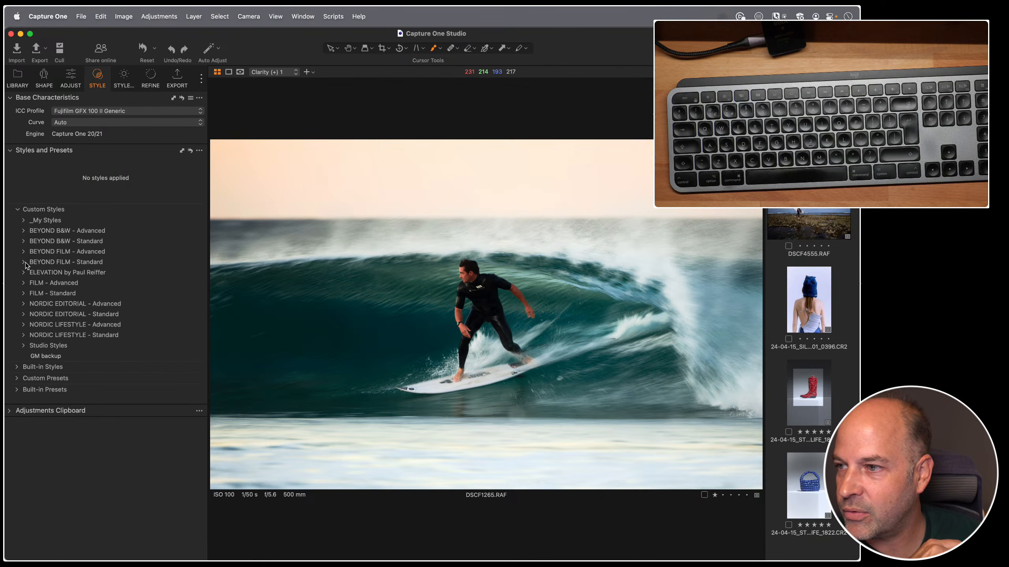
click(24, 263)
click(31, 271)
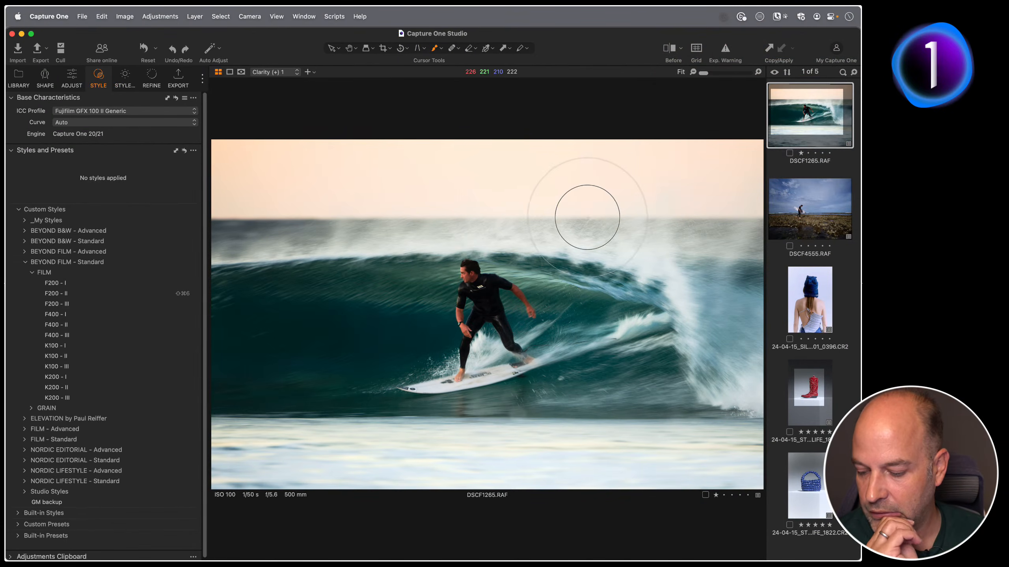
Bring up the custom keyboard shortcuts again and review the command types available for a custom shortcut.
click(111, 17)
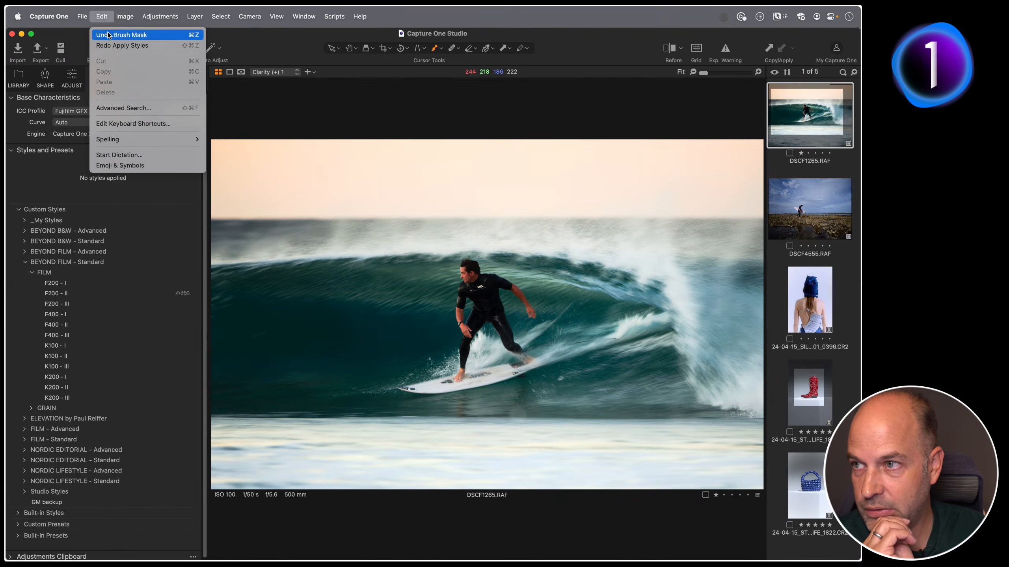
click(133, 124)
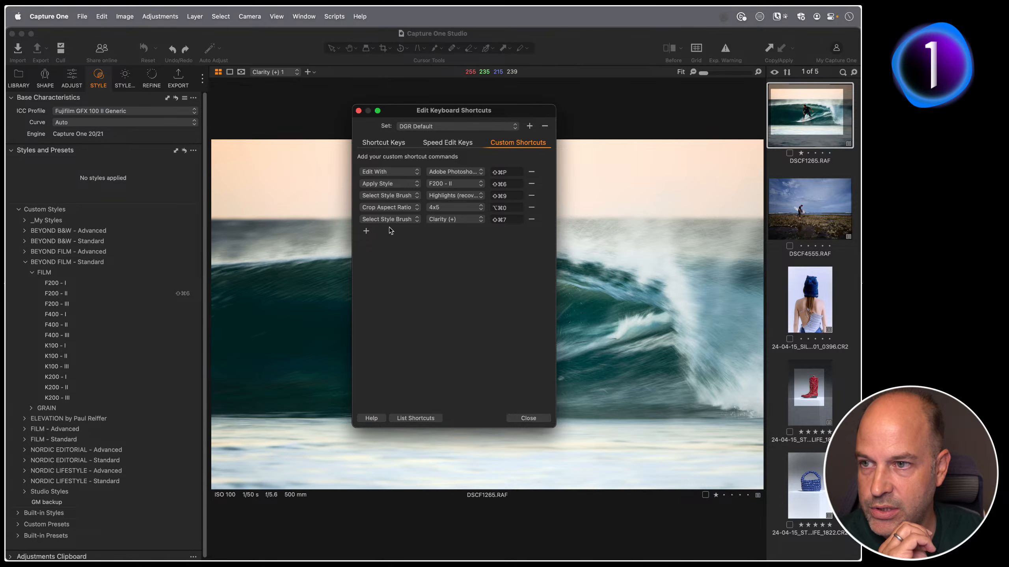
click(389, 221)
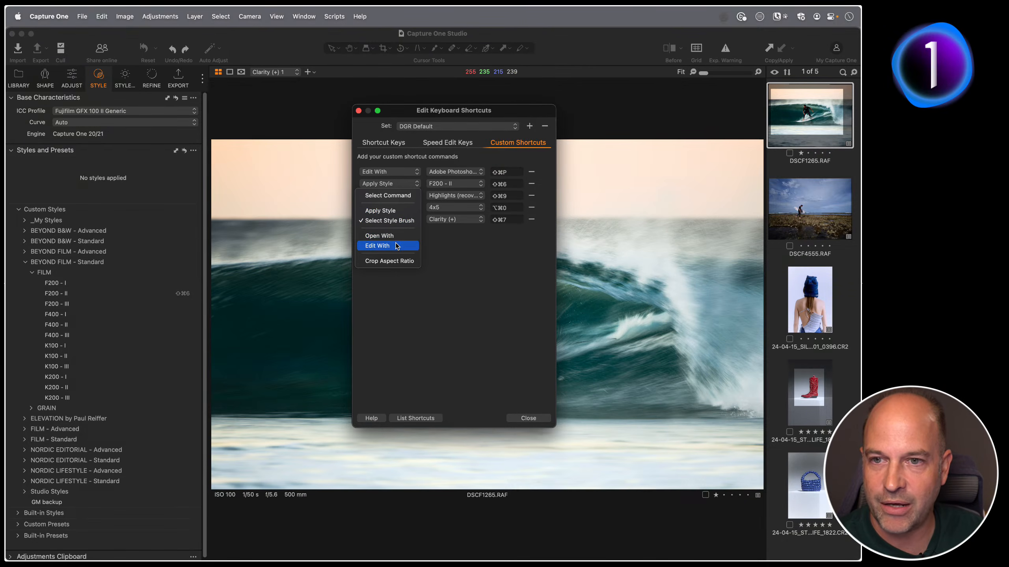
View the Edit With applications offered for the surfer photo DSCF1265.RAF and close the keyboard shortcuts editor.
click(789, 115)
right_click(810, 112)
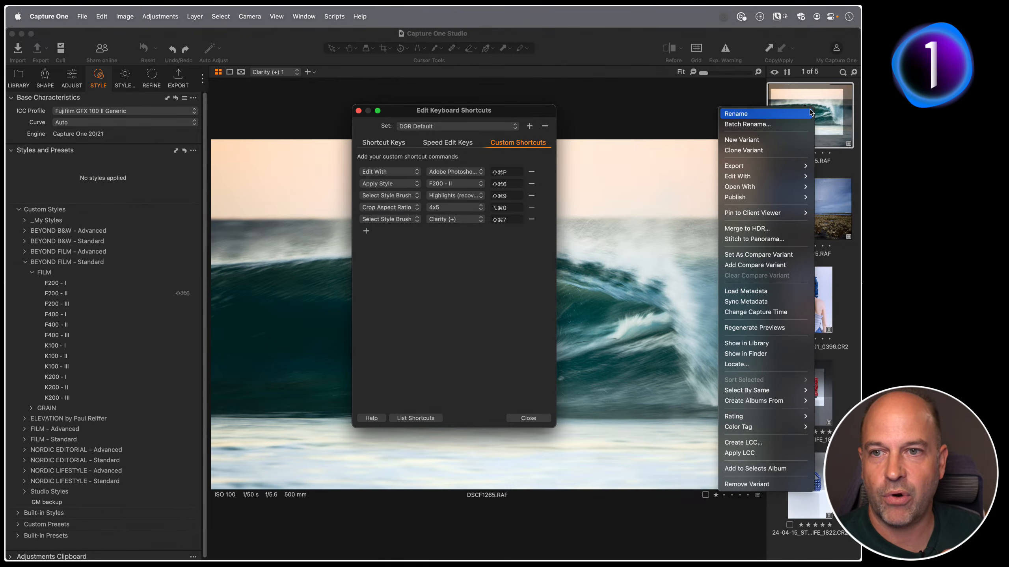
mouse_move(766, 178)
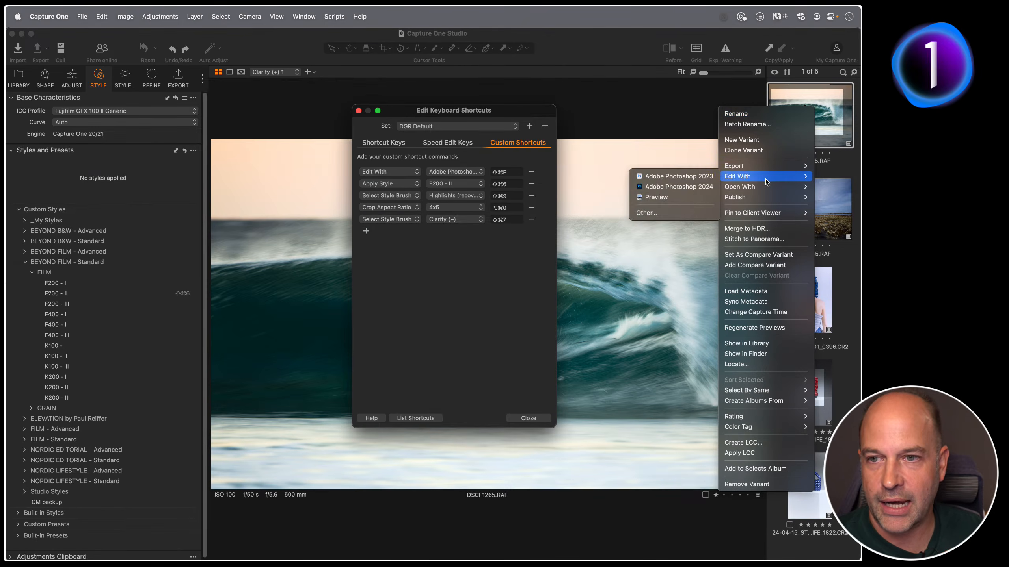
click(648, 197)
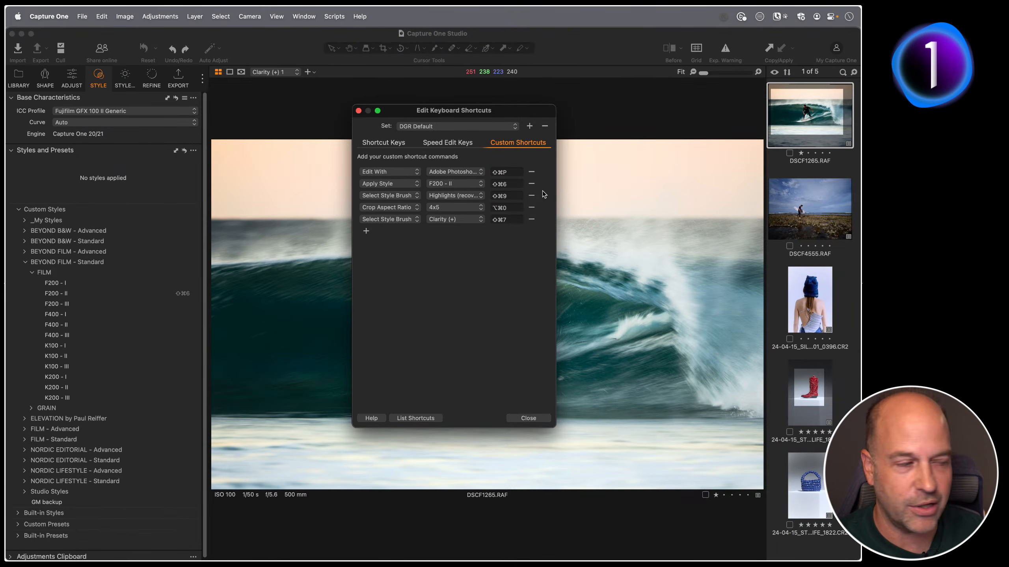
click(359, 110)
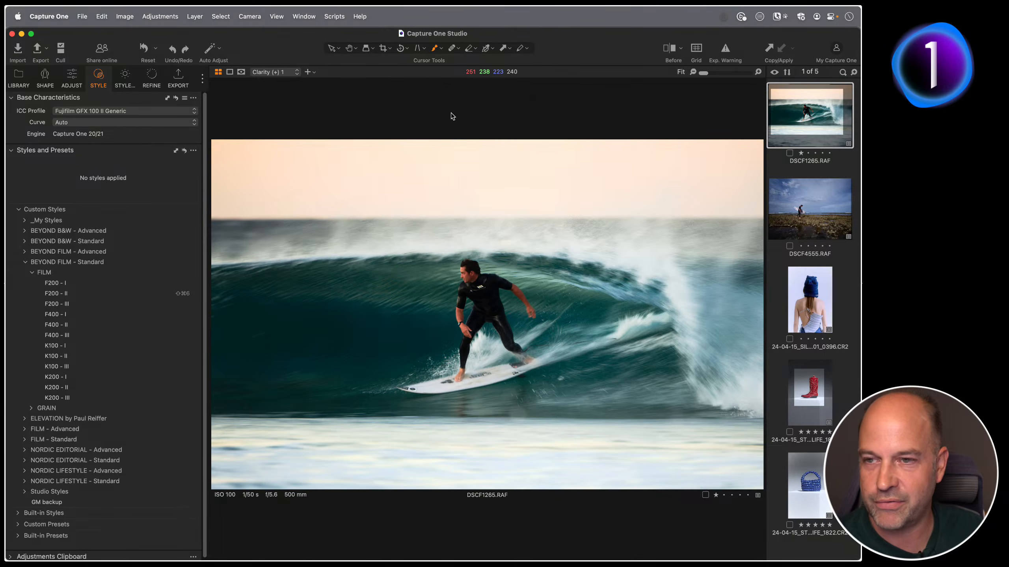
Switch to the Pan cursor tool and open the Speed Edit album of the Hidden Gems project in the library.
key(h)
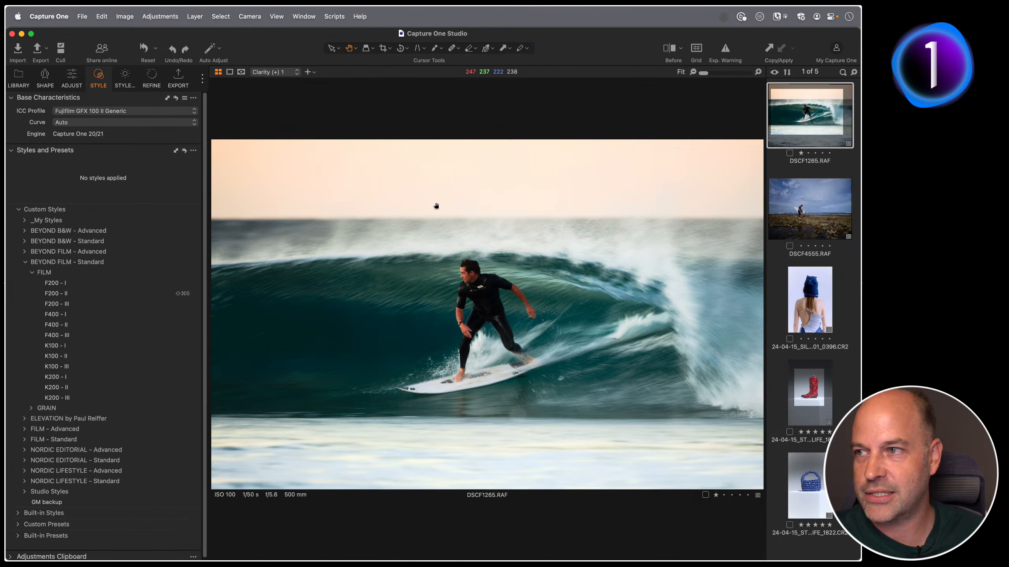
key(alt+super+3)
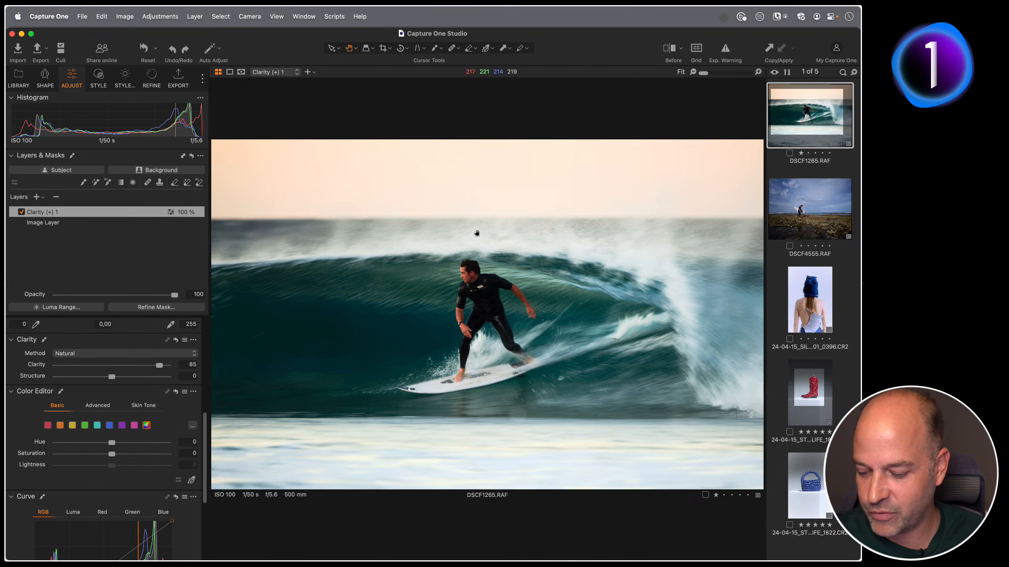
click(12, 85)
click(79, 309)
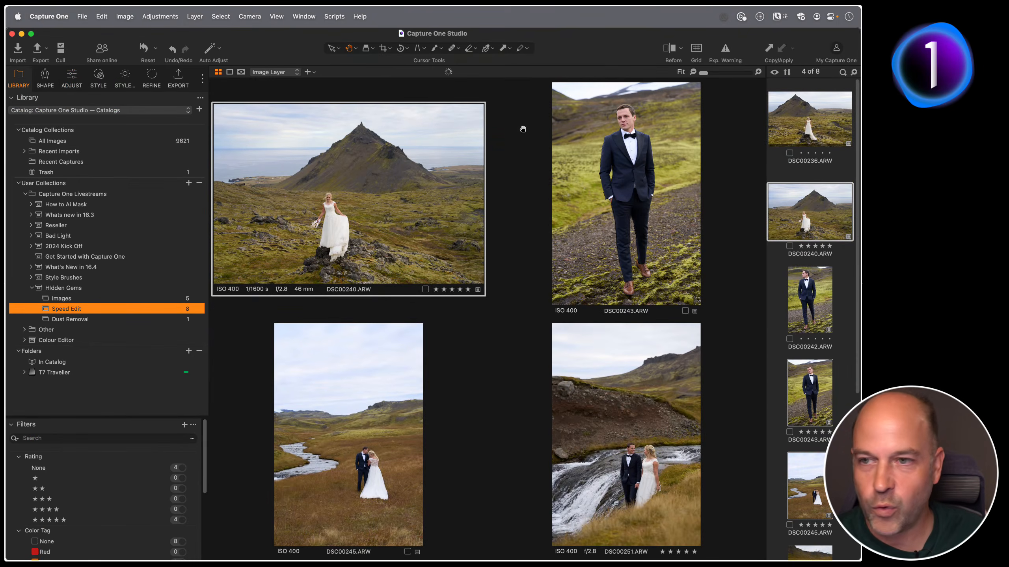
Select all photos of the Speed Edit album, show the Adjust tools and make DSC00240.ARW the primary photo.
click(790, 131)
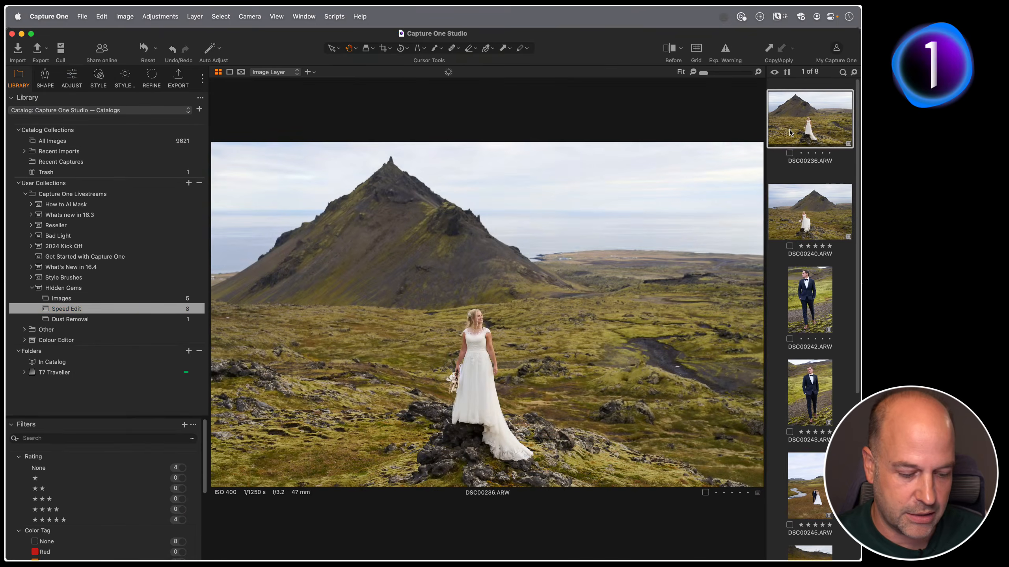
key(super+a)
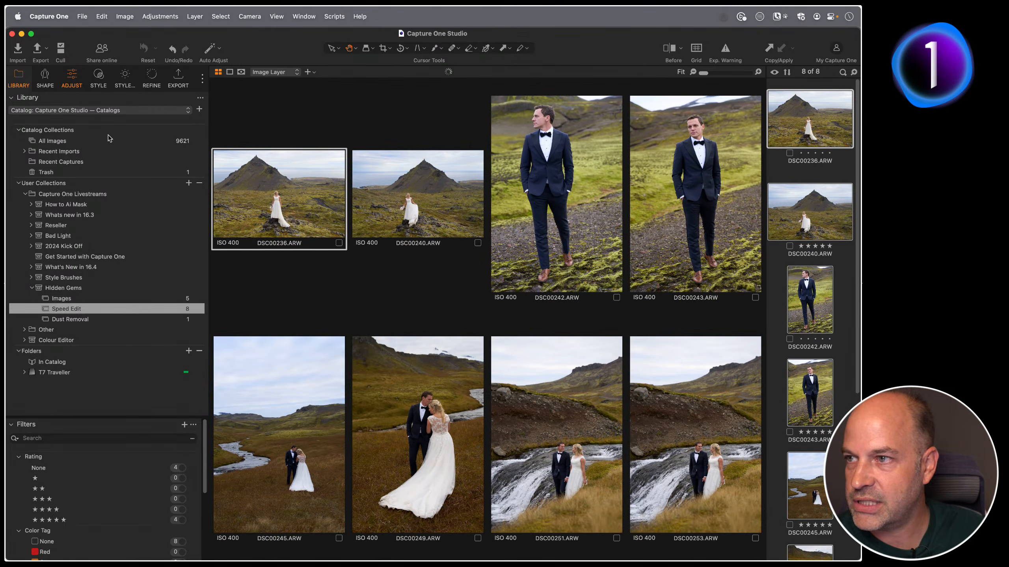
click(72, 80)
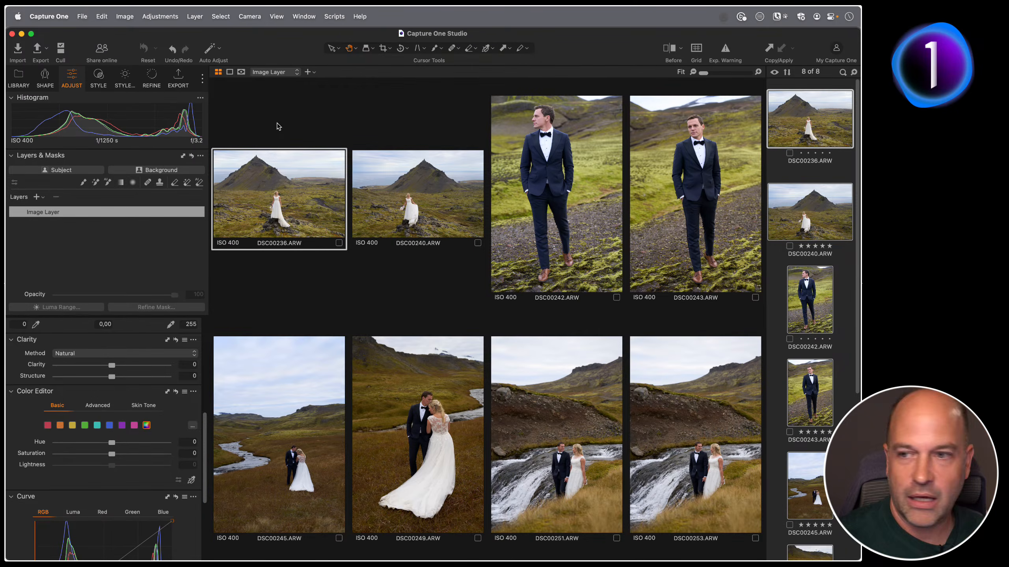
key(Right)
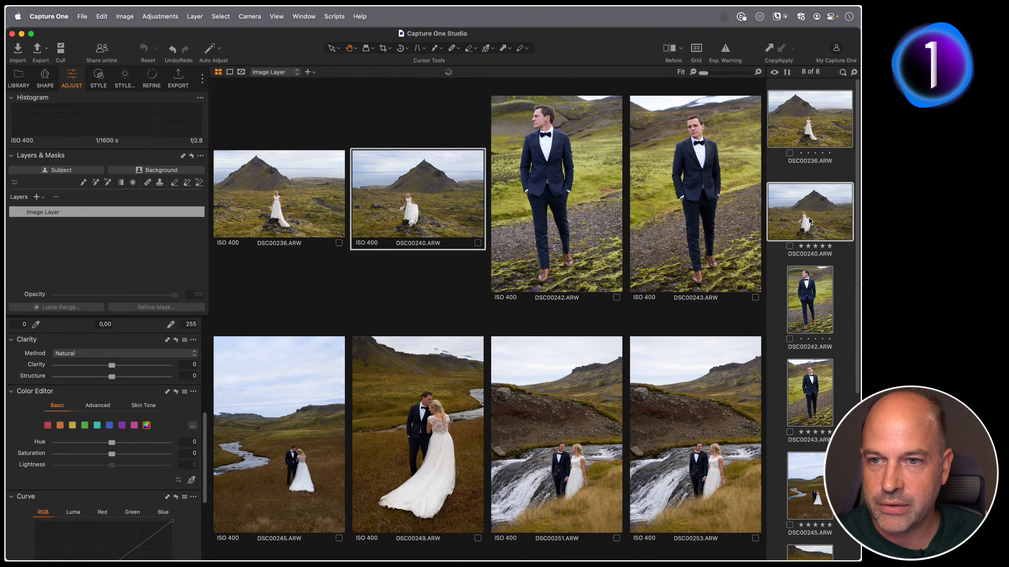
Show only DSC00240.ARW in the viewer and toggle the Proof Margin on and off several times, leaving it on.
click(780, 276)
click(790, 218)
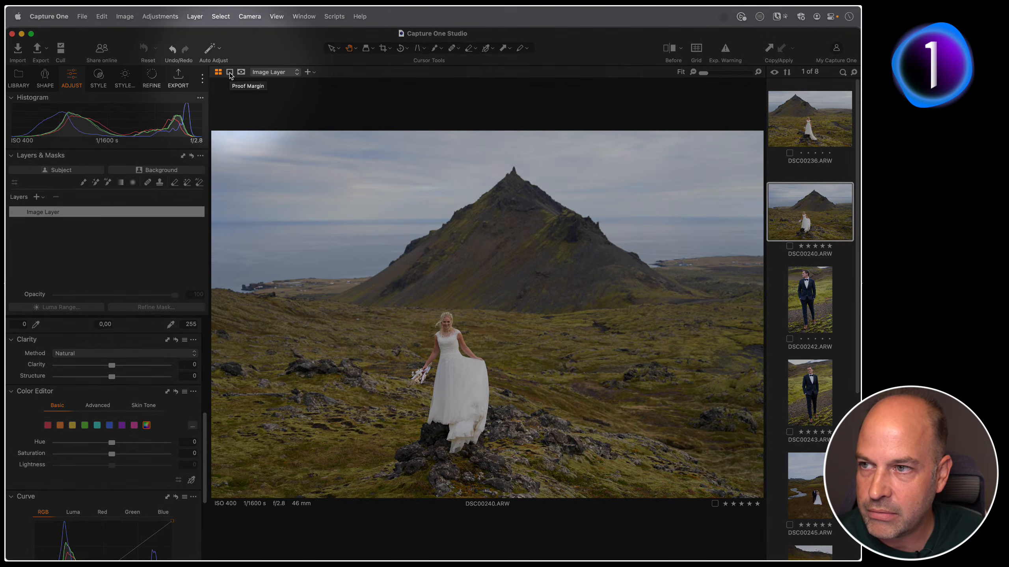
click(230, 73)
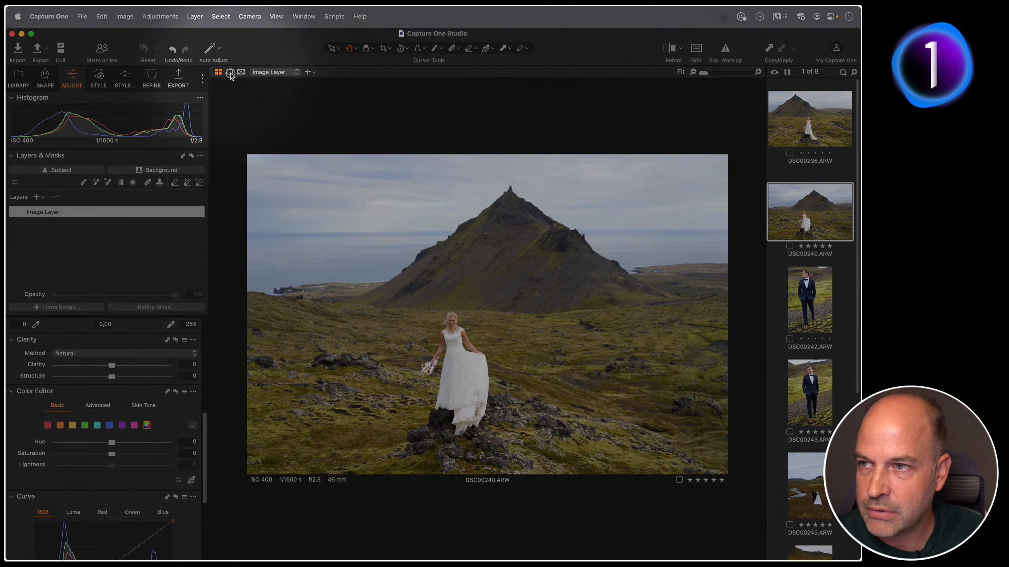
click(231, 74)
click(230, 74)
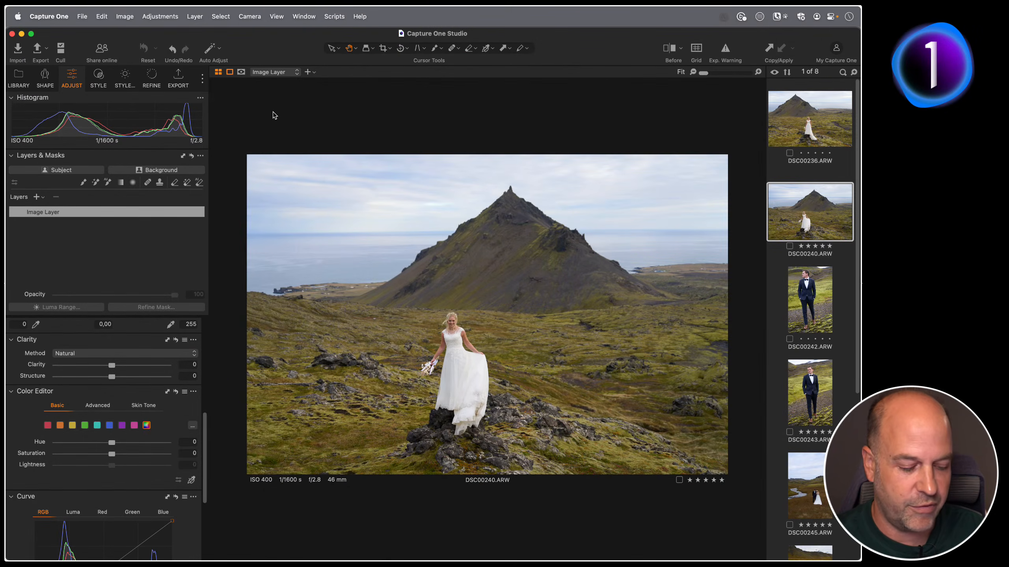
key(alt+super+b)
key(alt+super+b)
key(alt+super+b)
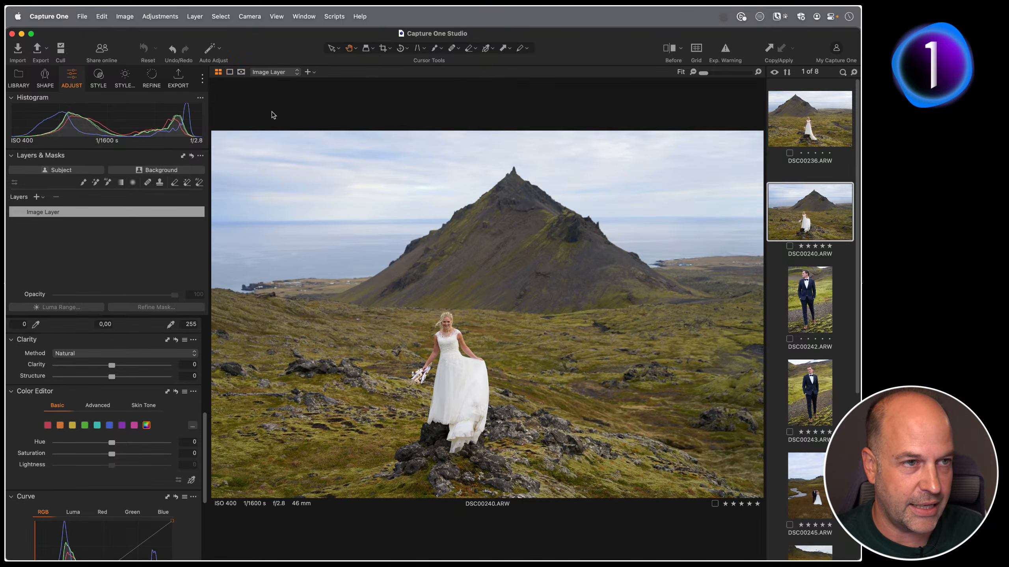
key(alt+super+b)
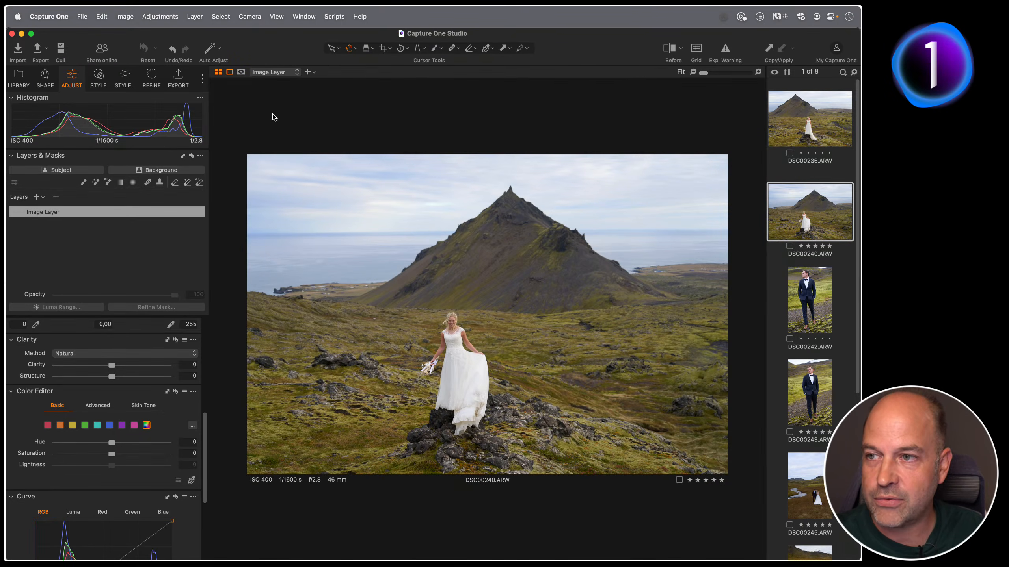
Open the choice of background colors for the viewer around DSC00240.ARW.
right_click(272, 114)
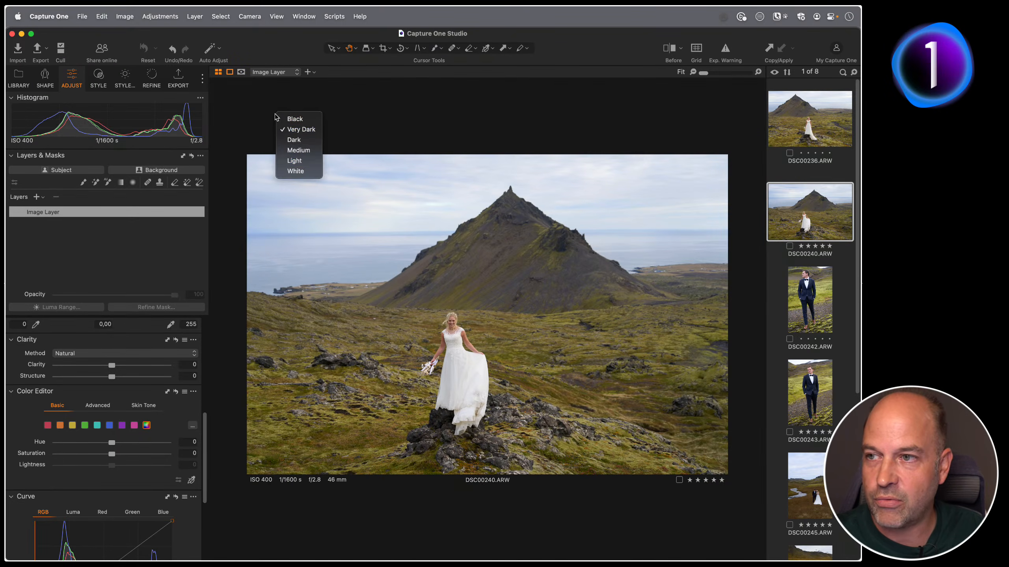
Try White, Black and White again as the viewer background colour around the photo.
click(296, 171)
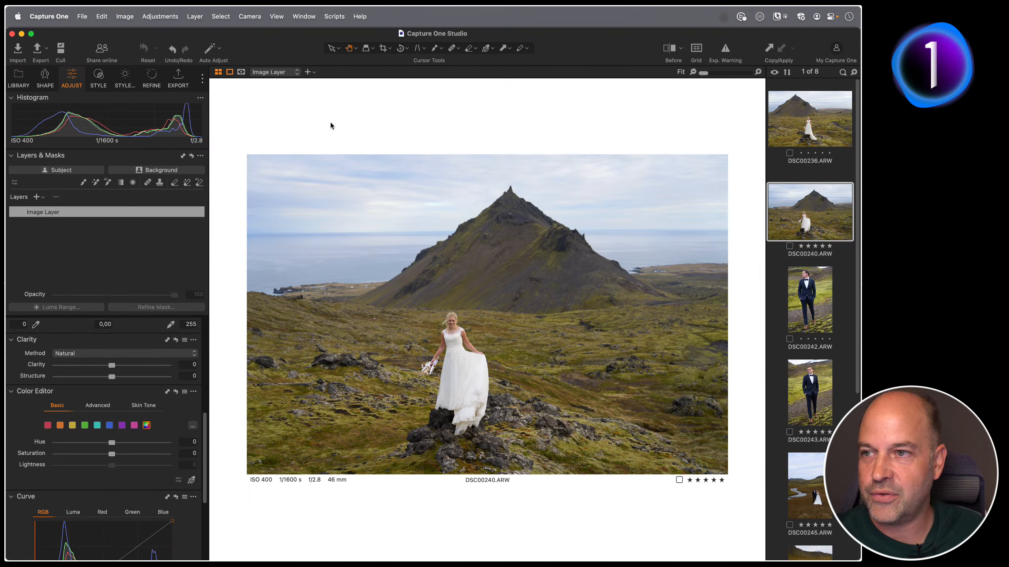
right_click(344, 112)
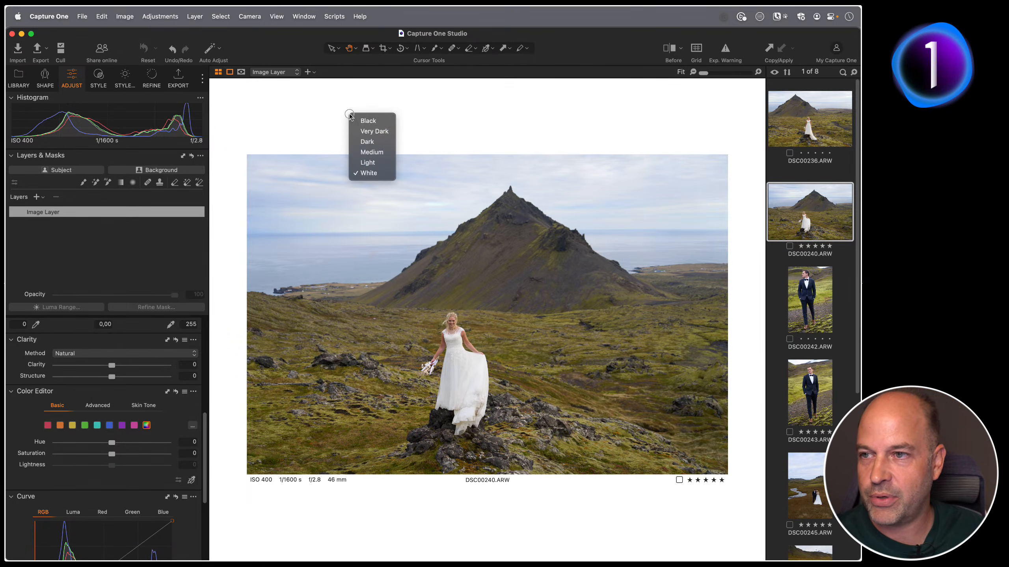
click(363, 119)
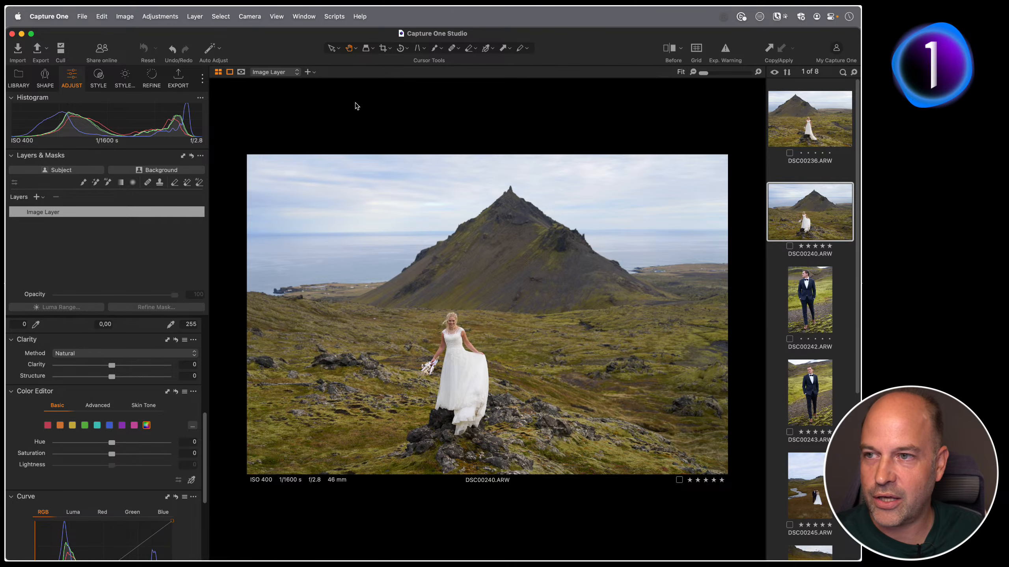
right_click(355, 102)
click(372, 158)
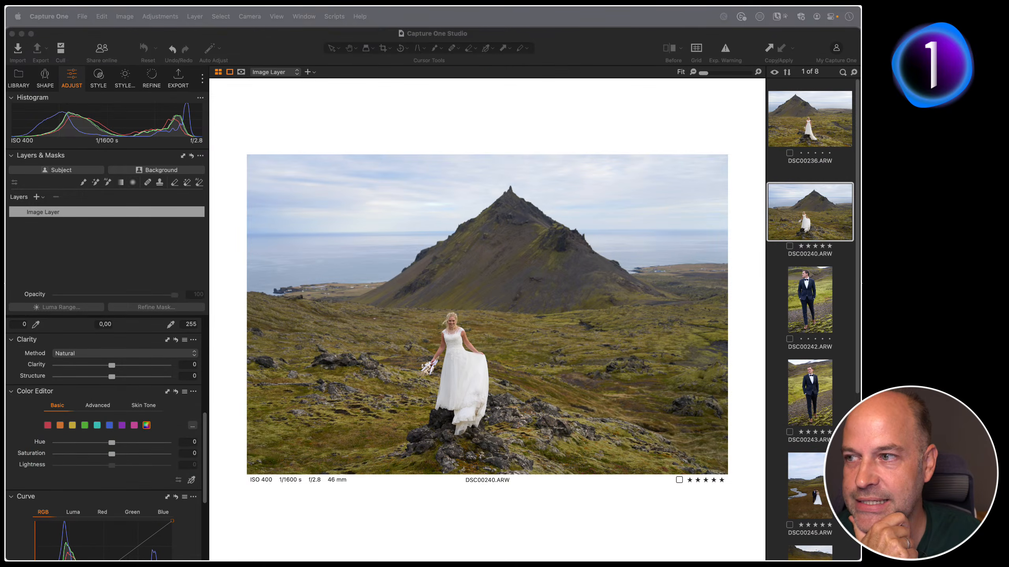
click(42, 197)
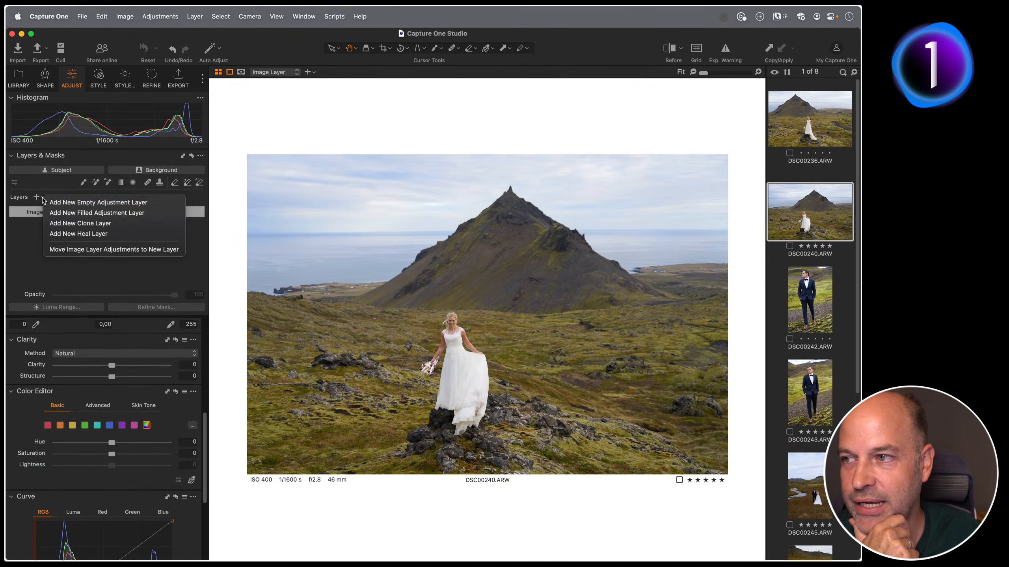
click(34, 235)
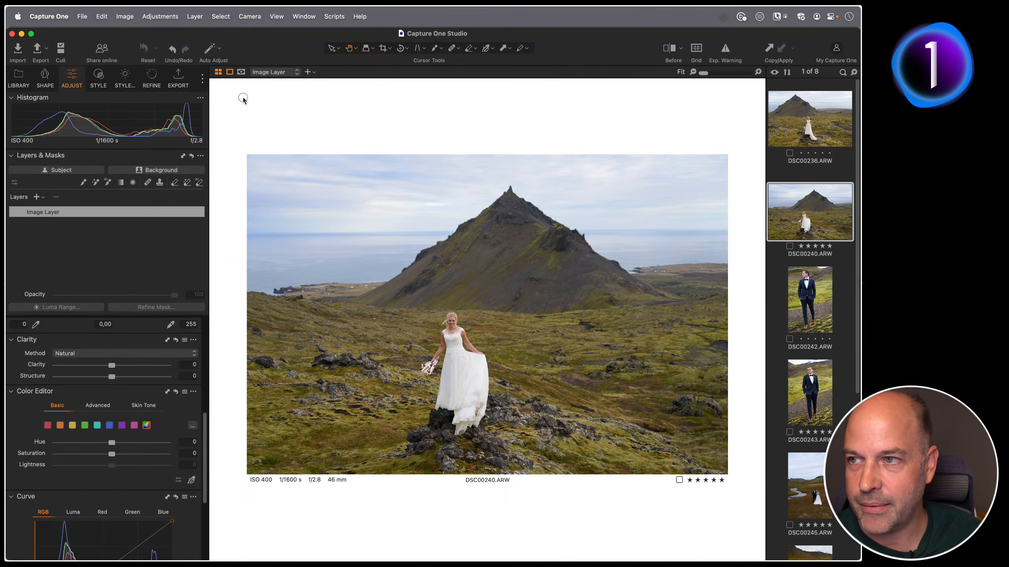
Turn off the viewer margin around the photo and set the viewer background colour to Black.
click(230, 72)
right_click(382, 88)
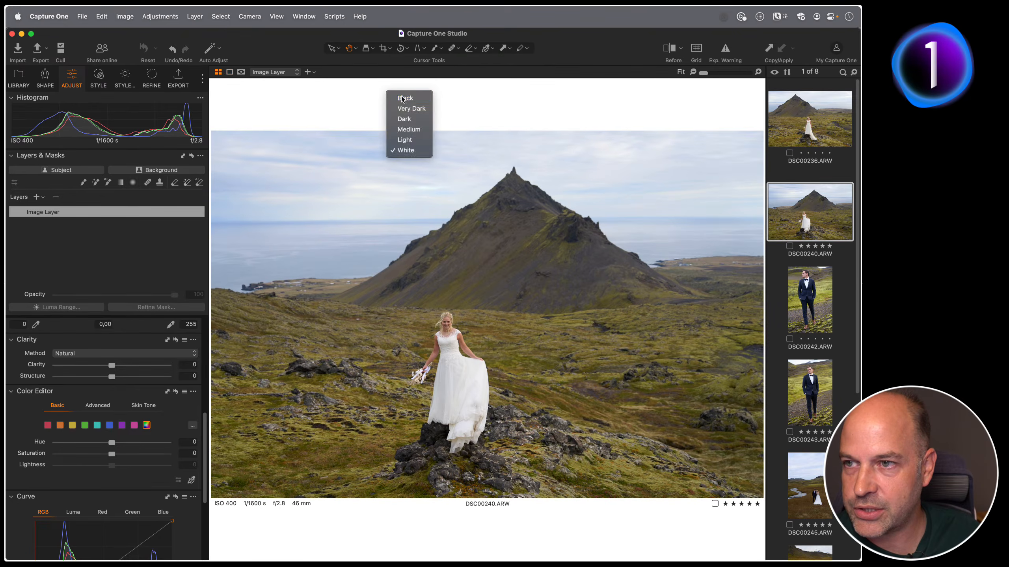
click(397, 95)
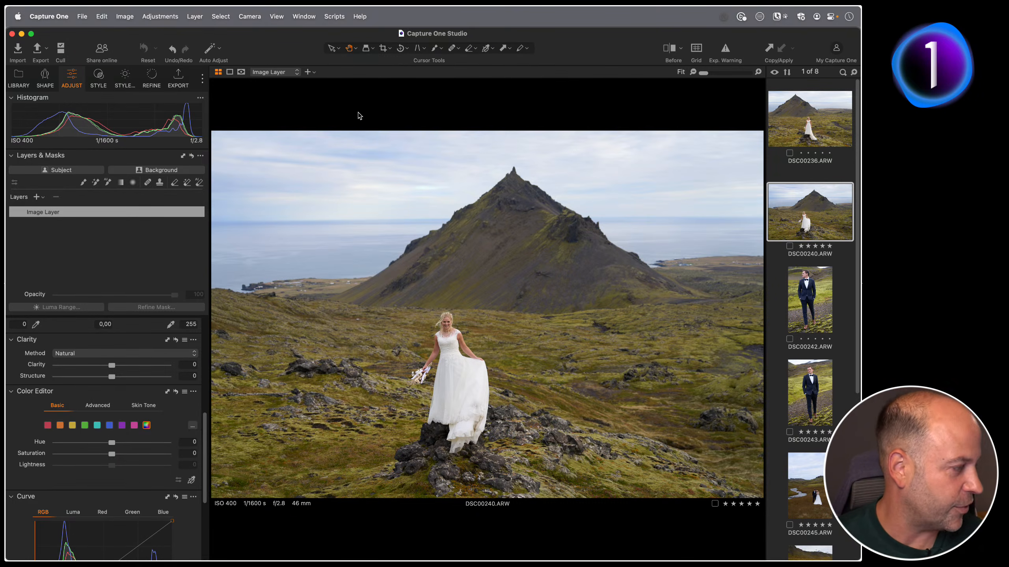
Select all the photos so they show together in the viewer, and enlarge the viewer by hiding the browser.
click(788, 144)
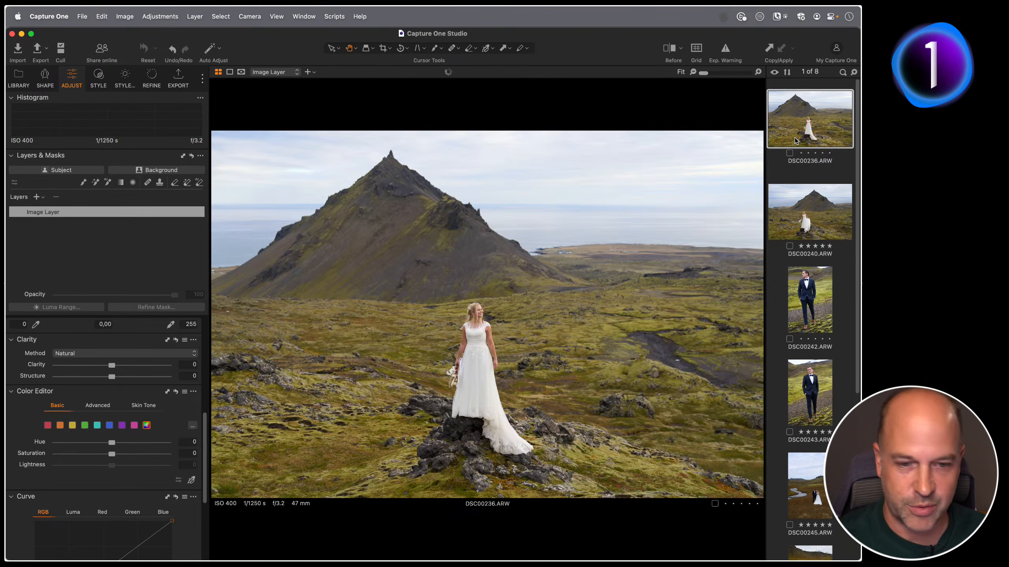
key(super+a)
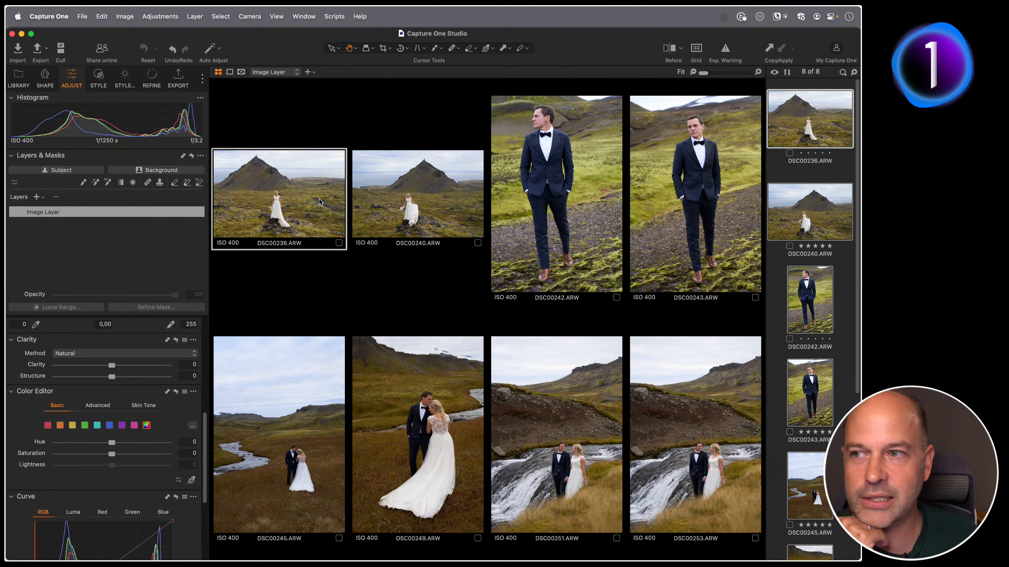
drag(209, 273, 206, 275)
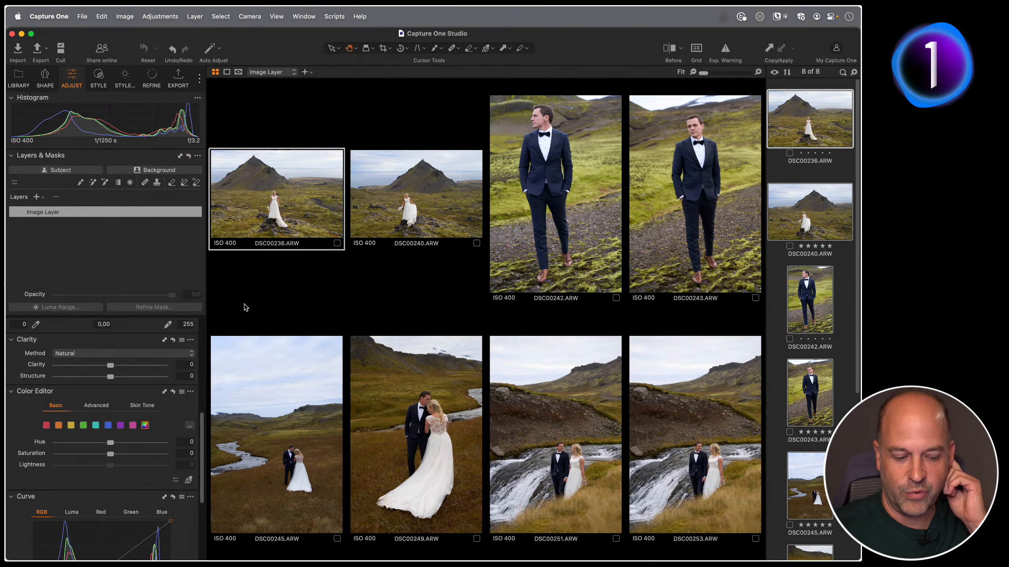
key(super+b)
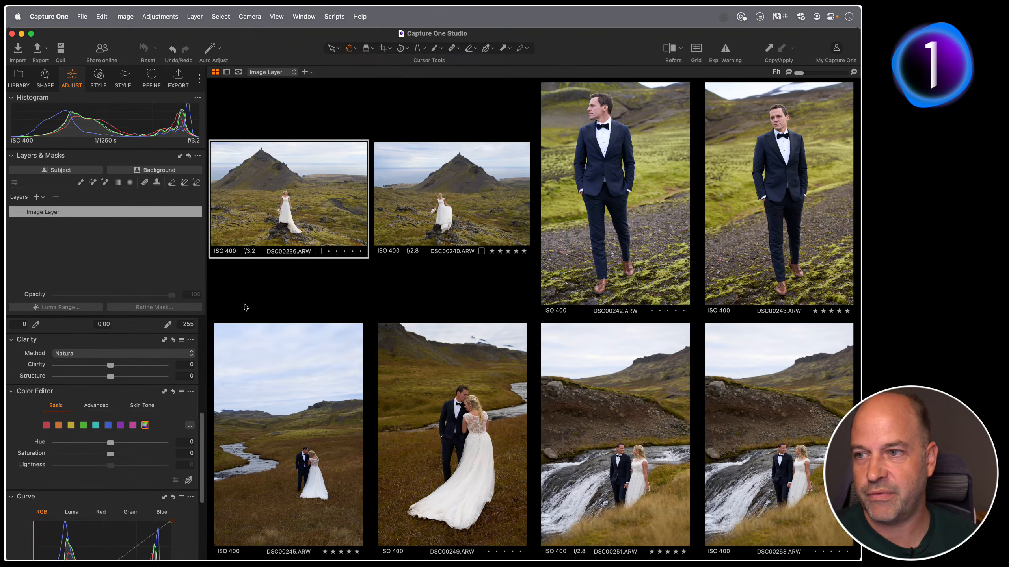
Open the keyboard shortcuts editor, review the keys assigned to the Speed Edit adjustments, and close it.
click(102, 16)
click(125, 125)
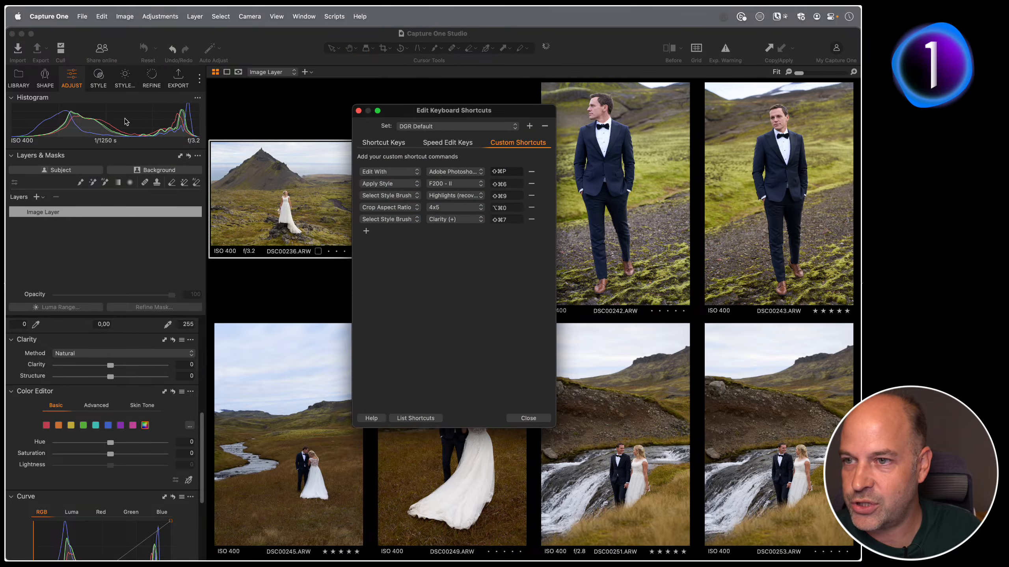
drag(457, 114, 530, 125)
click(449, 158)
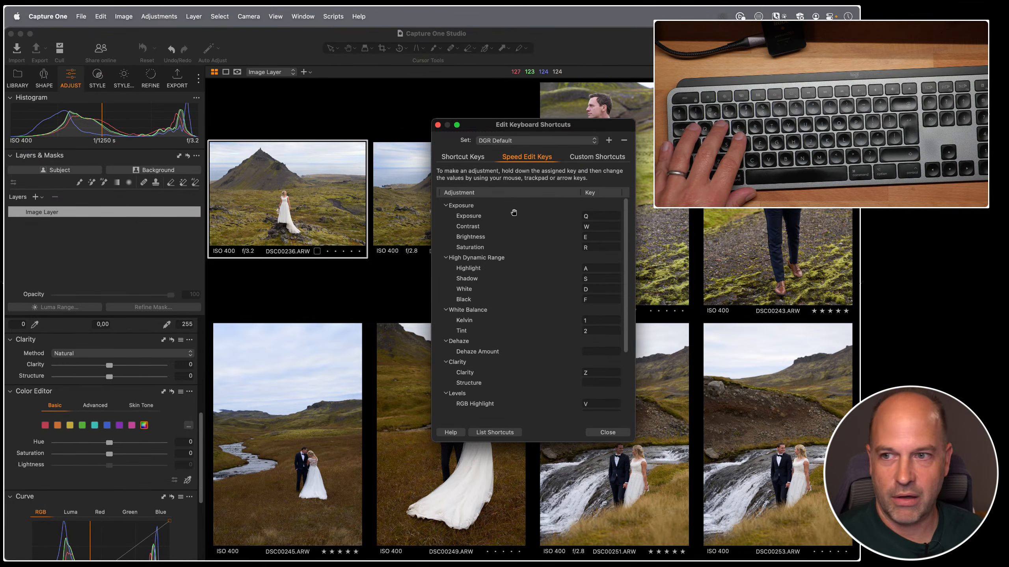
key(ctrl+space)
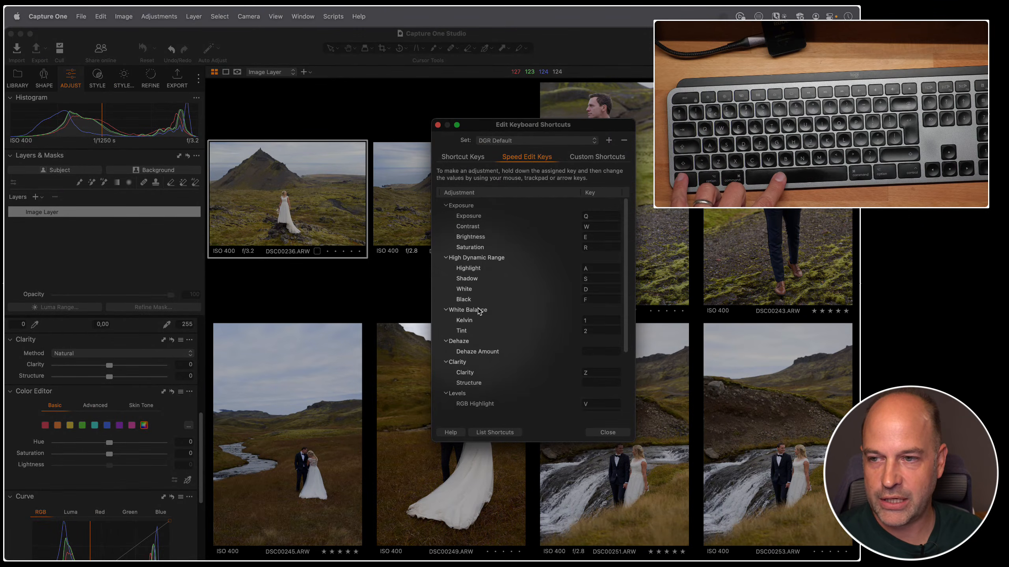
scroll(499, 363, down, 5)
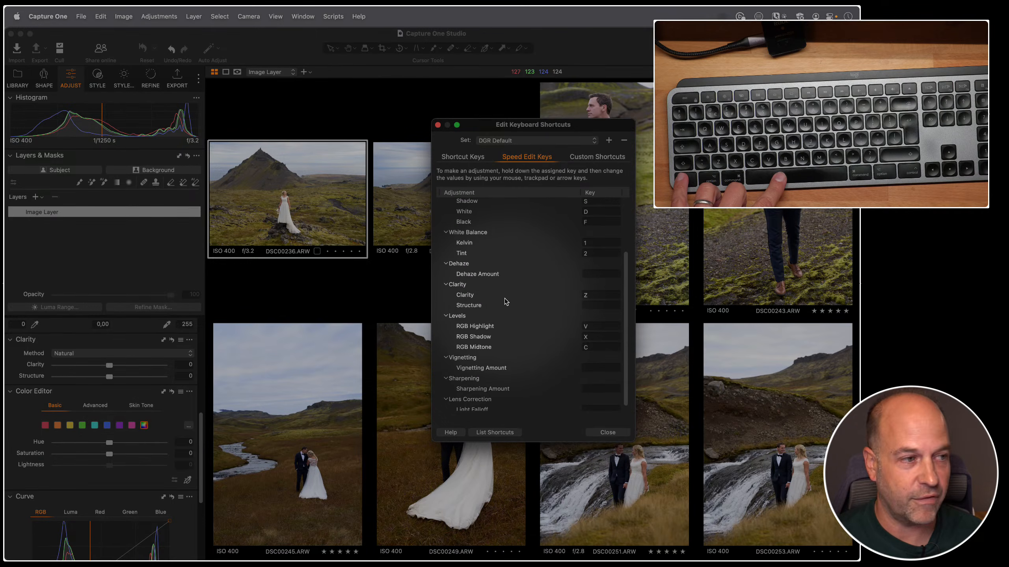
scroll(504, 298, up, 4)
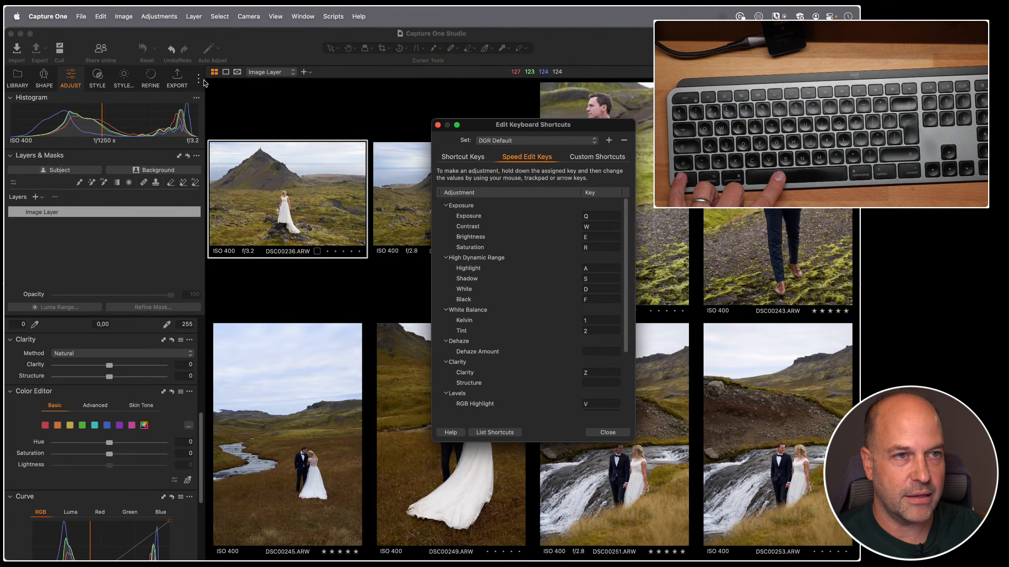
click(437, 126)
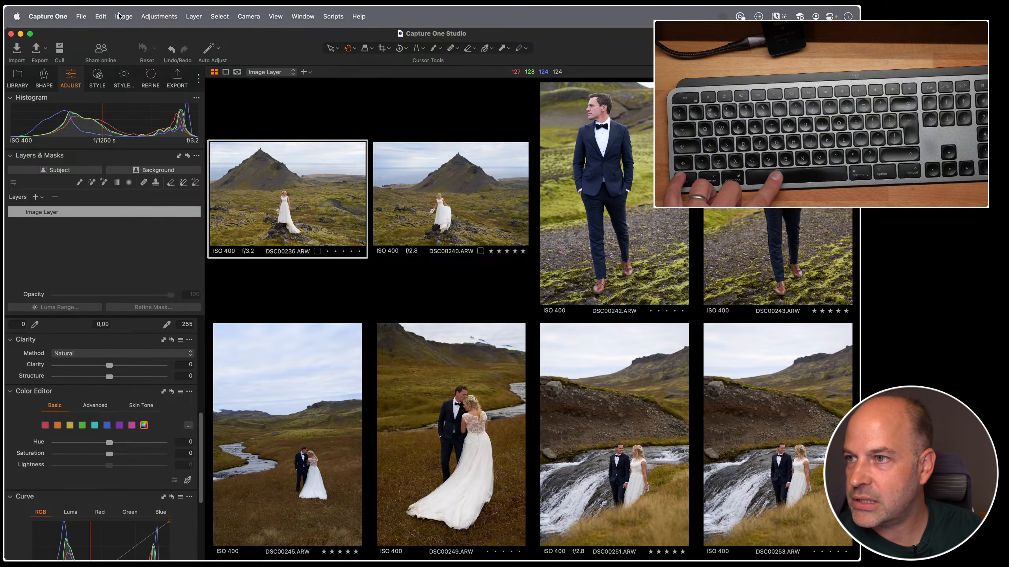
Raise the exposure of all selected photos at once to 0.36 with Speed Edit.
click(123, 16)
click(121, 16)
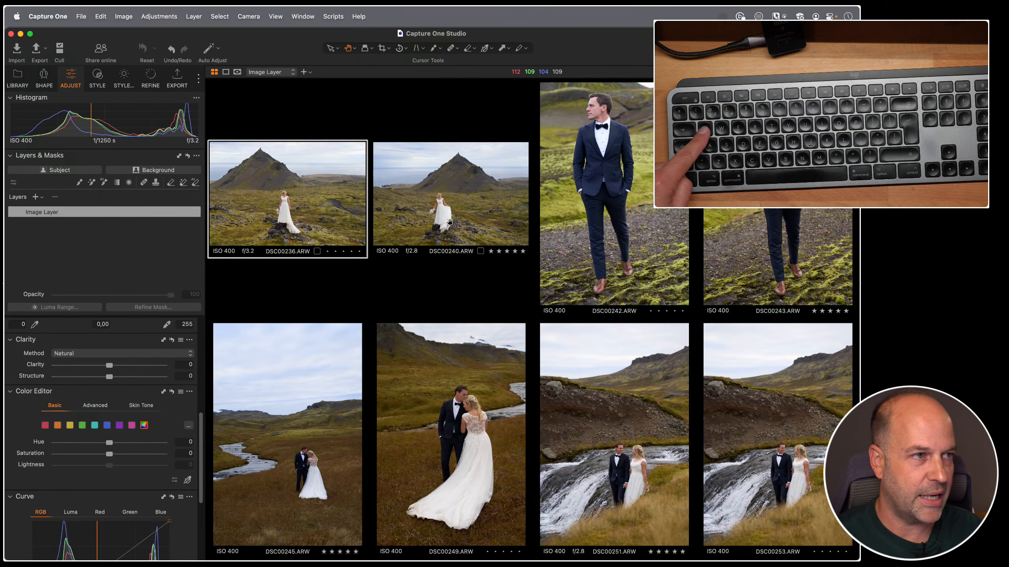
key(q)
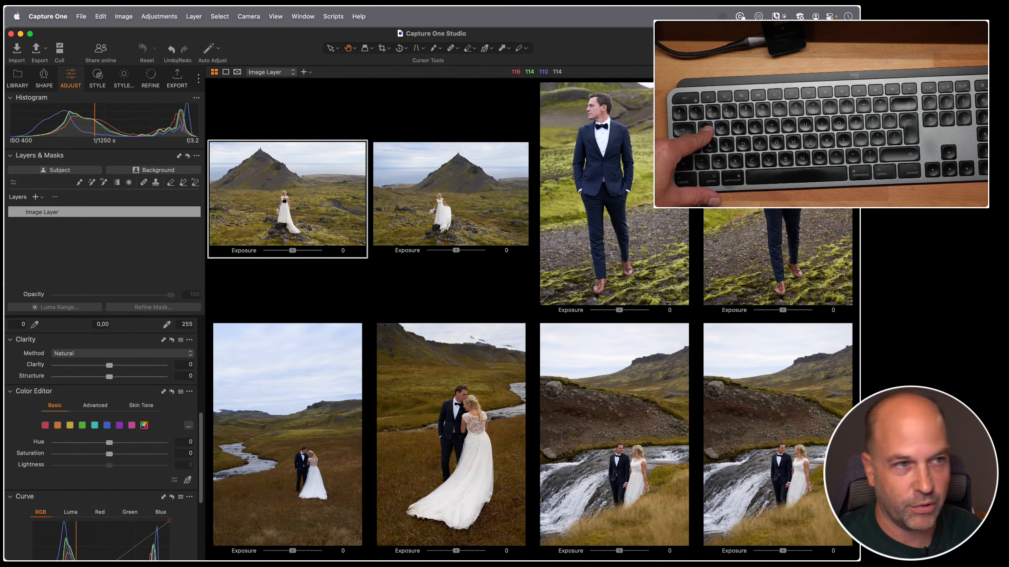
drag(284, 197, 309, 202)
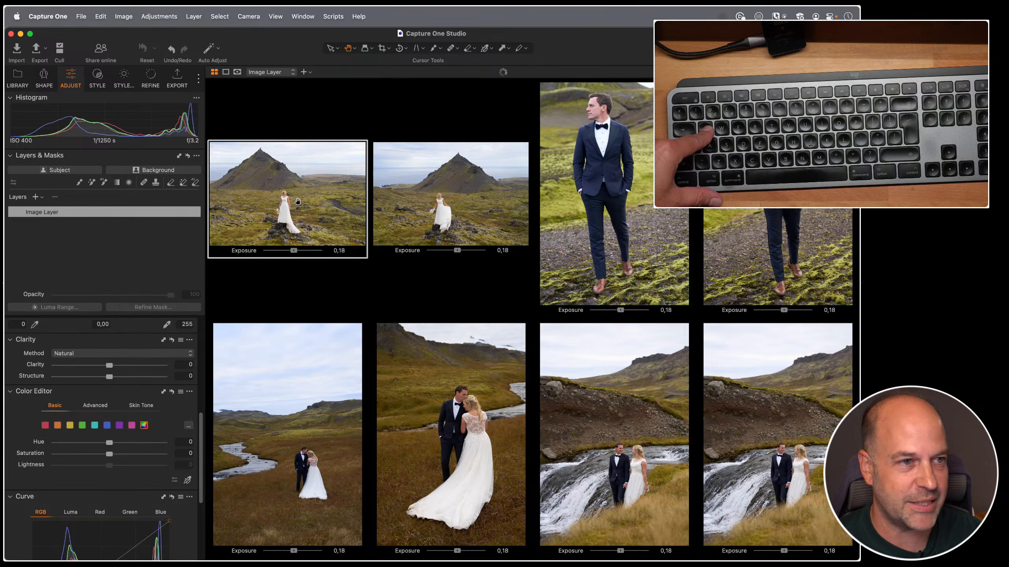
drag(304, 197, 323, 199)
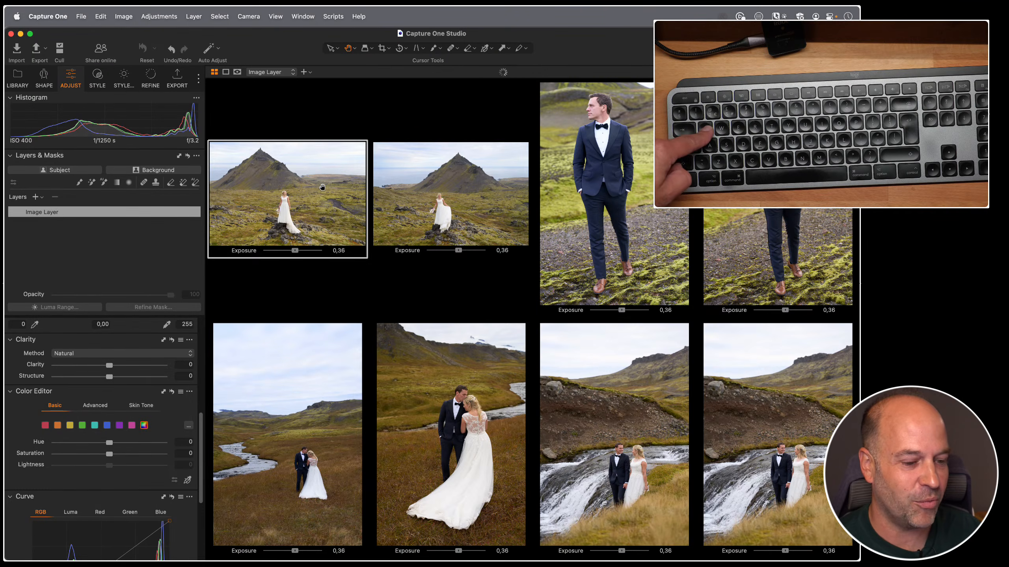
Warm the Kelvin white balance of all selected photos with Speed Edit, and reset all their adjustments.
key(1)
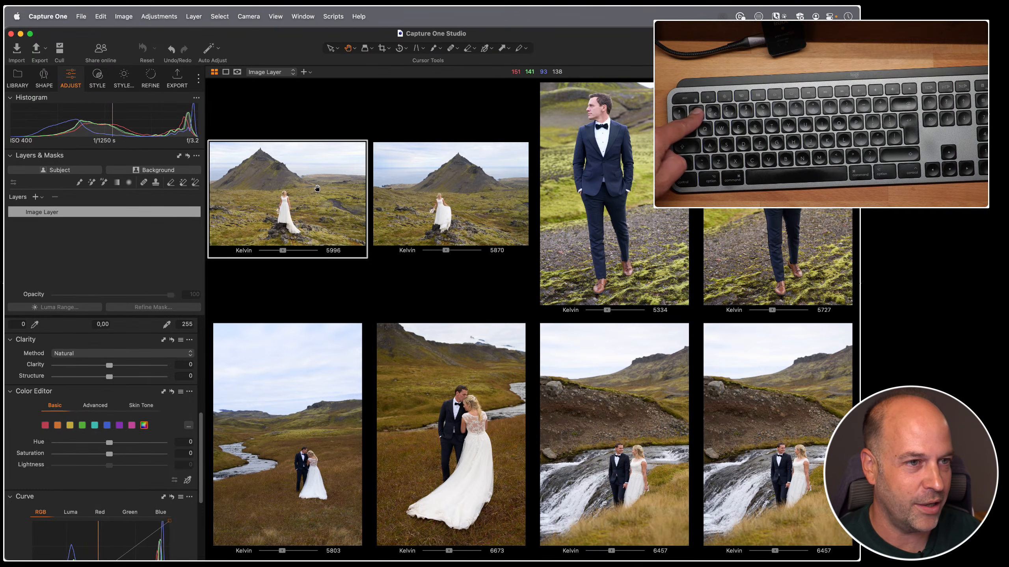
drag(283, 195, 313, 204)
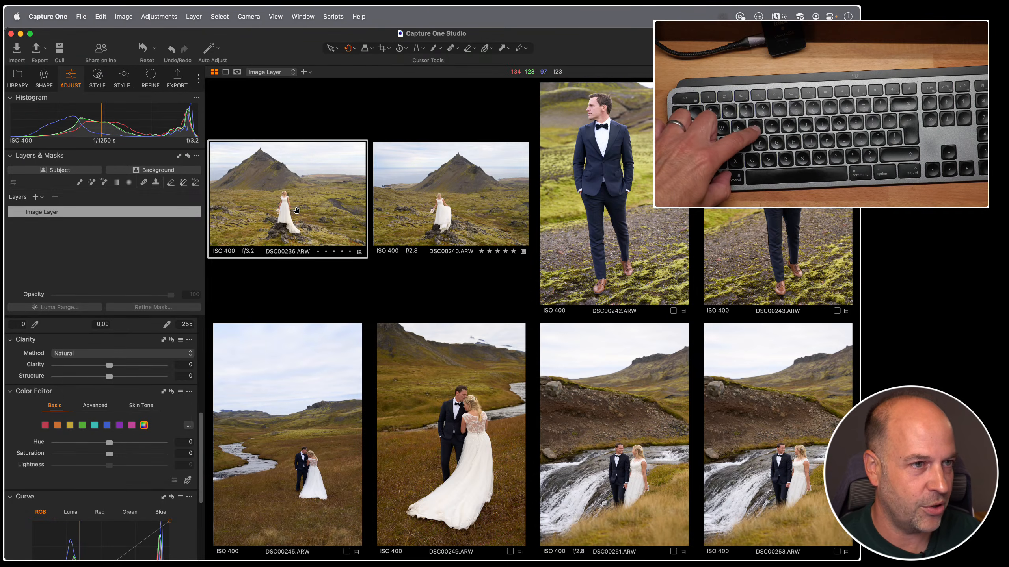
key(super+r)
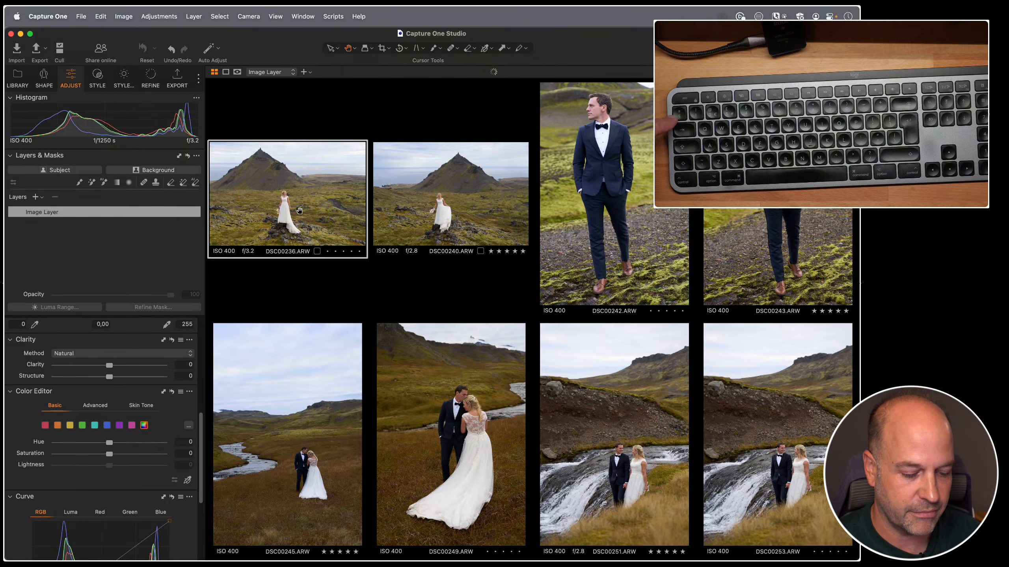
Raise Kelvin on all selected photos with Speed Edit, warming each relative to its own white balance.
key(1)
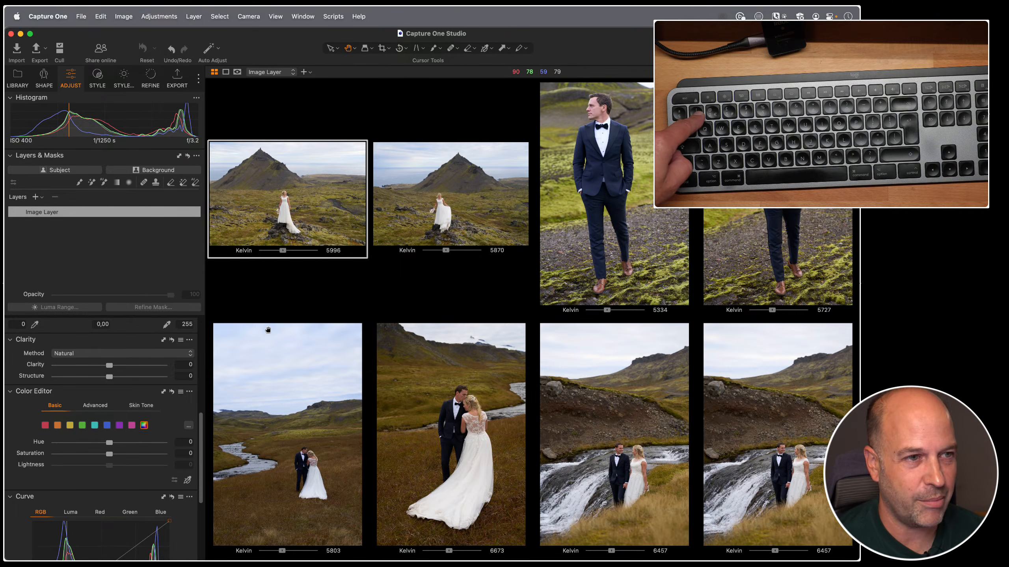
drag(281, 204, 311, 206)
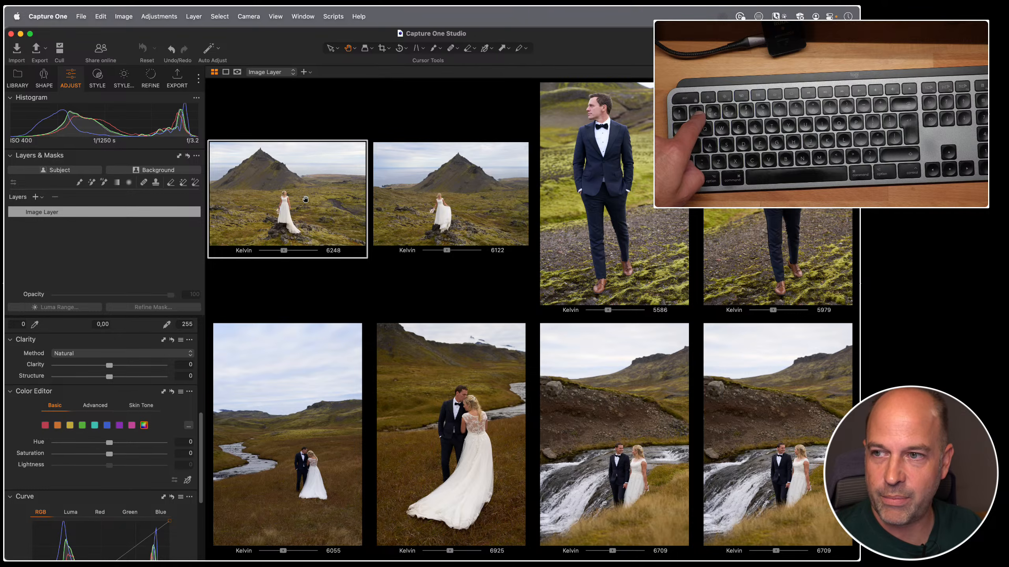
drag(305, 199, 316, 202)
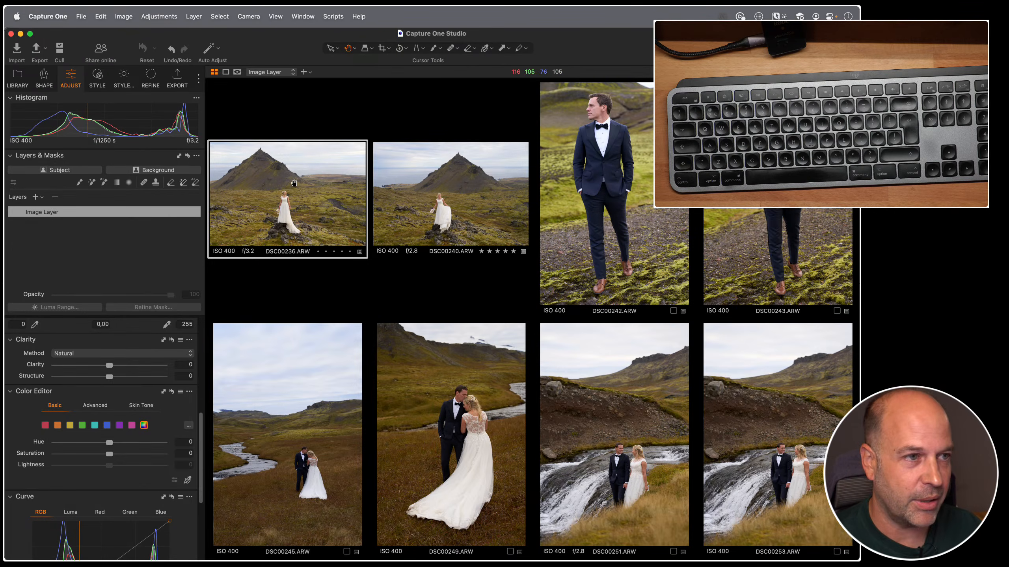
Make DSC00249.ARW the primary photo within the selection and hide the tool panel.
click(290, 426)
click(440, 429)
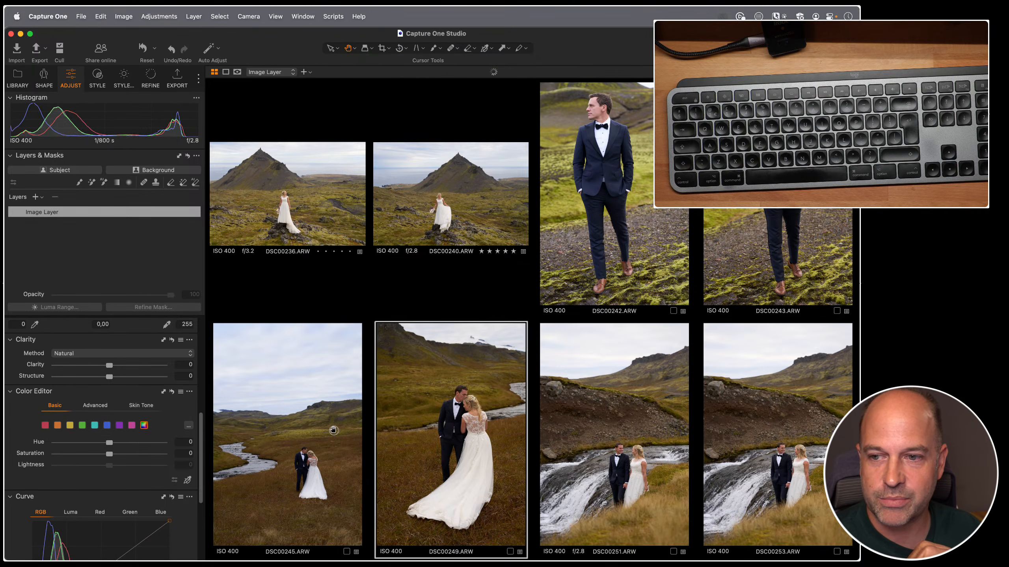
click(334, 430)
click(439, 426)
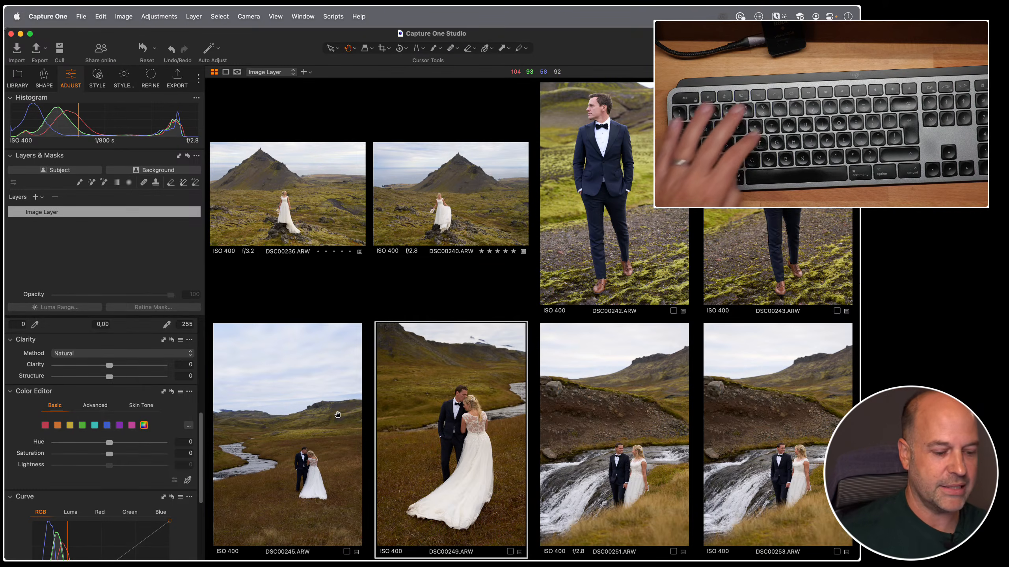
key(super+t)
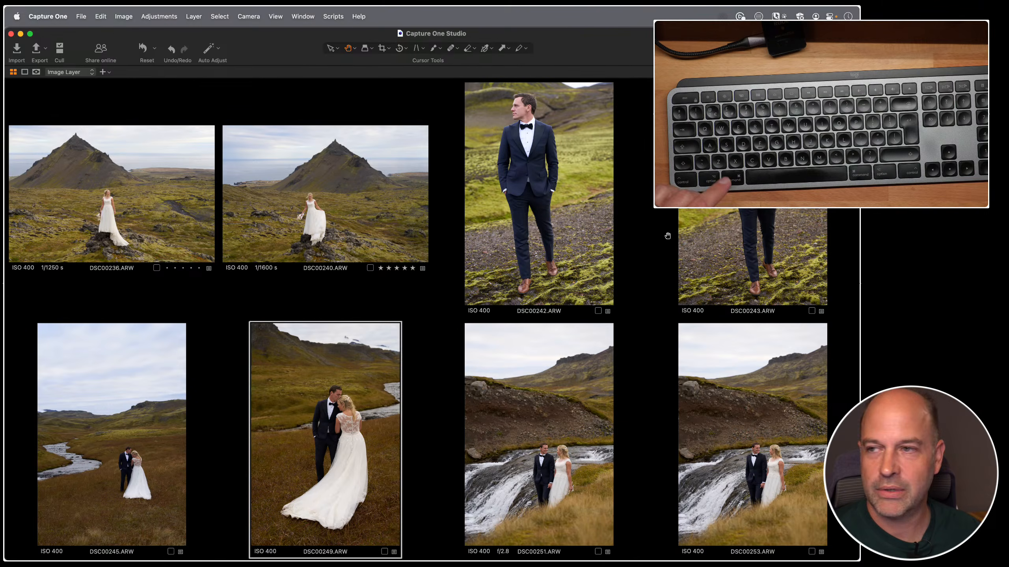
Turn off Edit All Selected Variants and raise the exposure of only DSC00249.ARW with Speed Edit.
click(127, 17)
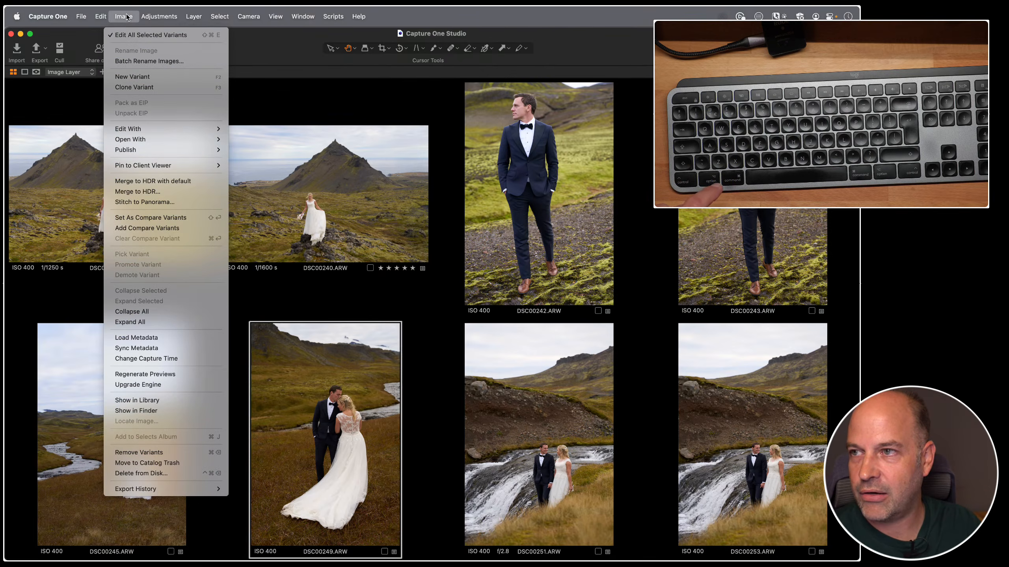
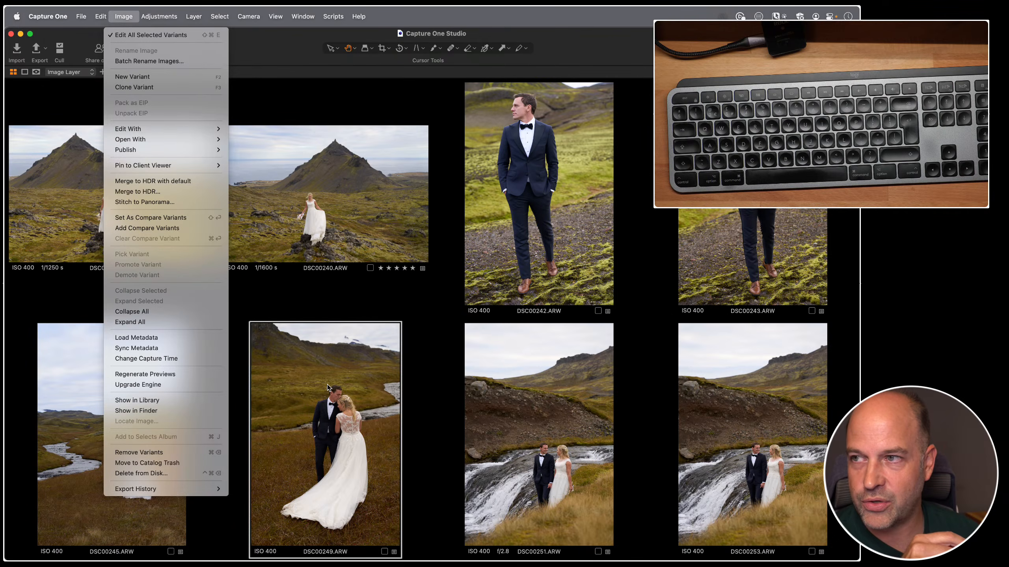
click(181, 35)
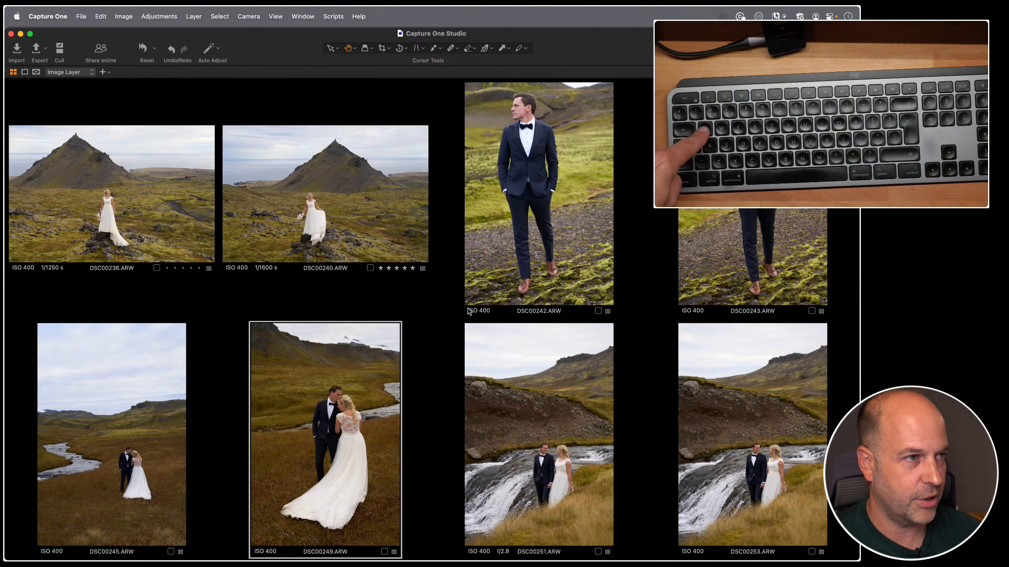
key(q)
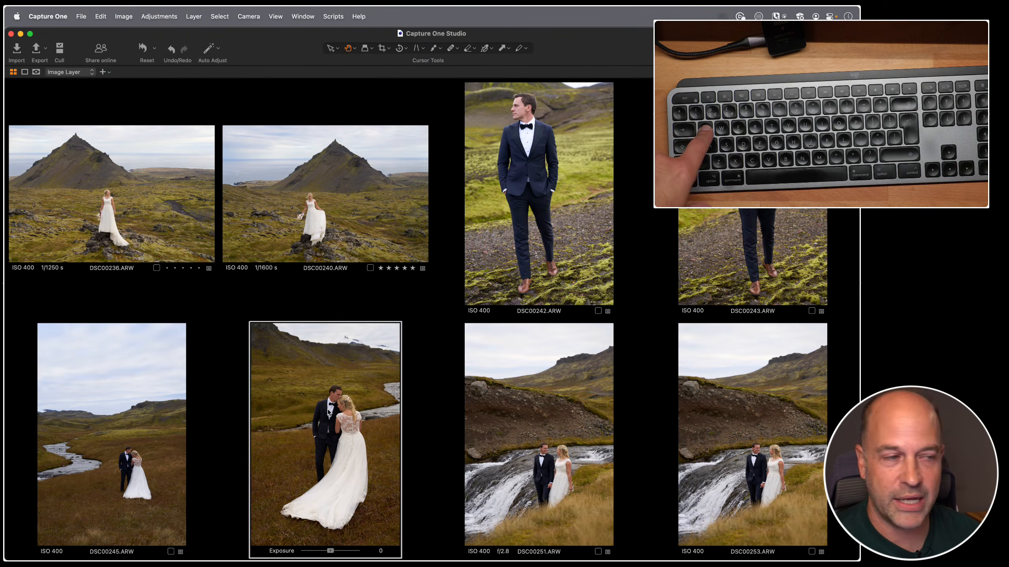
drag(314, 407, 349, 409)
Raise the exposure of DSC00245.ARW to 0.17 with Speed Edit and slightly lower that of DSC00240.ARW.
click(121, 433)
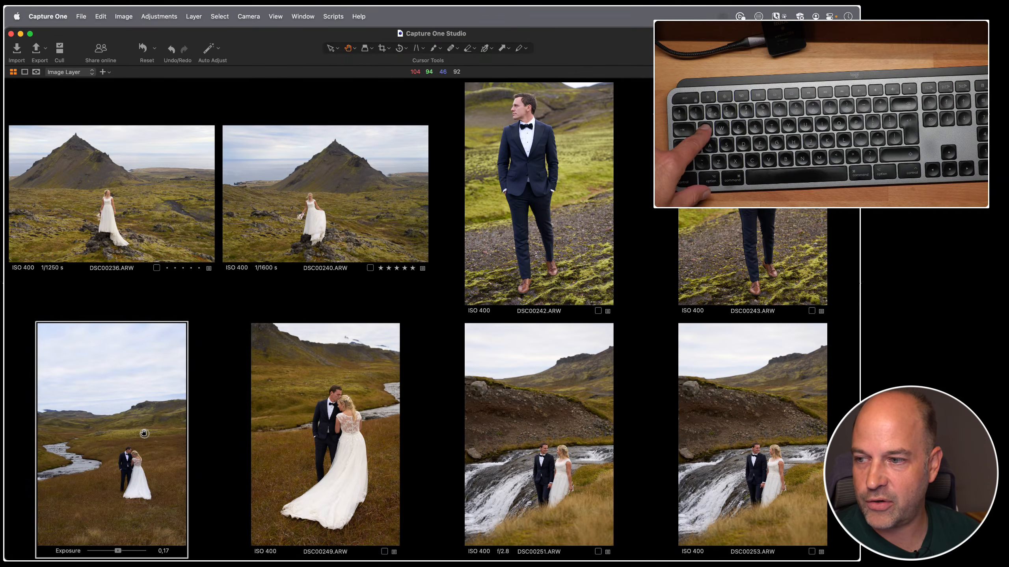
click(353, 218)
drag(353, 218, 344, 219)
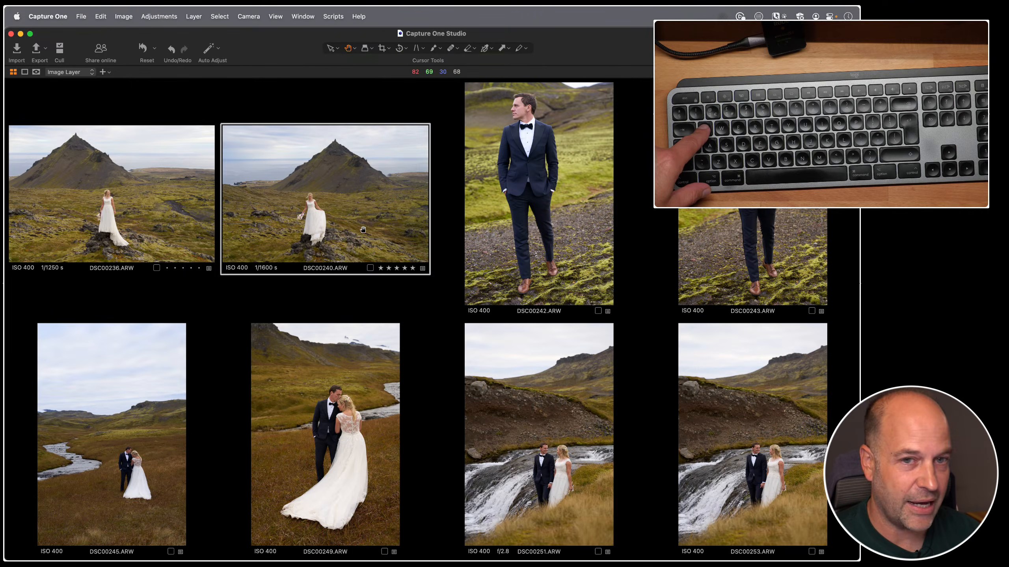
Make other photos in the selection primary one after another, finishing on DSC00249.ARW.
click(525, 230)
click(531, 371)
click(714, 391)
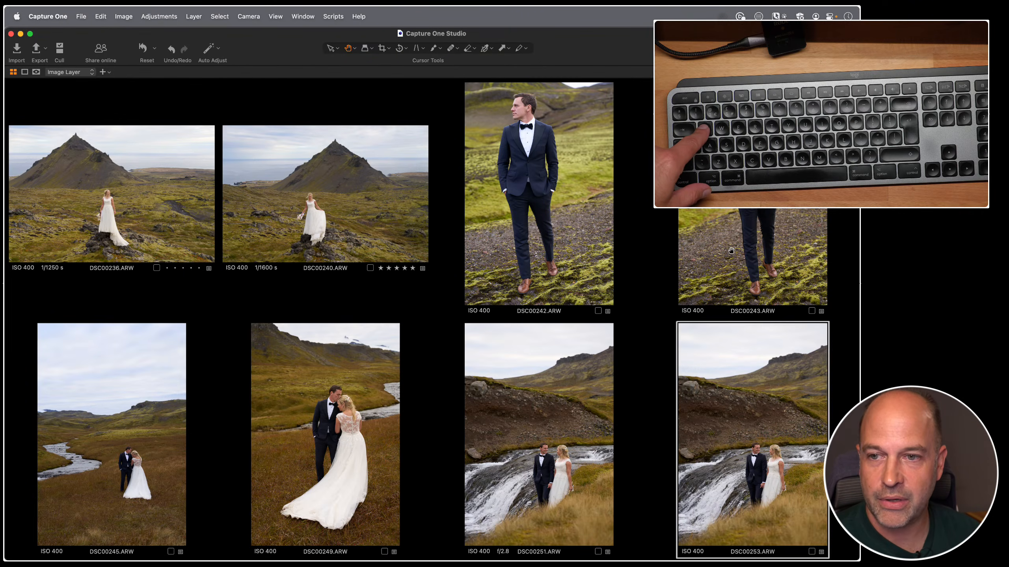
click(726, 249)
click(557, 234)
click(366, 223)
click(336, 371)
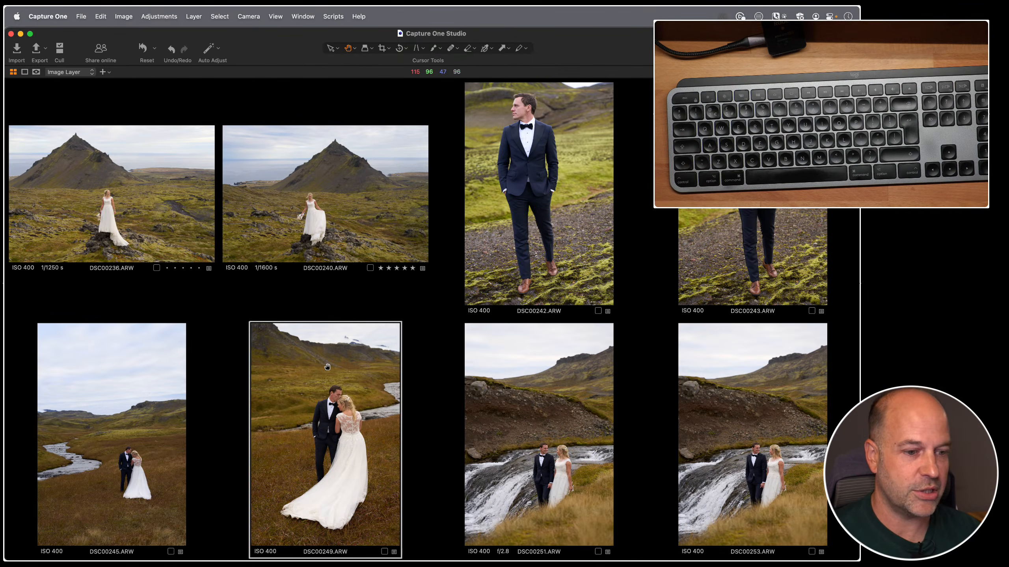
Turn on Edit All Selected Variants and adjust the exposure of all selected photos relative to their own settings with Speed Edit.
click(132, 16)
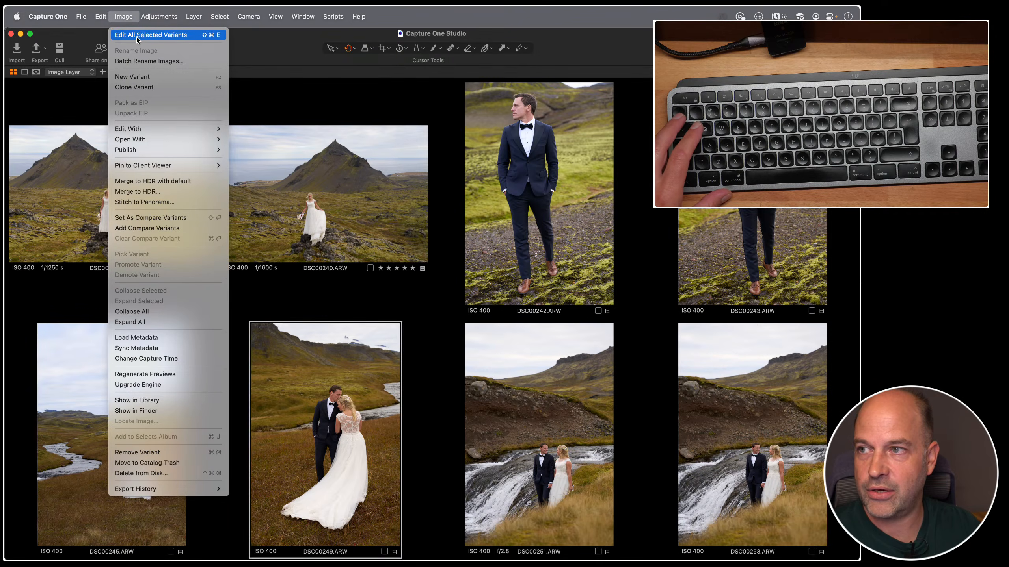
click(138, 38)
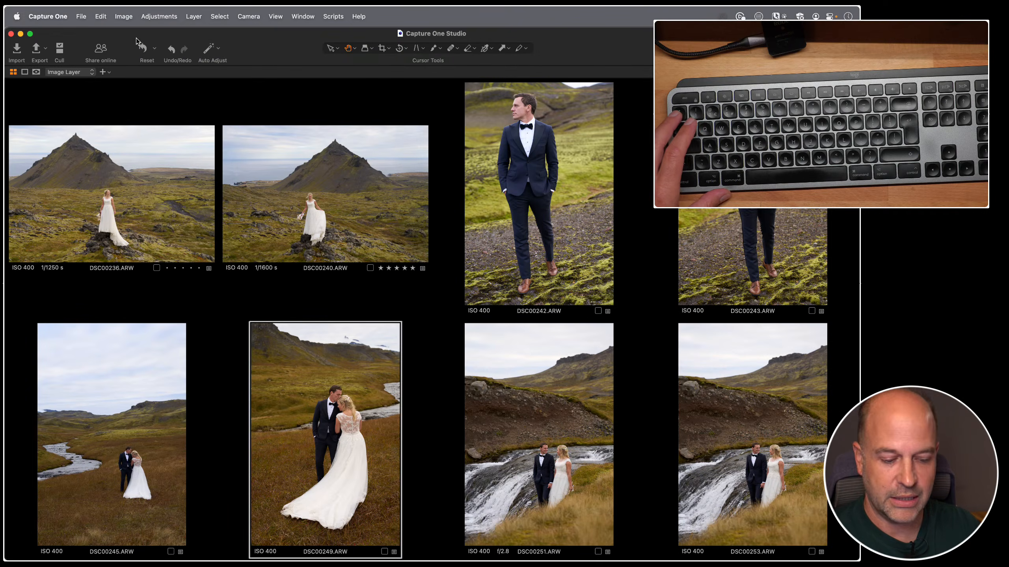
key(q)
drag(143, 203, 162, 204)
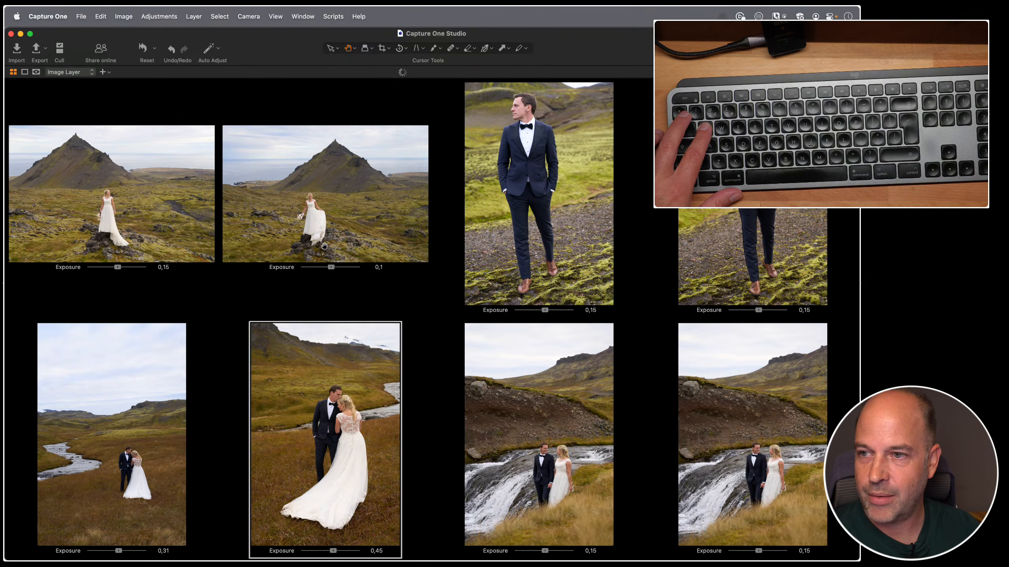
drag(106, 227, 137, 211)
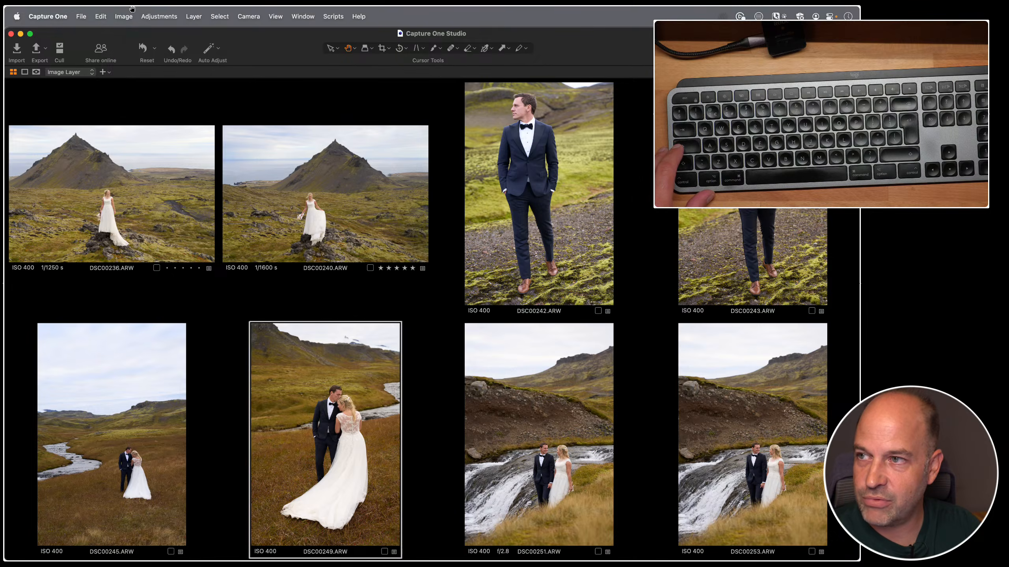
Add the Edit Selected toggle to the toolbar, between Auto Adjust and the Cursor Tools.
click(124, 16)
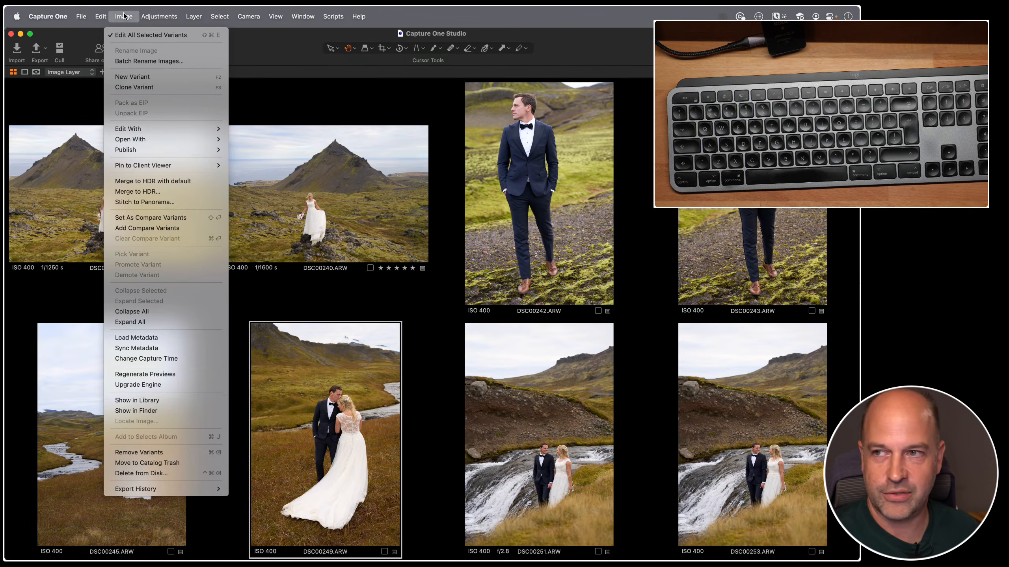
click(274, 50)
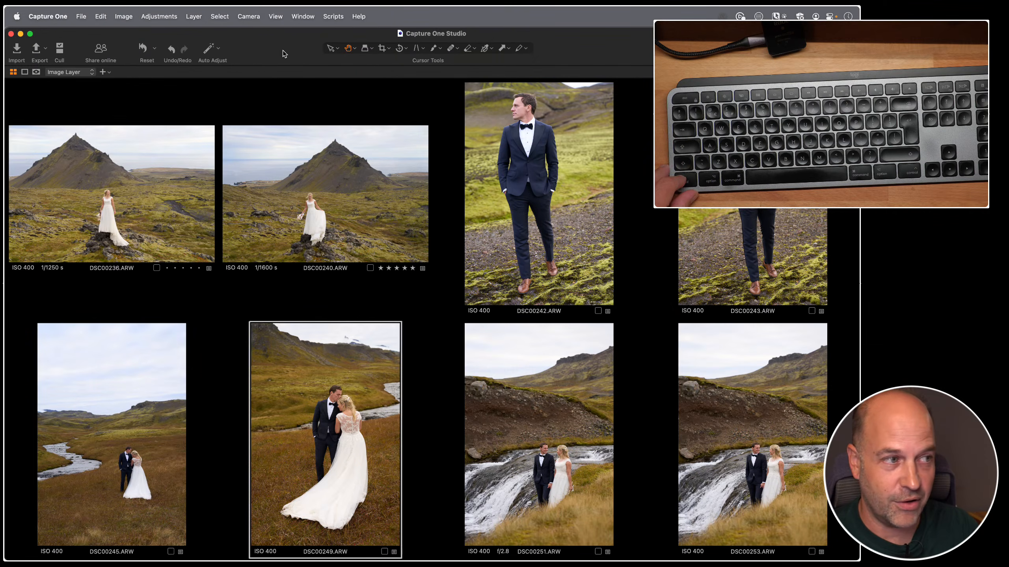
right_click(284, 54)
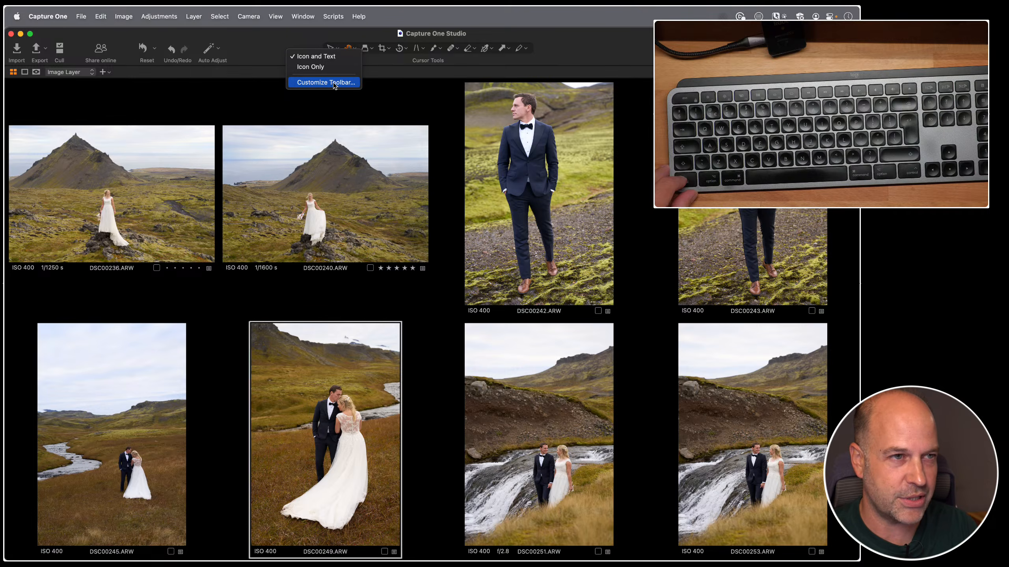
click(312, 85)
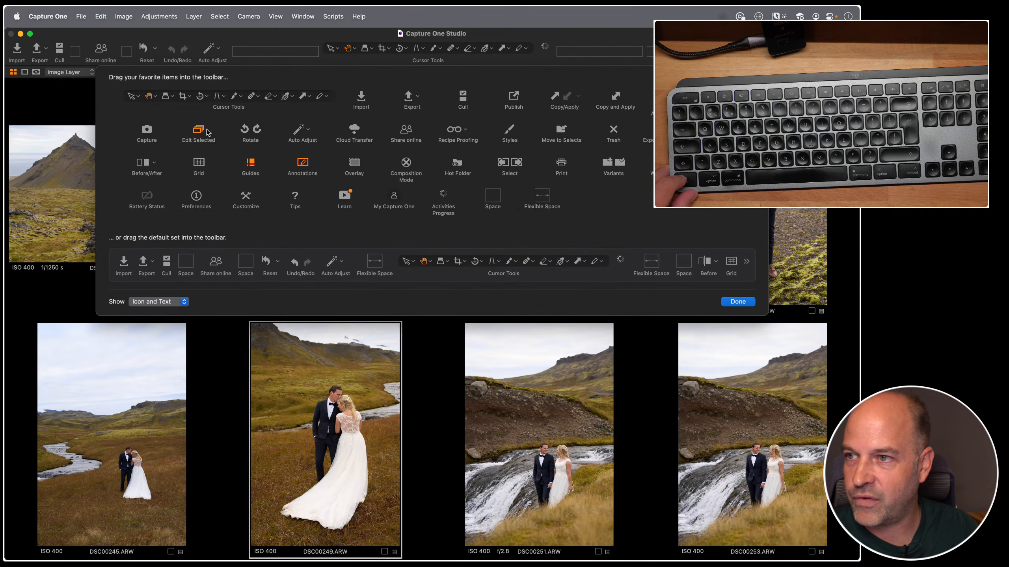
drag(198, 128, 320, 51)
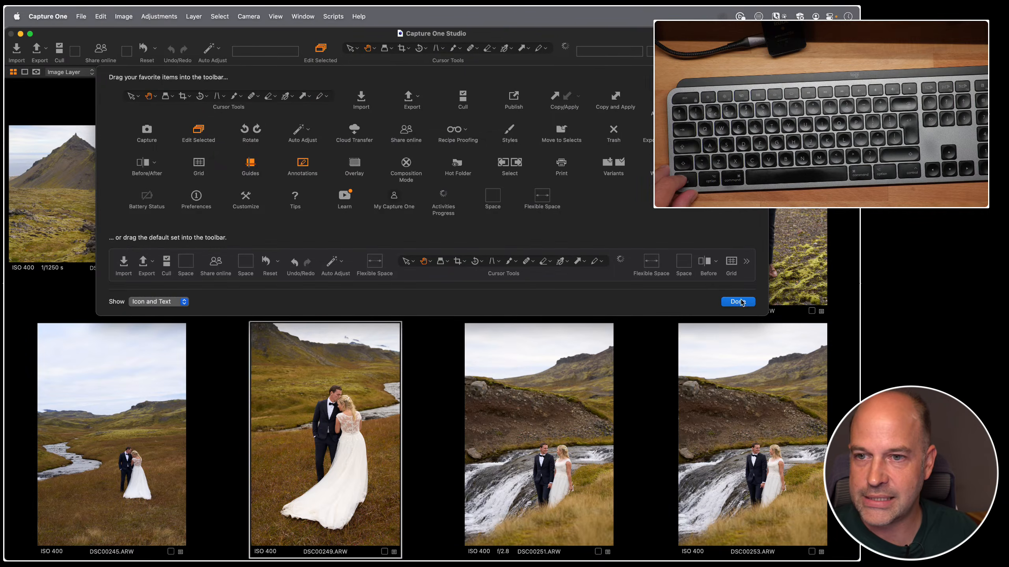
key(Return)
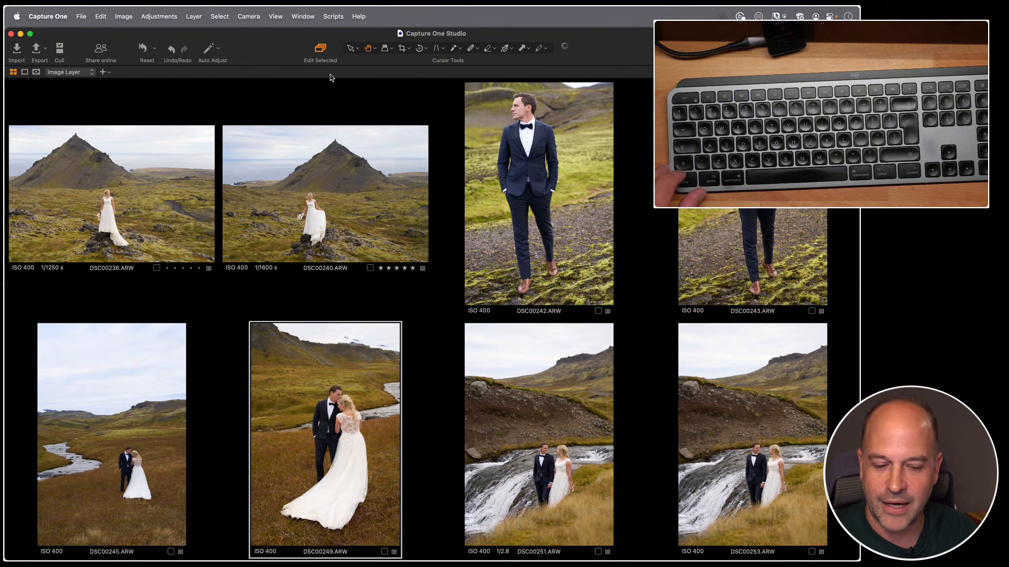
Show the tool panel and browser, and hide both again to leave only the viewer.
key(super+t)
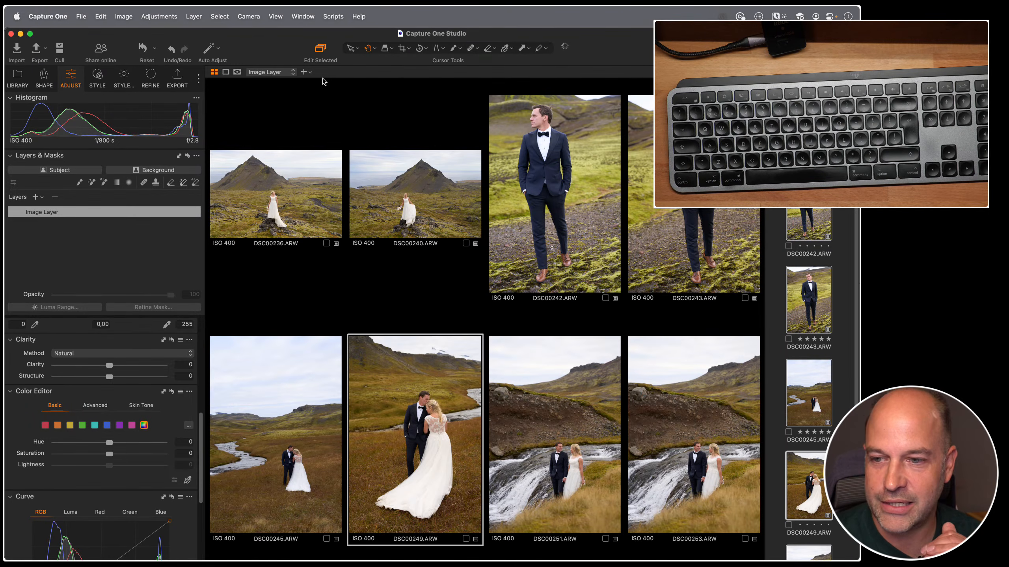
key(super+b)
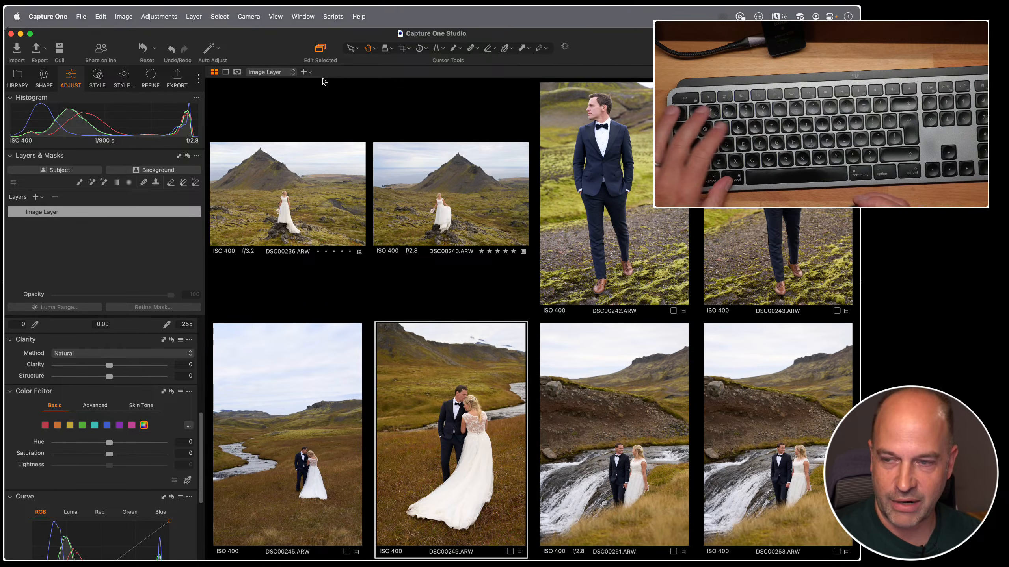
key(super+t)
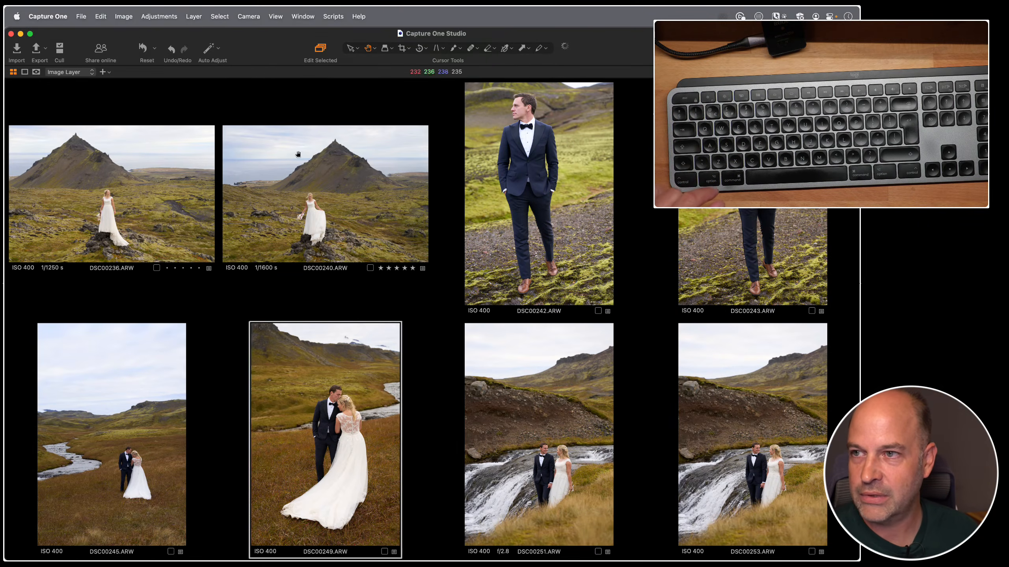
Make DSC00240.ARW the primary photo, rate the selected photos one star and turn off Edit Selected.
click(321, 180)
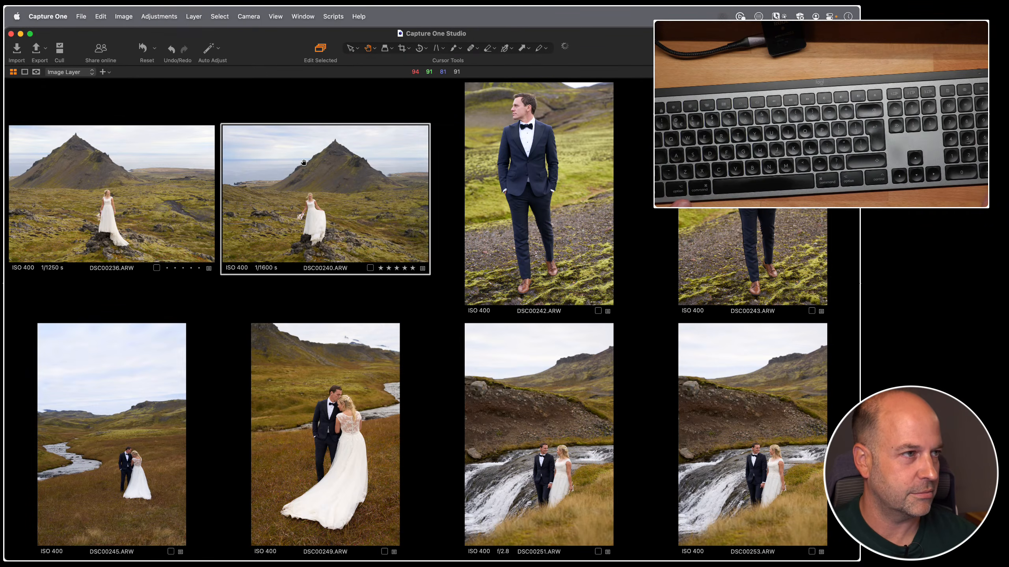
key(1)
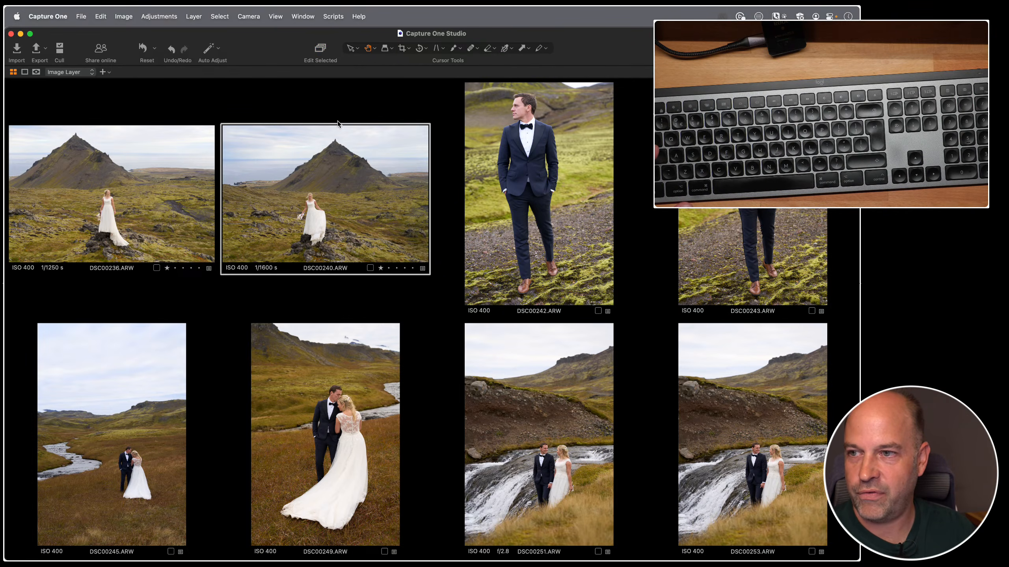
key(Left)
key(Right)
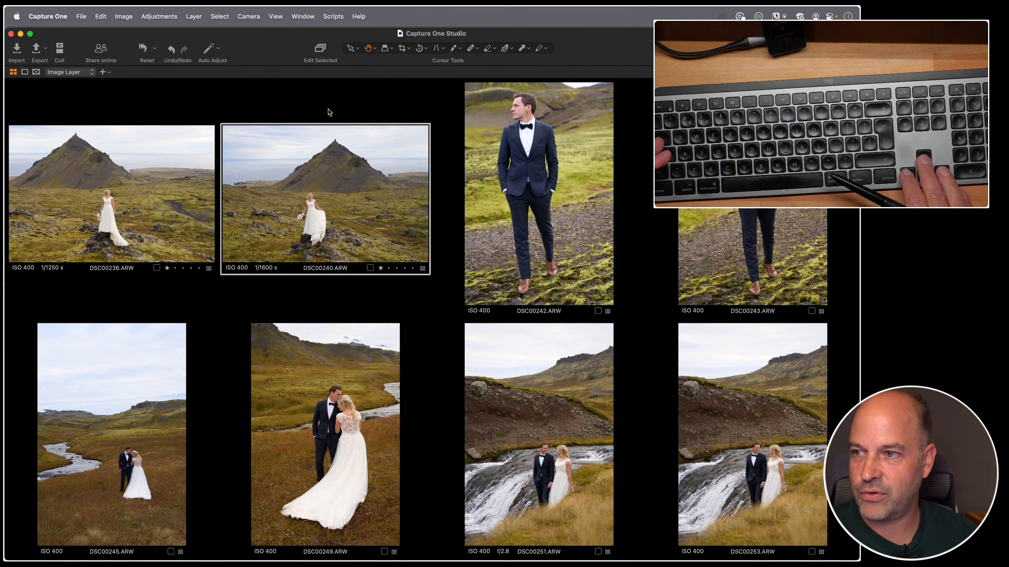
Rate DSC00236.ARW four stars and DSC00240.ARW three stars individually within the selection.
key(Left)
key(4)
key(Right)
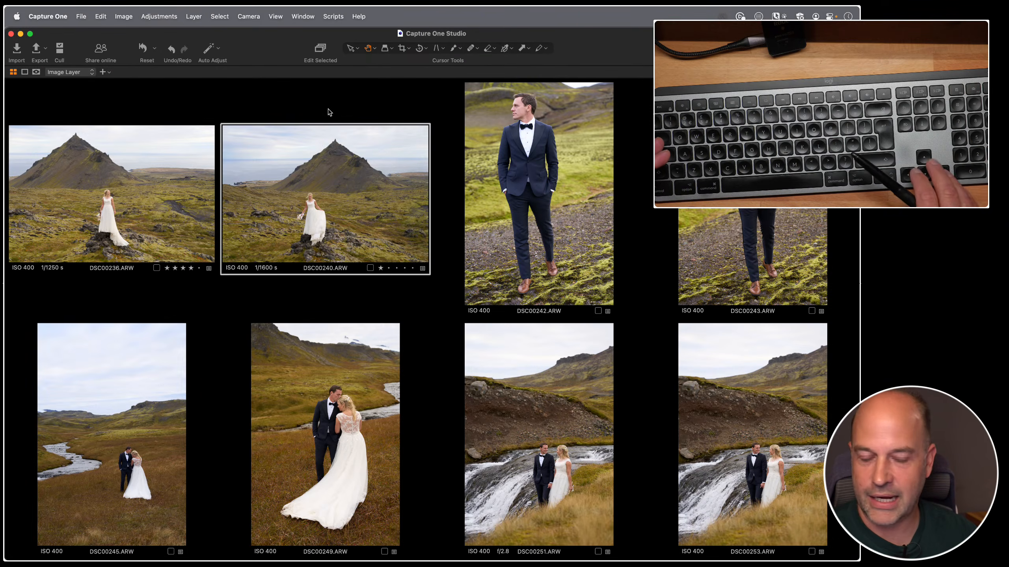
key(3)
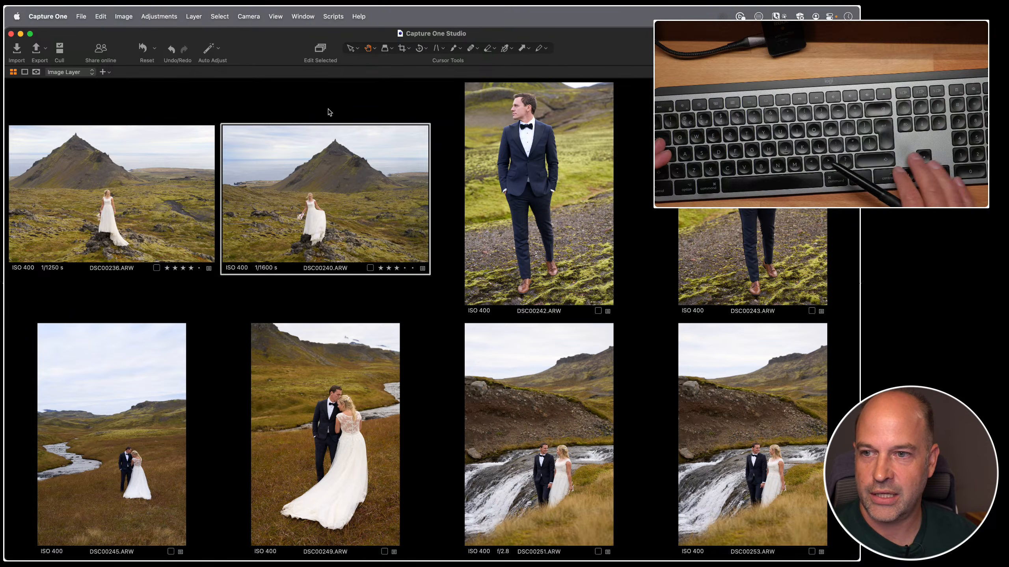
Tag DSC00242.ARW green, DSC00243.ARW red and DSC00245.ARW green while keeping the whole selection.
key(Right)
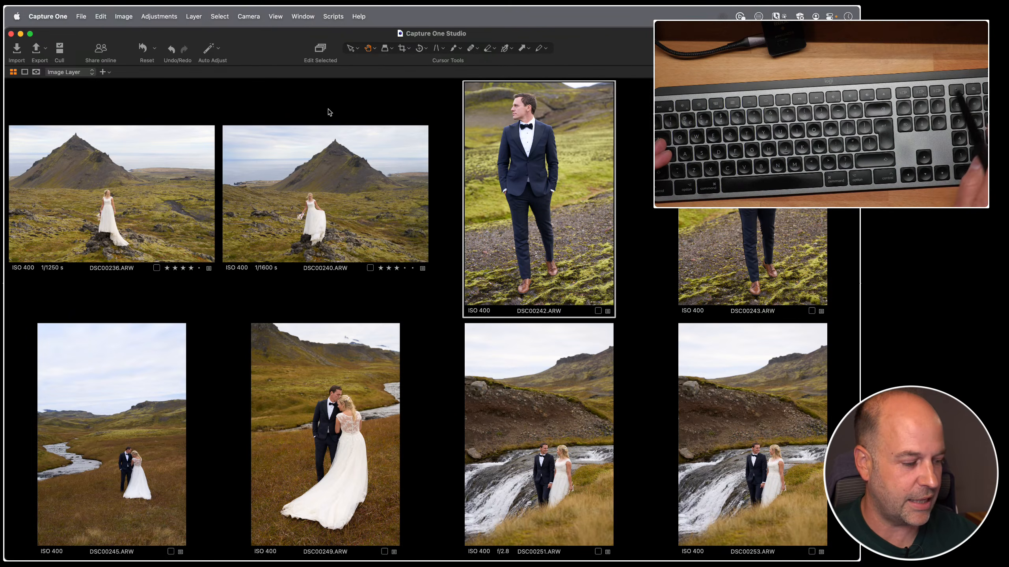
key(plus)
key(Right)
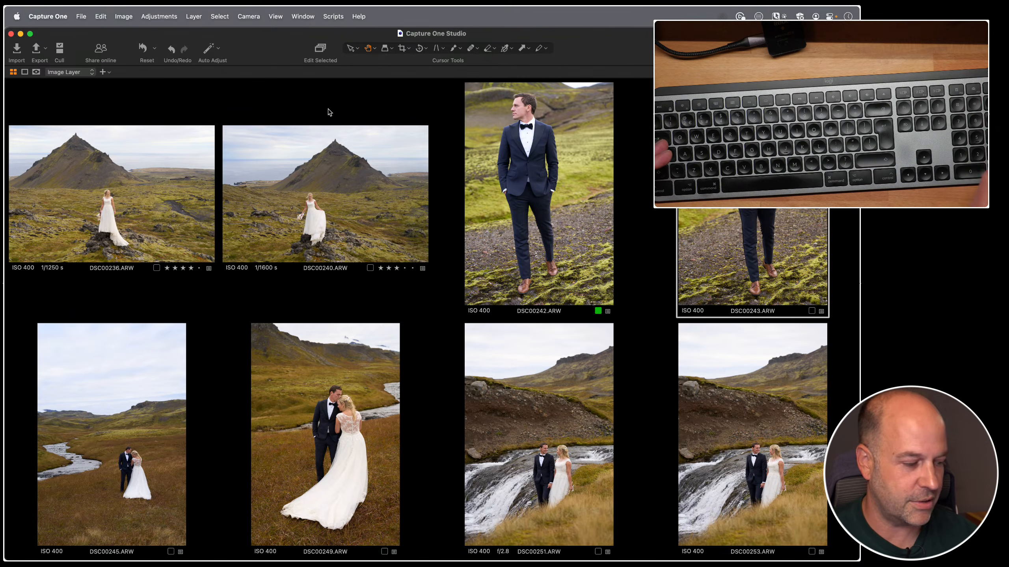
key(minus)
key(Right)
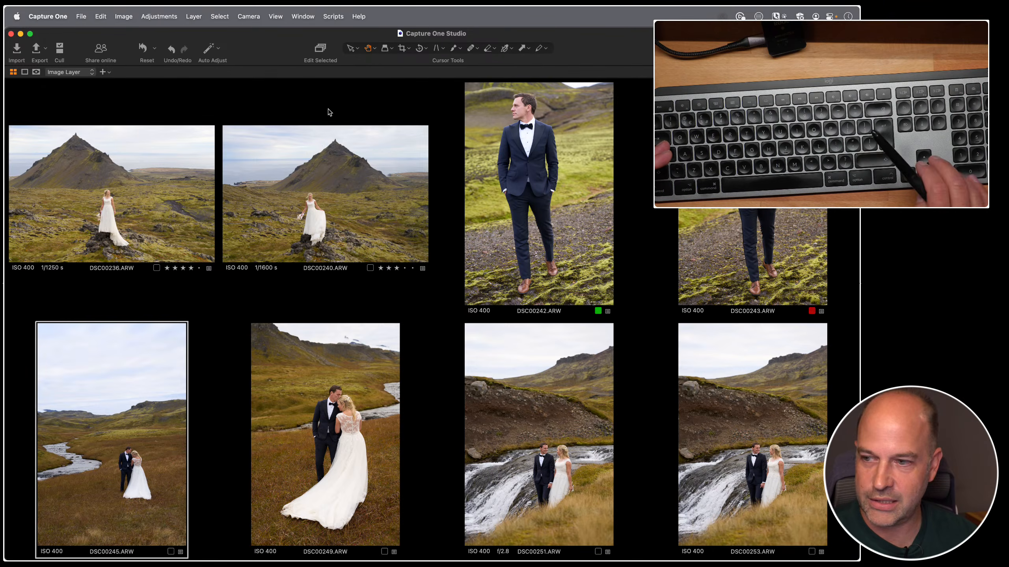
key(plus)
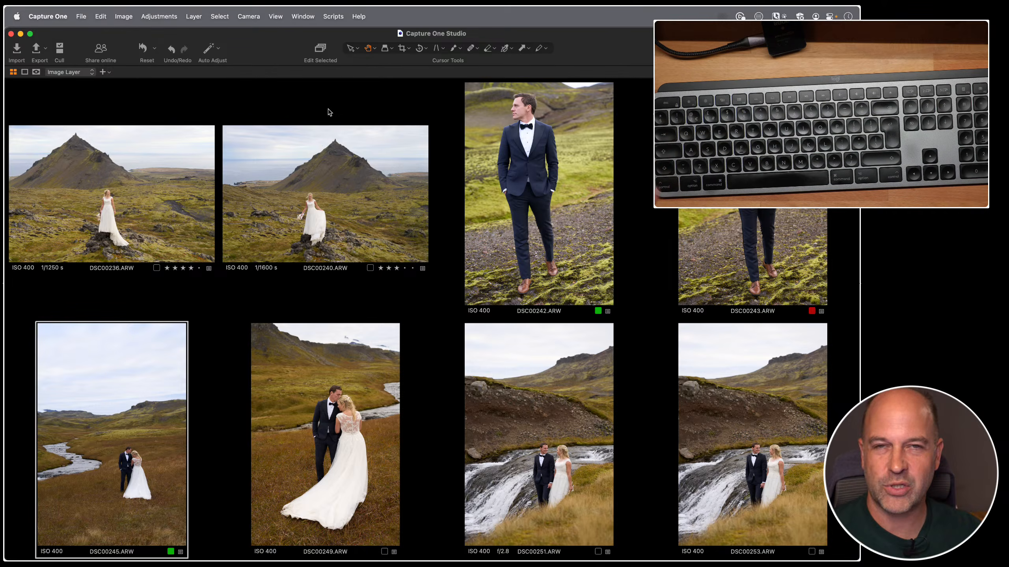
Switch the primary photo repeatedly between DSC00242.ARW and its neighbours to compare them, ending on DSC00243.ARW.
key(Left)
key(Left)
key(Left)
key(Right)
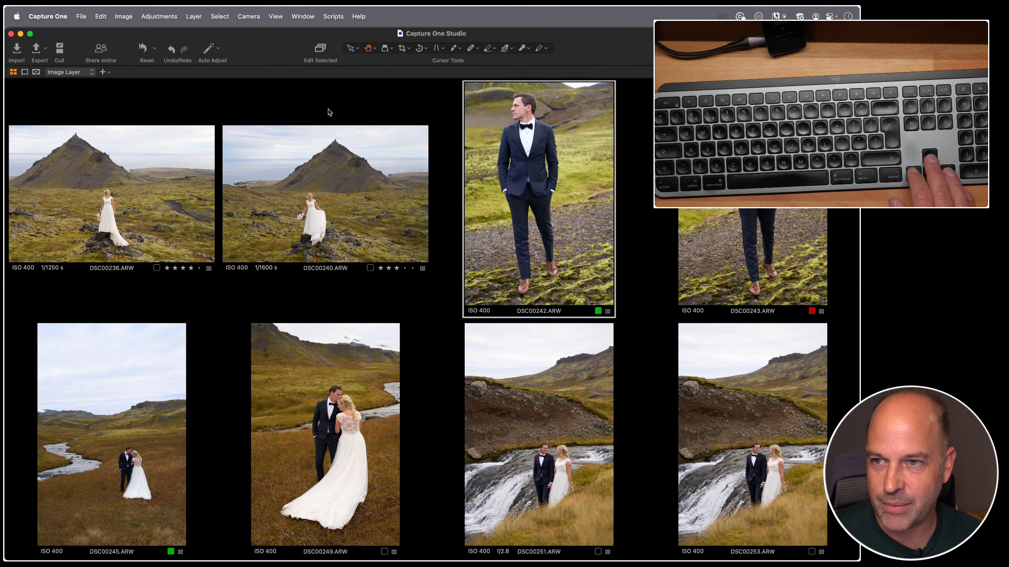
key(Right)
key(Right)
key(Left)
key(Left)
key(Right)
key(Left)
key(Right)
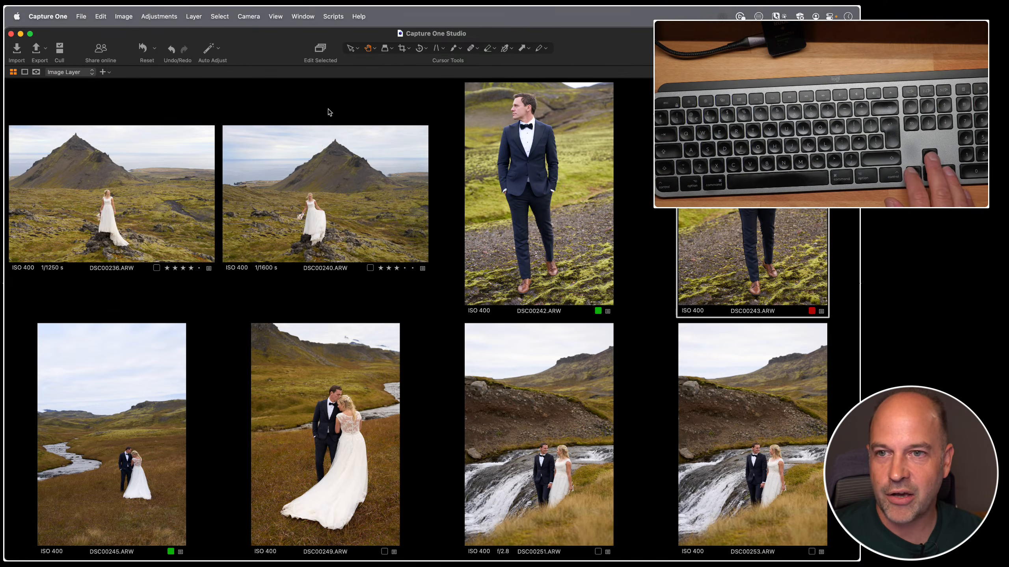
key(Left)
key(Right)
key(Left)
key(Right)
key(Left)
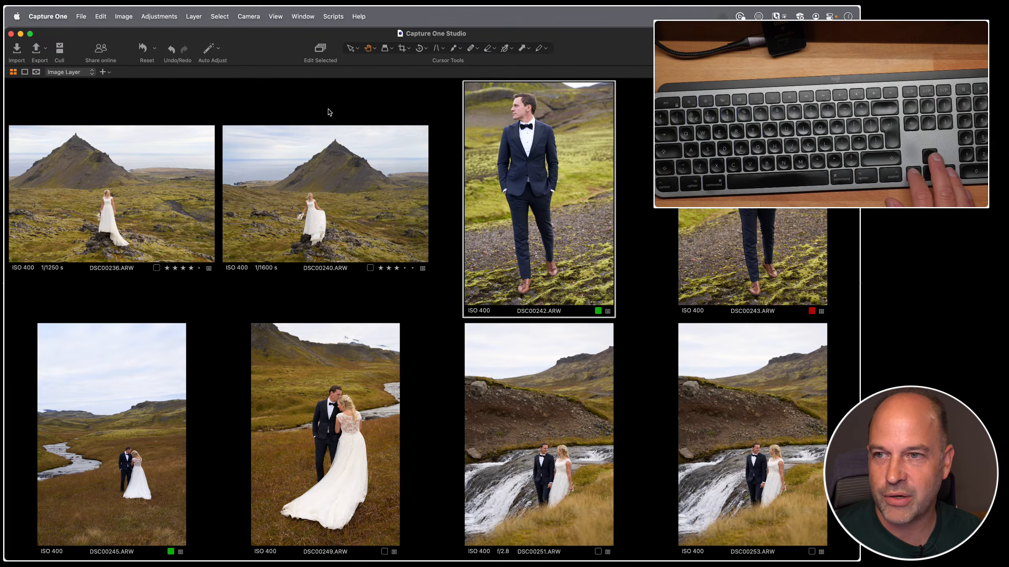
key(Right)
key(Left)
key(Right)
key(Left)
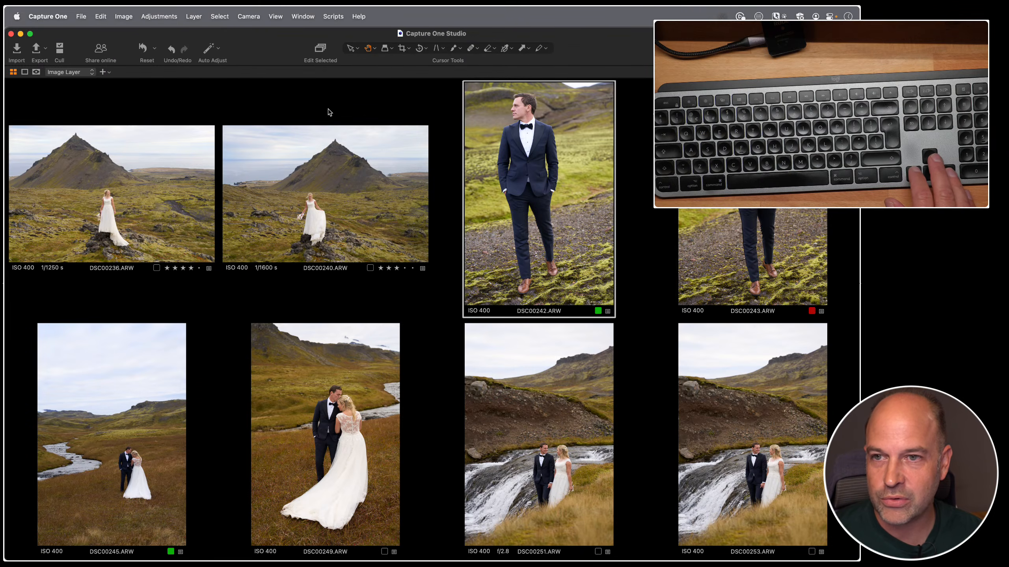
key(Right)
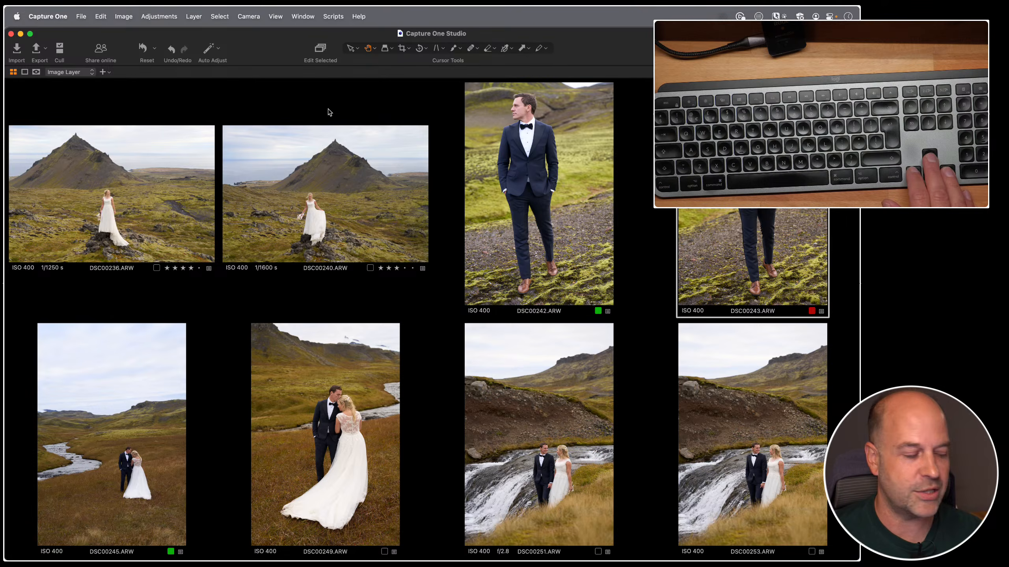
Tag DSC00243.ARW green and DSC00242.ARW red while keeping the whole selection.
key(plus)
key(Left)
key(minus)
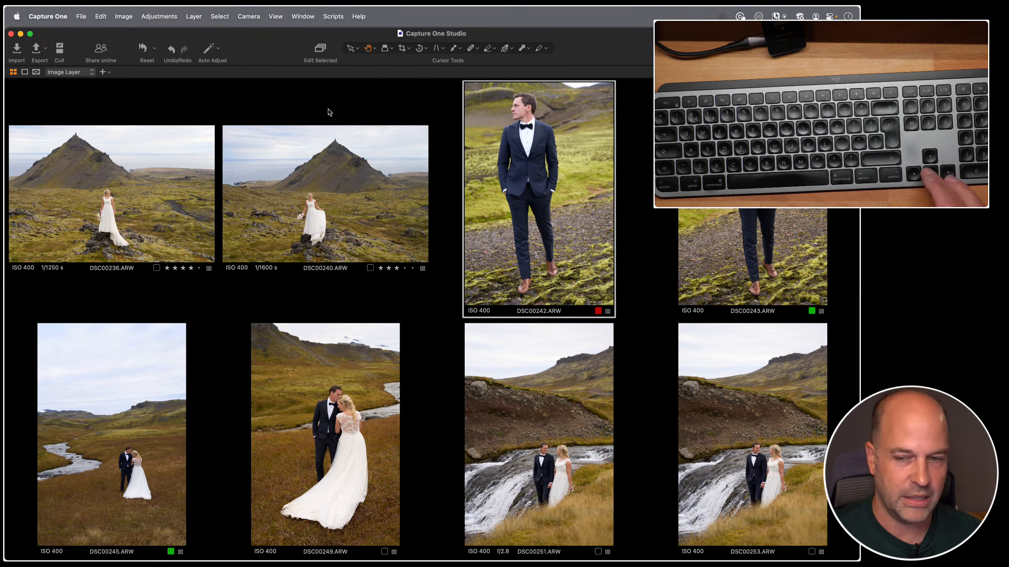
Examine the couple's faces at close zoom in DSC00251.ARW and DSC00253.ARW, and return both photos to the full view.
click(547, 397)
double_click(543, 460)
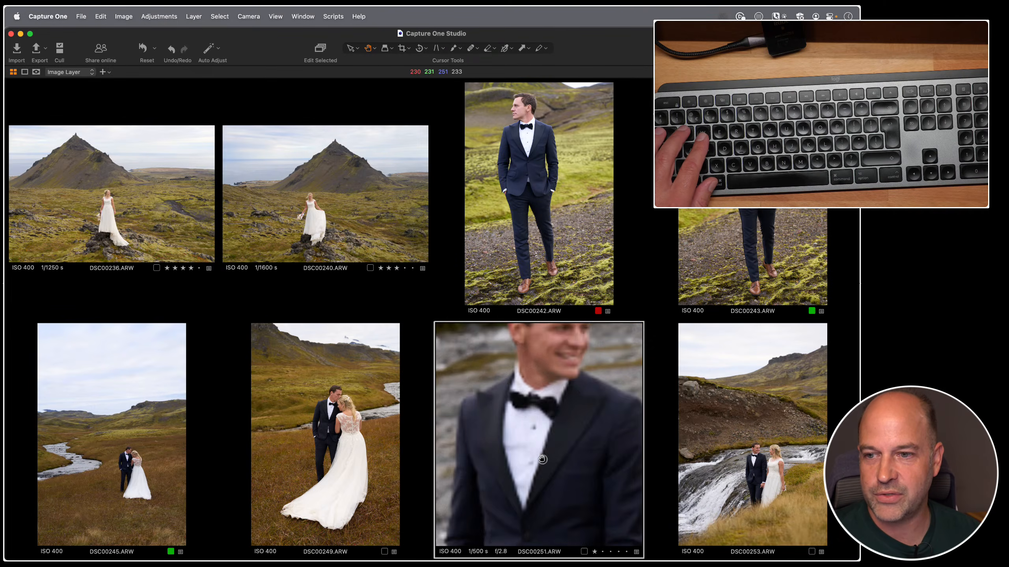
drag(548, 365, 552, 463)
click(771, 468)
double_click(771, 467)
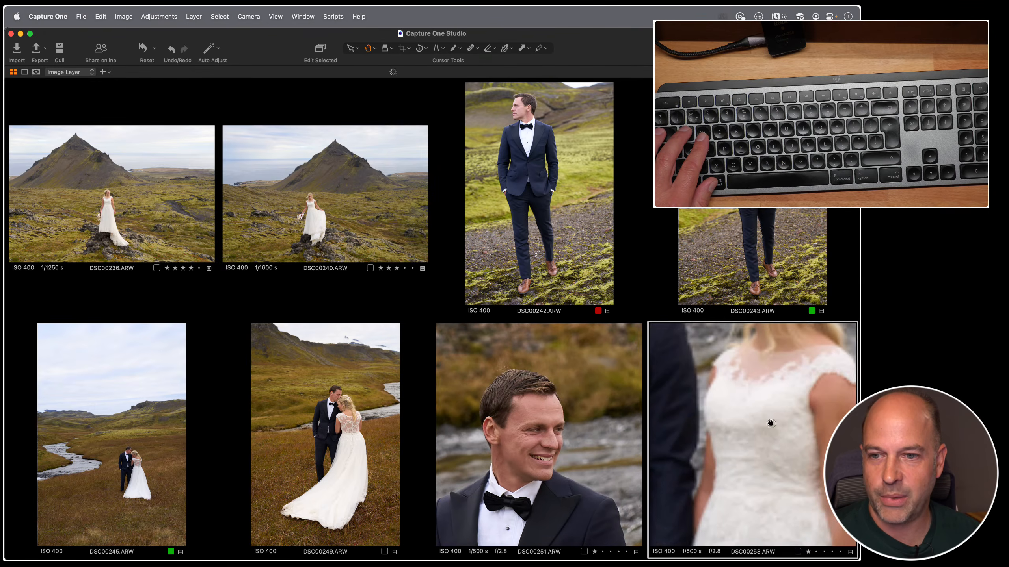
drag(768, 422, 868, 554)
drag(744, 454, 732, 453)
drag(579, 449, 548, 400)
drag(746, 425, 725, 419)
double_click(555, 452)
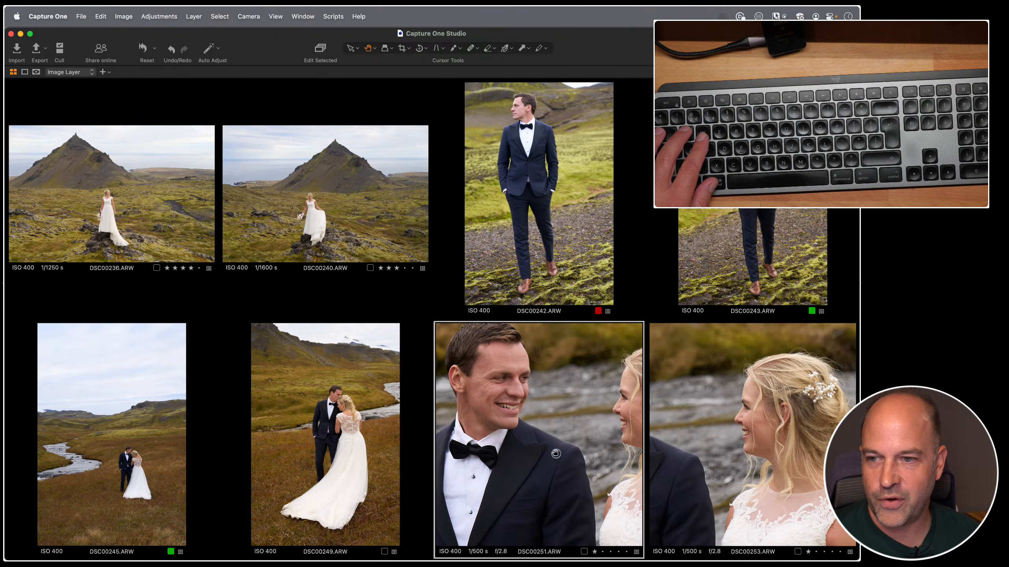
double_click(735, 444)
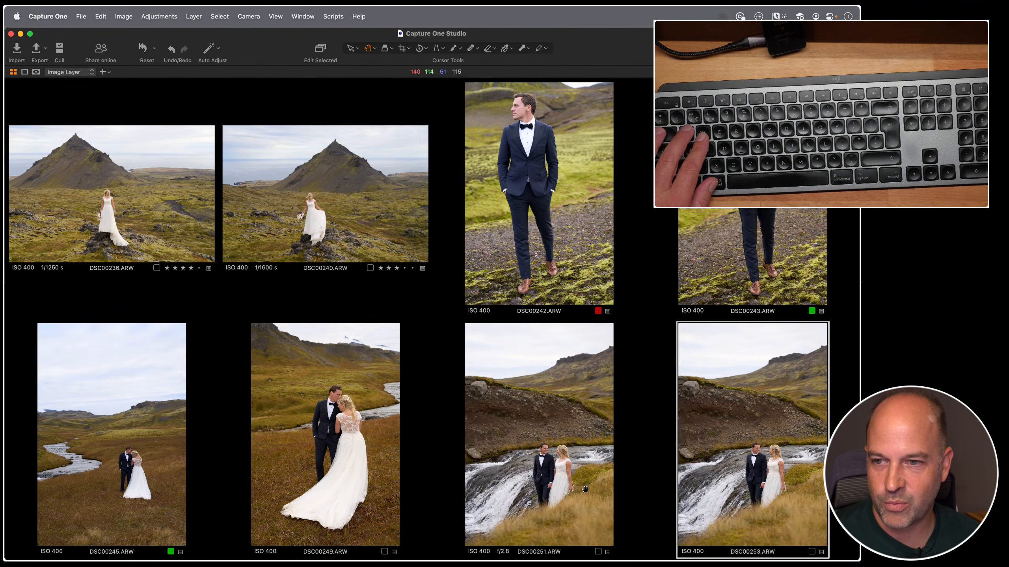
Tag DSC00253.ARW green and bring back the browser and the editing tools.
click(628, 528)
click(767, 514)
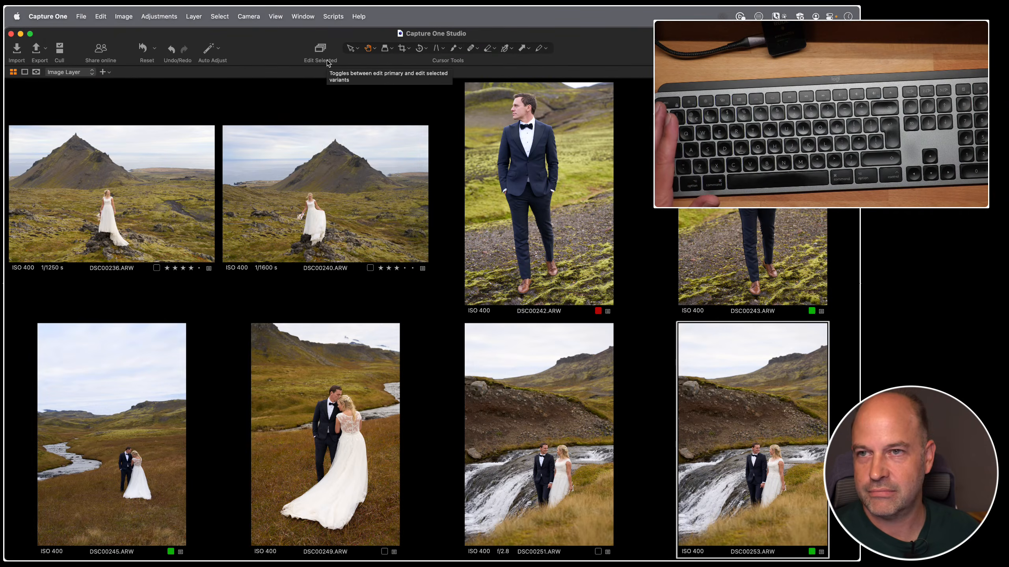
key(super+b)
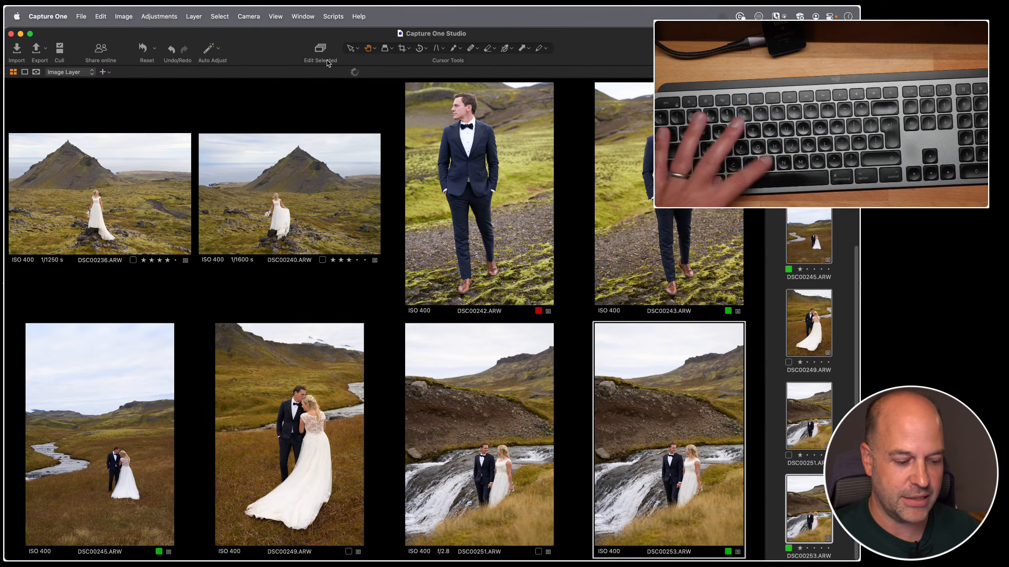
key(super+t)
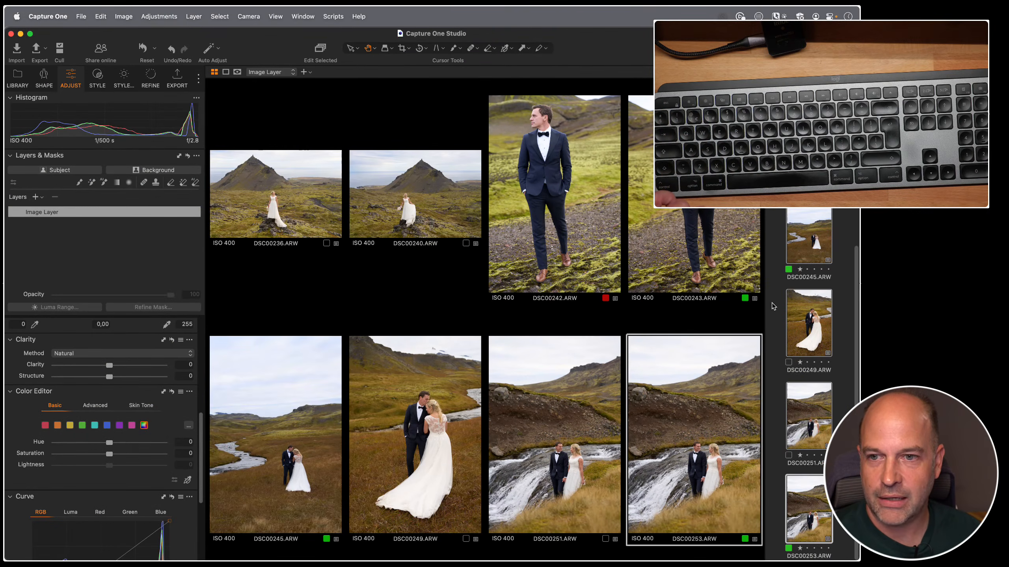
View DSC00245.ARW, DSC00249.ARW and DSC00251.ARW one at a time, and select all photos again with DSC00249.ARW as the primary.
click(812, 260)
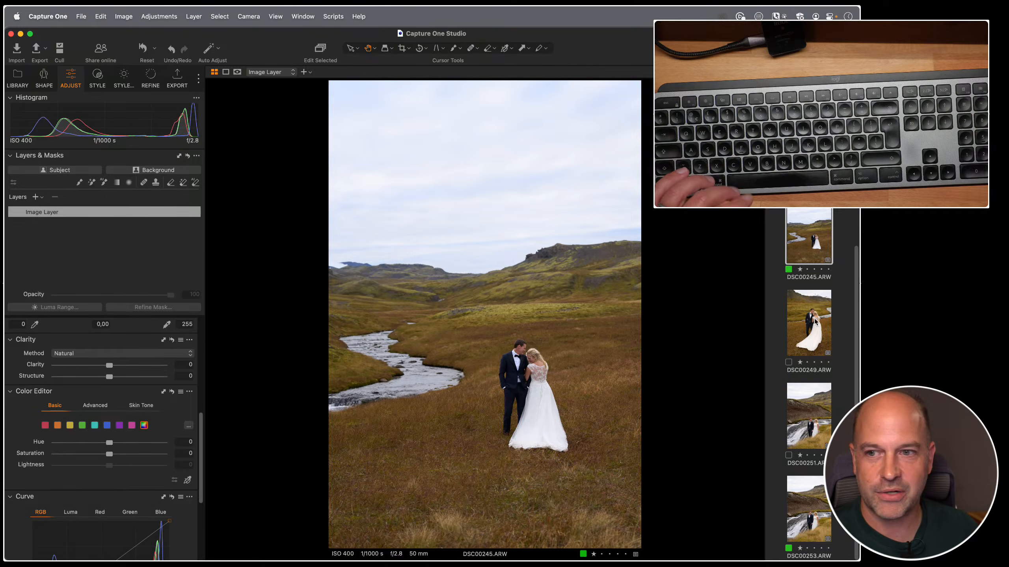
click(819, 314)
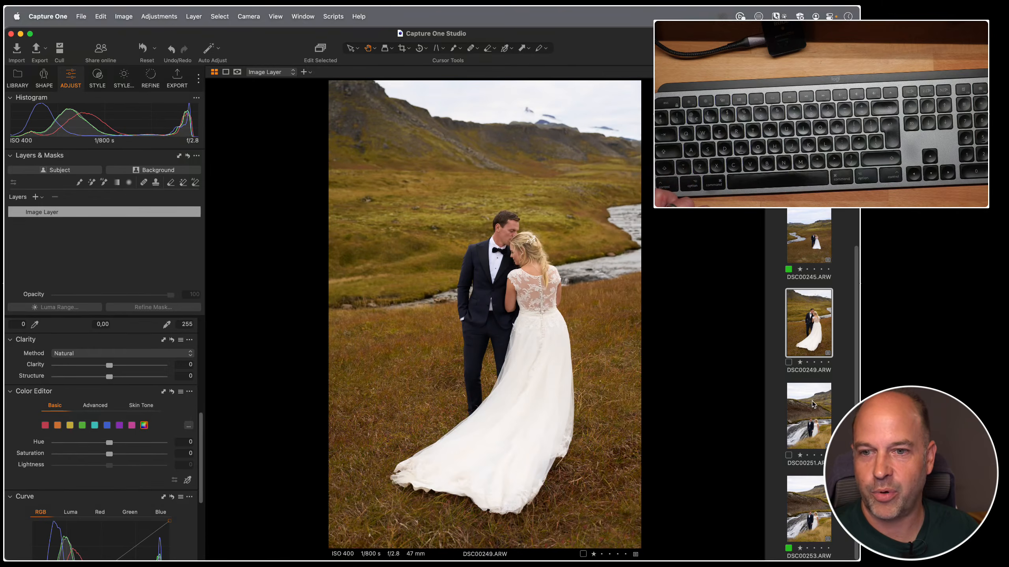
click(812, 405)
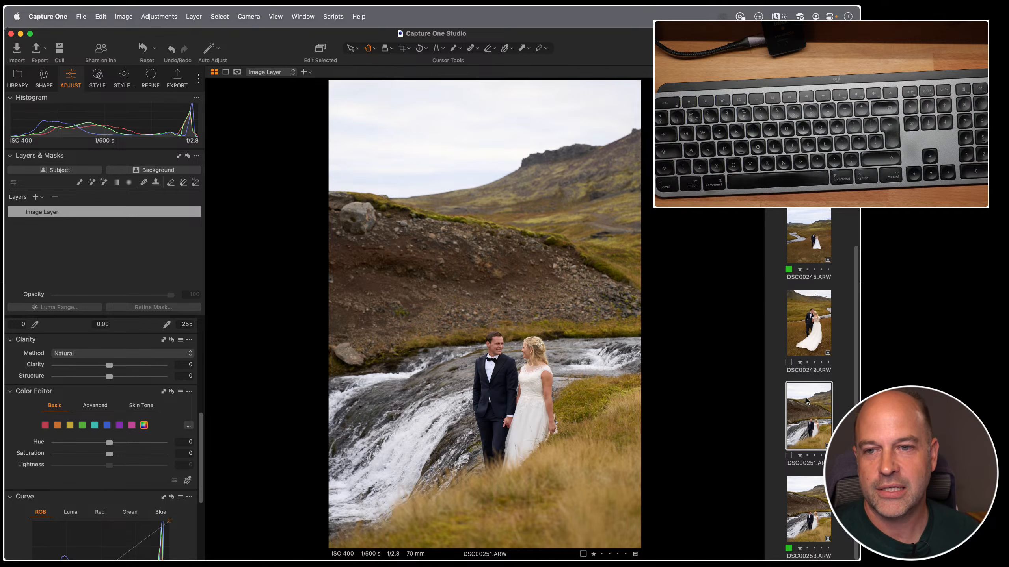
click(795, 329)
key(cmd+a)
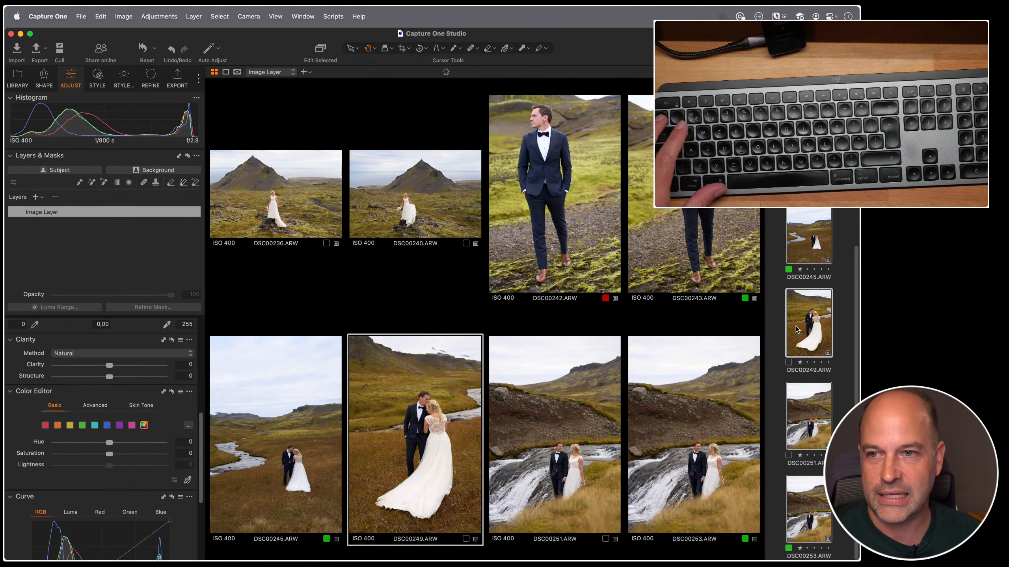
Look through the commands available for the selected photos to find a way to delete them.
right_click(795, 329)
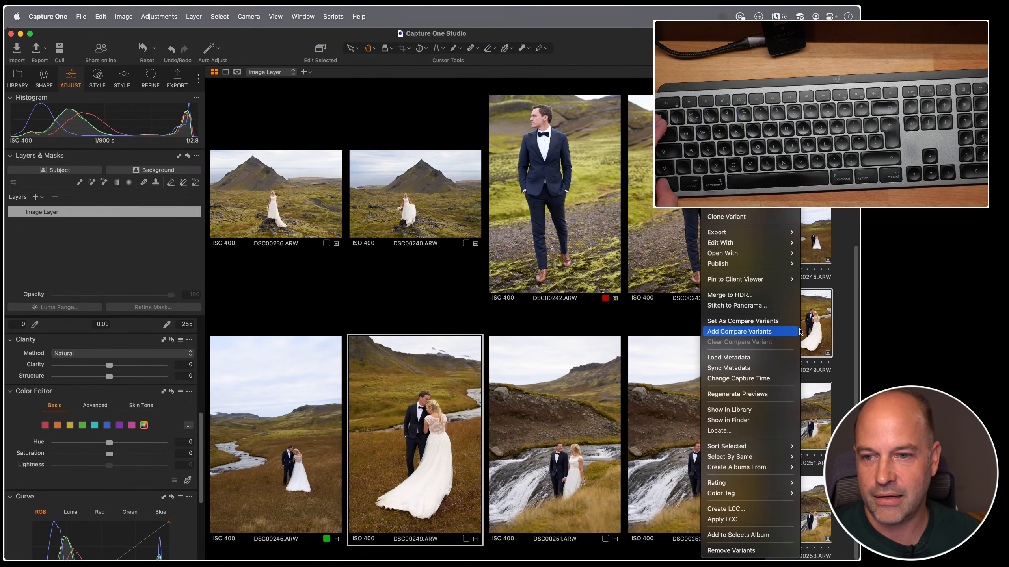
click(796, 332)
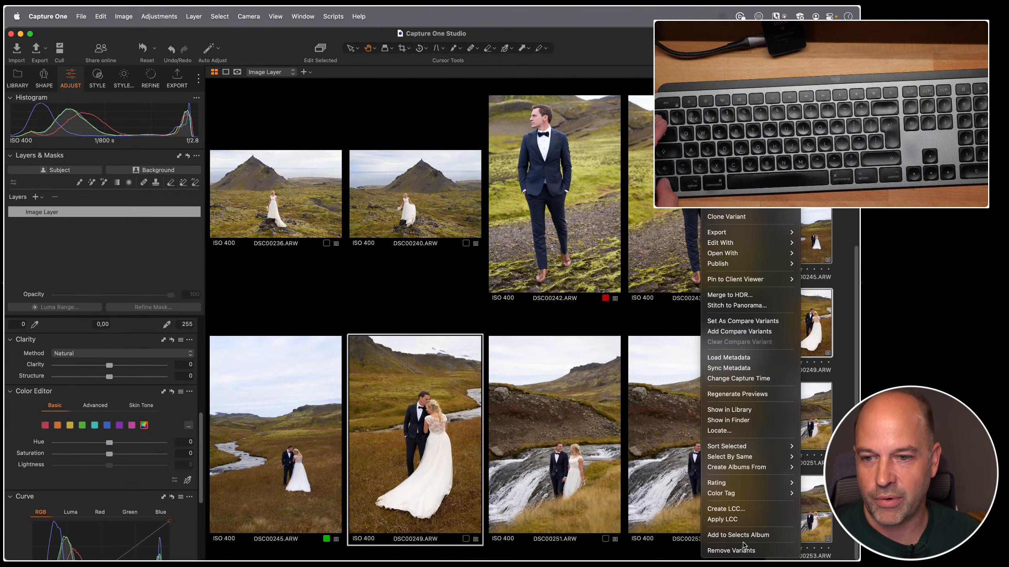
click(633, 311)
click(97, 15)
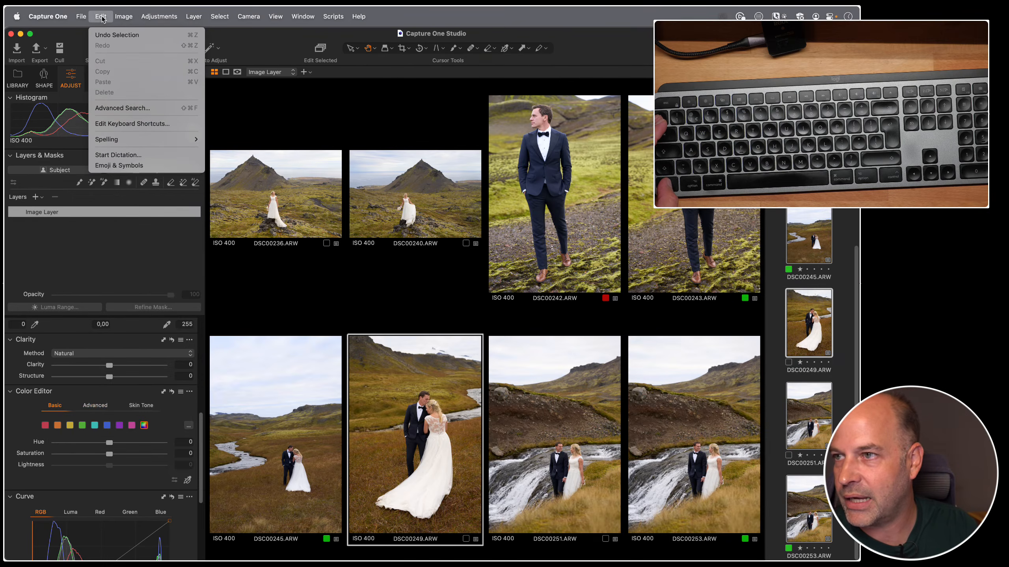
mouse_move(83, 15)
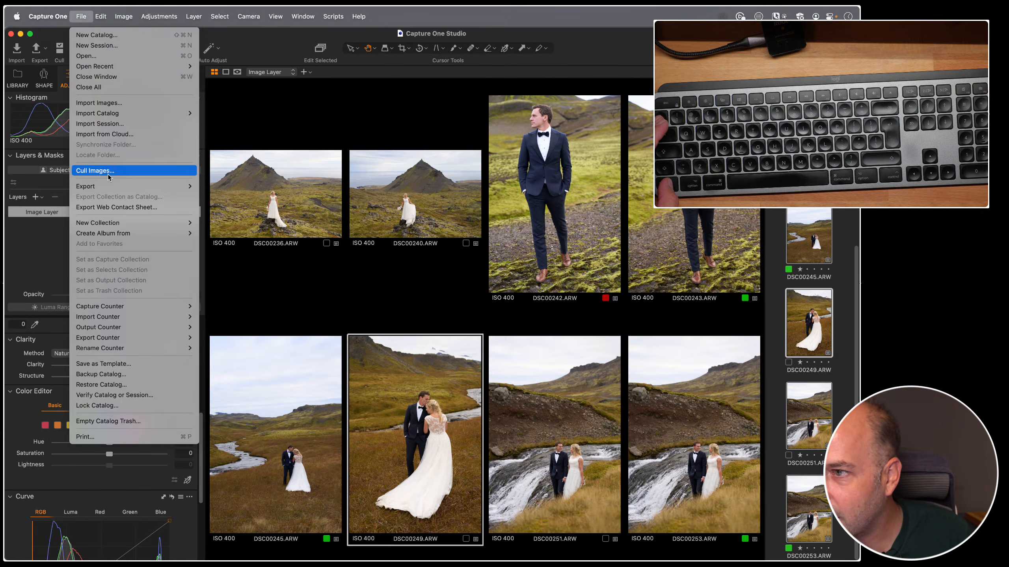
mouse_move(127, 11)
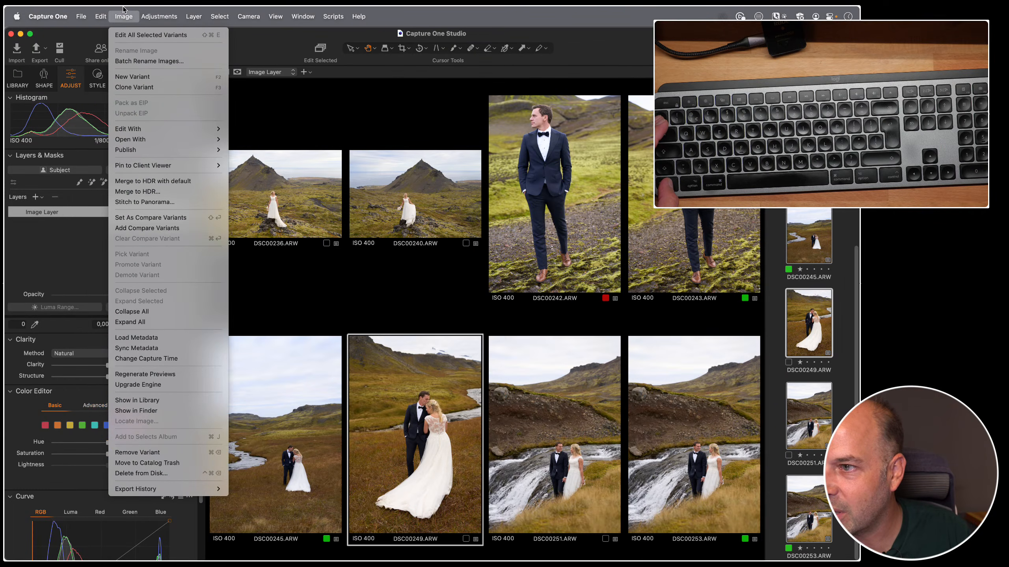
Search the application's commands for "delete" and locate Delete from Disk without running it.
mouse_move(351, 19)
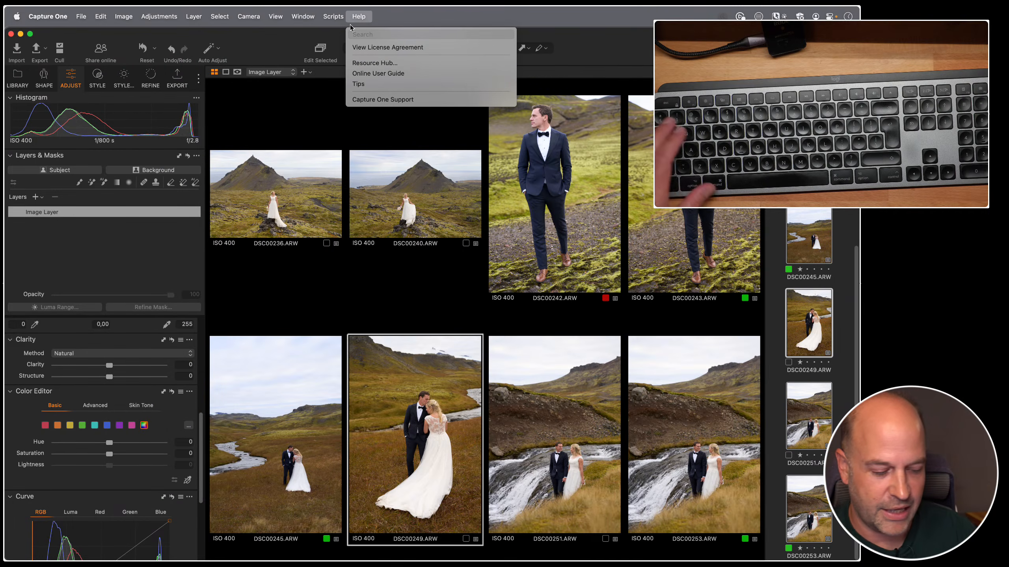
text(delet)
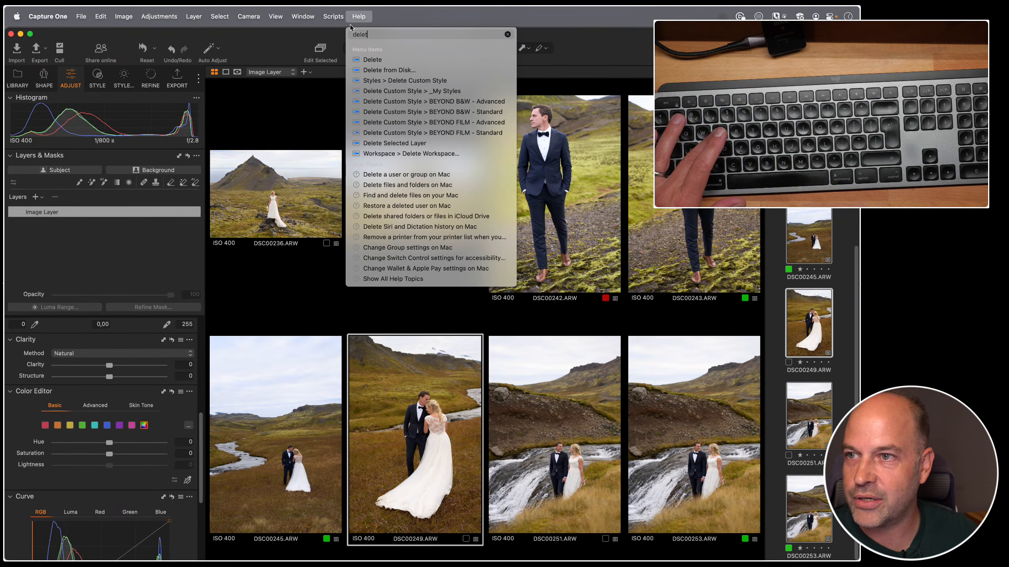
text(e)
mouse_move(397, 70)
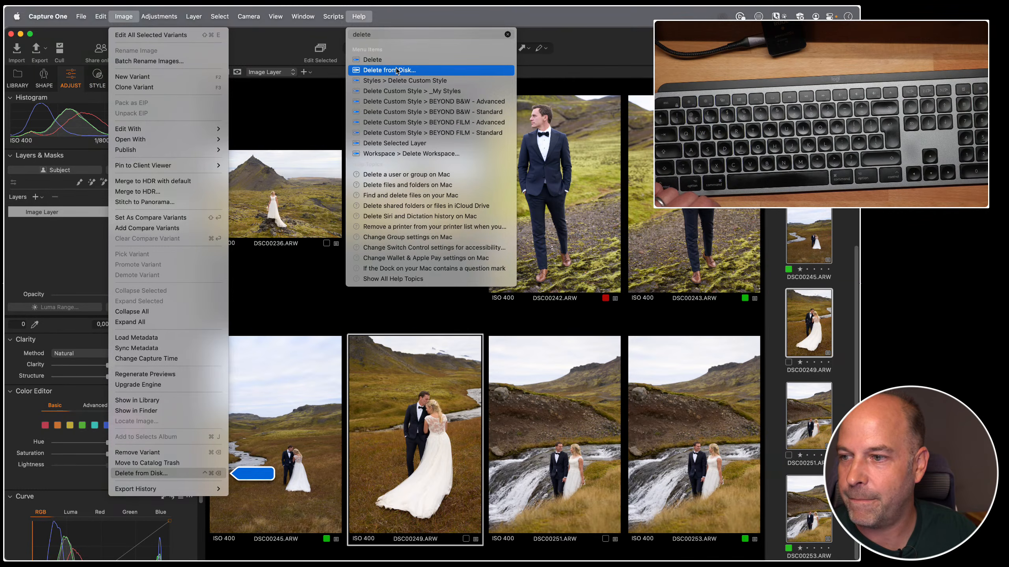
click(262, 299)
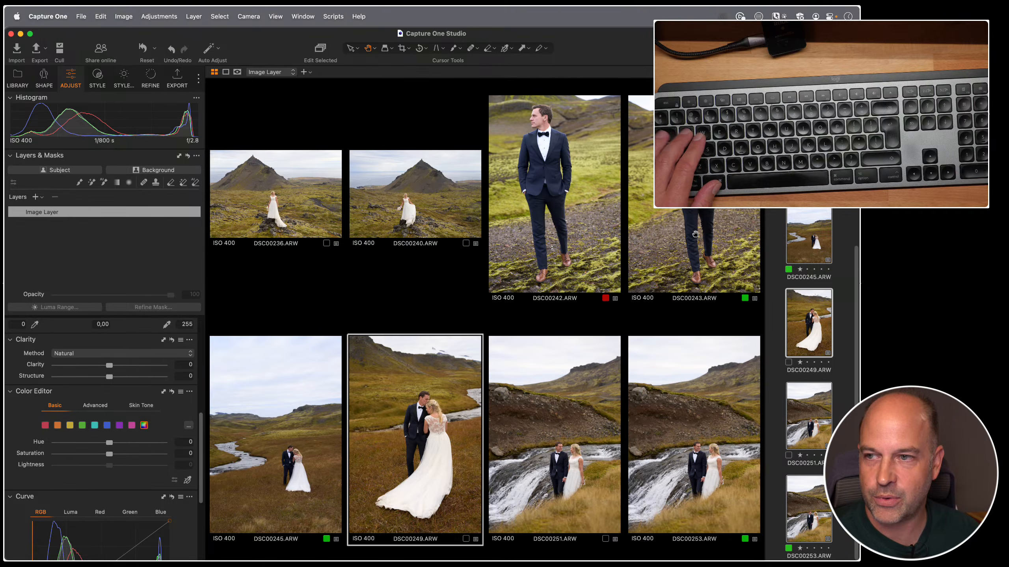
Turn on Edit Selected, clear the photo selection and select only DSC00243.ARW.
click(321, 49)
click(776, 187)
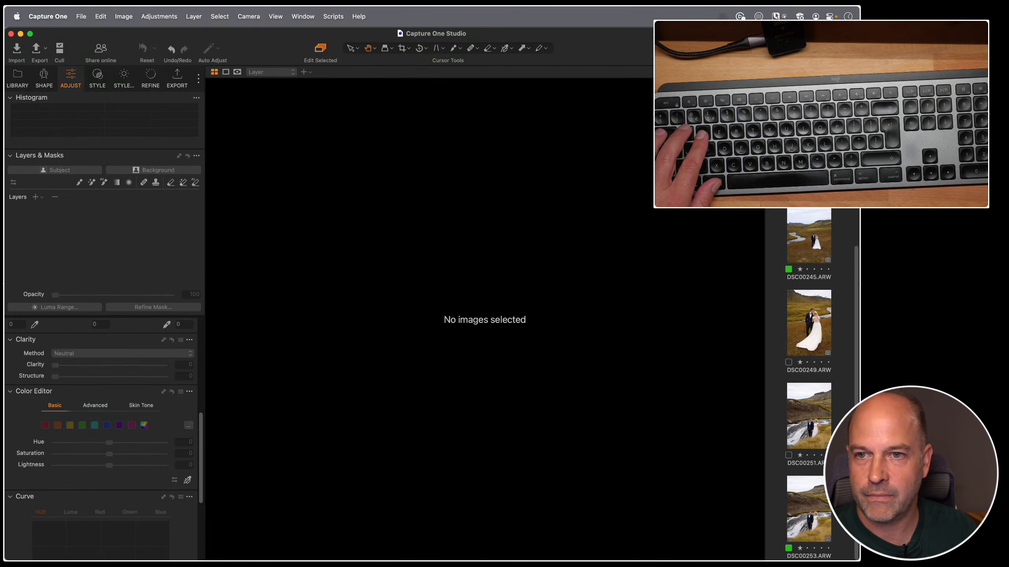
click(804, 147)
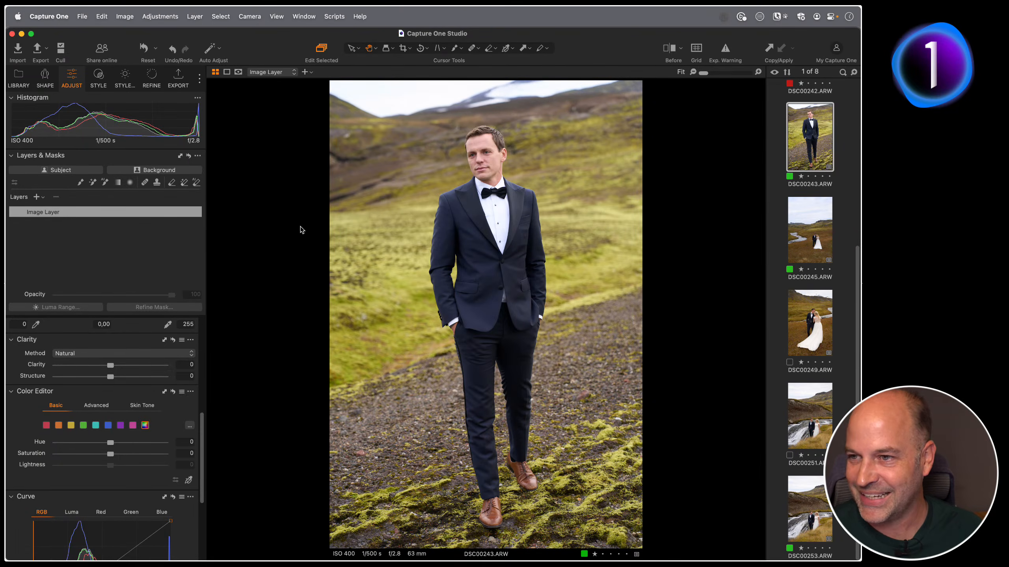
Open the Dust Removal album in Hidden Gems and float the Dust Removal tool over the viewer.
click(18, 78)
click(94, 319)
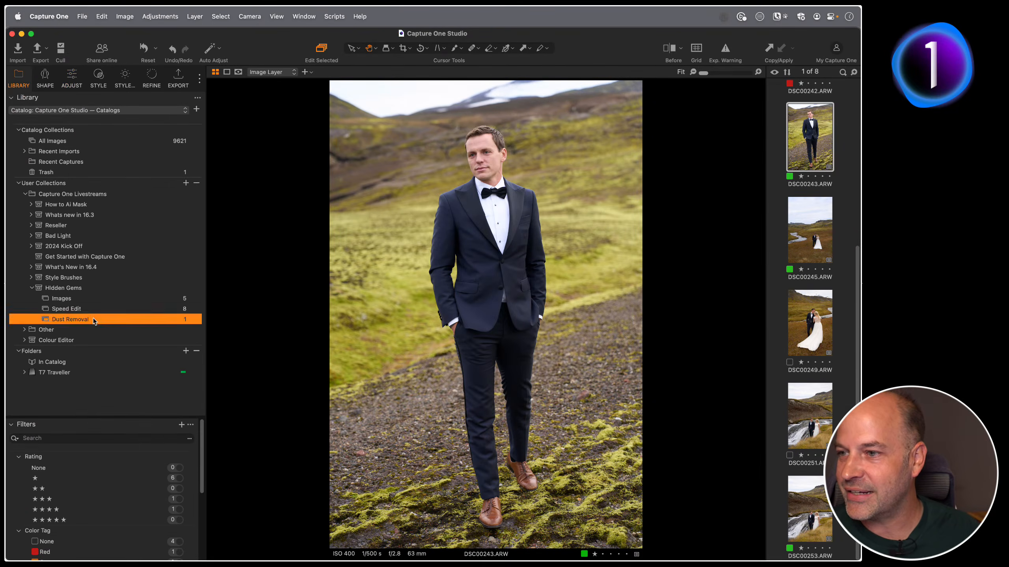
click(152, 77)
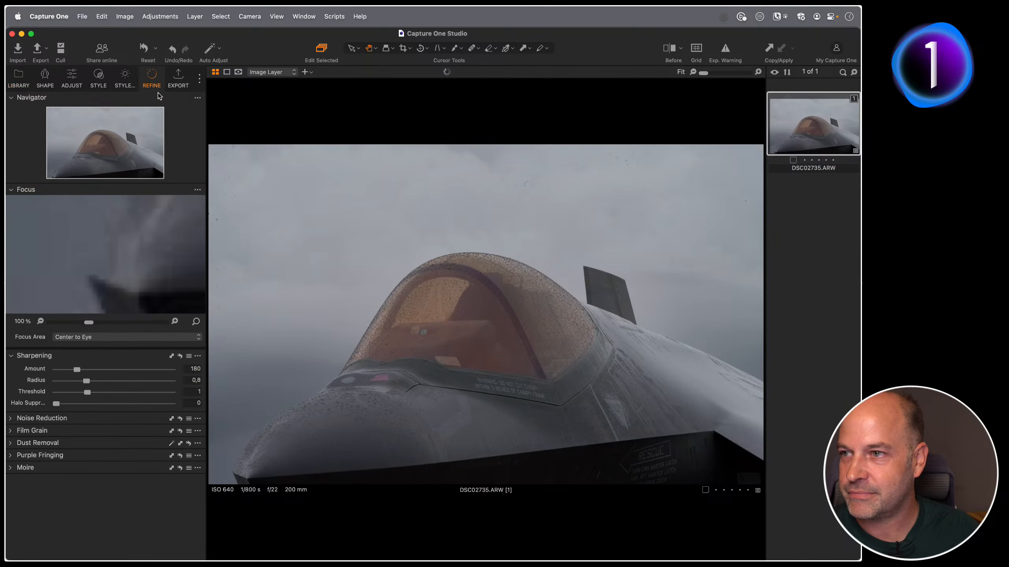
drag(48, 442, 249, 107)
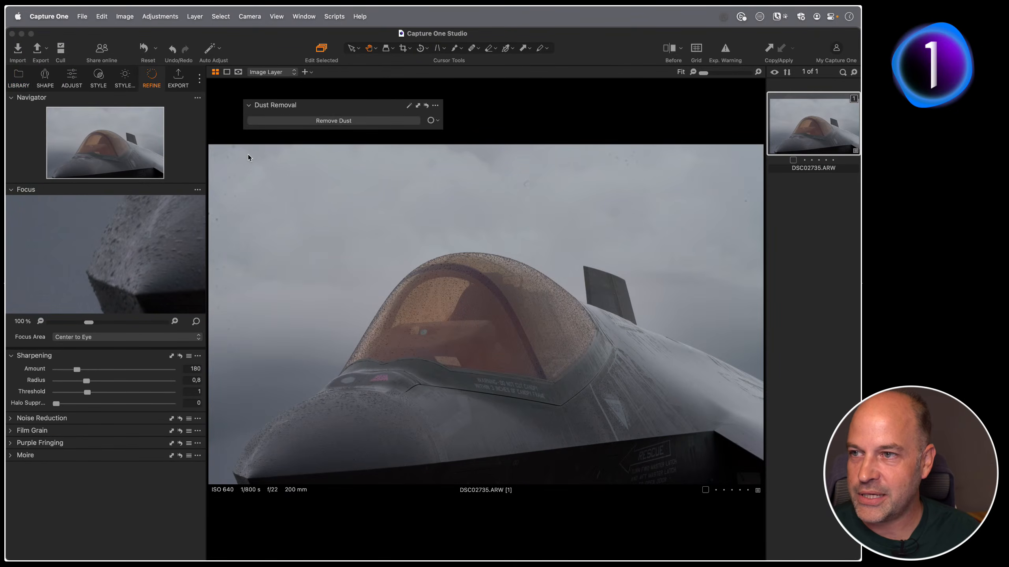
Try manual dust removal on the sky above the jet's canopy and reset the Dust Removal adjustments.
click(428, 121)
right_click(508, 172)
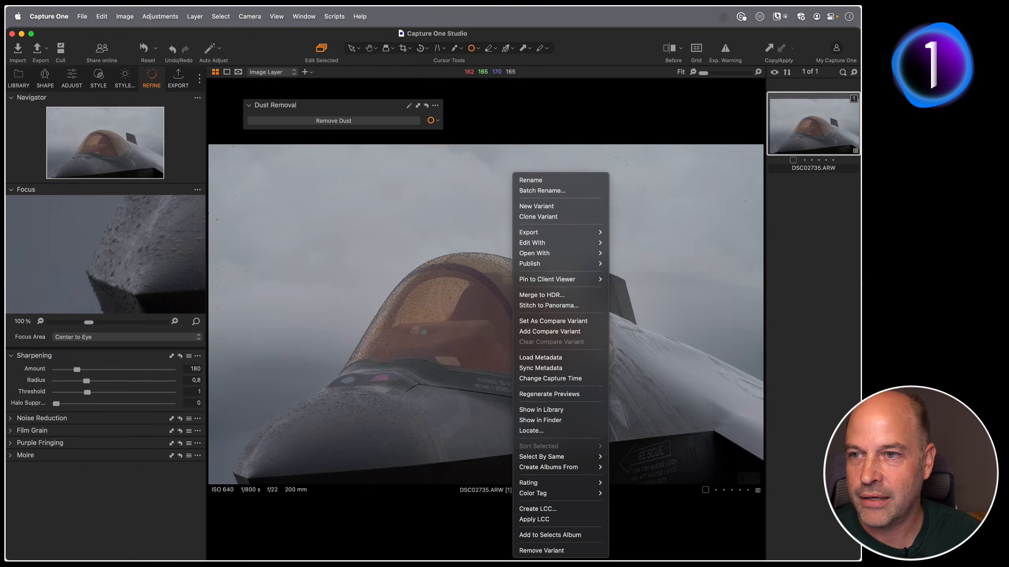
click(528, 180)
click(524, 179)
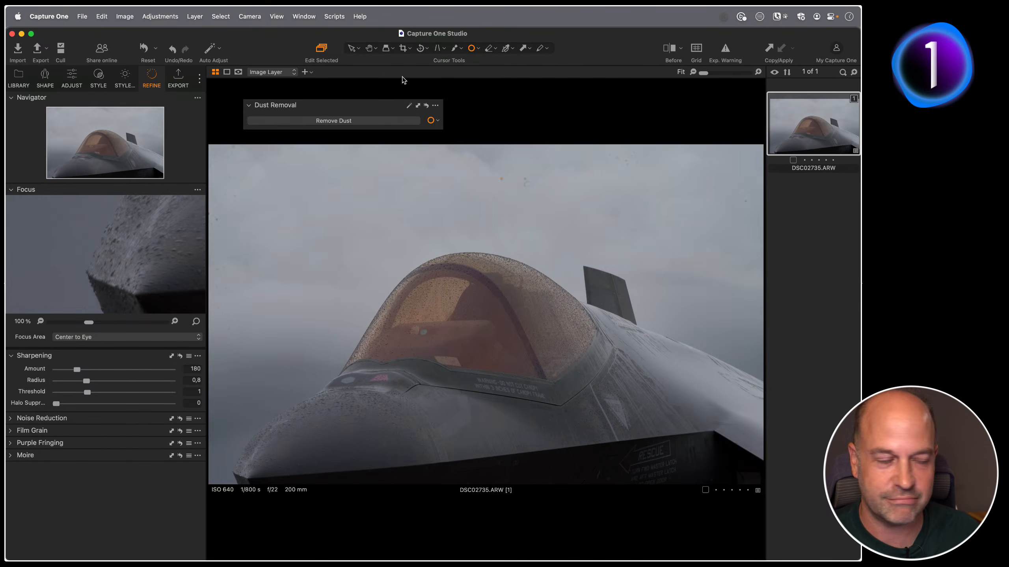
click(427, 106)
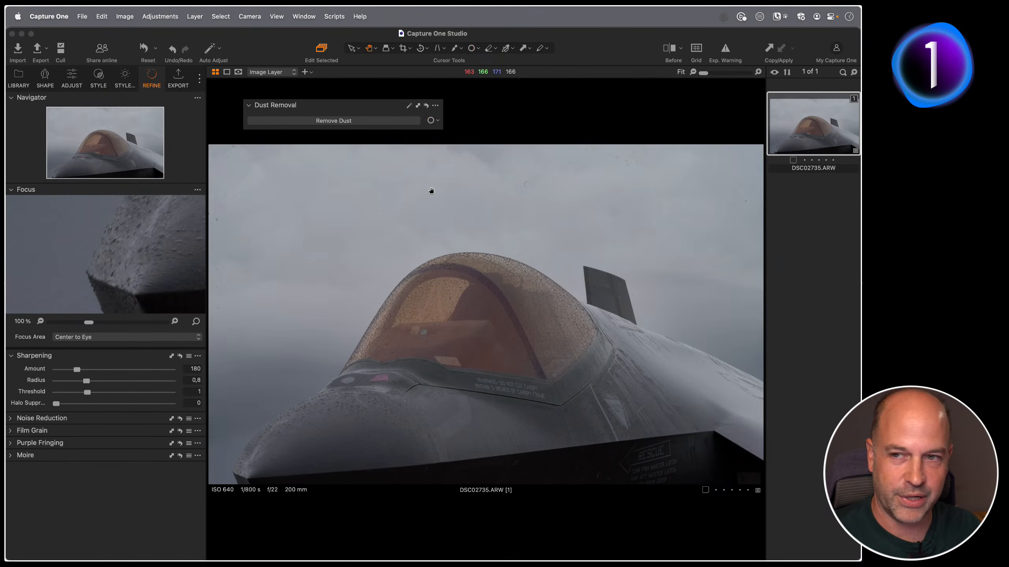
Examine the sky of DSC02735.ARW at 100% for dust spots and return to the full view.
drag(238, 232, 376, 162)
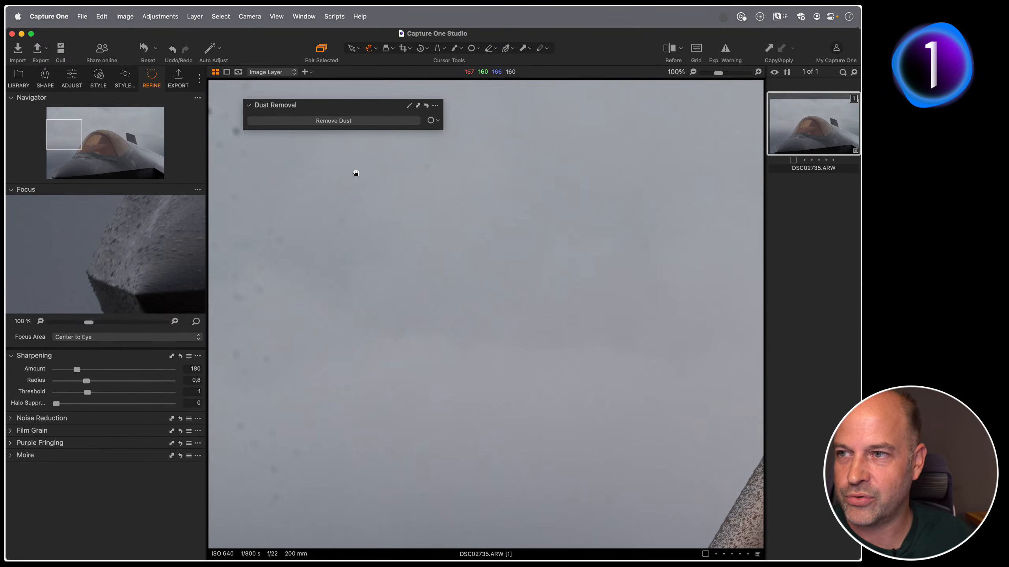
key(super+0)
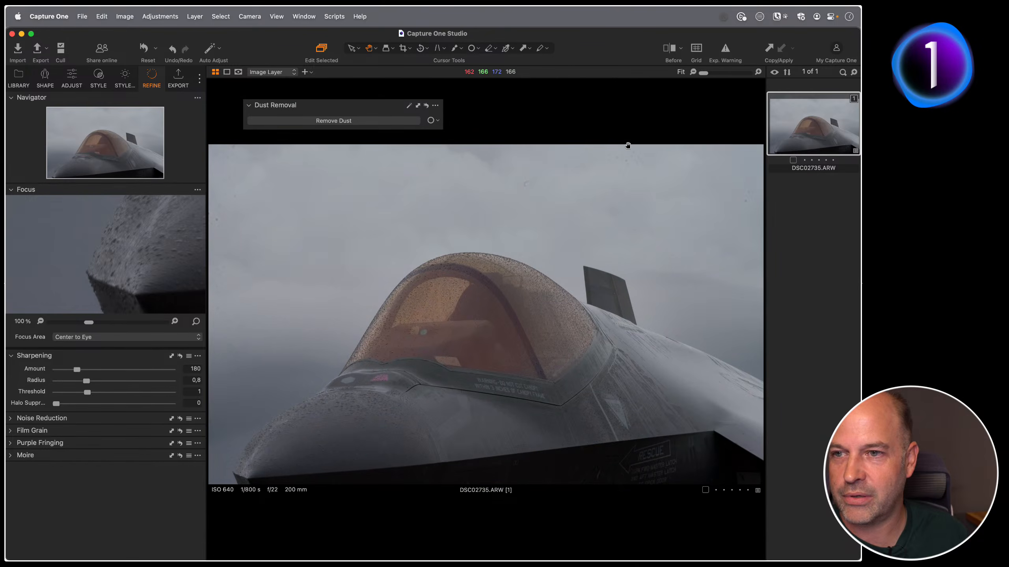
double_click(432, 177)
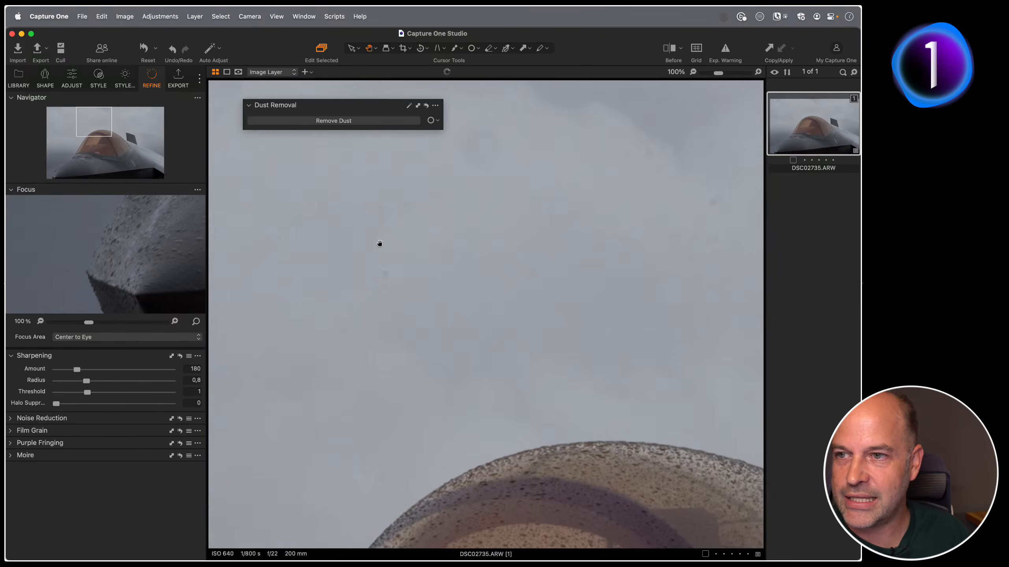
drag(378, 243, 496, 203)
drag(444, 239, 211, 256)
drag(522, 260, 219, 254)
drag(461, 253, 214, 248)
drag(581, 234, 333, 228)
drag(498, 254, 328, 259)
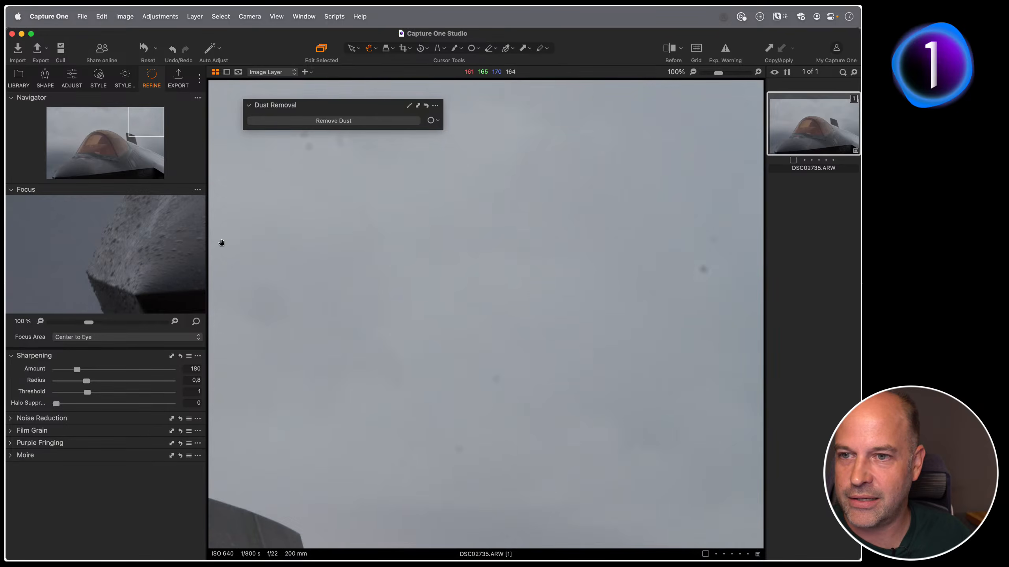
key(super+0)
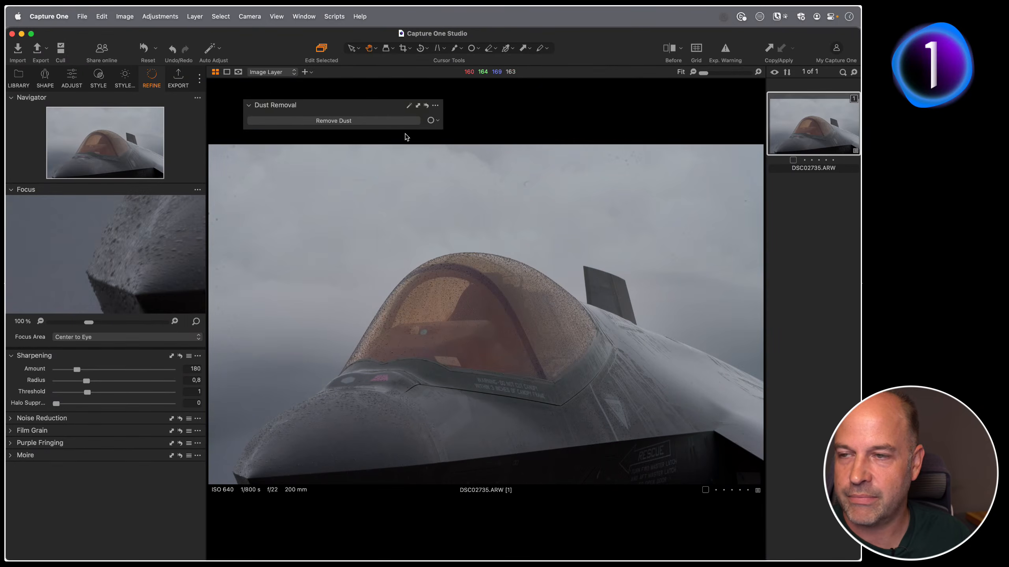
Run the automatic Remove Dust function on DSC02735.ARW.
click(330, 122)
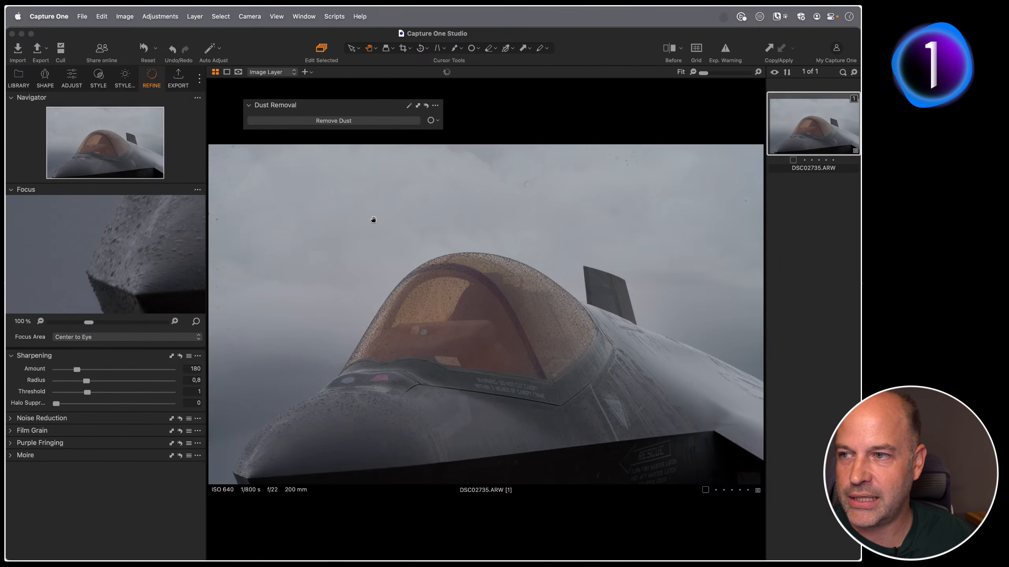
Check the sky above the jet's canopy at 100% for remaining dust and run Remove Dust again.
click(215, 226)
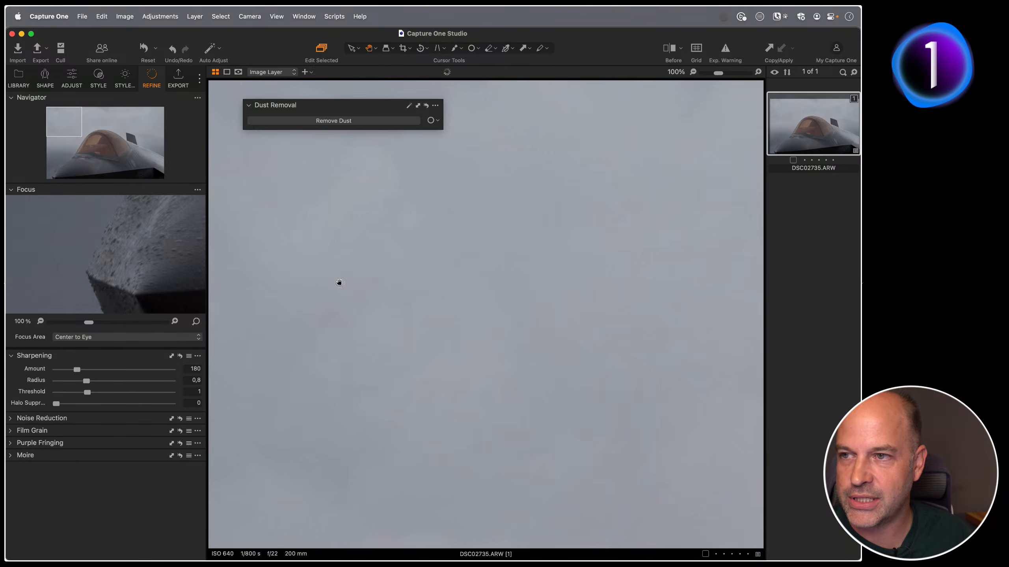
scroll(640, 204, right, 10)
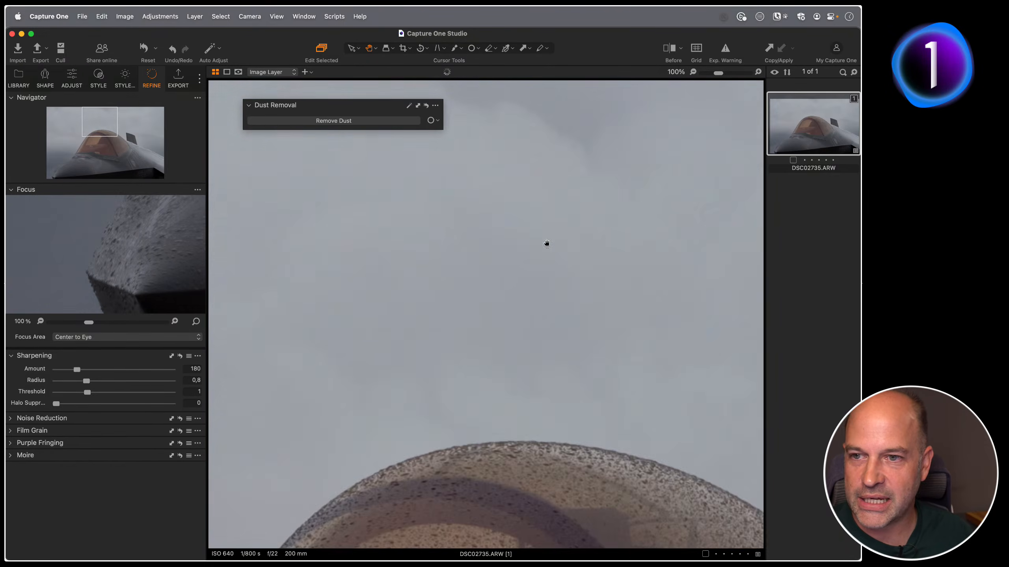
scroll(575, 272, down, 3)
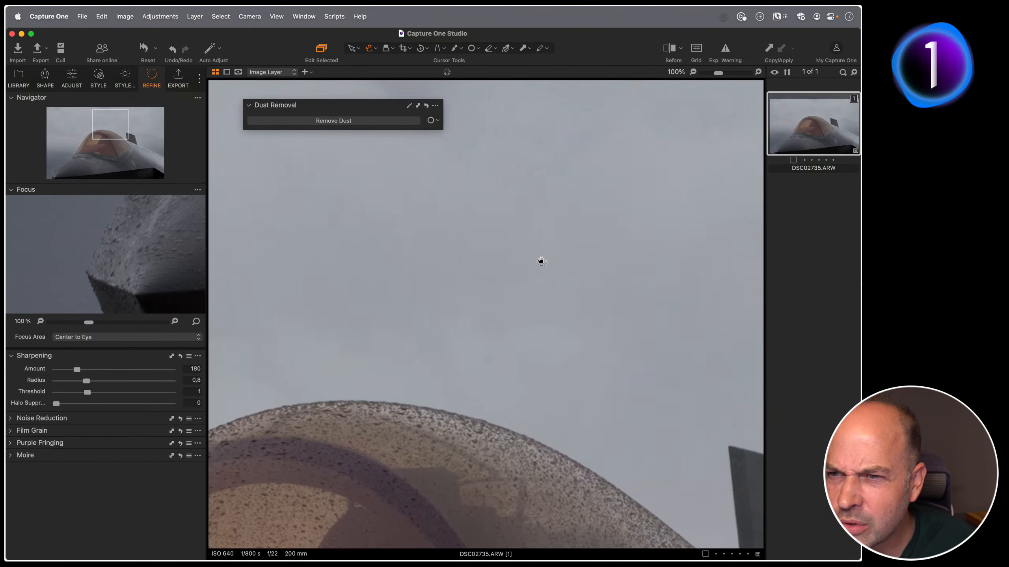
drag(575, 265, 592, 349)
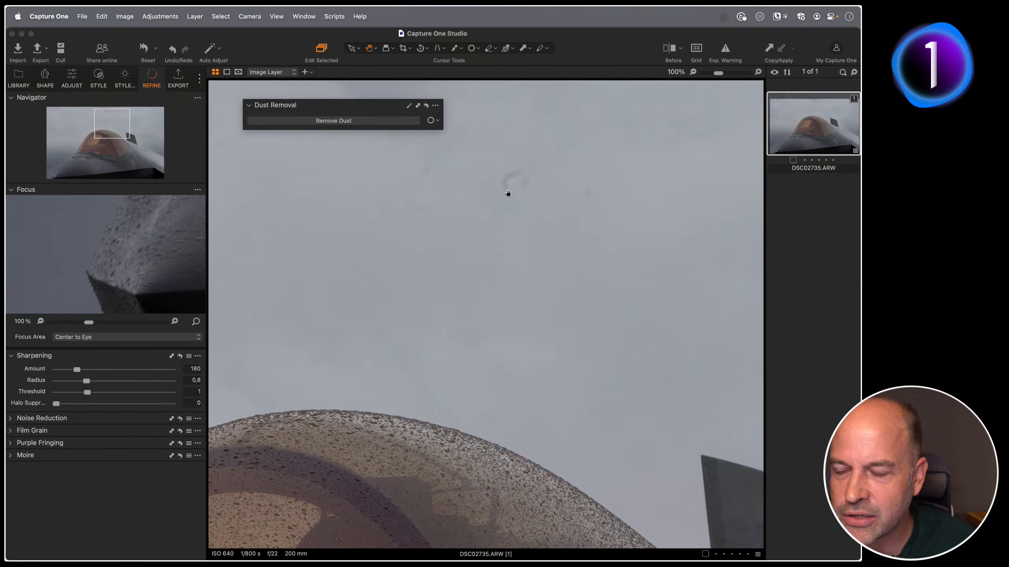
drag(508, 194, 476, 209)
click(373, 121)
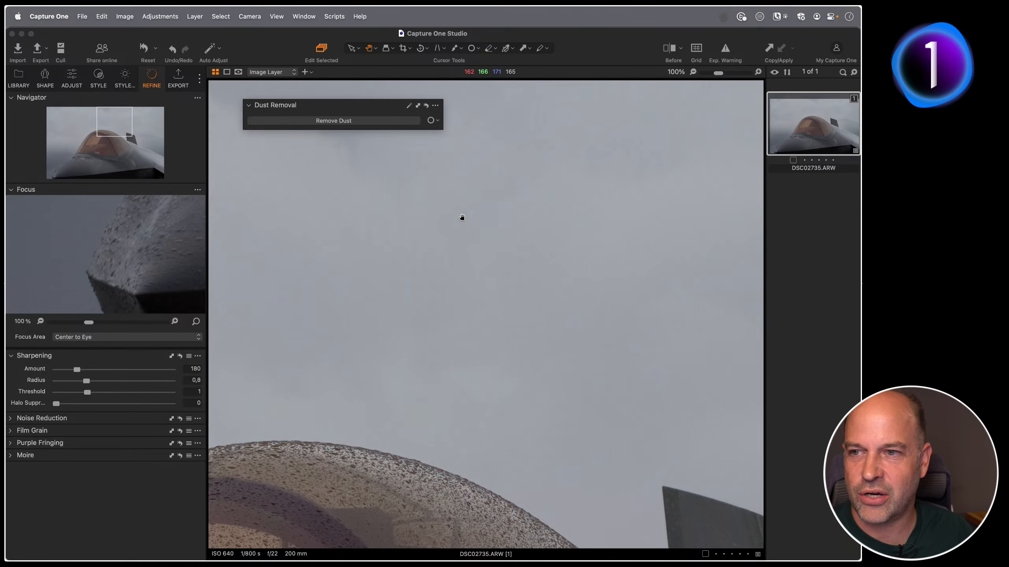
Heal the remaining dust mark in the sky above the canopy with a short Heal brush stroke on Heal Layer 1.
click(73, 80)
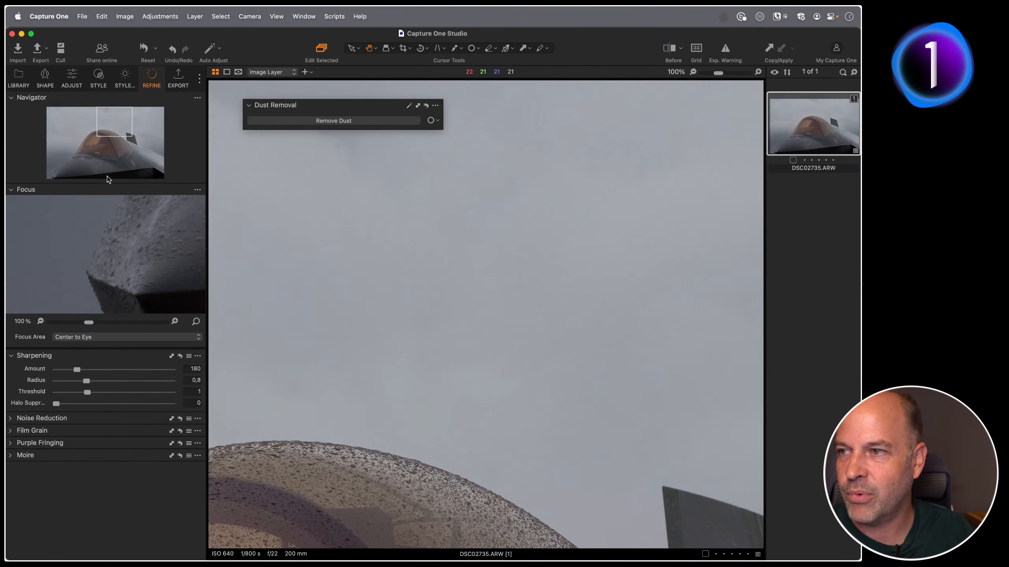
click(79, 84)
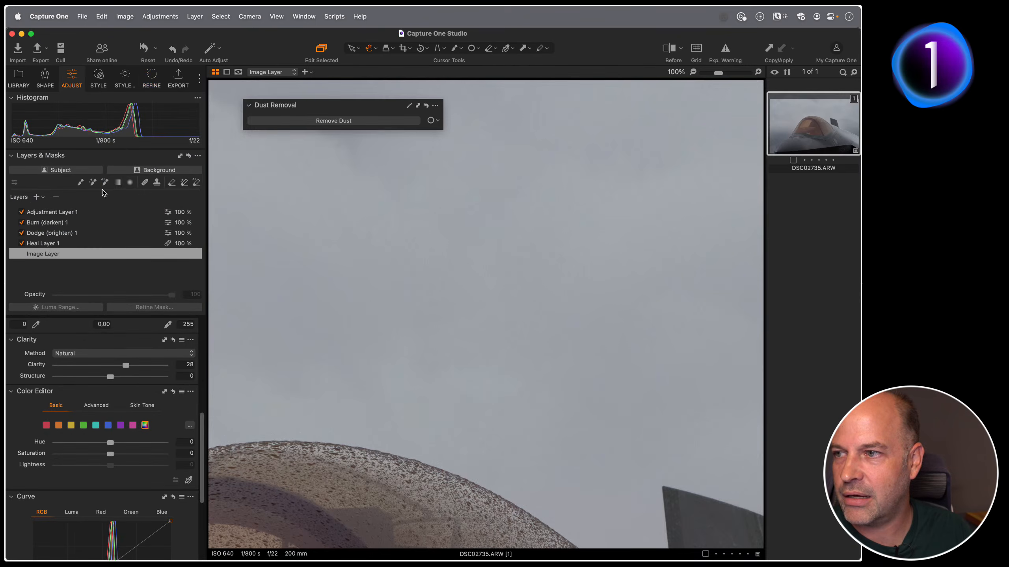
click(148, 182)
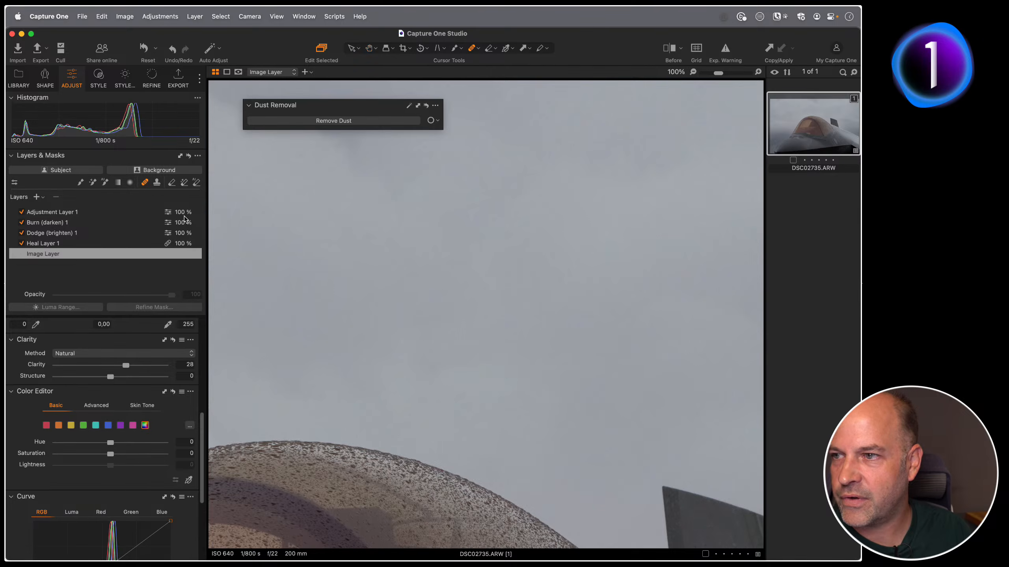
drag(481, 206, 460, 228)
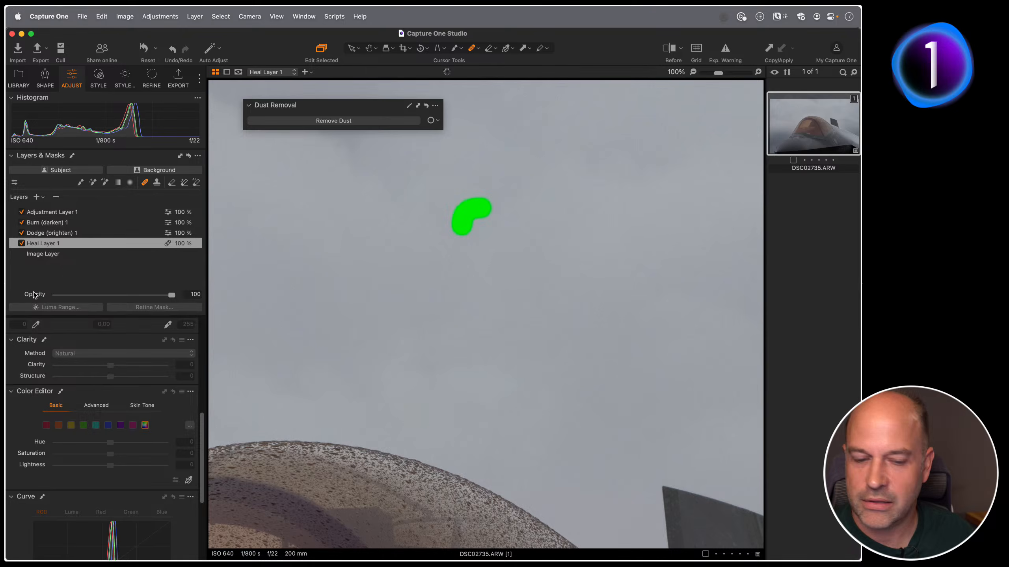
key(h)
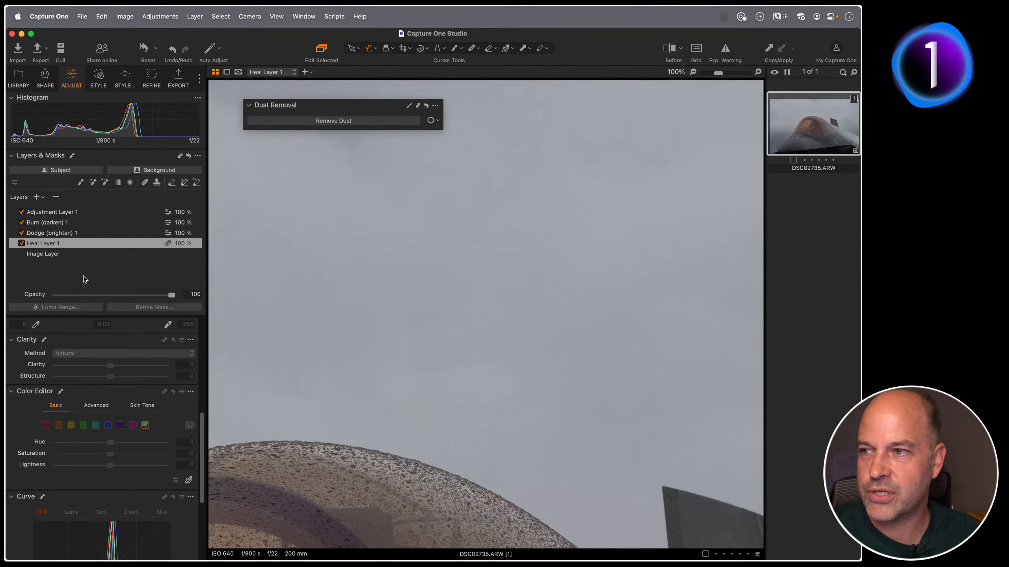
Examine the cleaned sky at 100% and 200%, check the Dust Removal tool's options, and return to the full view.
drag(281, 263, 540, 281)
drag(279, 274, 576, 286)
drag(298, 275, 359, 277)
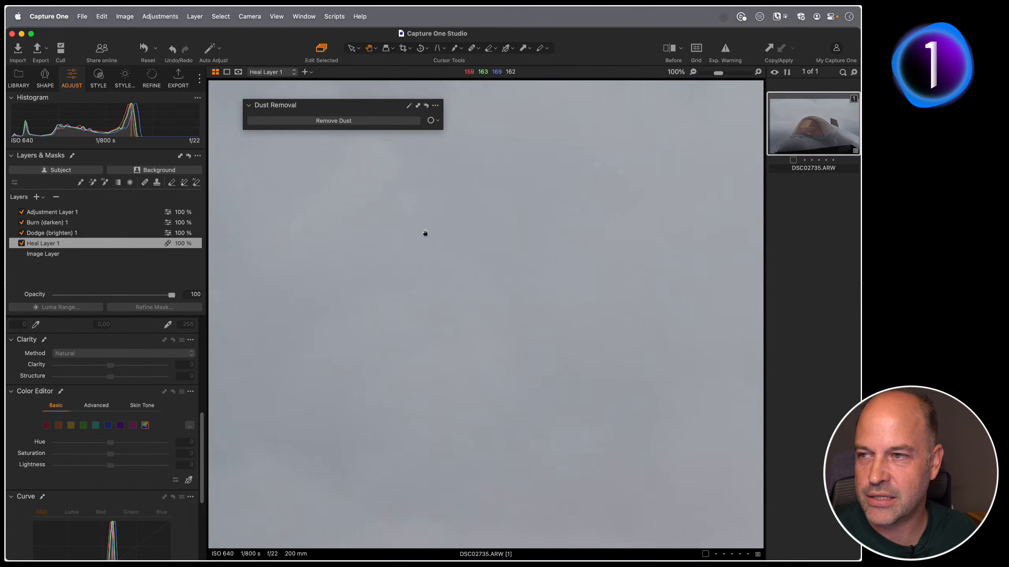
click(152, 78)
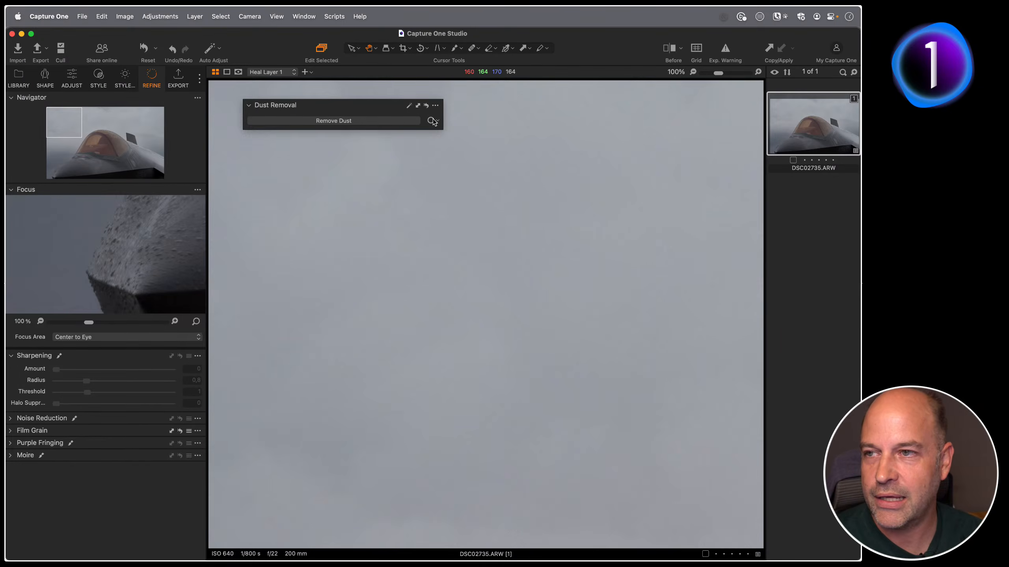
click(759, 72)
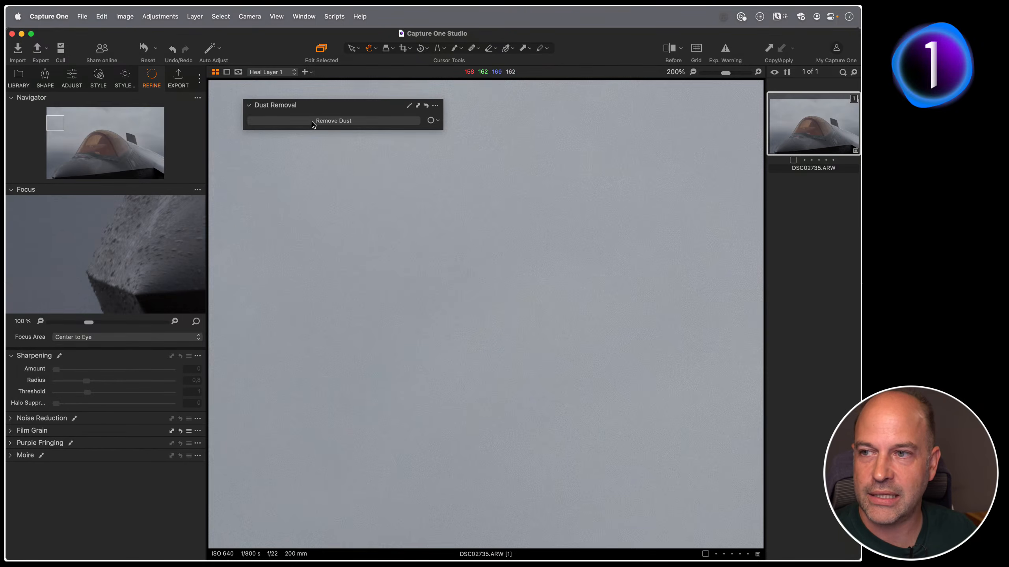
click(431, 106)
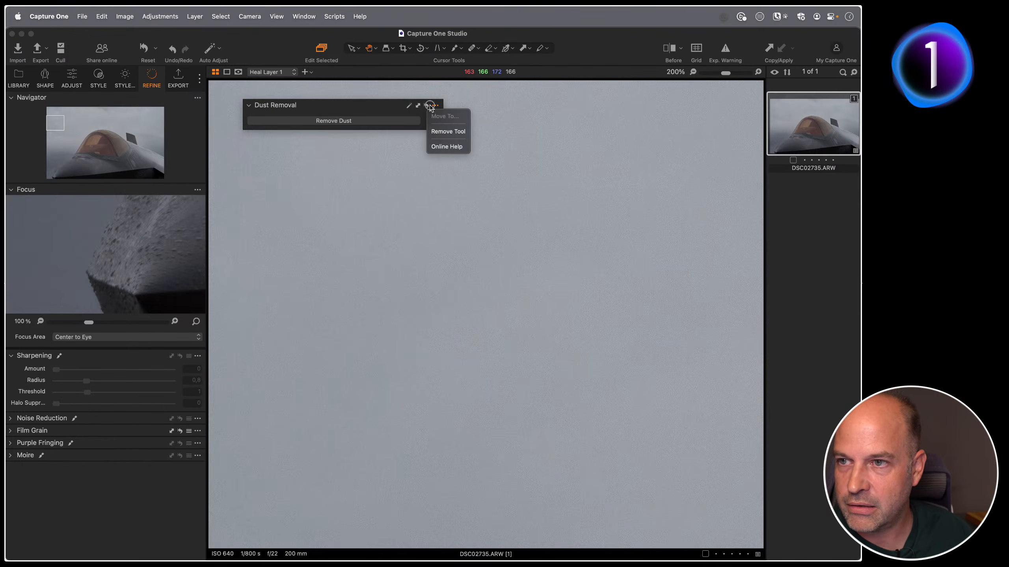
click(426, 105)
click(426, 105)
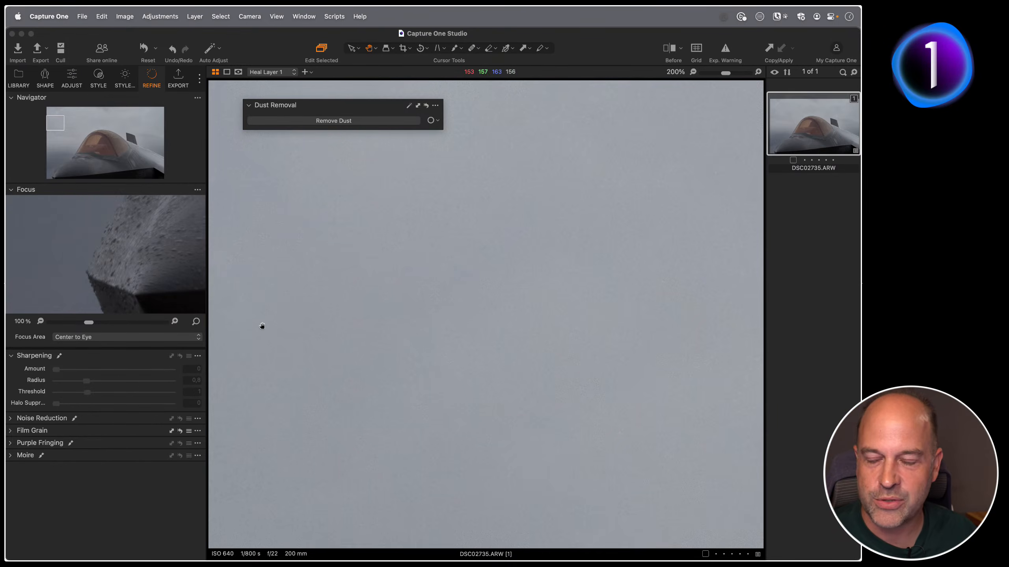
double_click(413, 276)
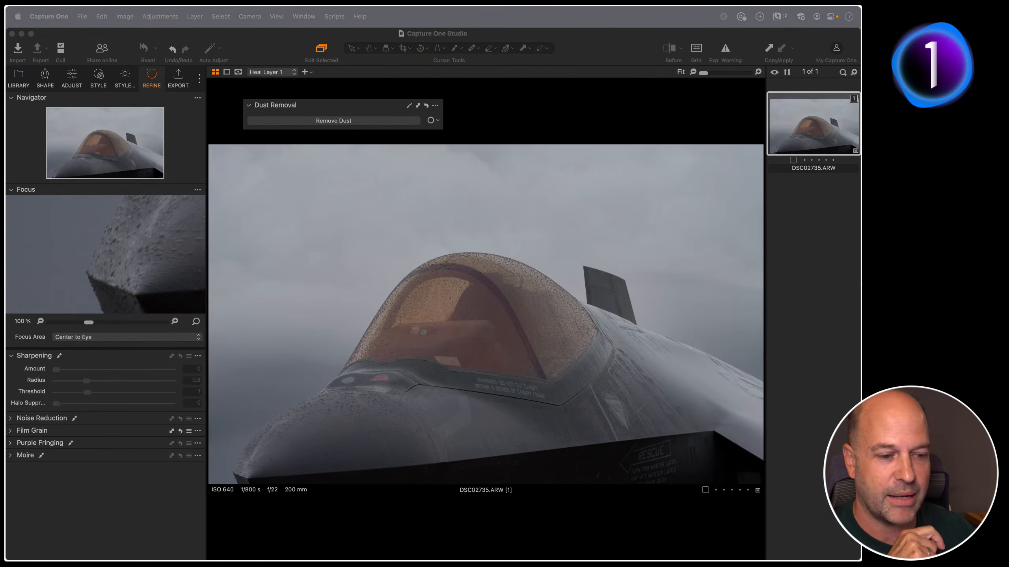
Float the Sharpening tool over the jet photo and make the Image Layer active.
click(18, 77)
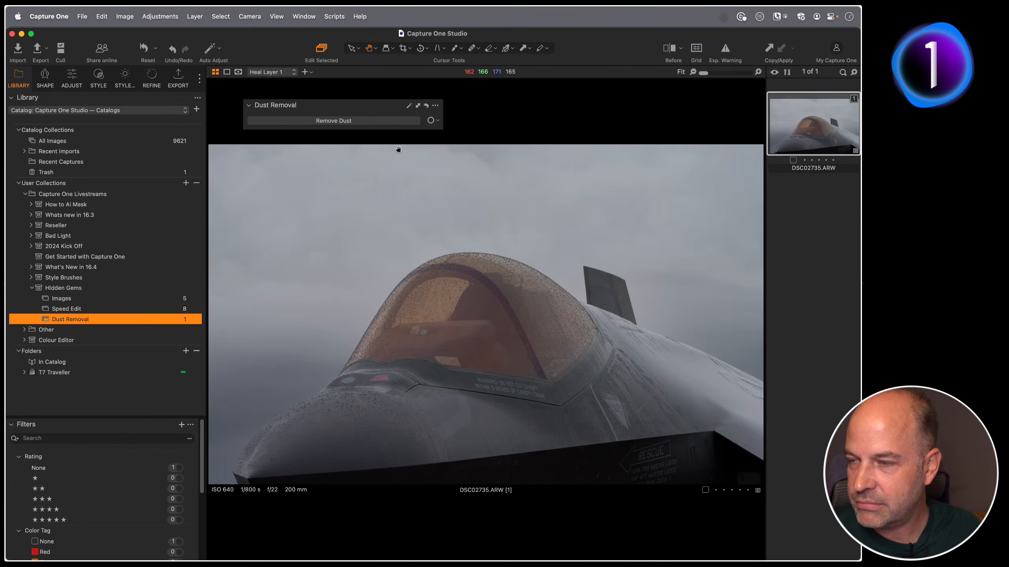
click(155, 86)
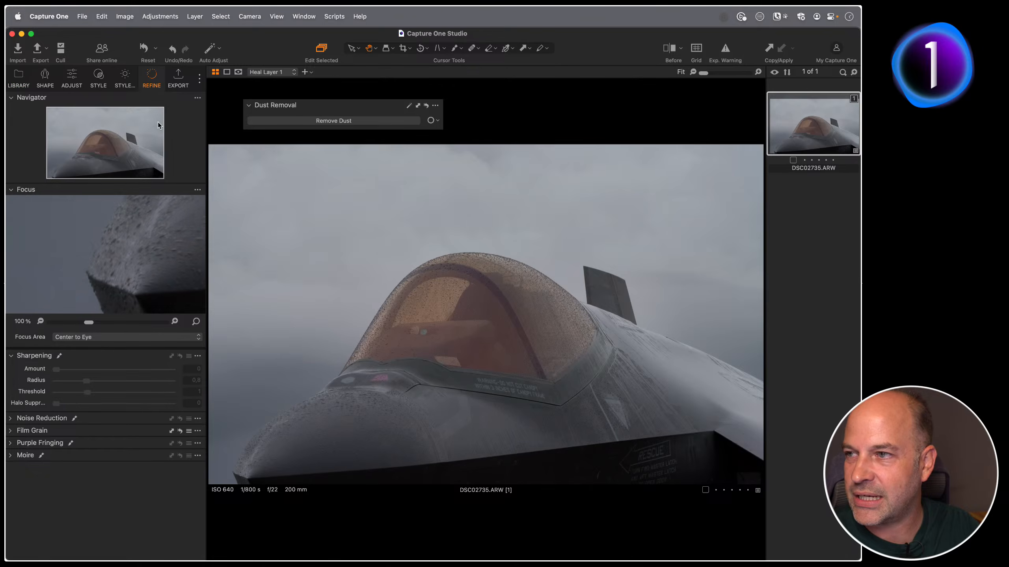
drag(85, 357, 337, 180)
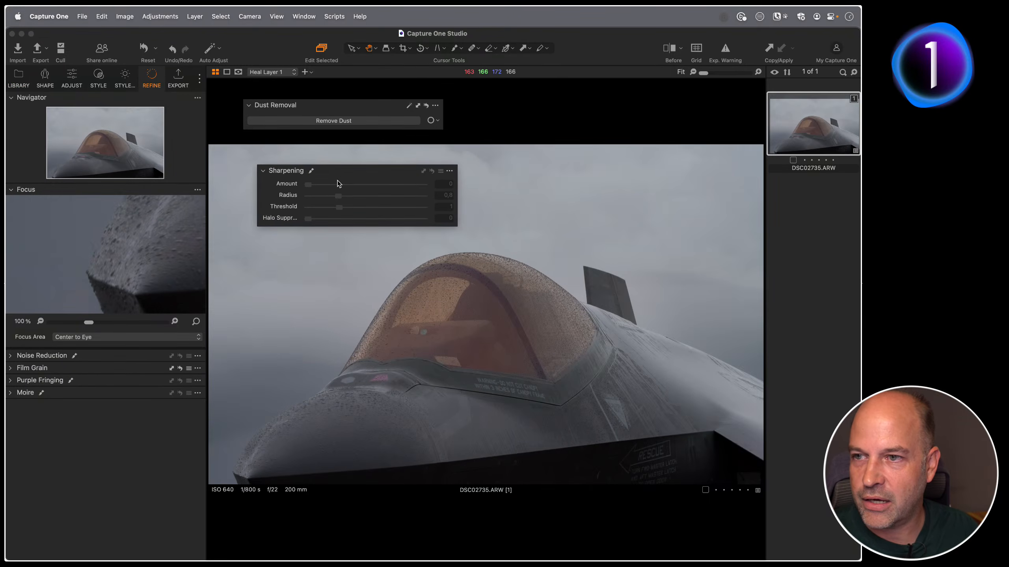
click(274, 72)
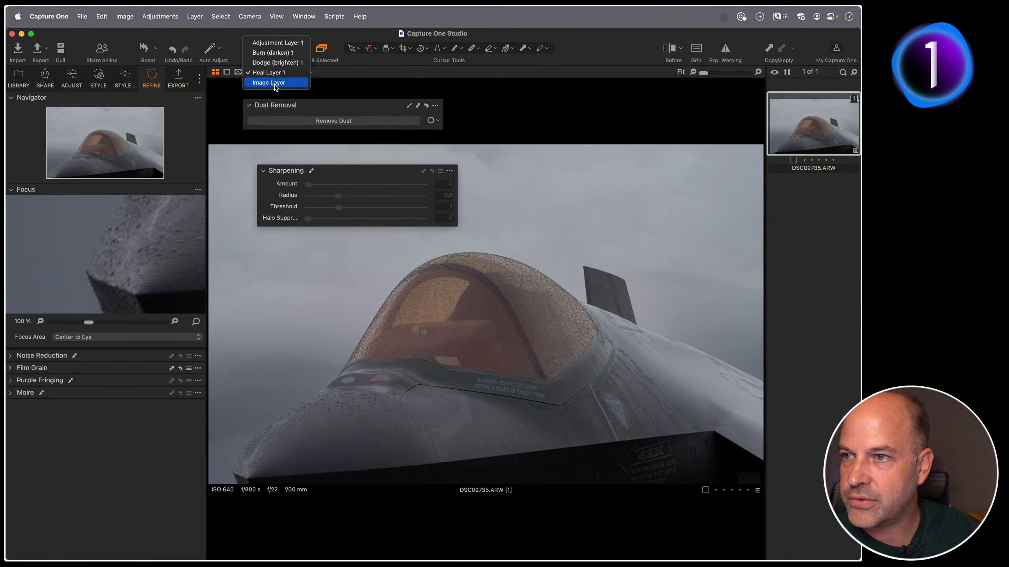
click(274, 84)
Compare layer selection in the viewer's layer list and in Layers & Masks using Heal Layer 1 and the Image Layer.
click(275, 72)
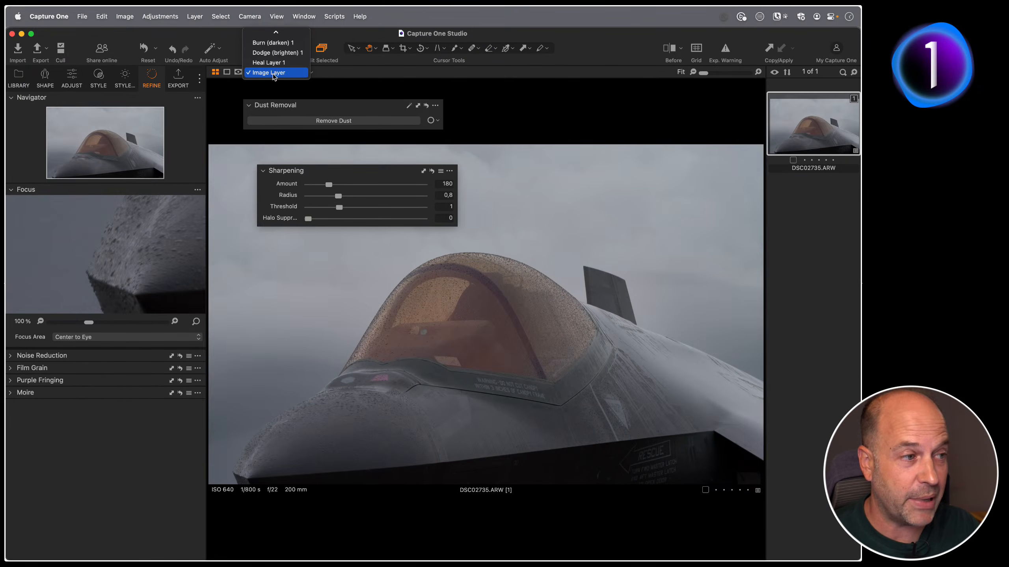
mouse_move(278, 32)
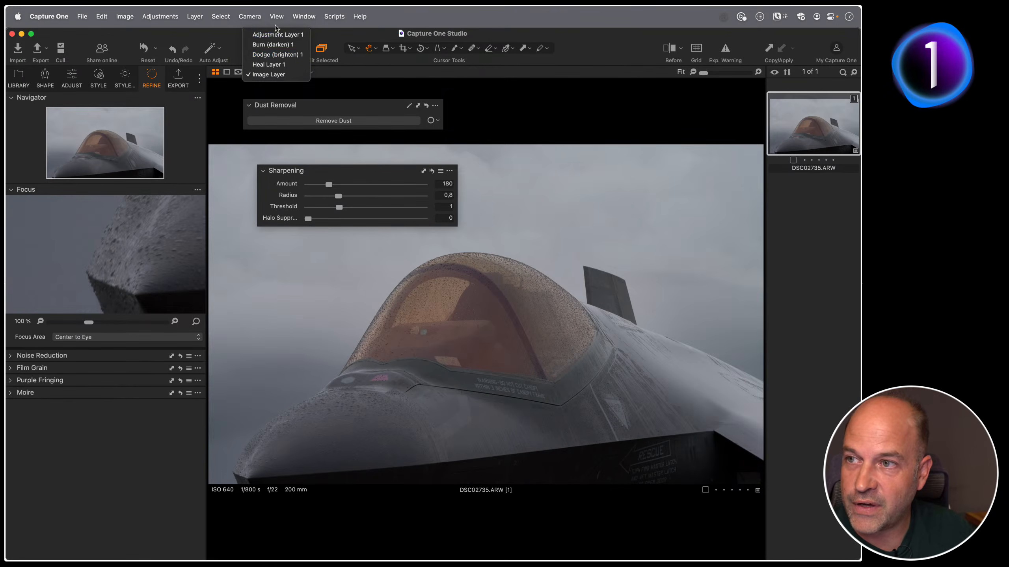
click(270, 75)
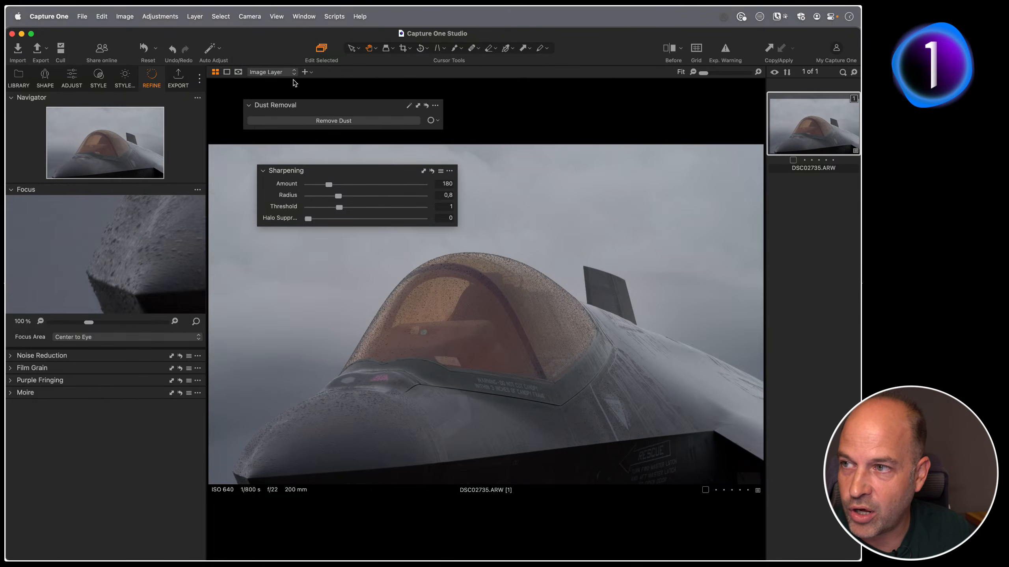
click(75, 79)
click(73, 244)
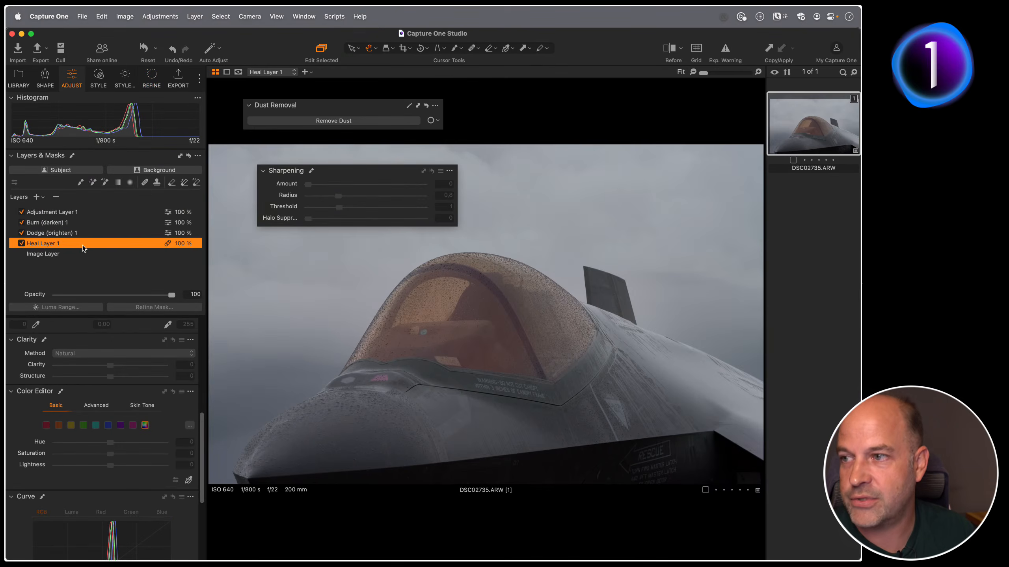
click(78, 256)
click(276, 73)
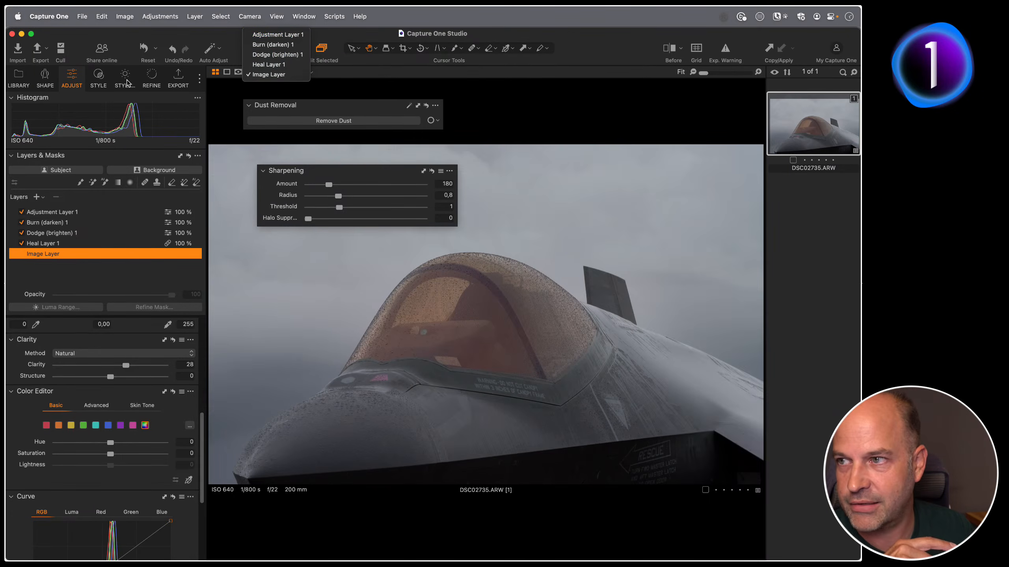
click(104, 81)
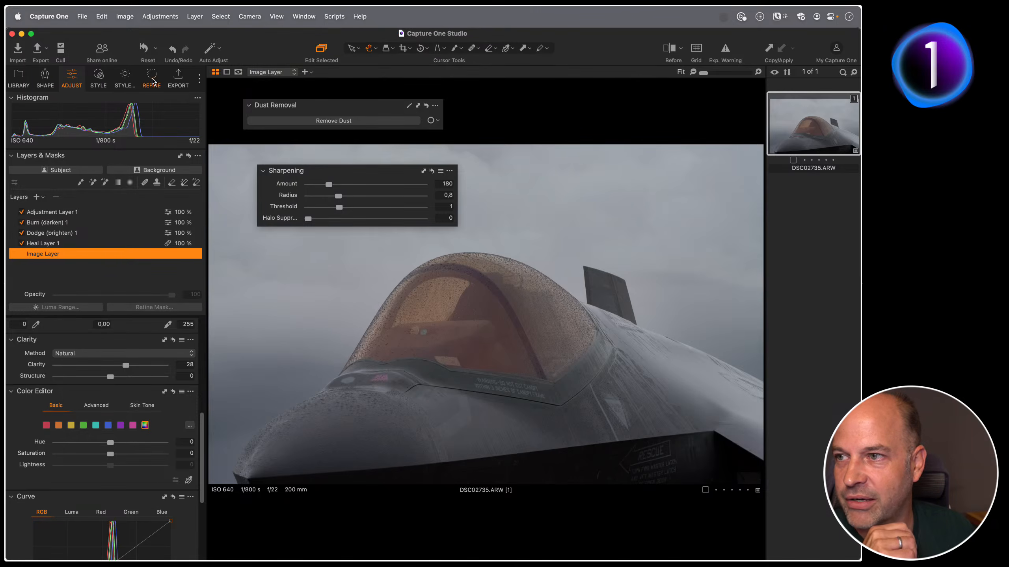
Reposition the floating Sharpening tool and save its current settings as defaults for Sony A7RM3.
click(152, 80)
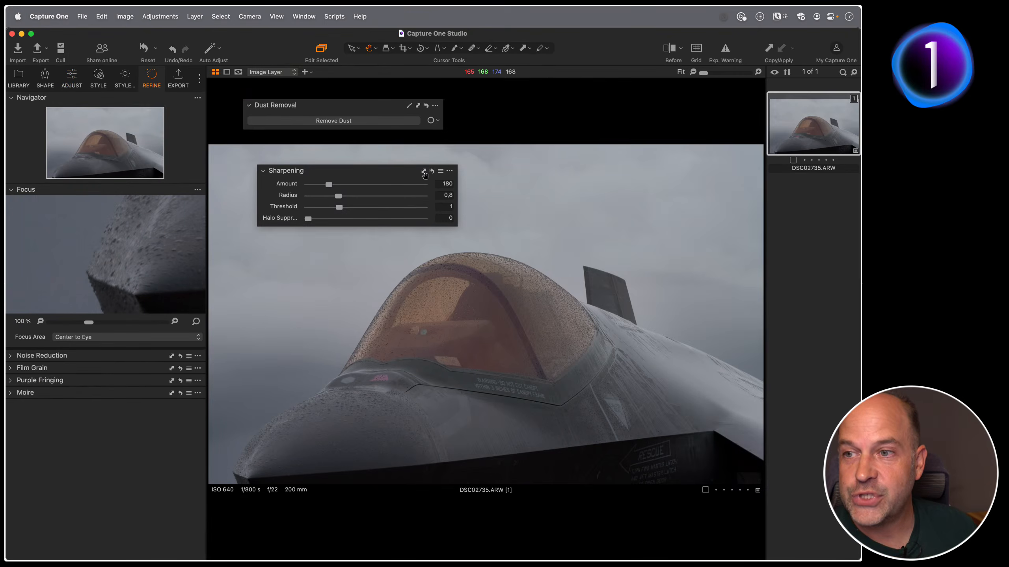
click(390, 171)
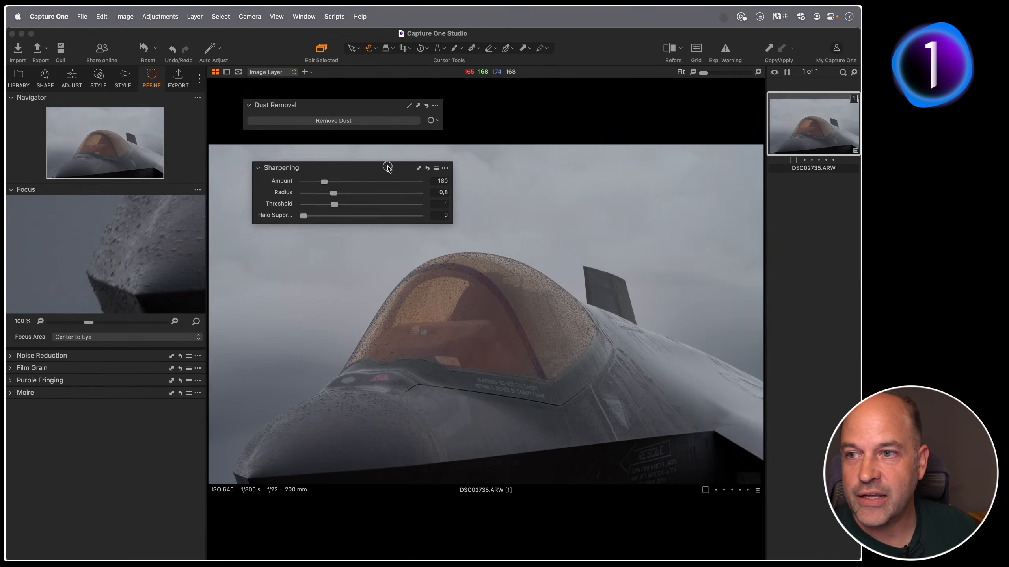
click(258, 172)
click(445, 168)
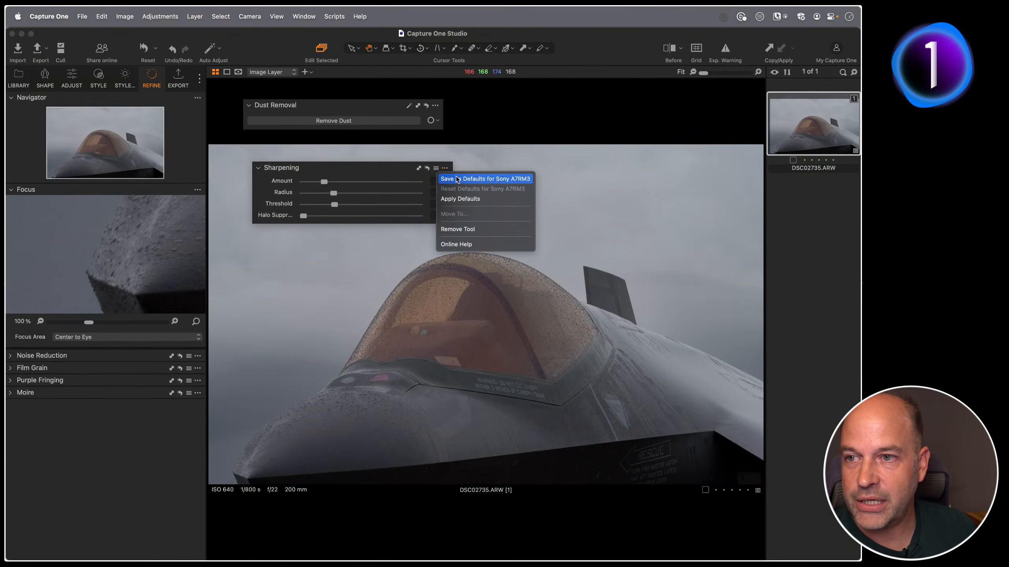
click(519, 180)
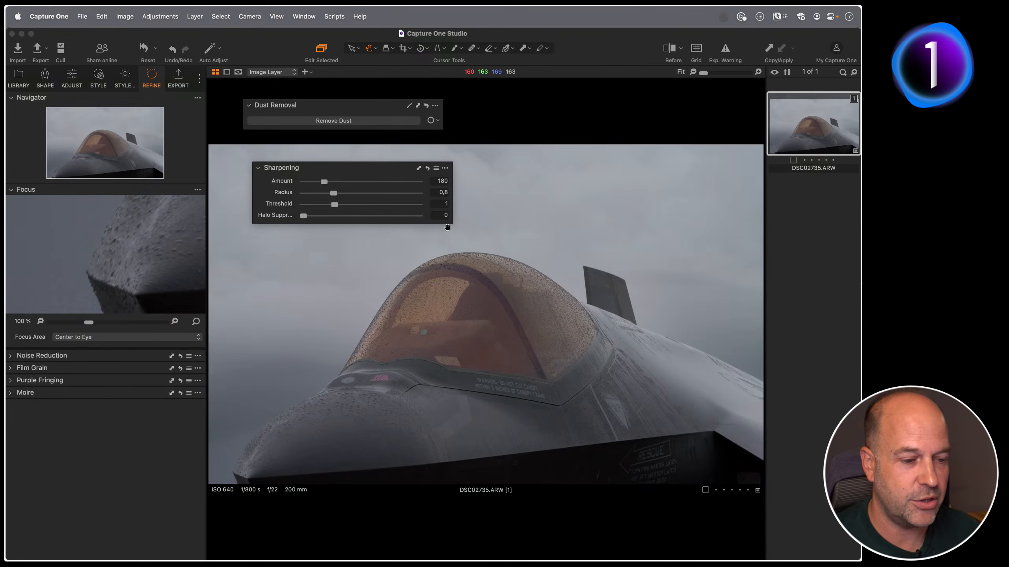
Try a higher sharpening Amount and apply the saved defaults to the Sharpening tool.
drag(323, 181, 336, 181)
click(447, 168)
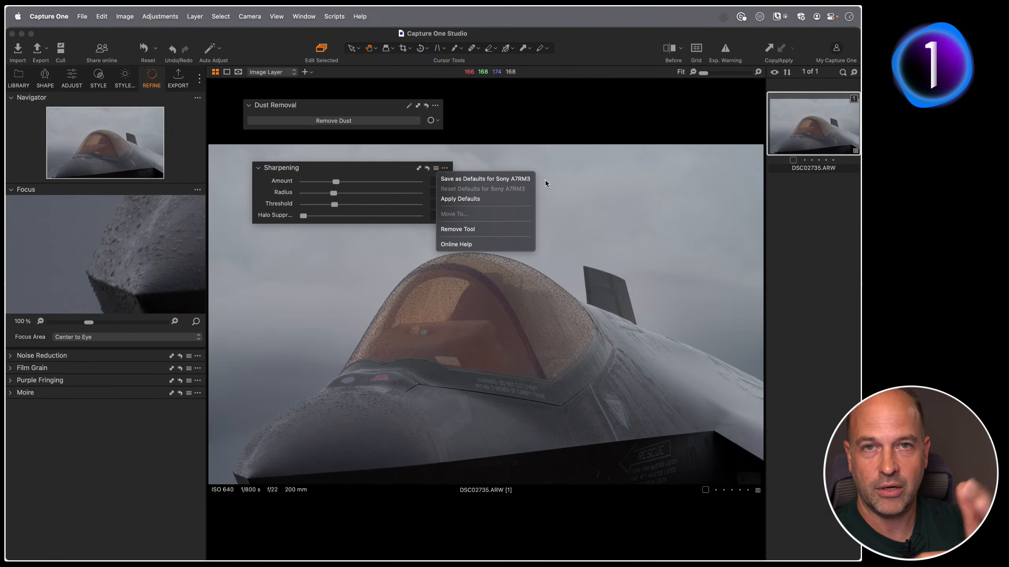
click(460, 199)
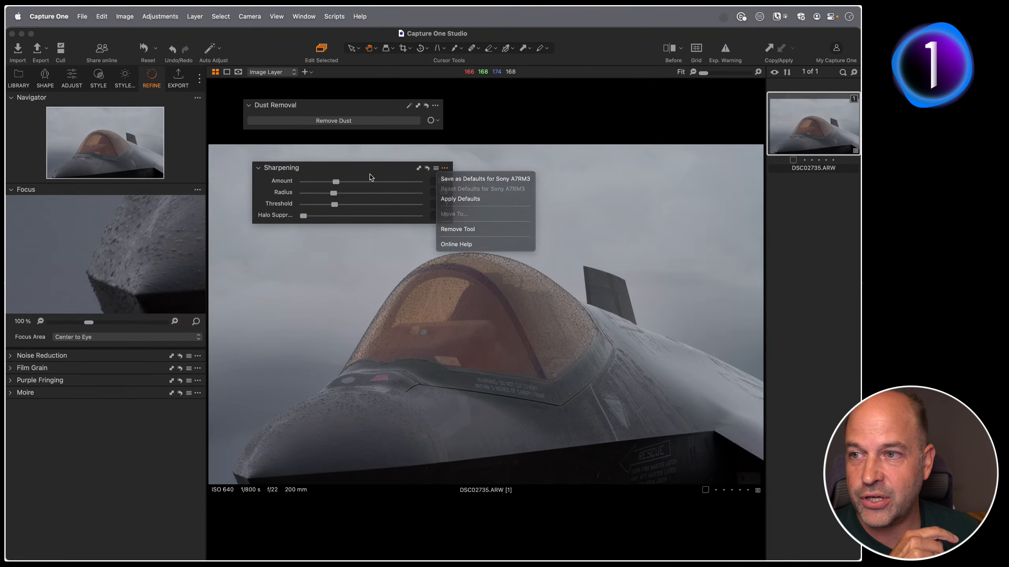
Look at the Clarity tool's options for saving and applying Sony A7RM3 defaults.
click(71, 77)
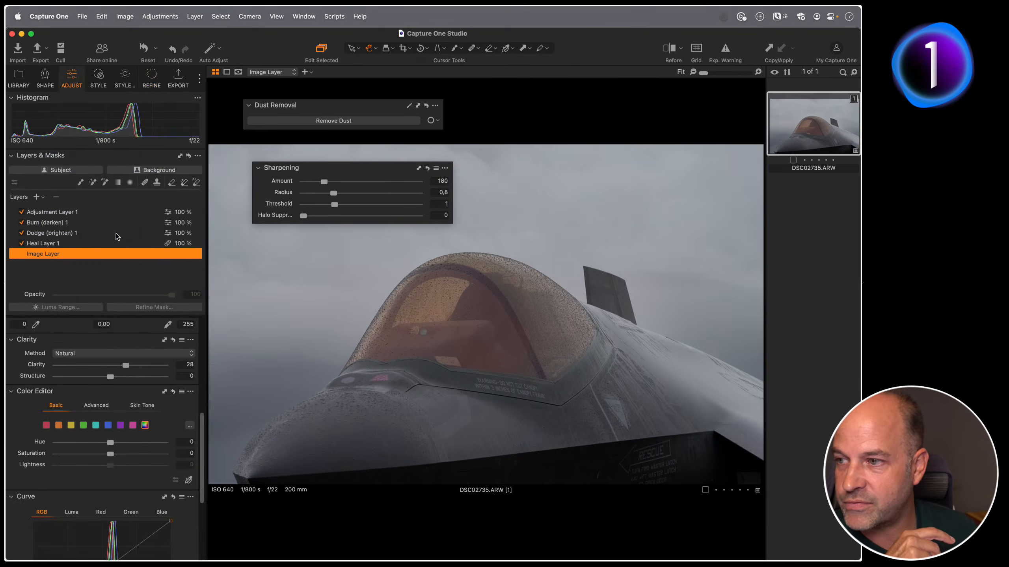
click(190, 339)
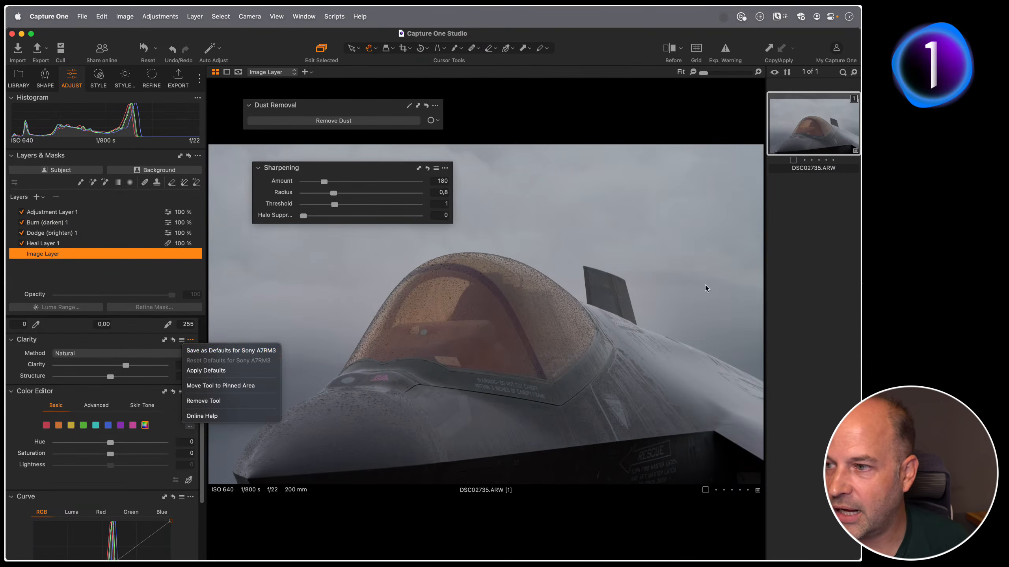
click(128, 343)
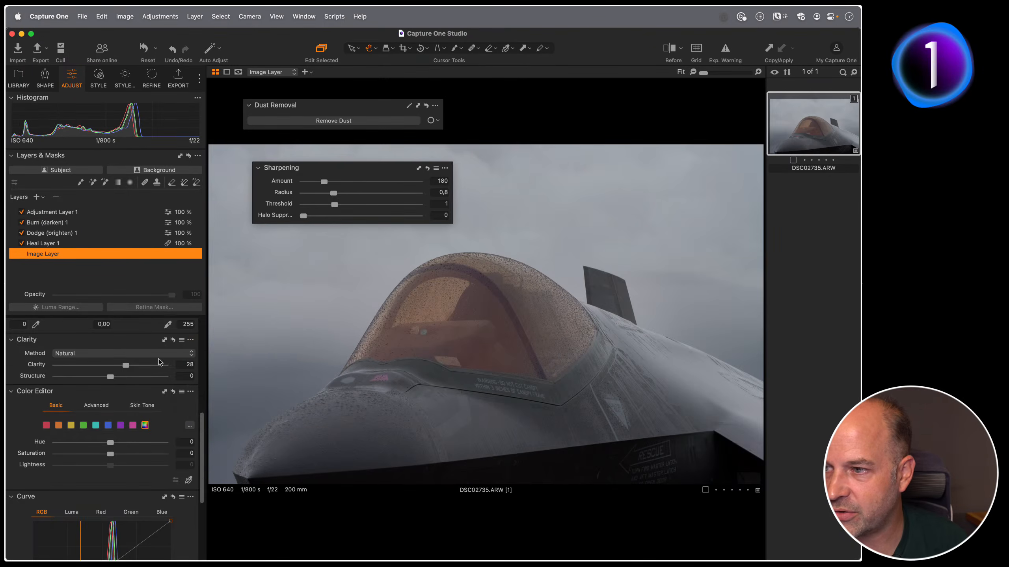
Float the Exposure tool over the photo, below the floating Sharpening tool.
scroll(150, 369, up, 8)
drag(151, 376, 360, 255)
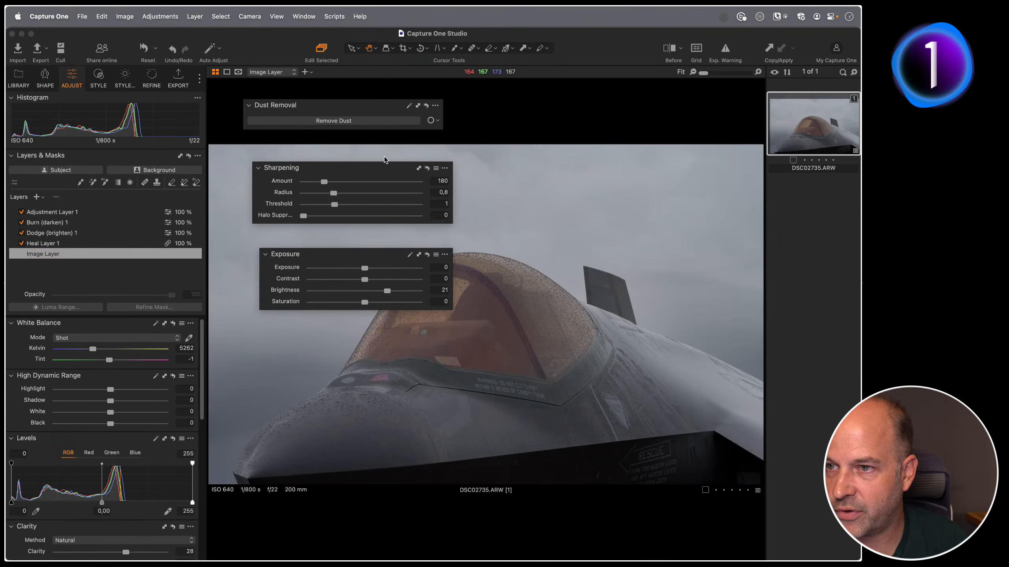
Load the saved DGR 2024 Editing workspace and narrow the tool area.
click(304, 16)
mouse_move(350, 35)
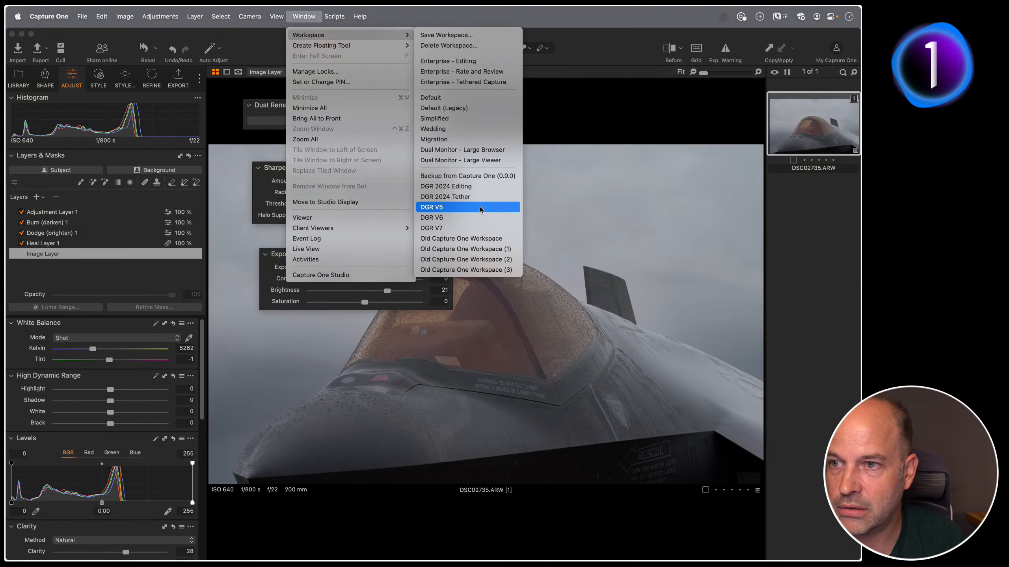
click(476, 187)
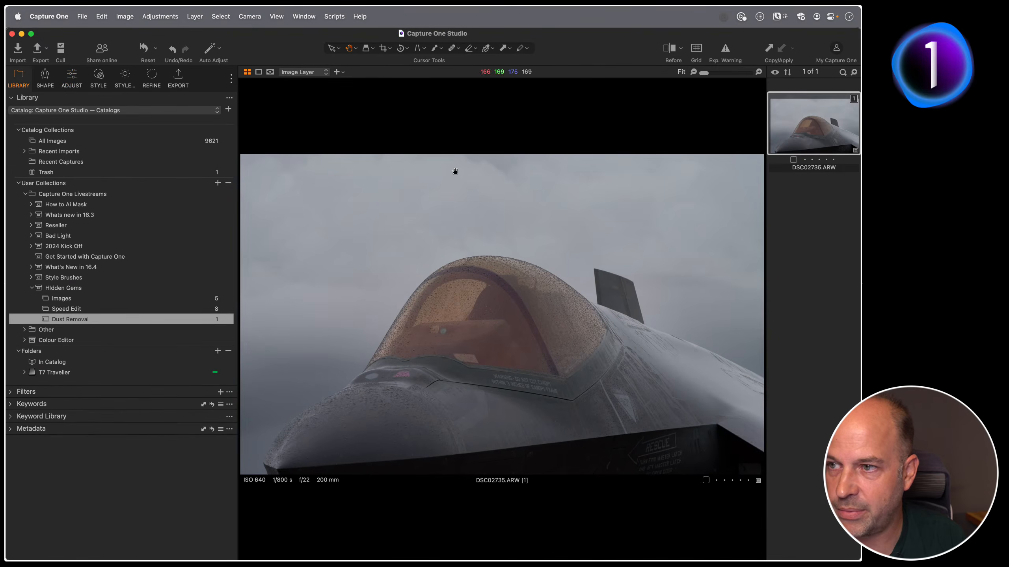
drag(235, 107, 202, 108)
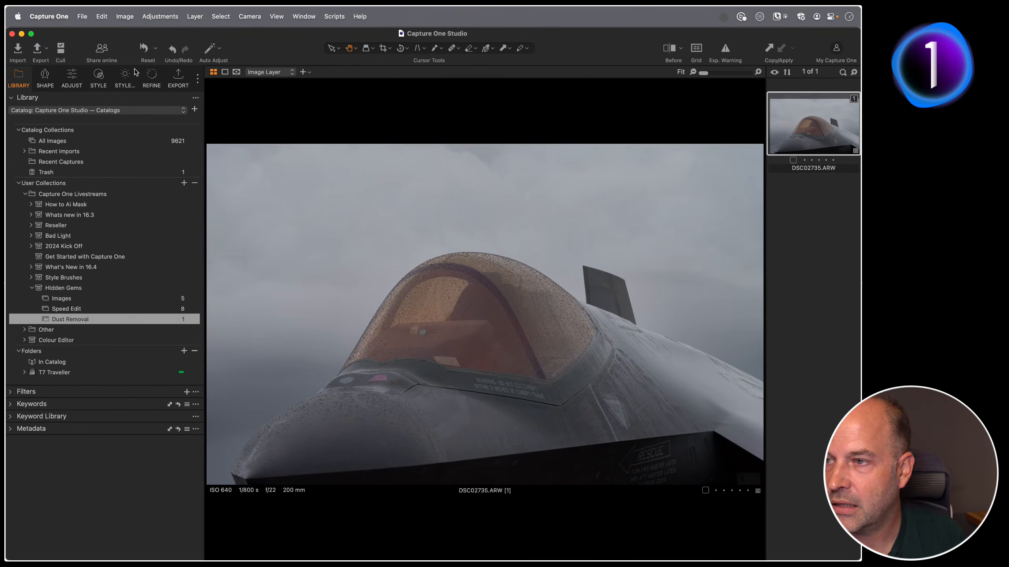
Float the Exposure tool over the sky of the jet photo and set its Contrast to 19.
click(71, 78)
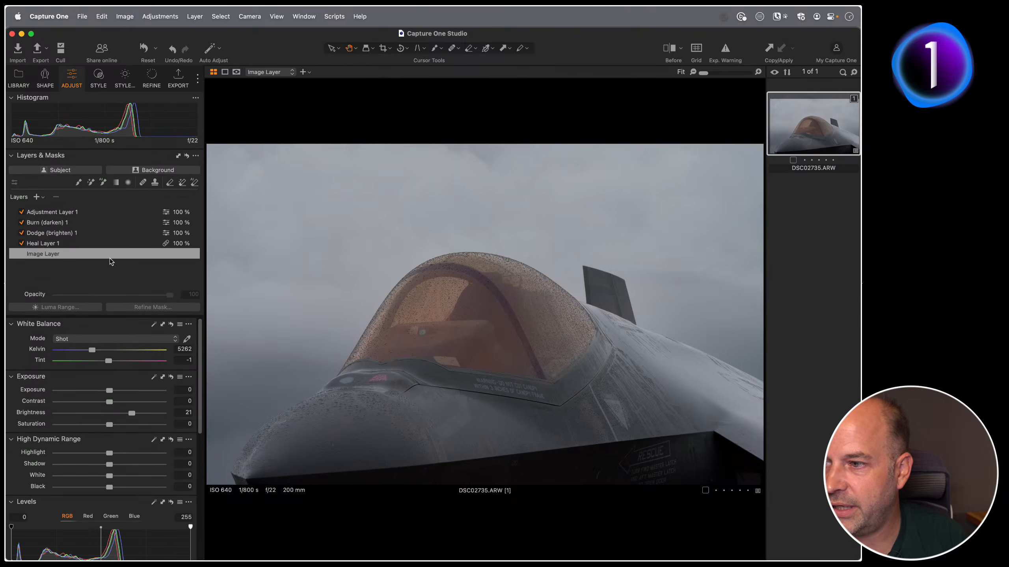
drag(81, 373, 321, 176)
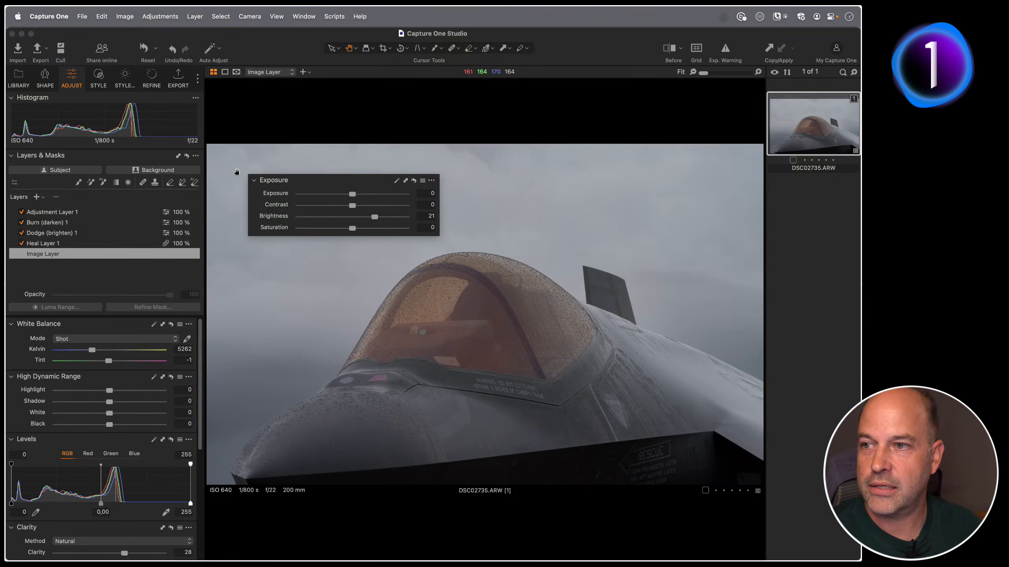
drag(360, 194, 378, 201)
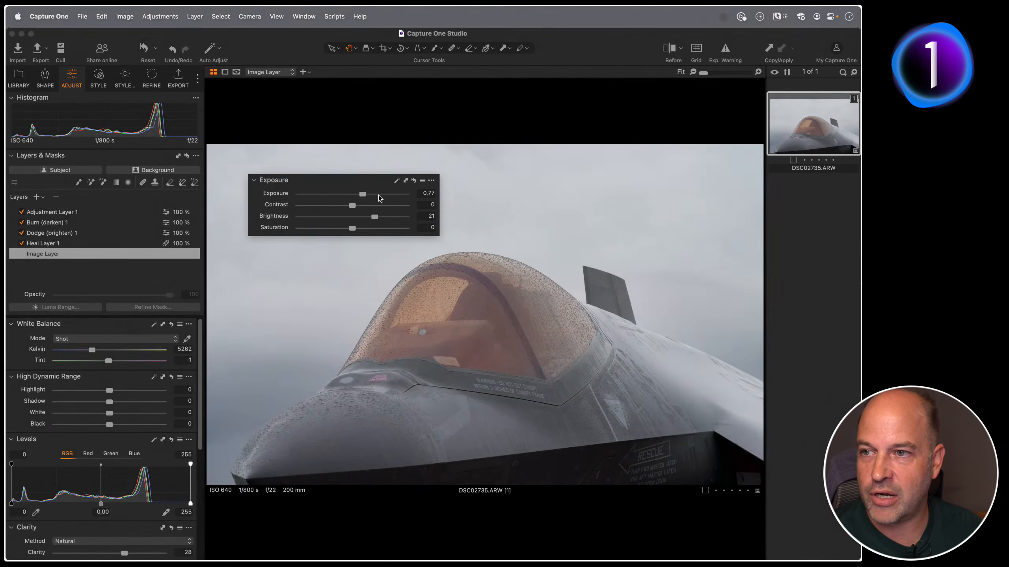
double_click(379, 195)
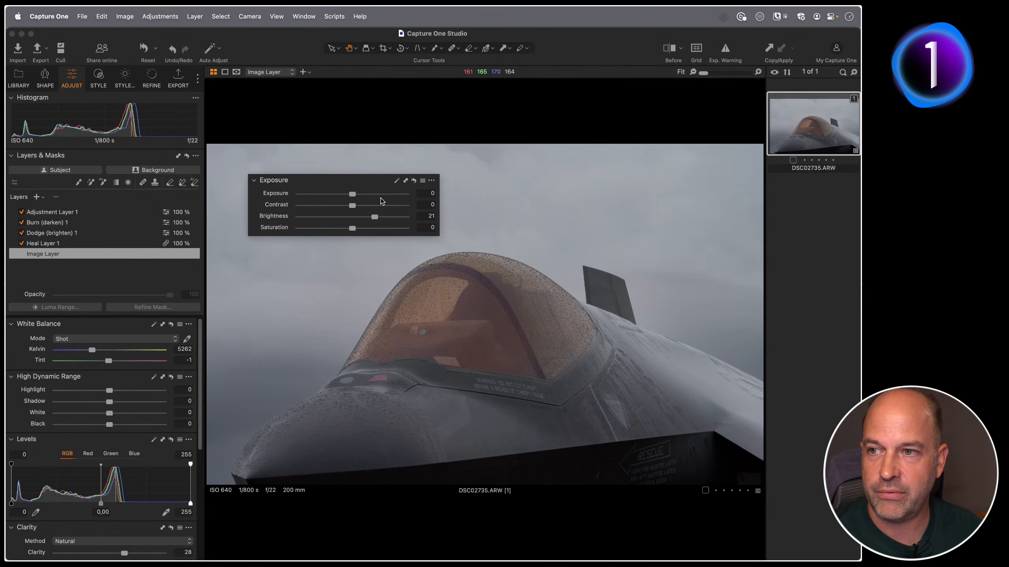
drag(352, 204, 373, 206)
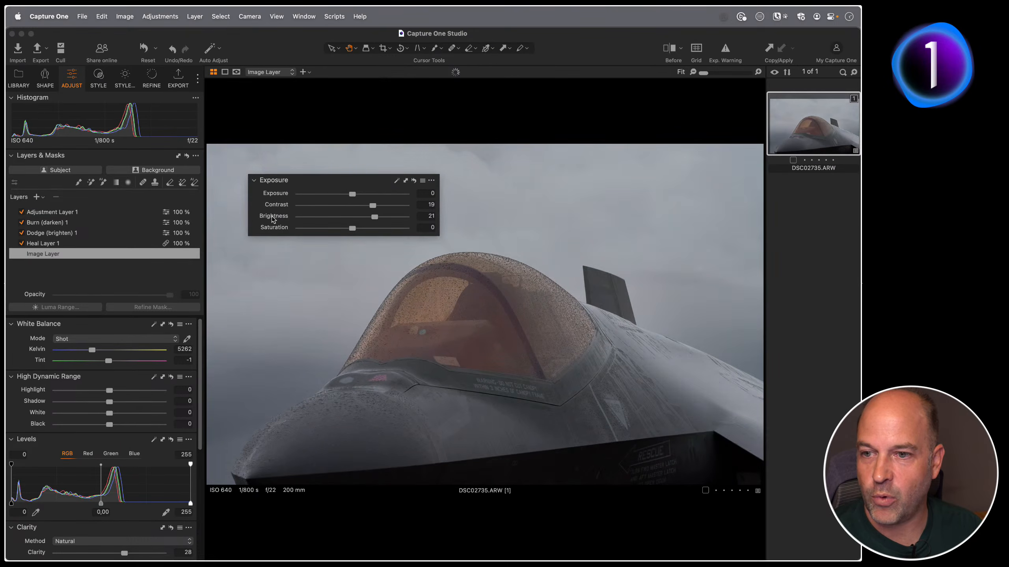
double_click(276, 205)
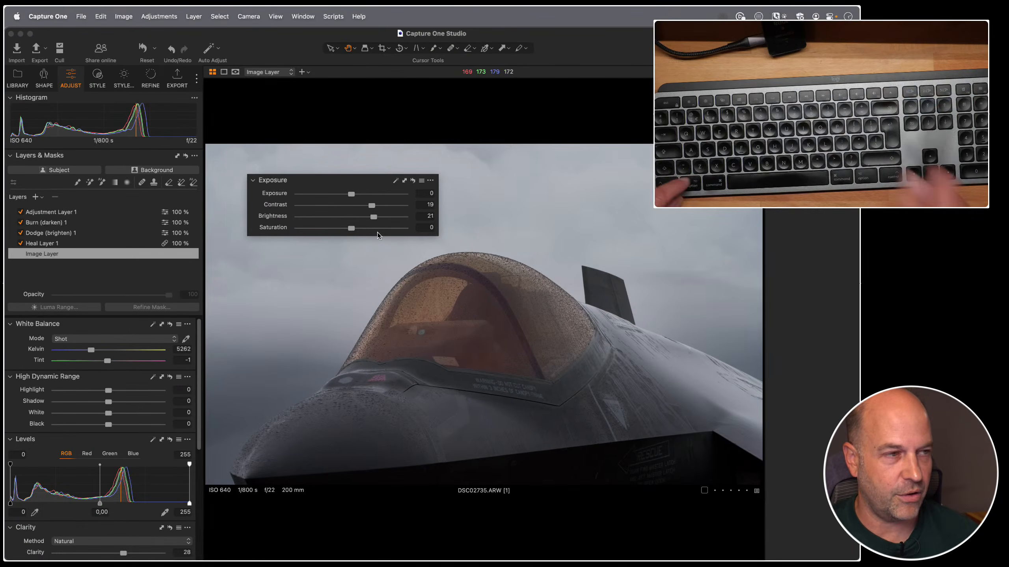
Temporarily reset the Exposure tool to preview the jet photo without its adjustments.
alt+click(412, 181)
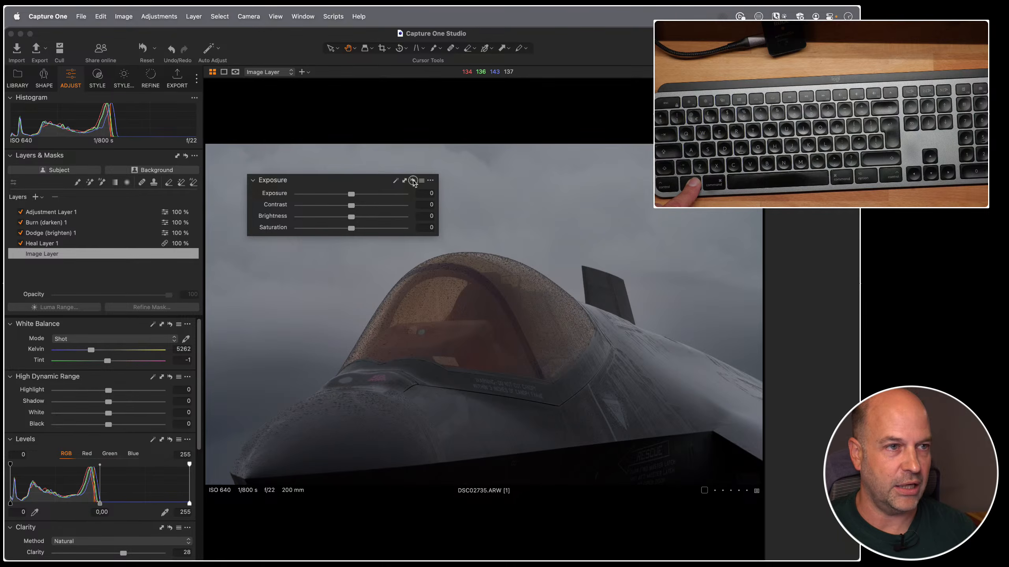
alt+click(413, 181)
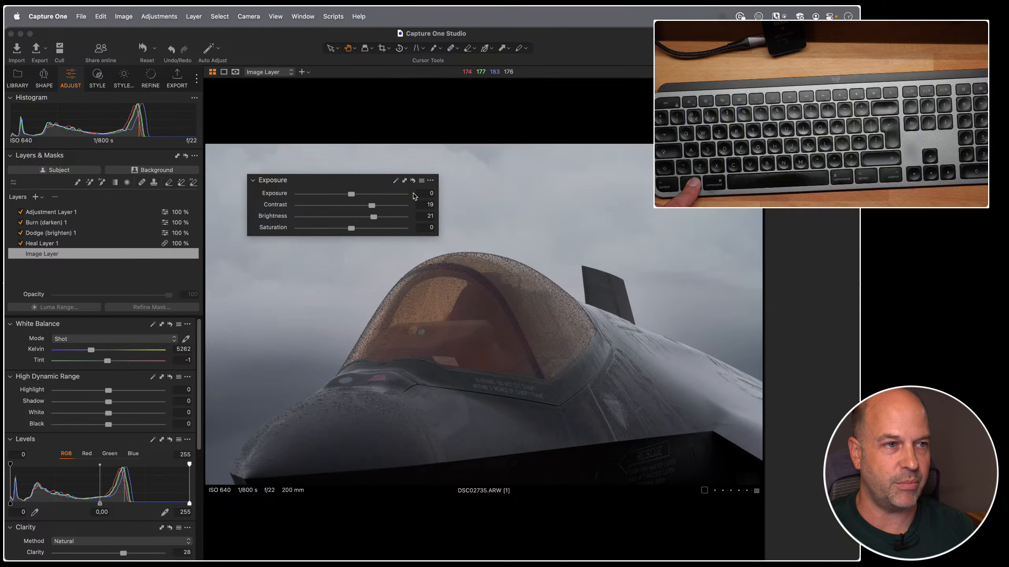
key(super+z)
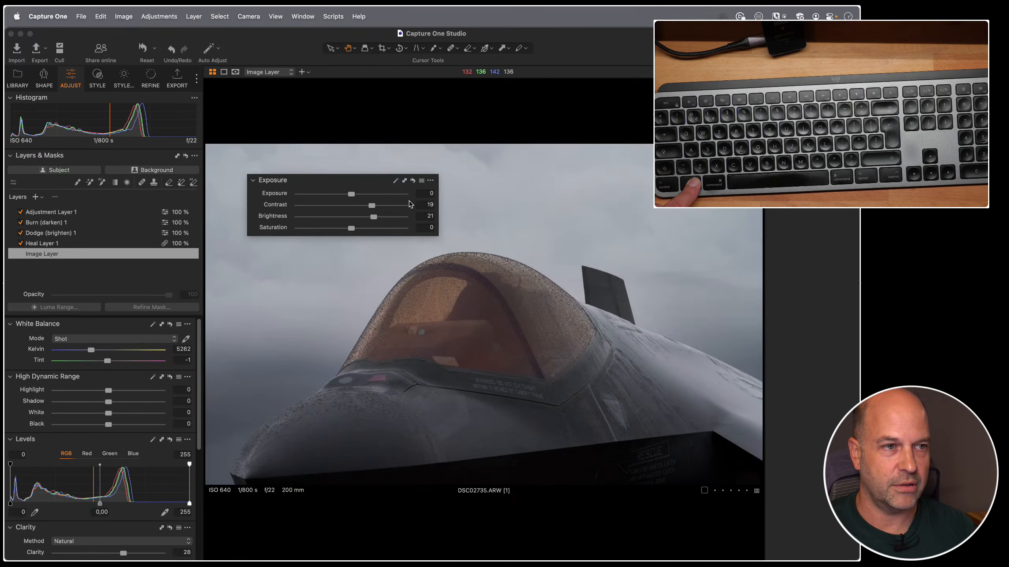
Compare the jet photo before and after in split view, moving the divider across the canopy.
key(y)
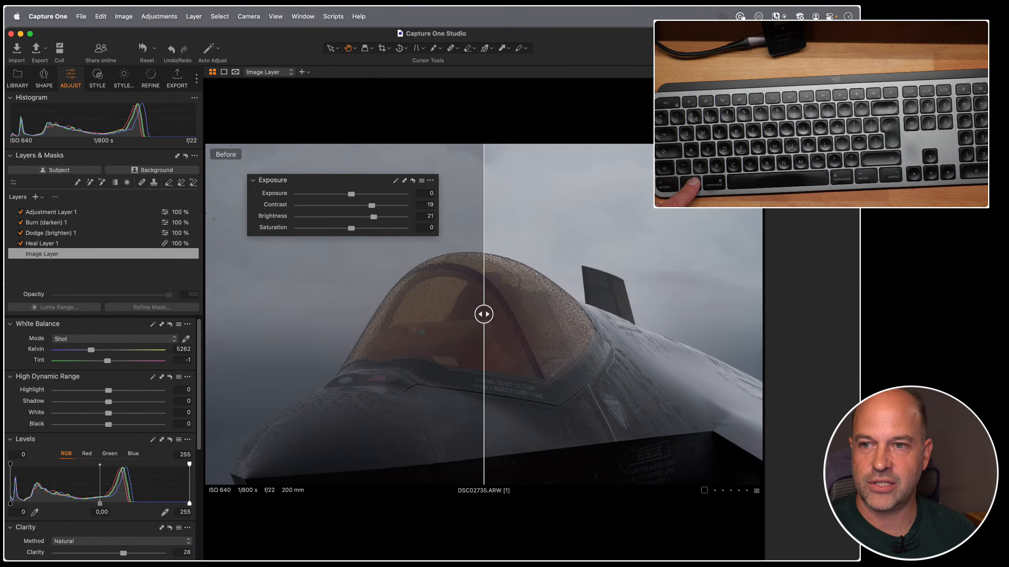
drag(485, 314, 505, 297)
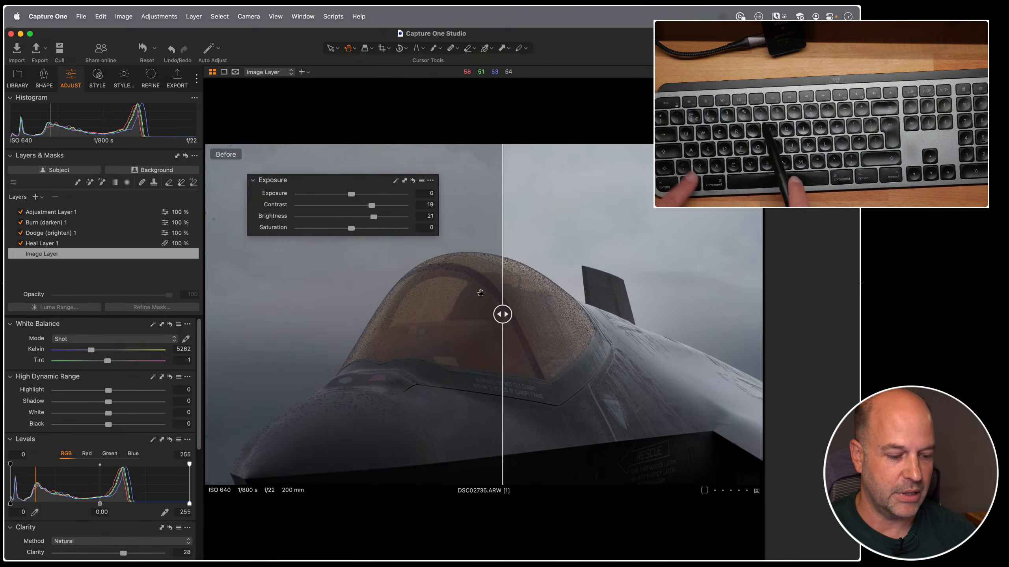
key(y)
key(y)
key(y)
key(y)
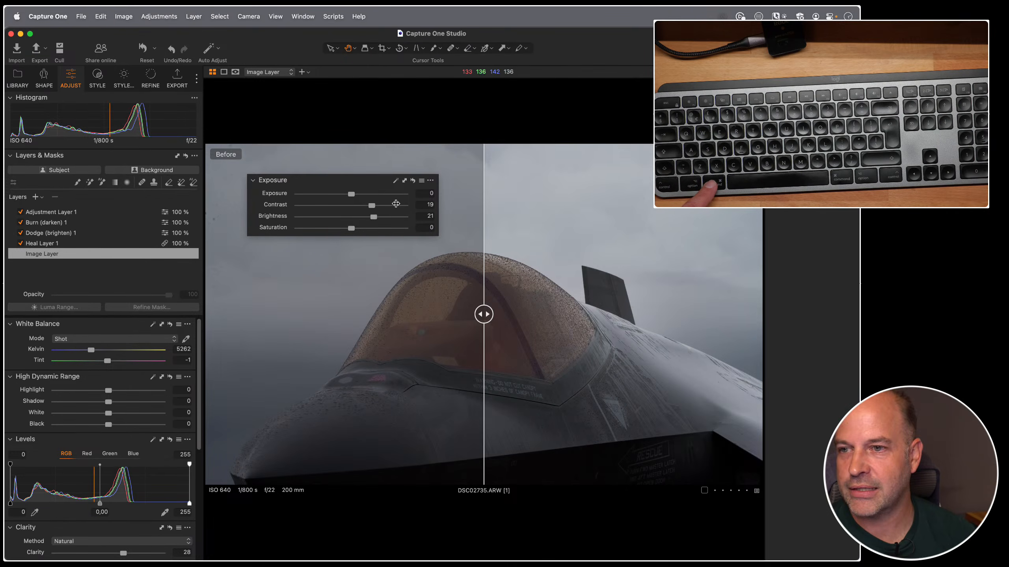
drag(482, 316, 579, 304)
key(y)
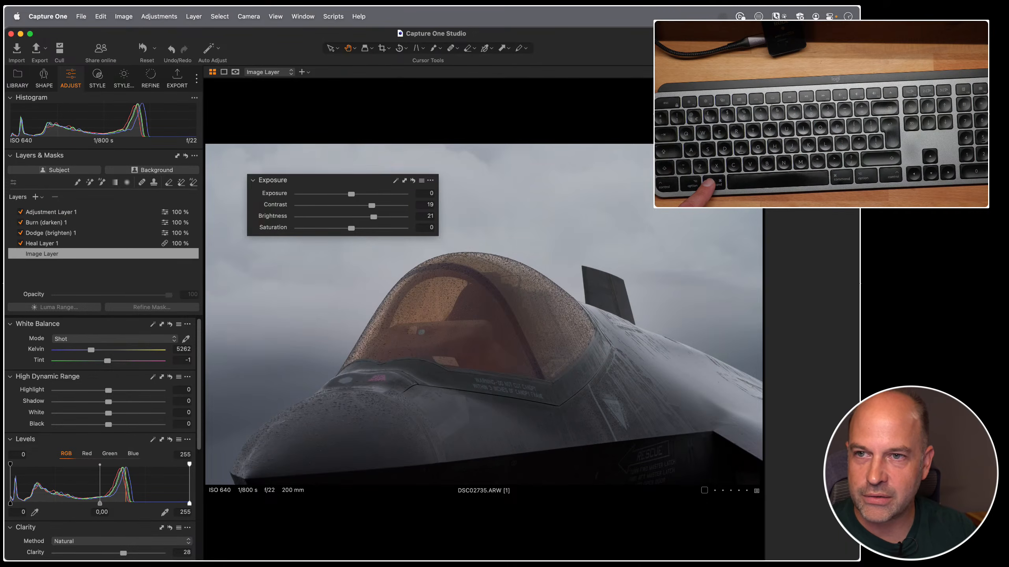
Toggle the full-view Before comparison on the jet photo.
key(y)
key(y)
key(y)
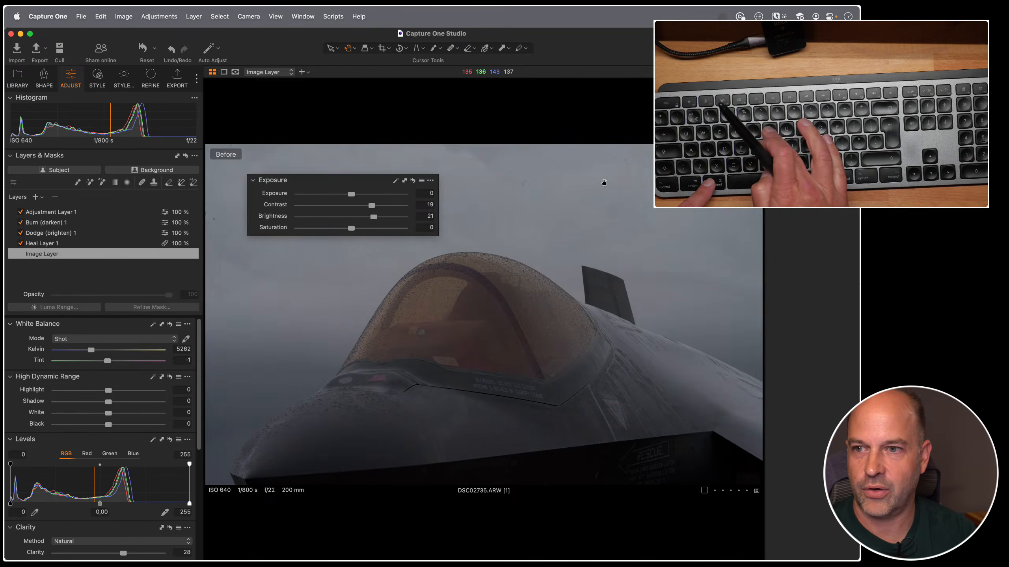
key(y)
key(y)
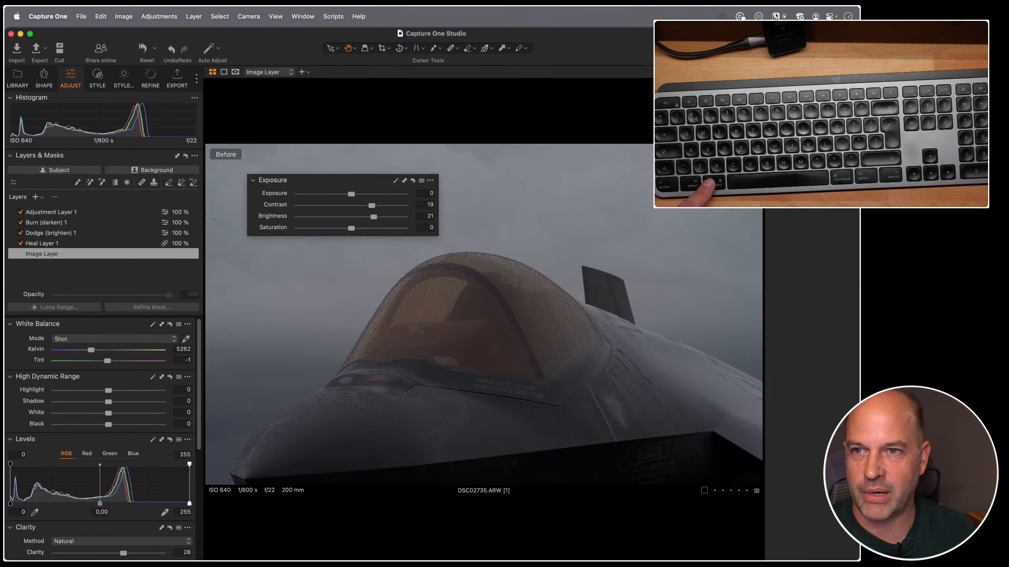
Compare the jet photo in split view and temporarily reset the Exposure tool to see only its effect.
key(shift+y)
drag(489, 327, 533, 328)
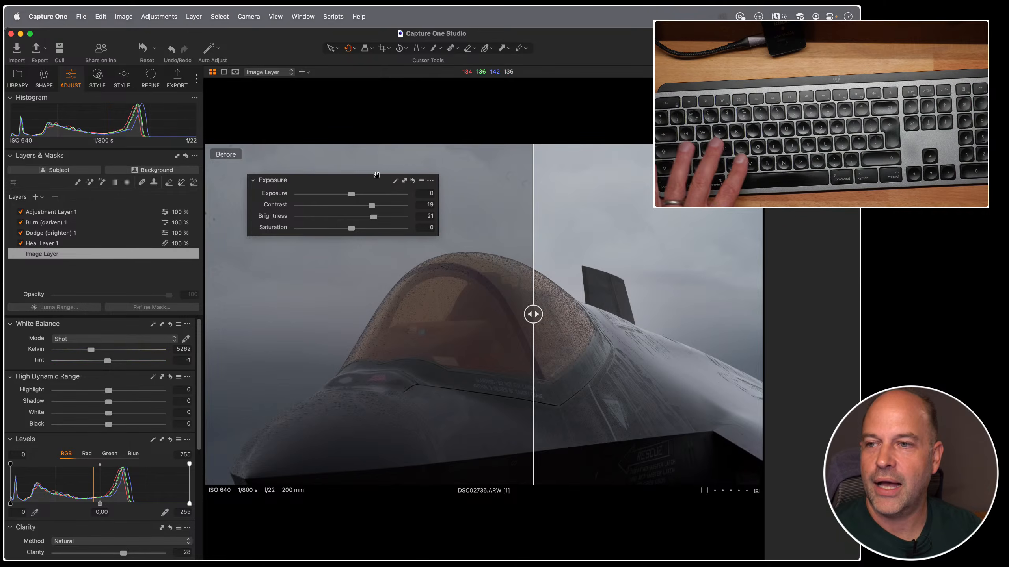
alt+click(414, 182)
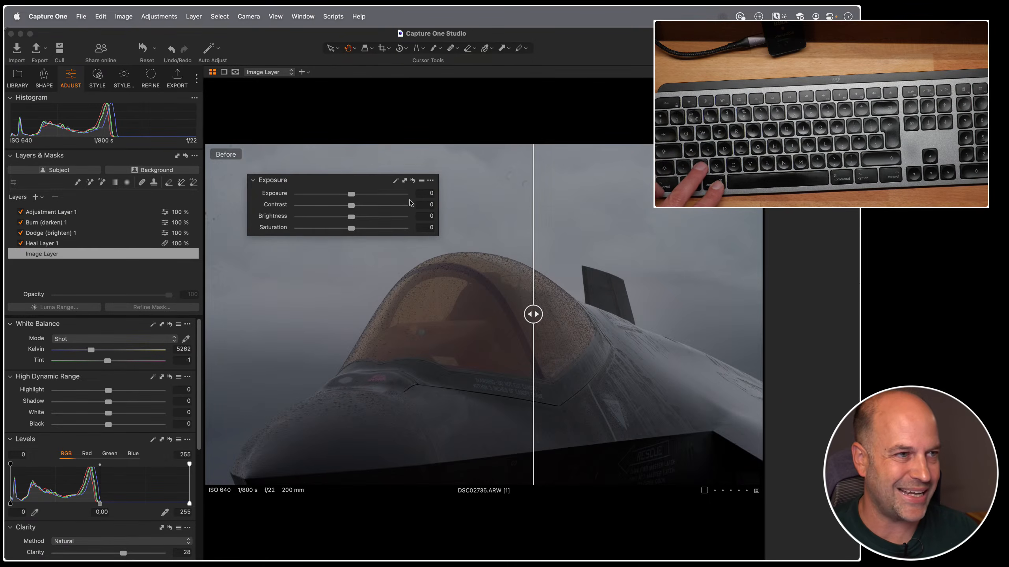
key(super+z)
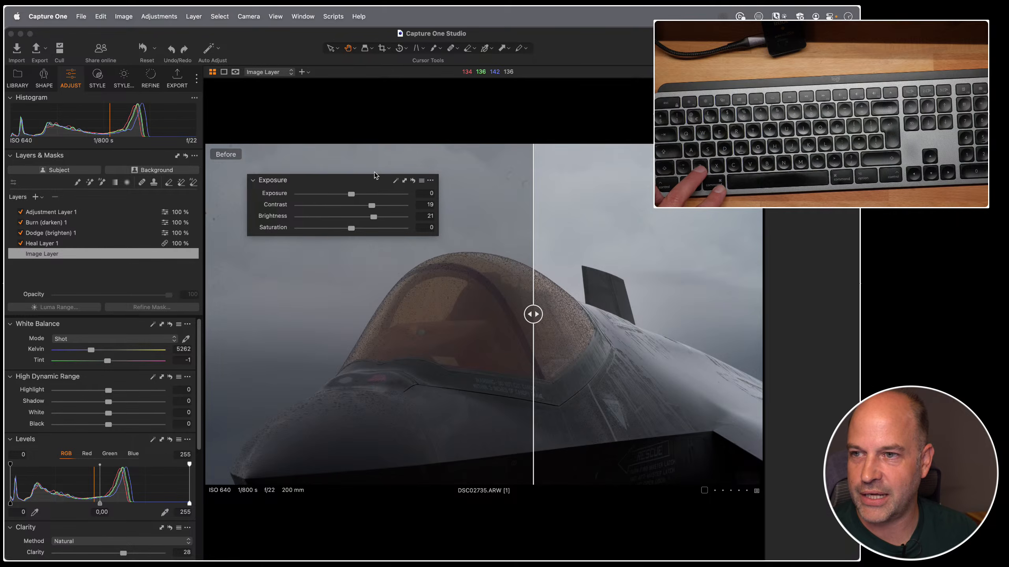
key(y)
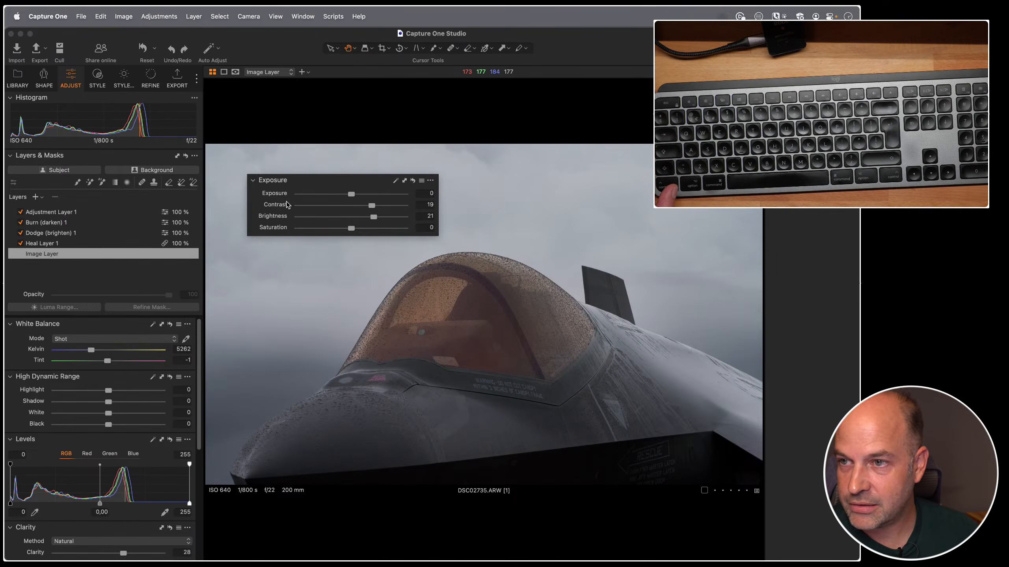
Try a higher Exposure value, reset that slider, and preview the photo without the Exposure tool's adjustments.
drag(351, 194, 378, 196)
double_click(378, 194)
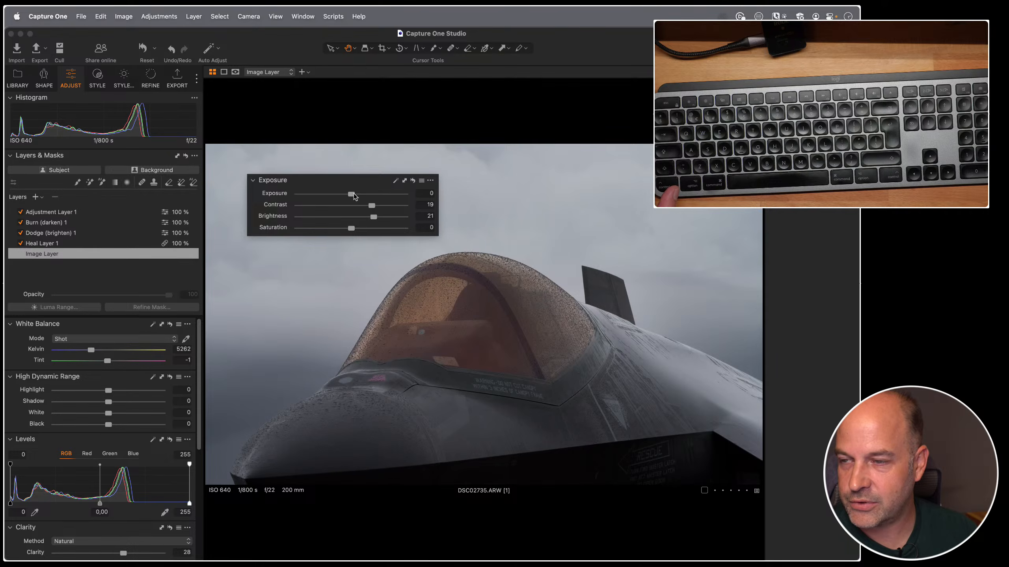
alt+click(412, 181)
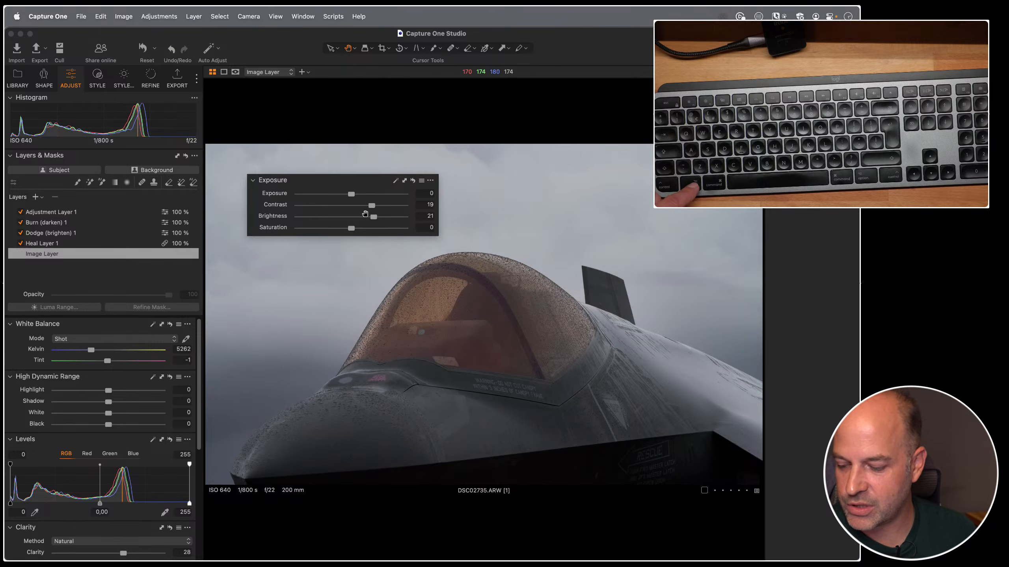
Dock the Exposure tool above White Balance, and open the Speed Edit collection for adjusting.
drag(314, 181, 80, 324)
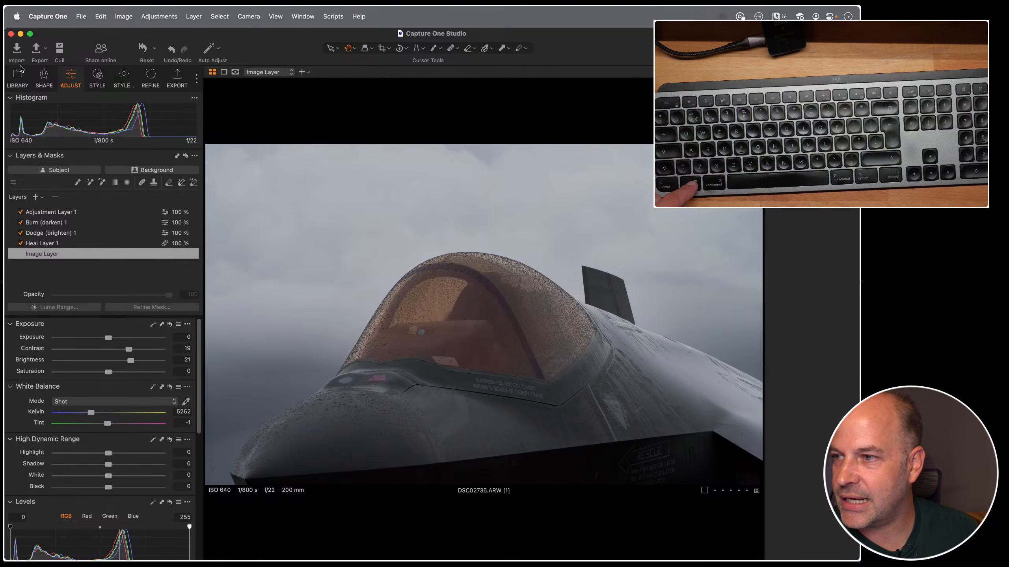
click(18, 77)
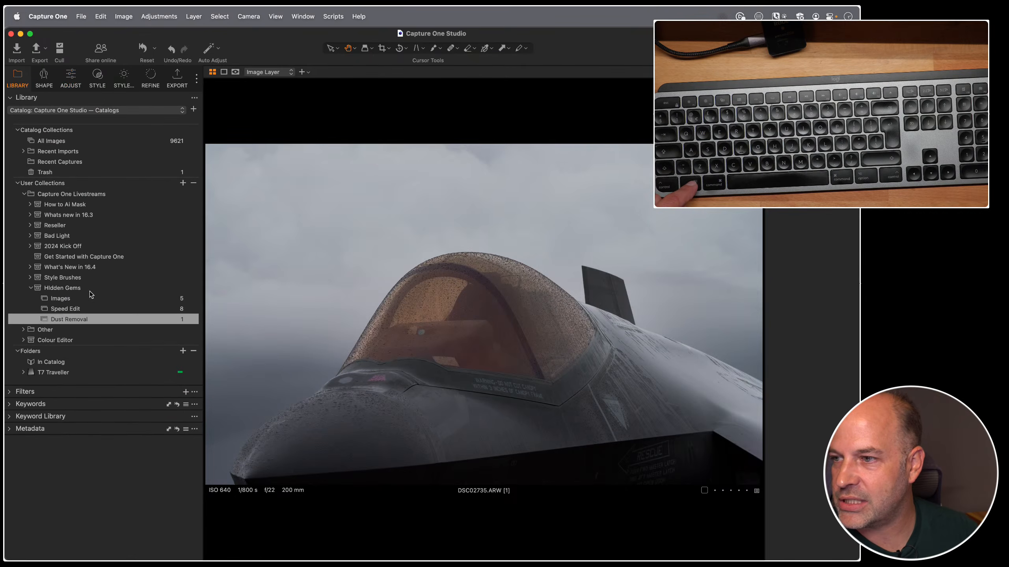
click(81, 309)
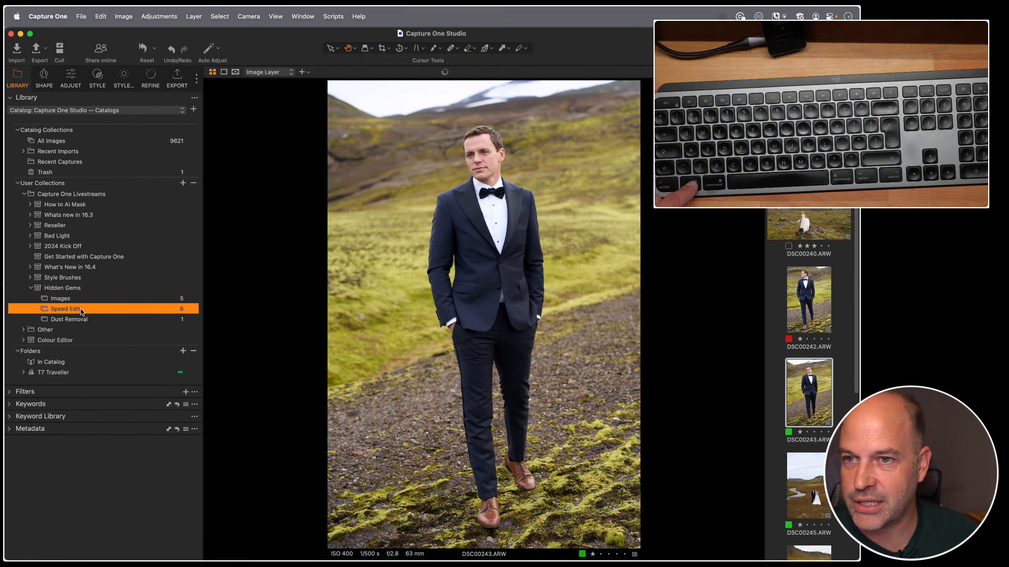
click(70, 79)
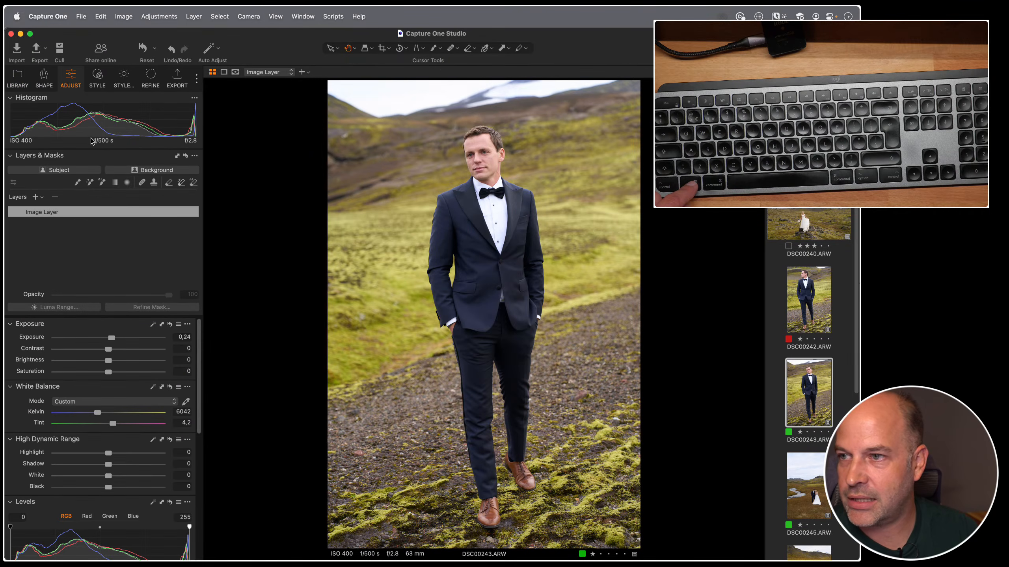
scroll(785, 222, down, 3)
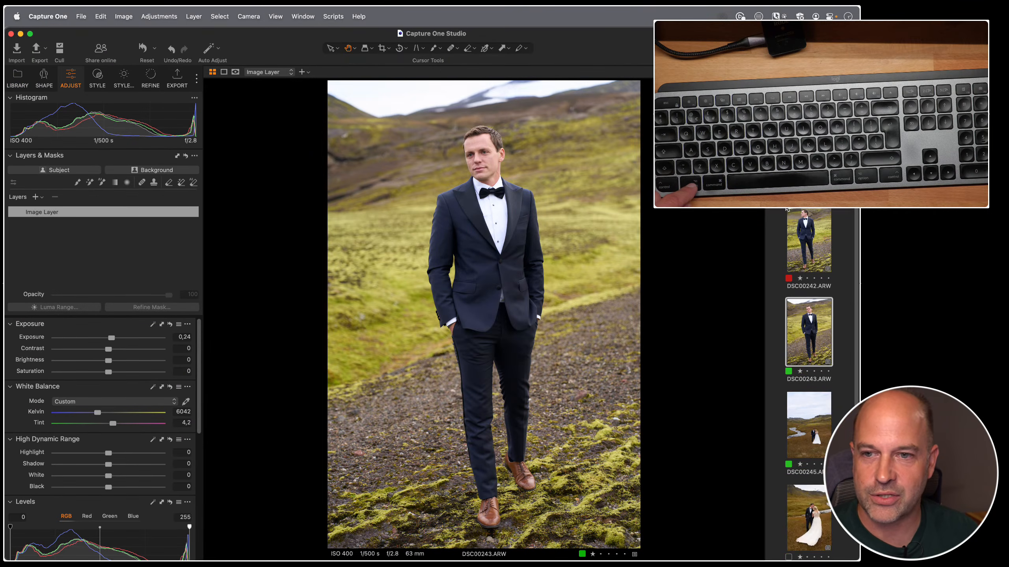
scroll(779, 233, up, 3)
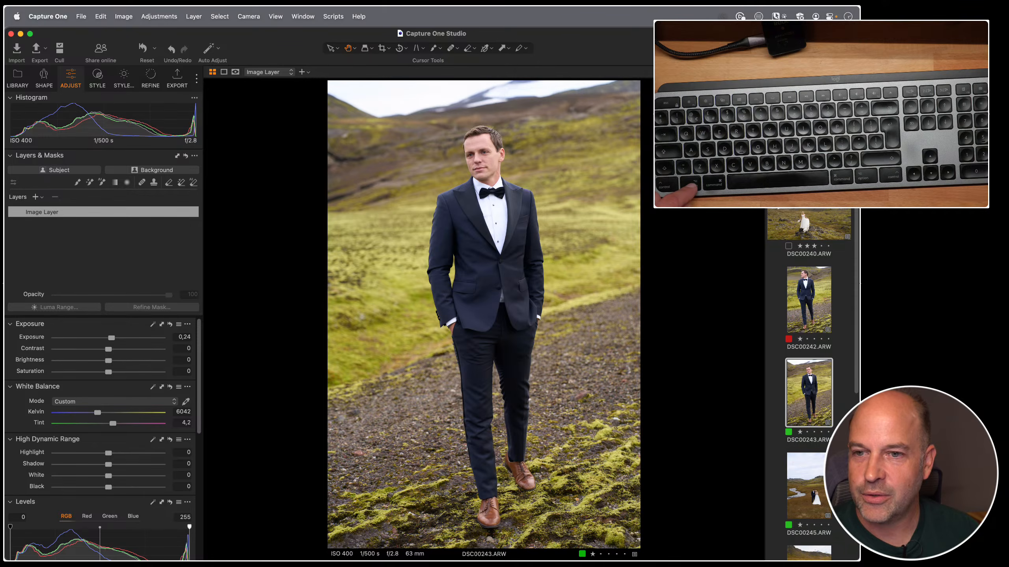
Select all images in the Speed Edit collection, deselect them, and select only DSC00236.ARW.
key(cmd+a)
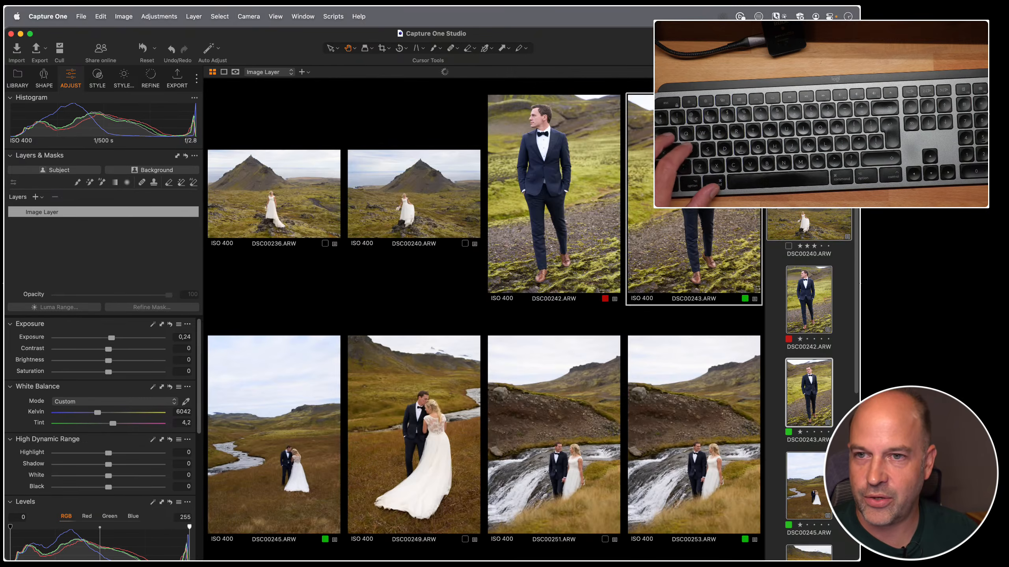
key(cmd+shift+a)
click(788, 131)
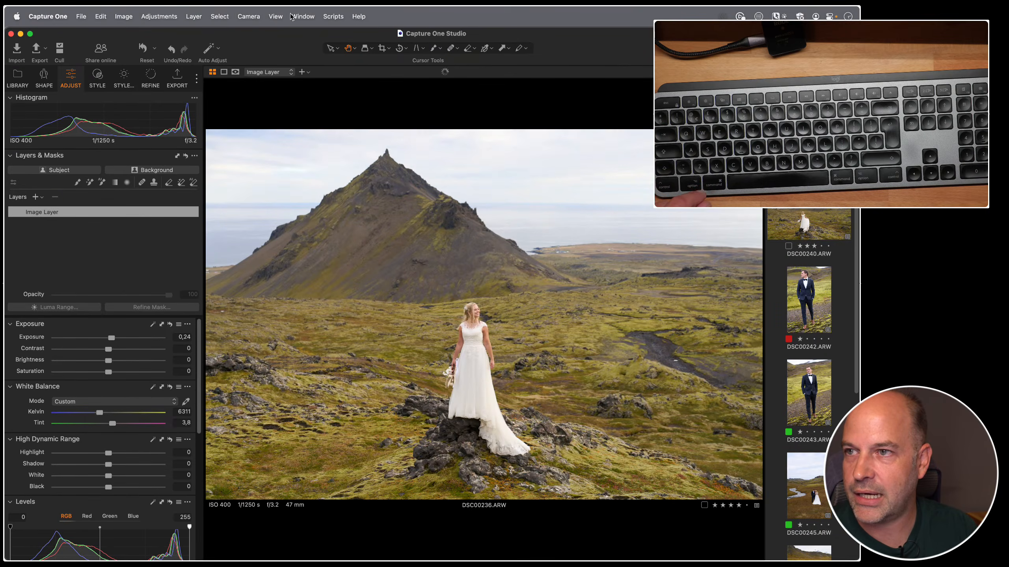
Select images by a filename list of 236, 242 and 245, one per line, ignoring the file extension.
click(218, 17)
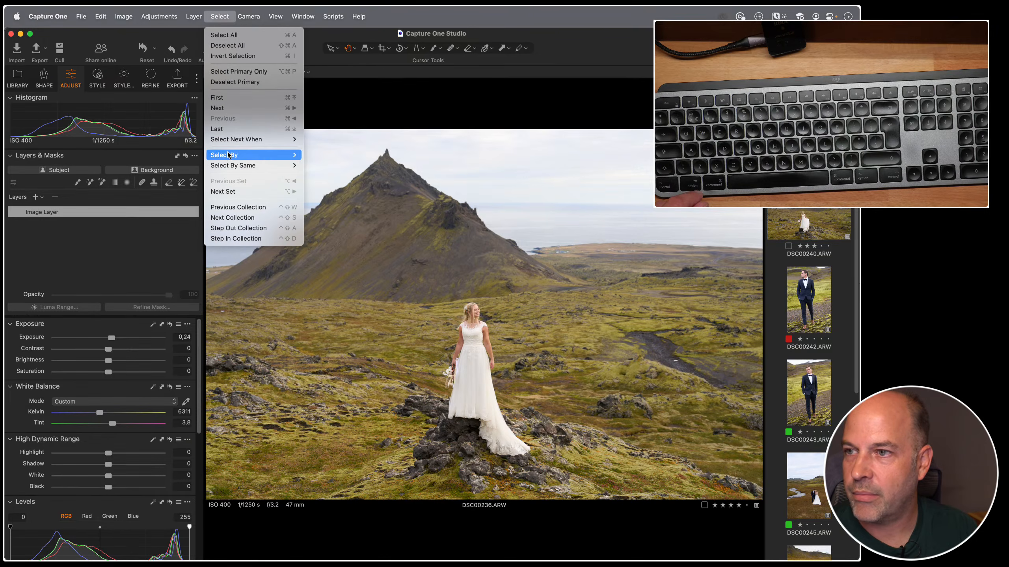
mouse_move(236, 155)
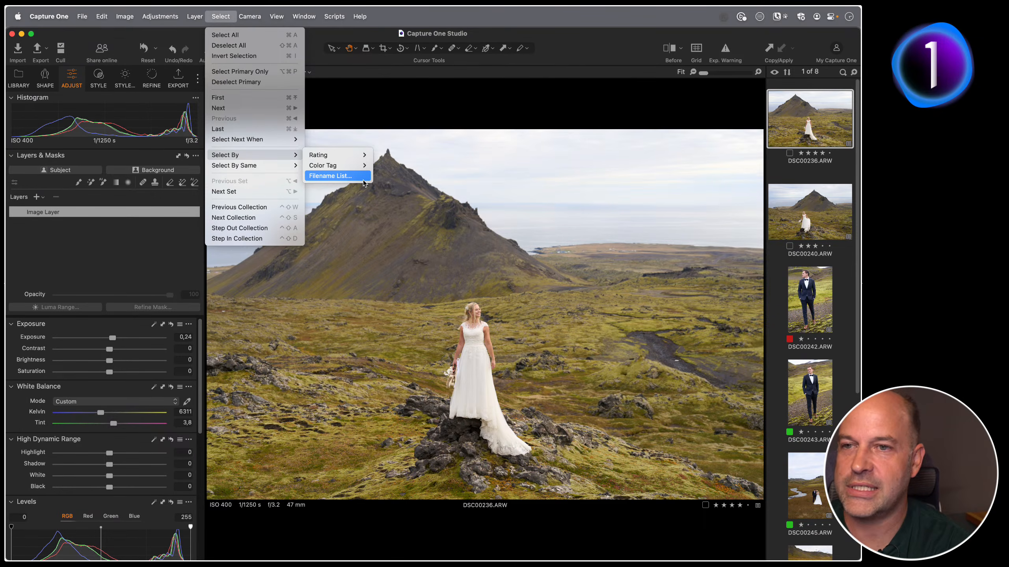
click(355, 176)
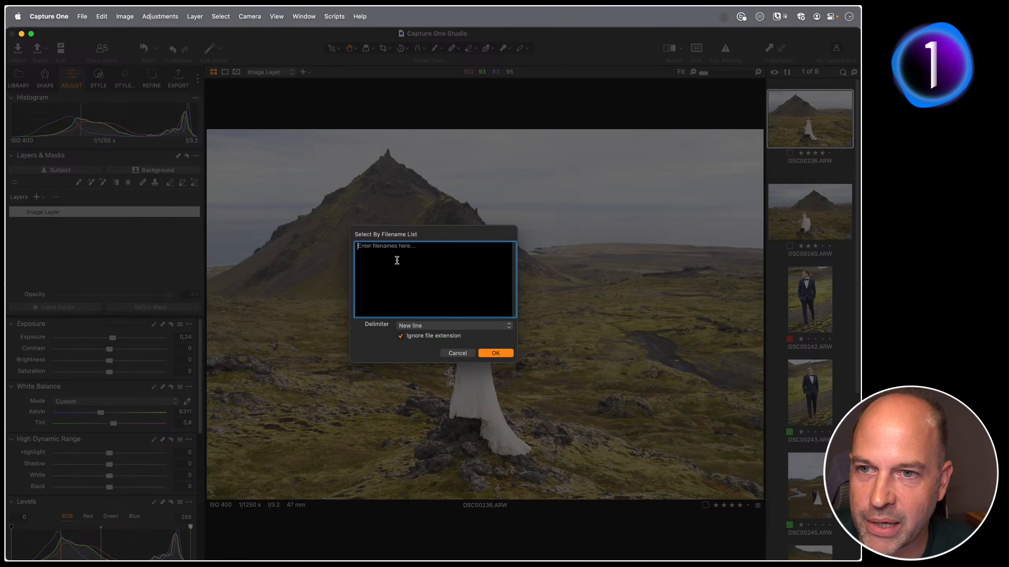
text(236)
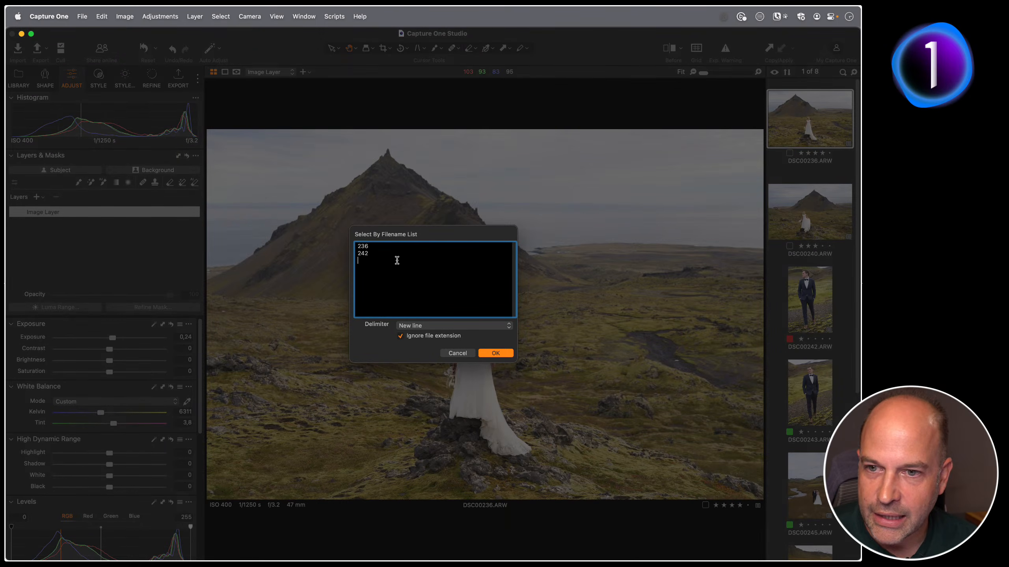
key(Return)
text(245)
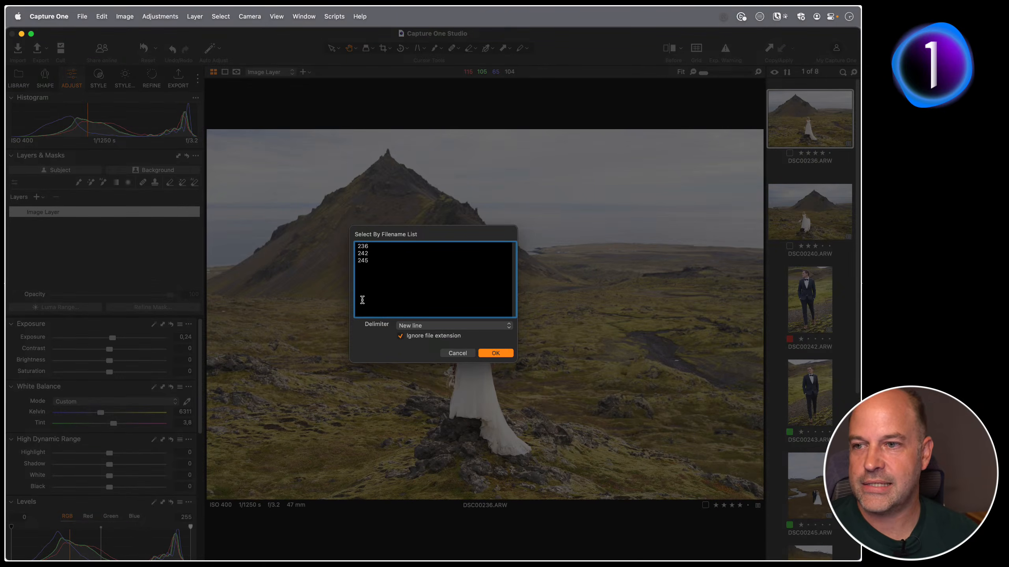
click(495, 353)
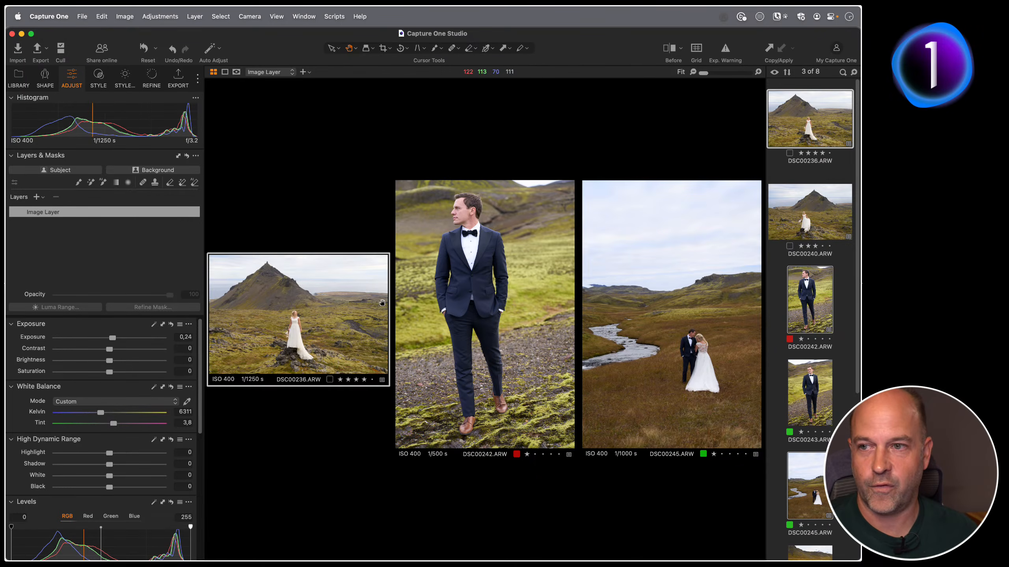
Create an album named Picks from the selected images with selection of the collection after creation enabled, and return to the Speed Edit collection.
right_click(800, 115)
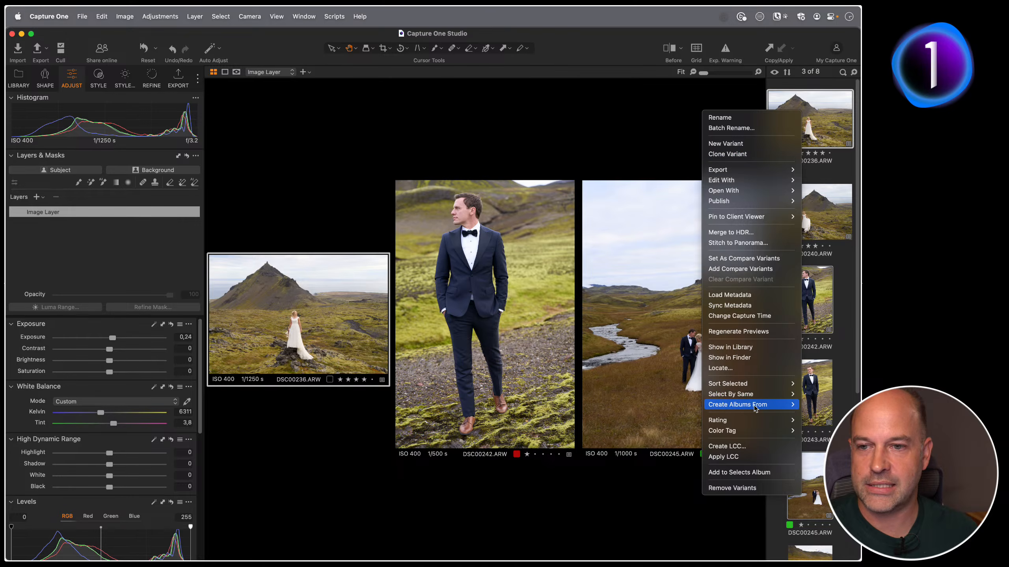
mouse_move(755, 406)
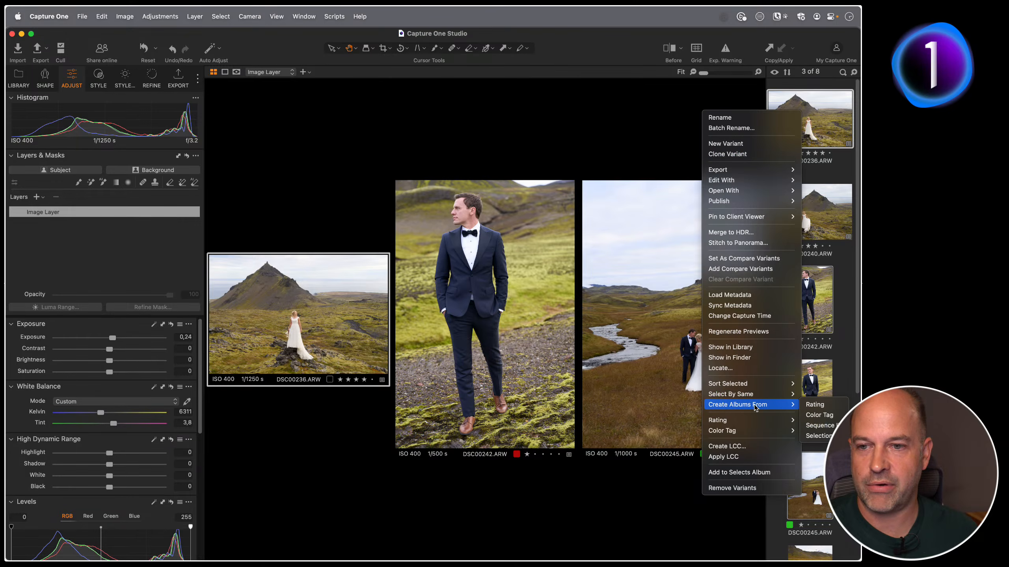
click(820, 436)
click(366, 283)
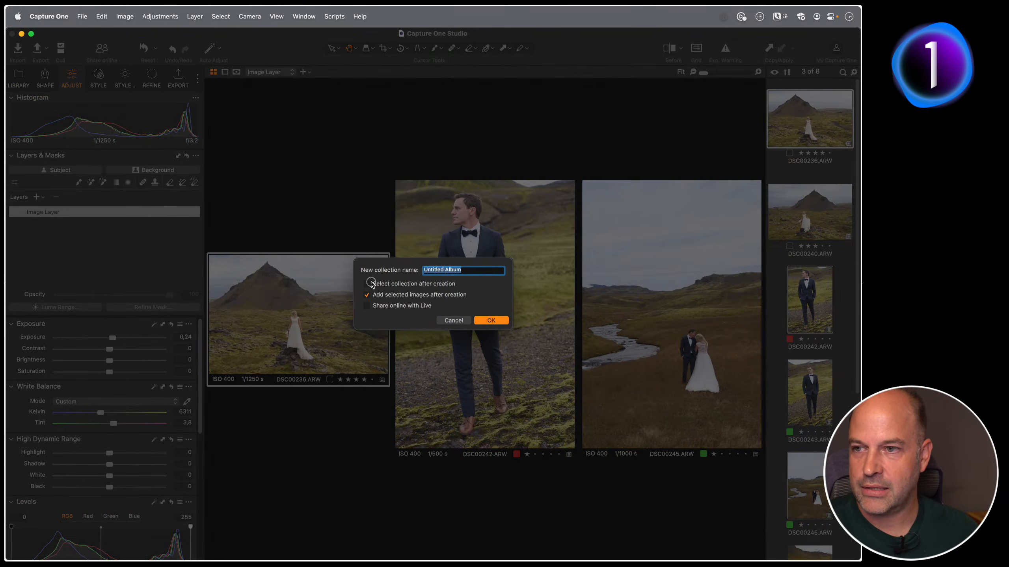
click(470, 271)
drag(469, 271, 376, 270)
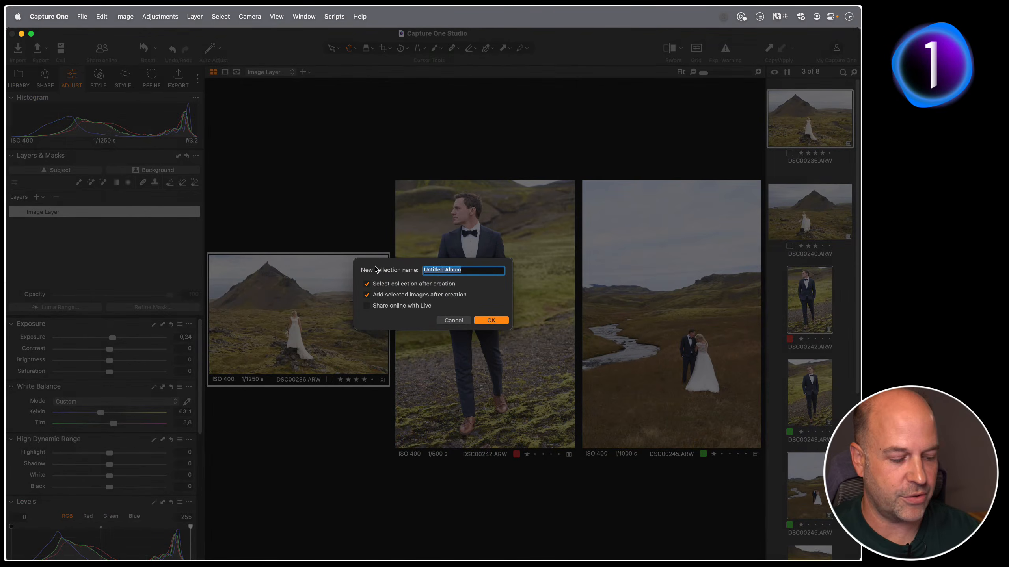
text(Picks)
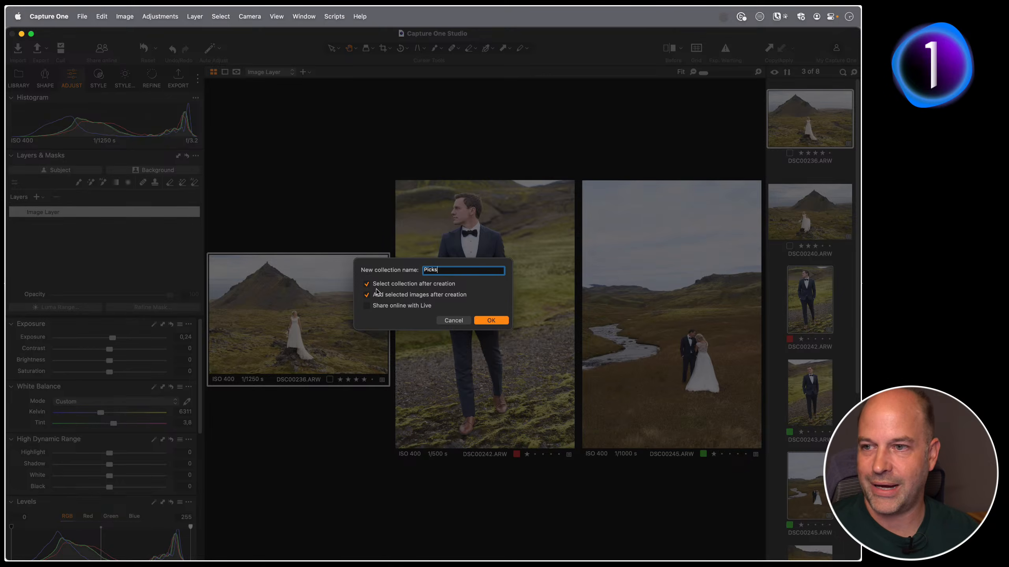
click(491, 320)
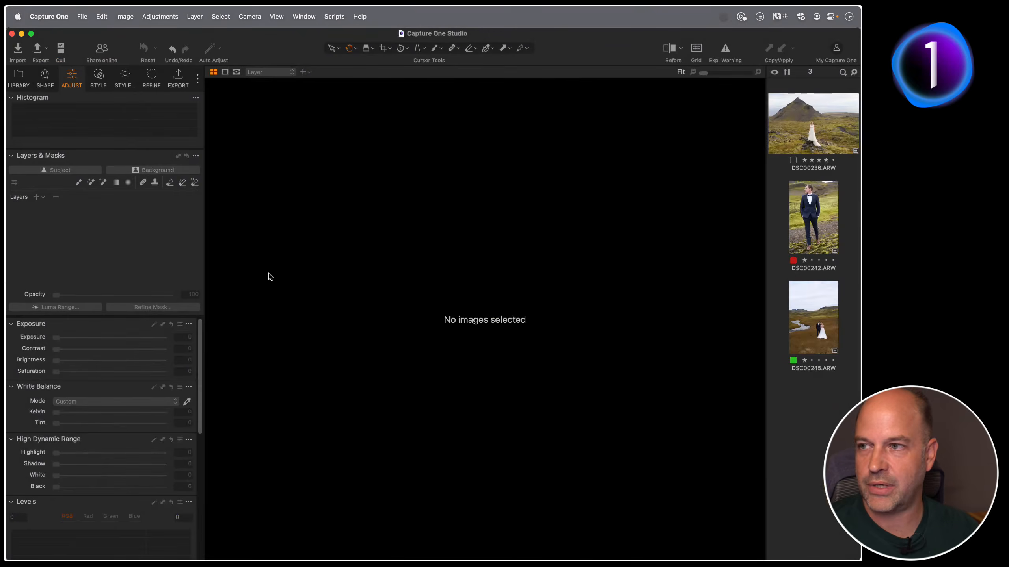
click(18, 78)
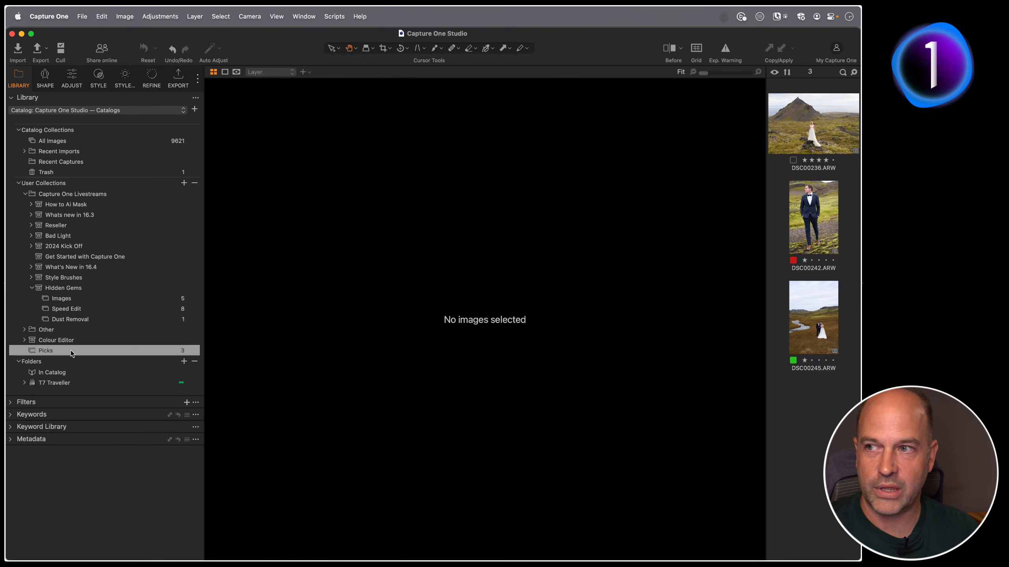
click(73, 308)
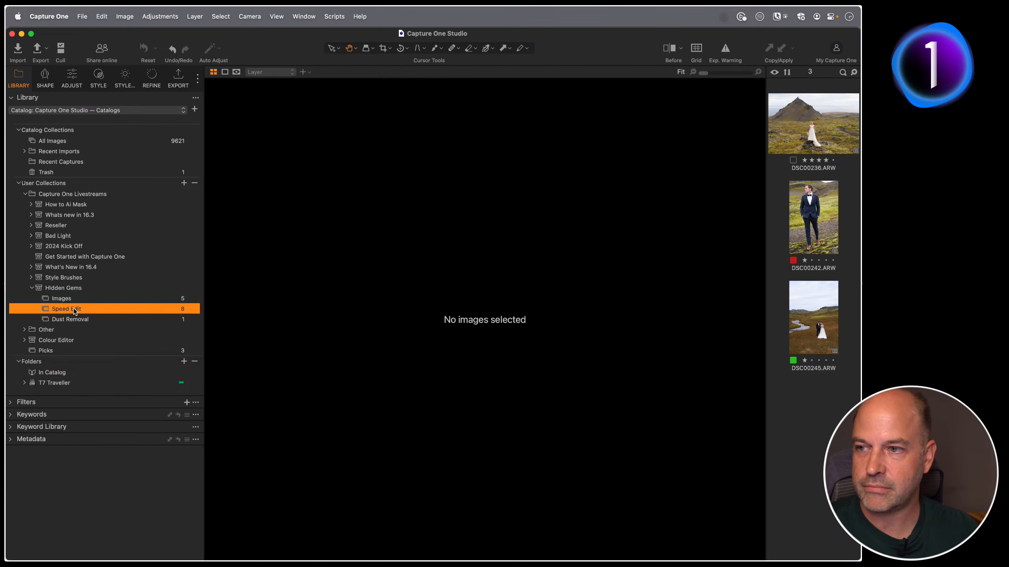
Examine the delimiter options available for selecting images by filename list.
click(233, 16)
mouse_move(278, 155)
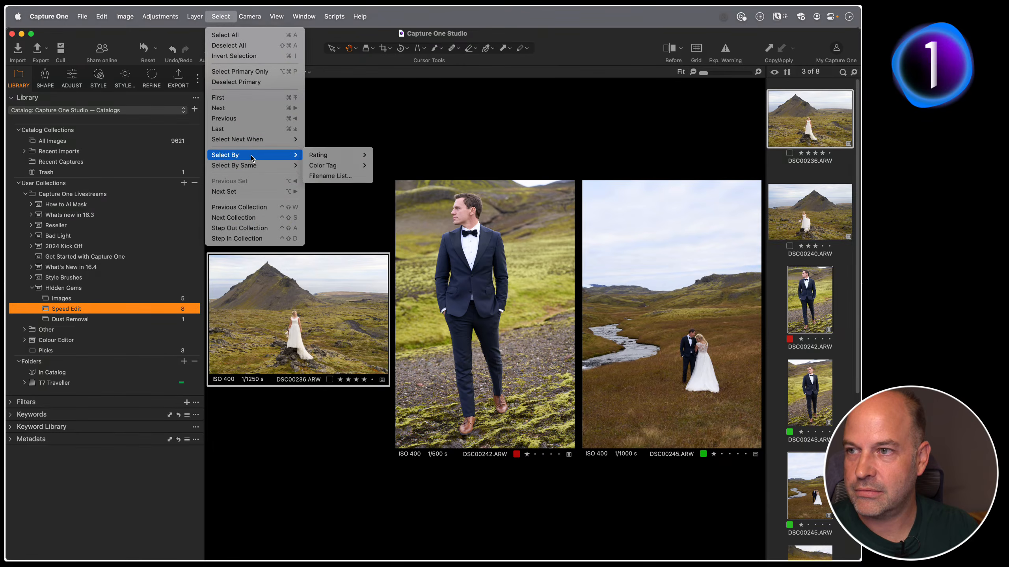
click(331, 176)
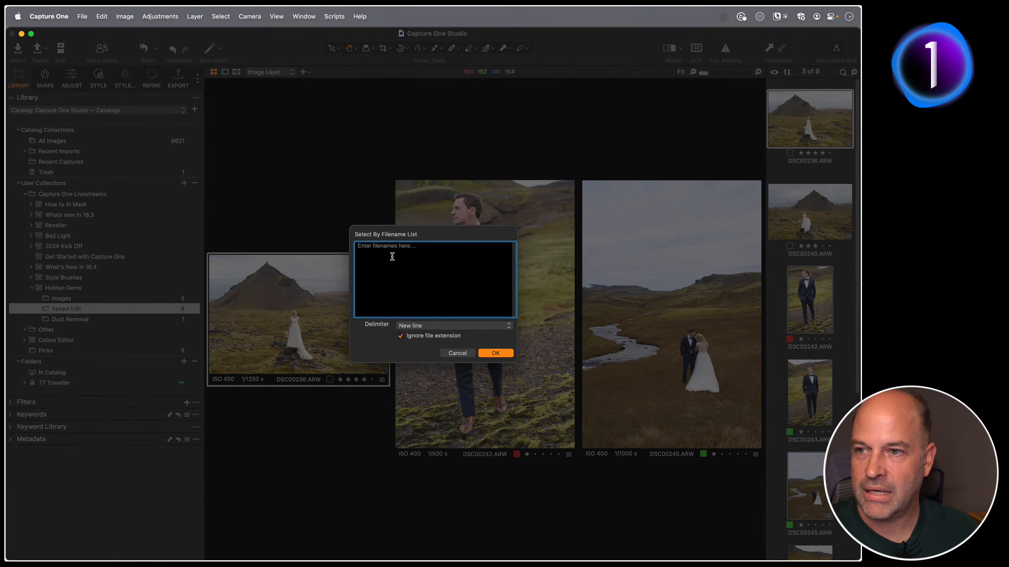
click(419, 329)
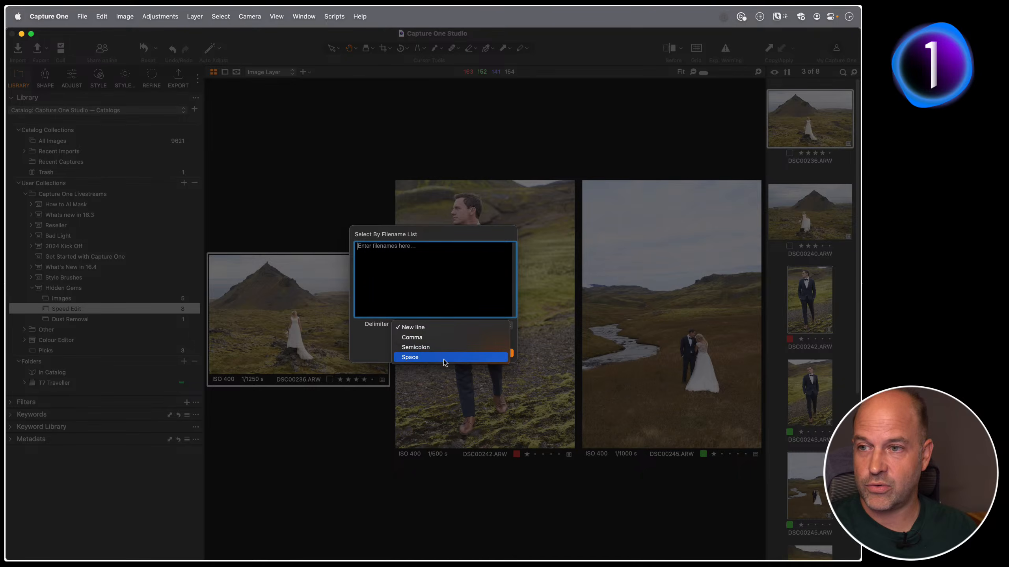
click(418, 291)
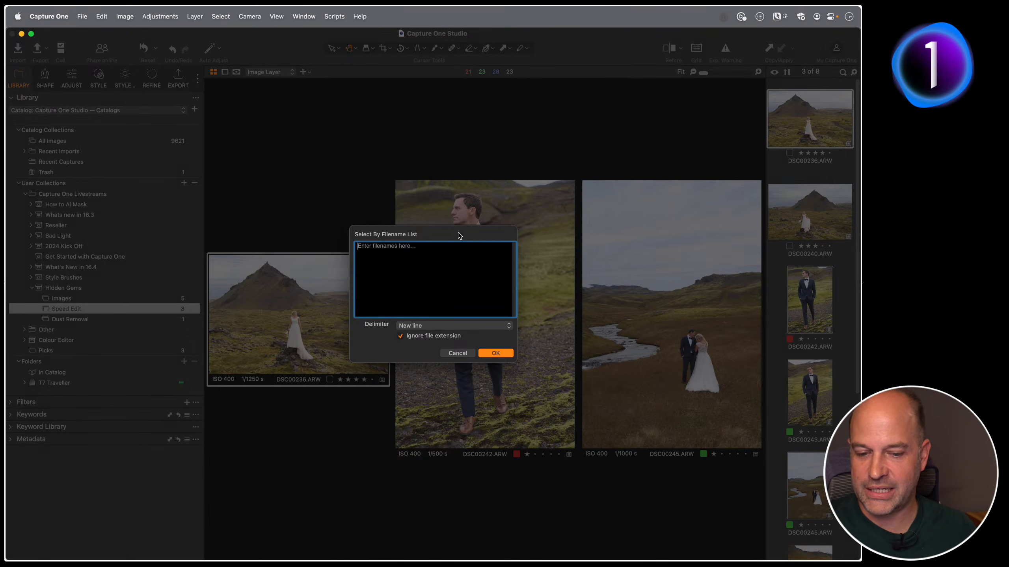
click(456, 353)
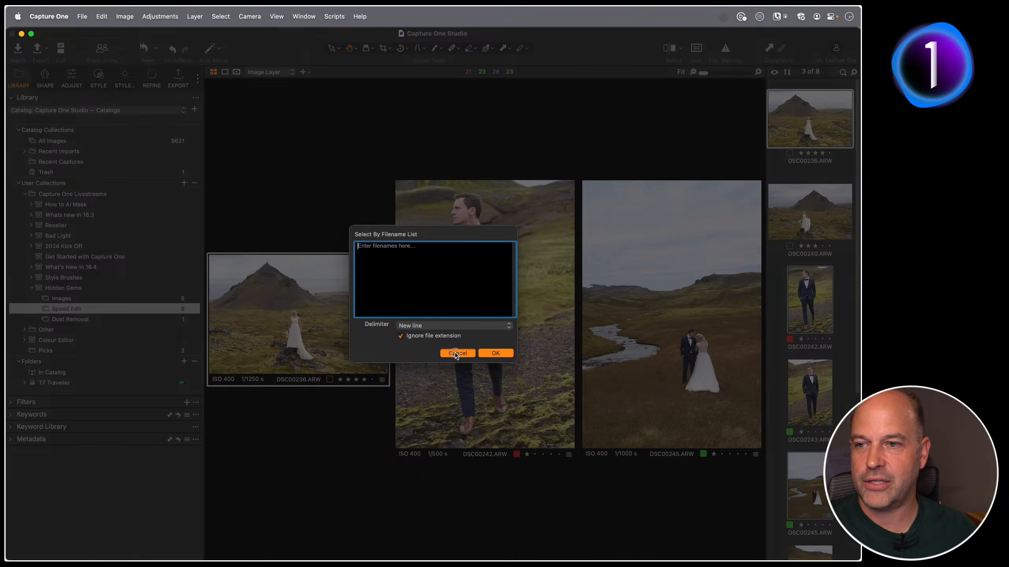
Select all images sharing the green color tag of DSC00243.ARW.
scroll(815, 384, down, 2)
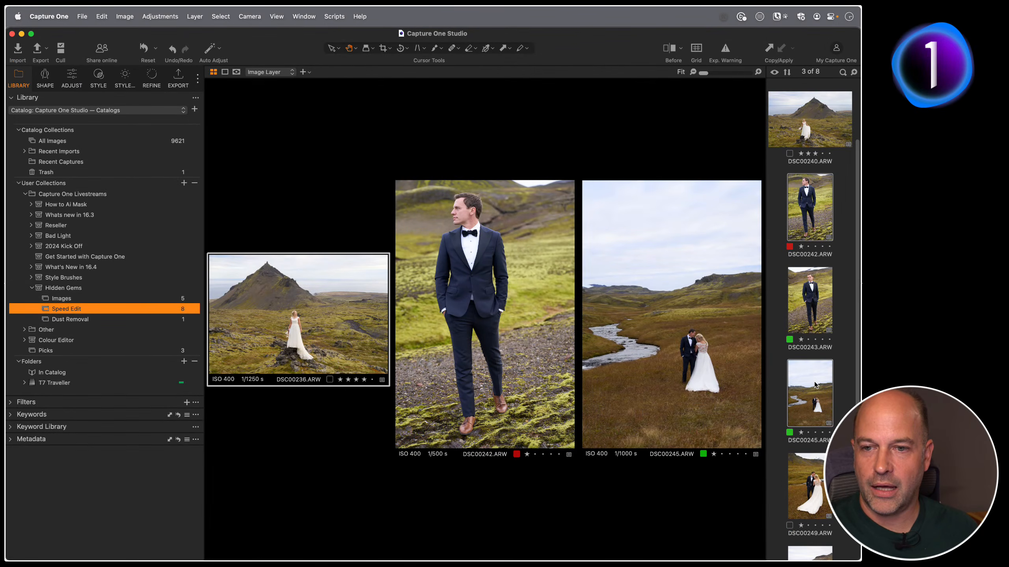
scroll(814, 385, down, 2)
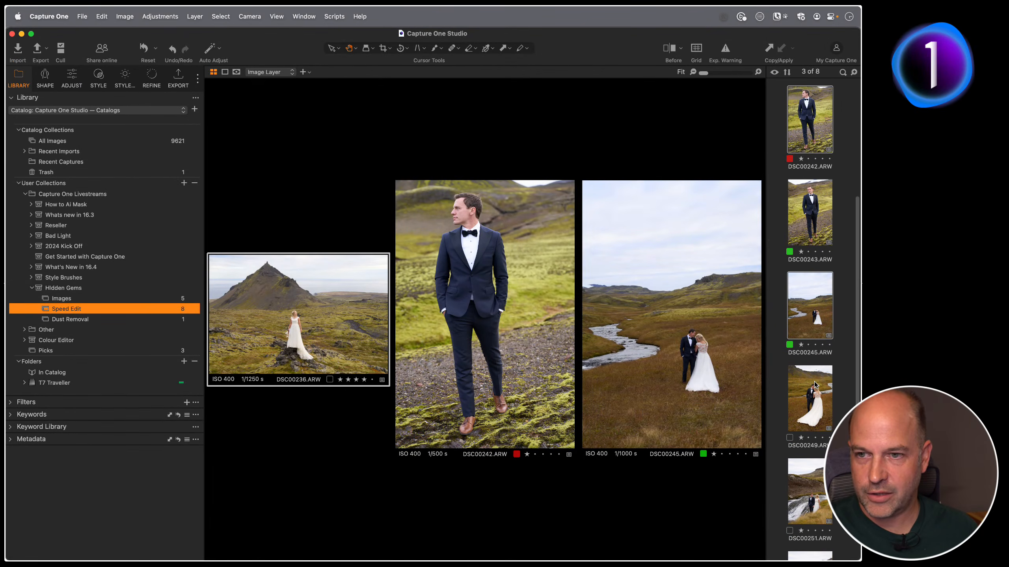
click(791, 225)
right_click(808, 220)
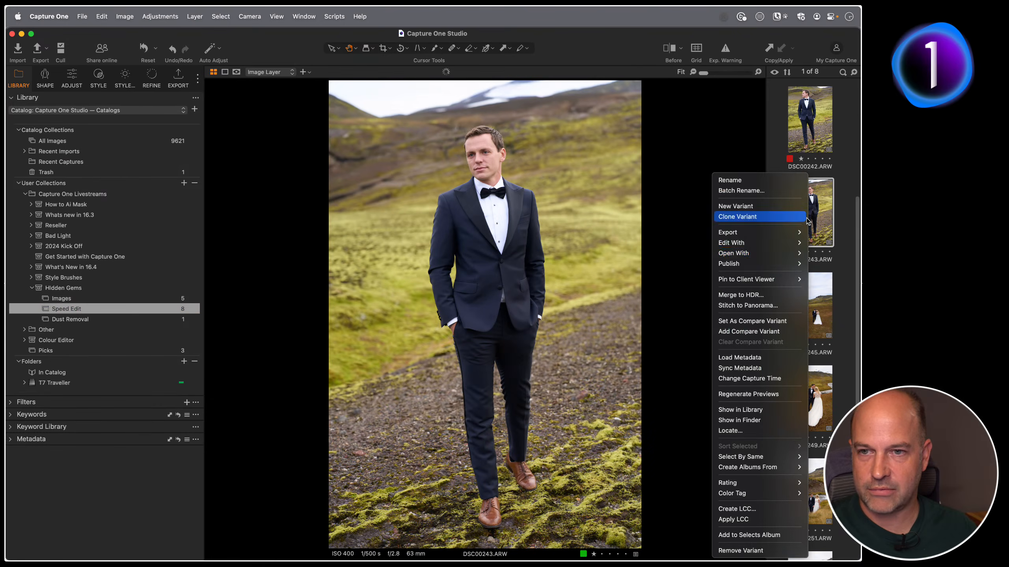
mouse_move(770, 459)
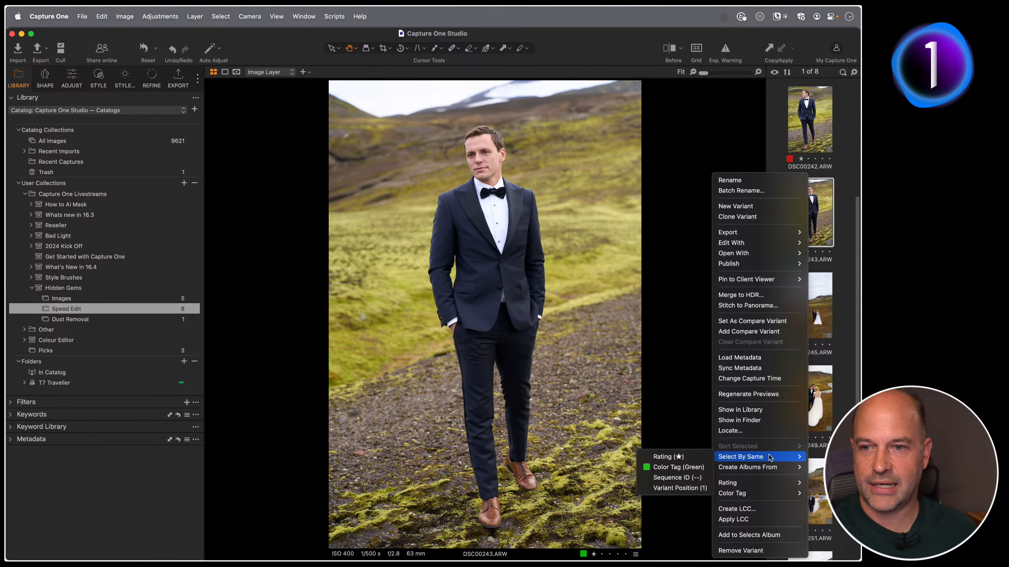
click(678, 467)
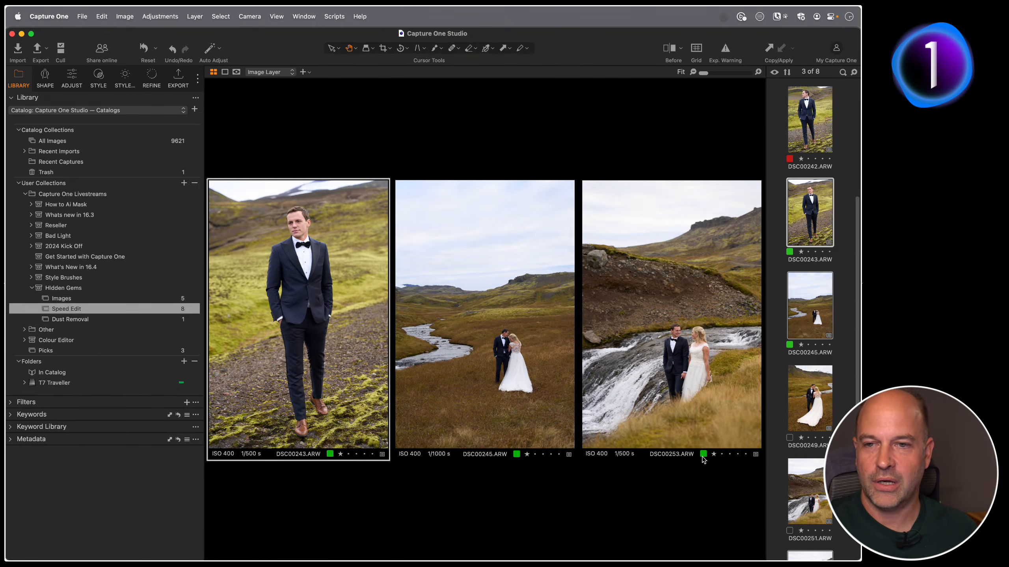
Select all images in the Speed Edit collection and create a cloned variant of each.
click(777, 297)
key(super+a)
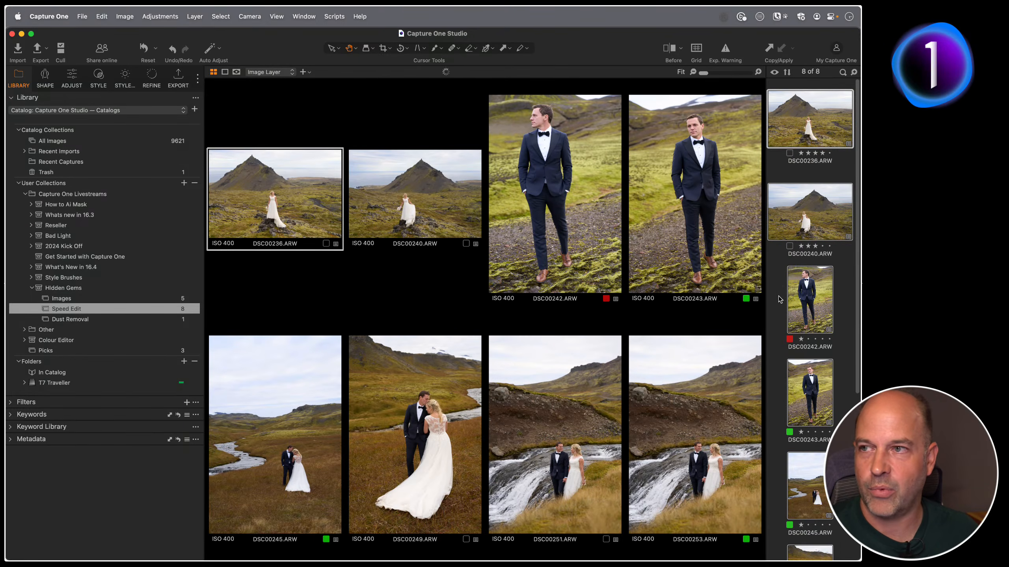
click(124, 16)
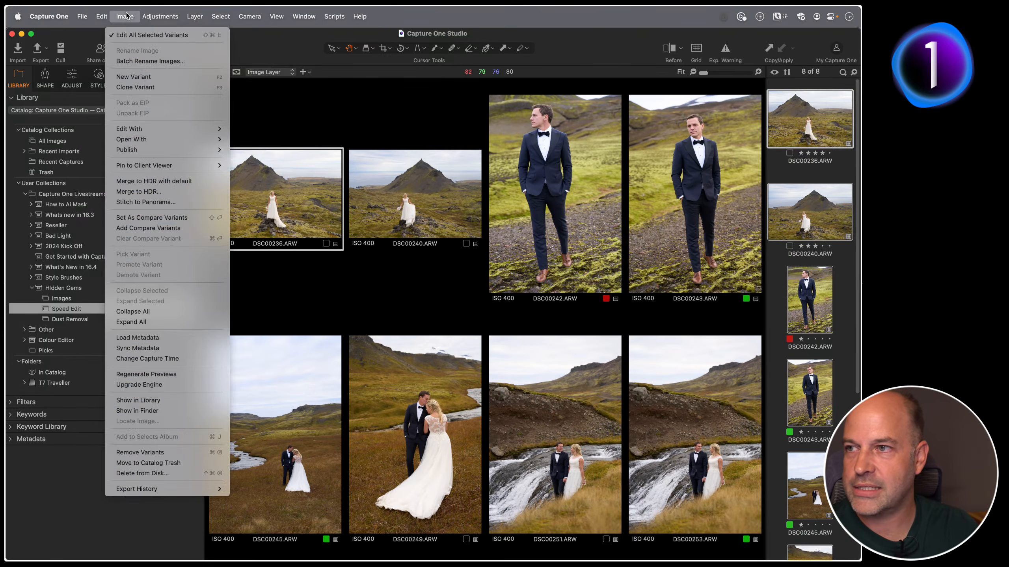
click(153, 88)
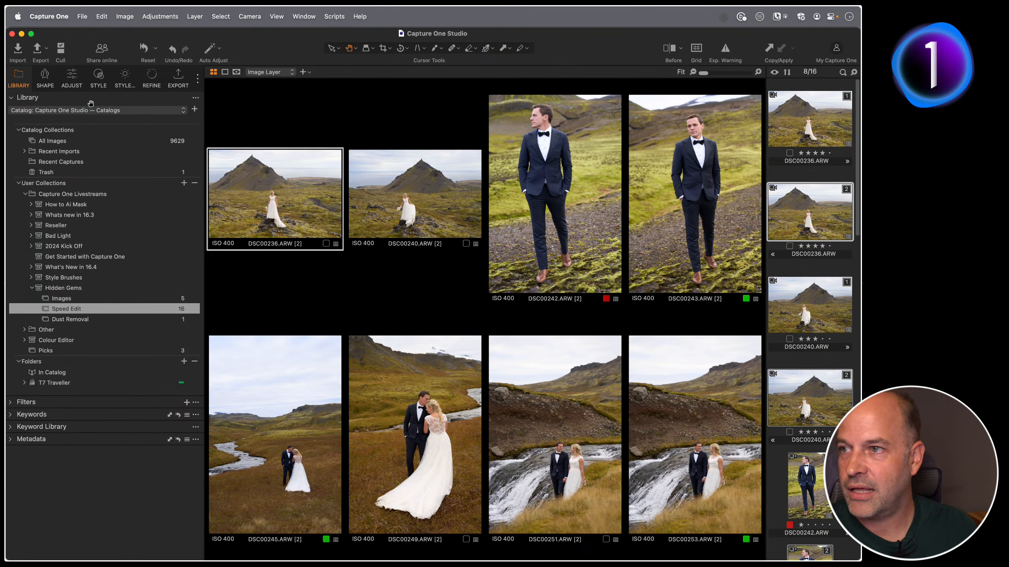
Show the style tools and review the custom keyboard shortcuts in the DGR Default set.
click(98, 76)
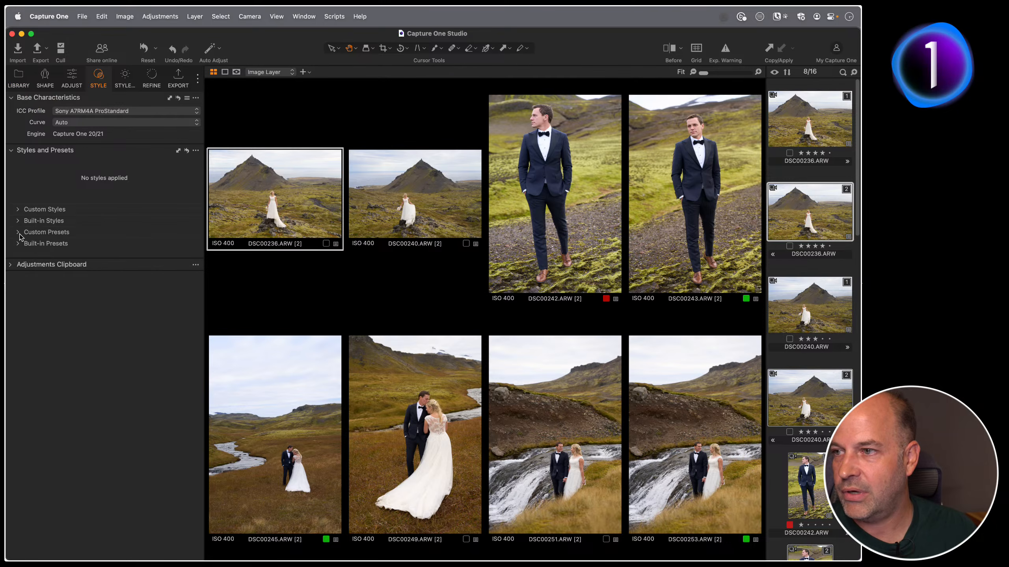
click(103, 16)
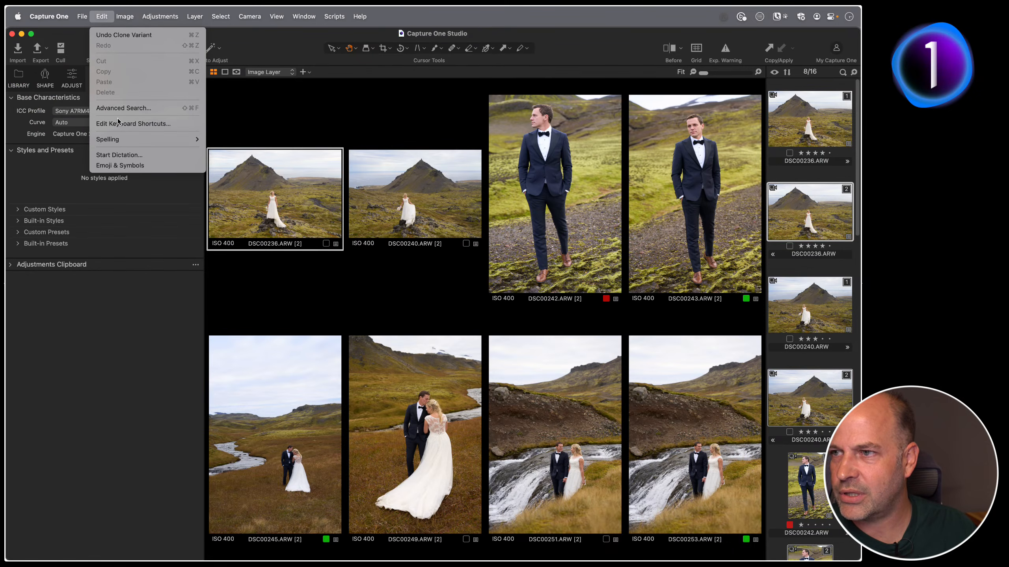
click(134, 124)
click(580, 157)
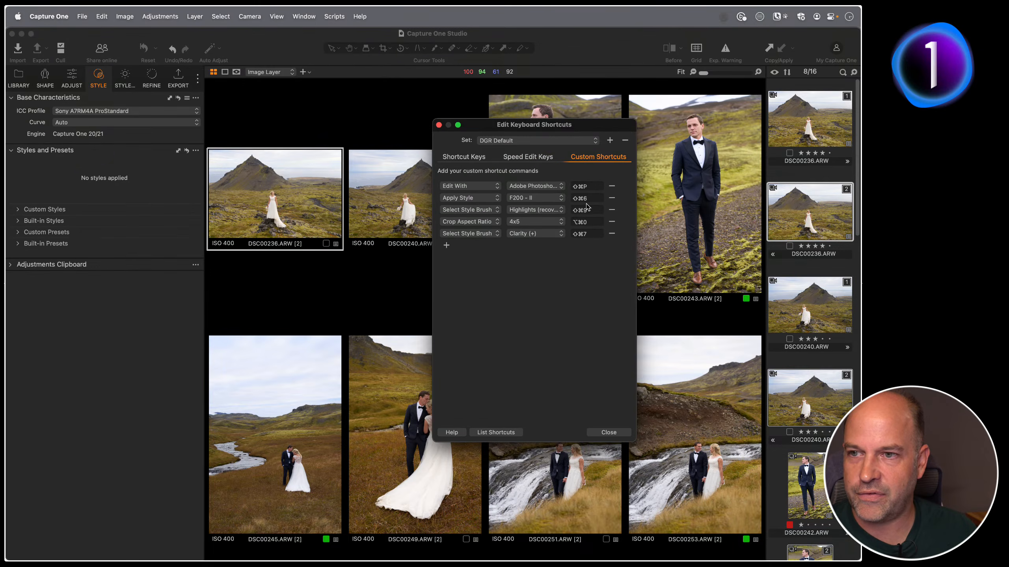
click(439, 124)
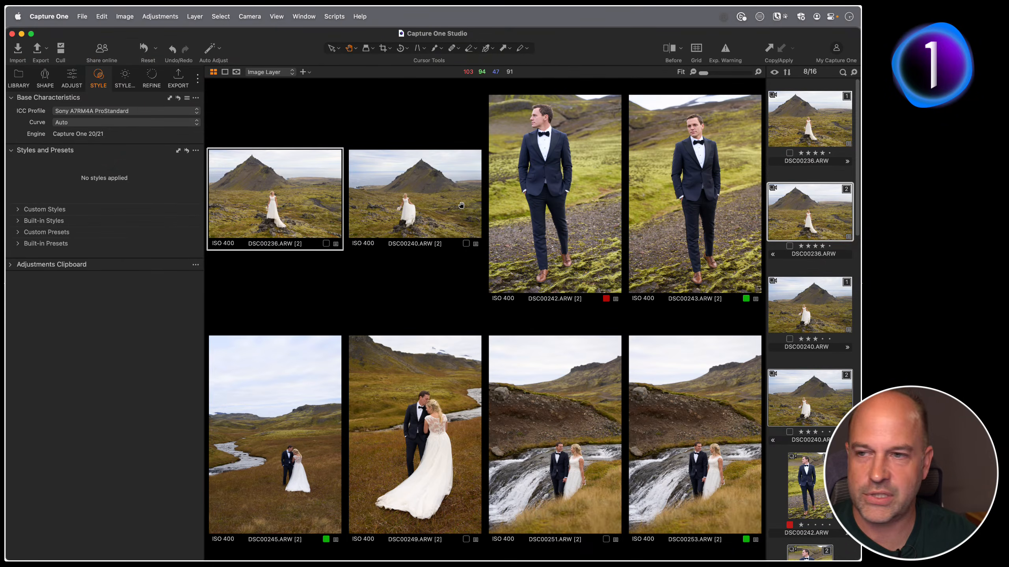
Try the F200 - II style on the cloned variants, and undo it.
key(ctrl+1)
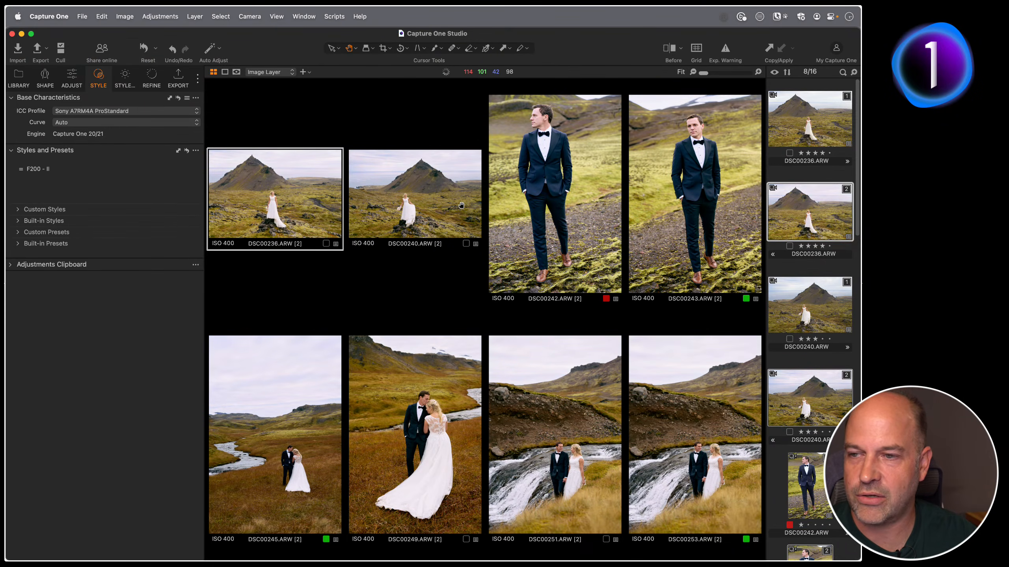
key(ctrl+z)
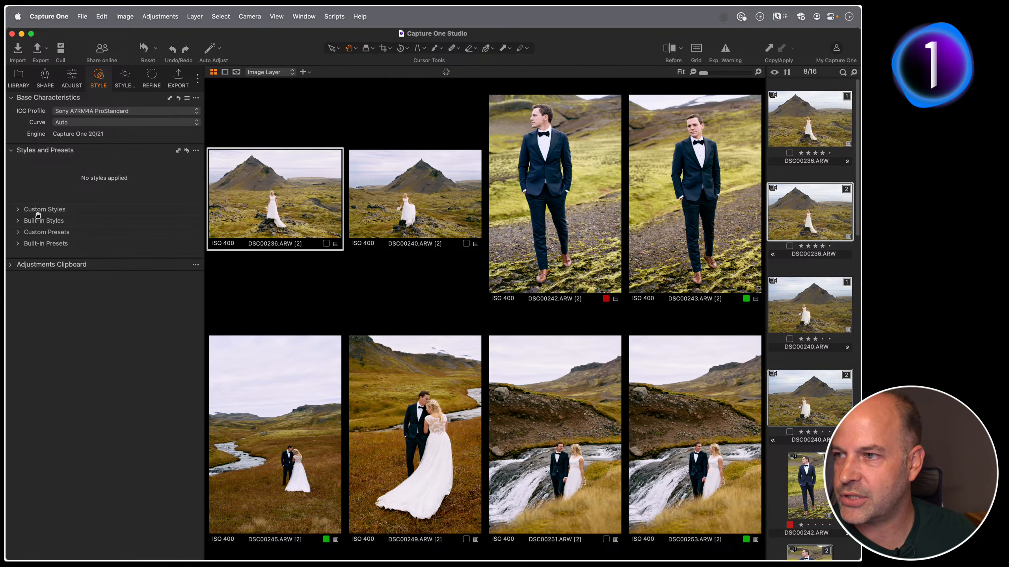
Apply the built-in B&W Punch style to the cloned variants and compare the original and clone of DSC00236.ARW.
click(18, 221)
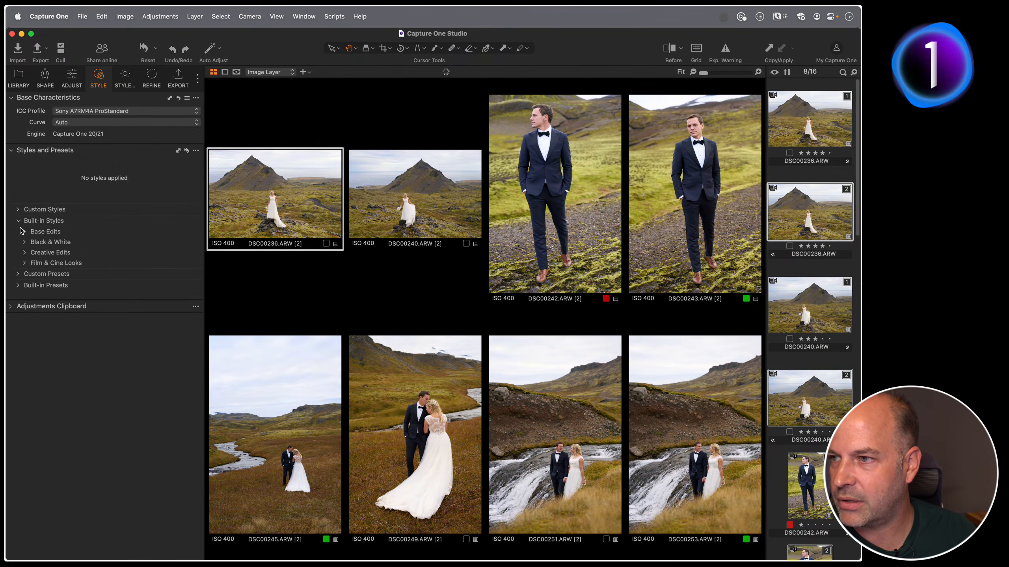
click(25, 242)
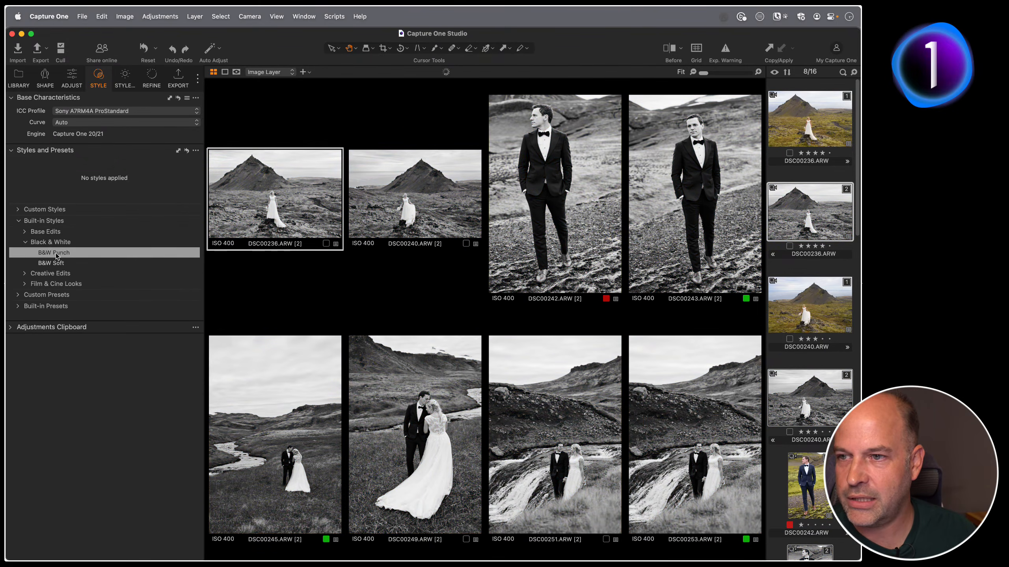
click(58, 255)
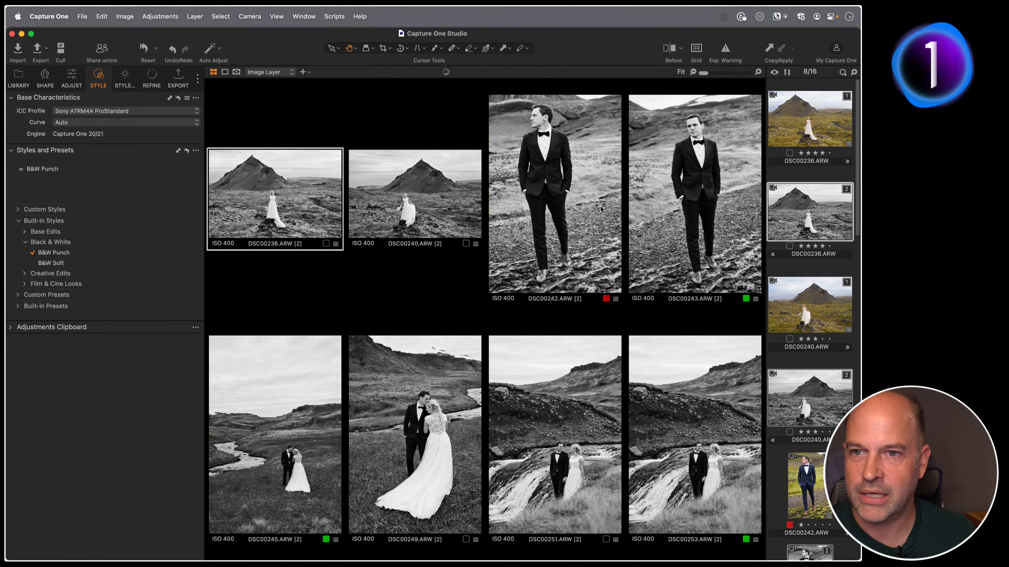
click(803, 113)
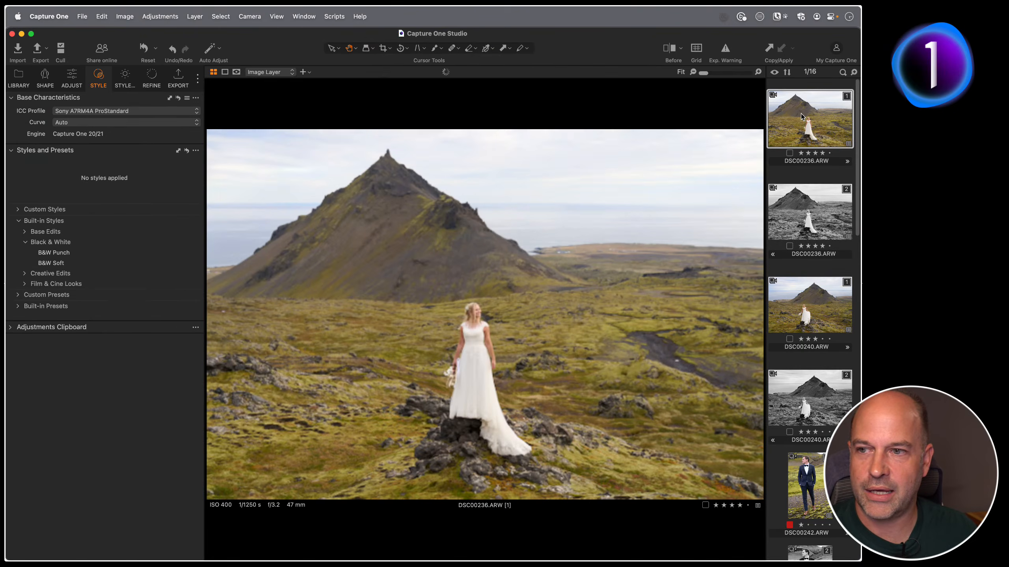
click(801, 196)
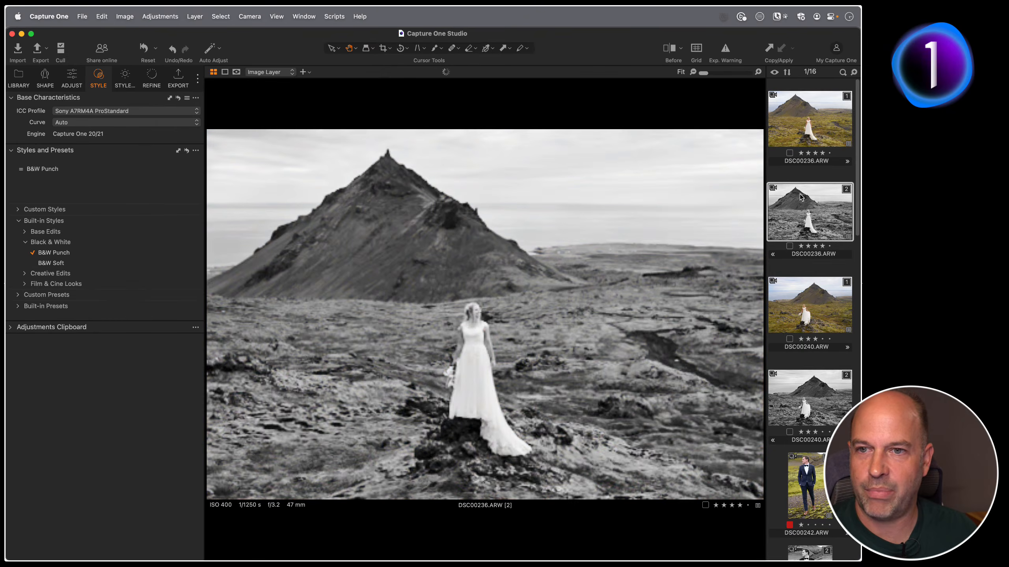
Select all images sharing variant position 2 with the black-and-white clone of DSC00236.ARW.
right_click(804, 217)
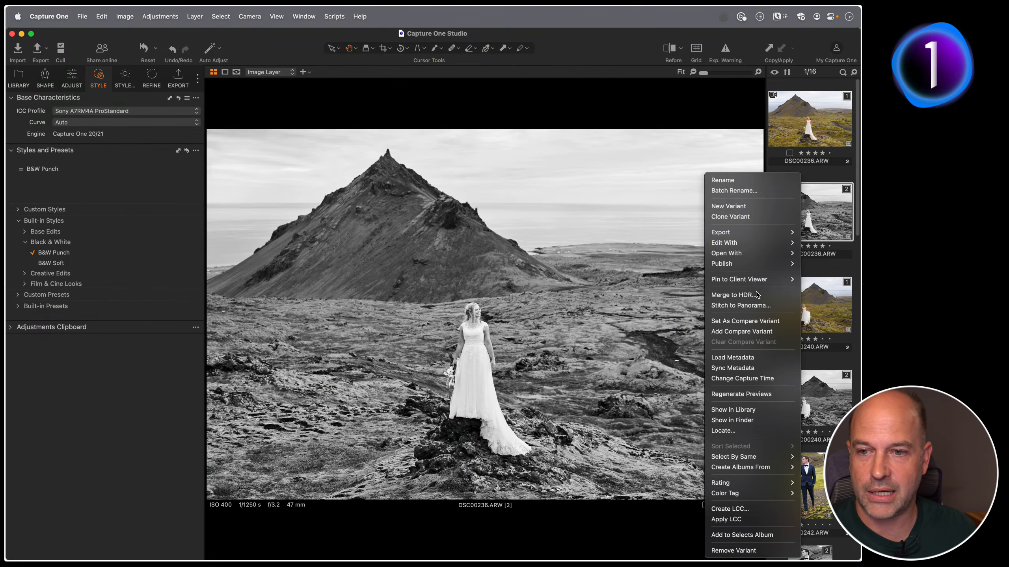
mouse_move(738, 457)
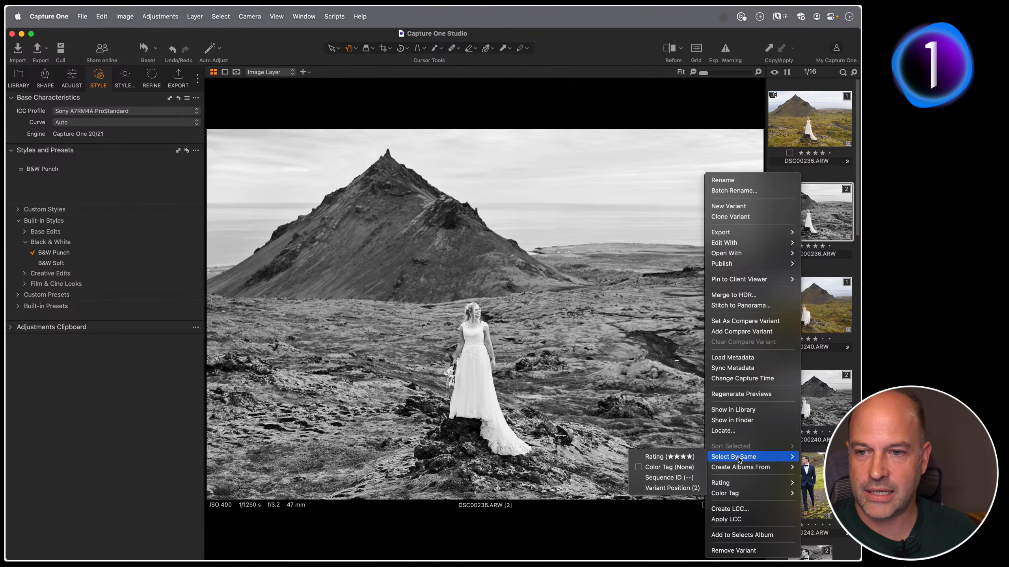
click(674, 488)
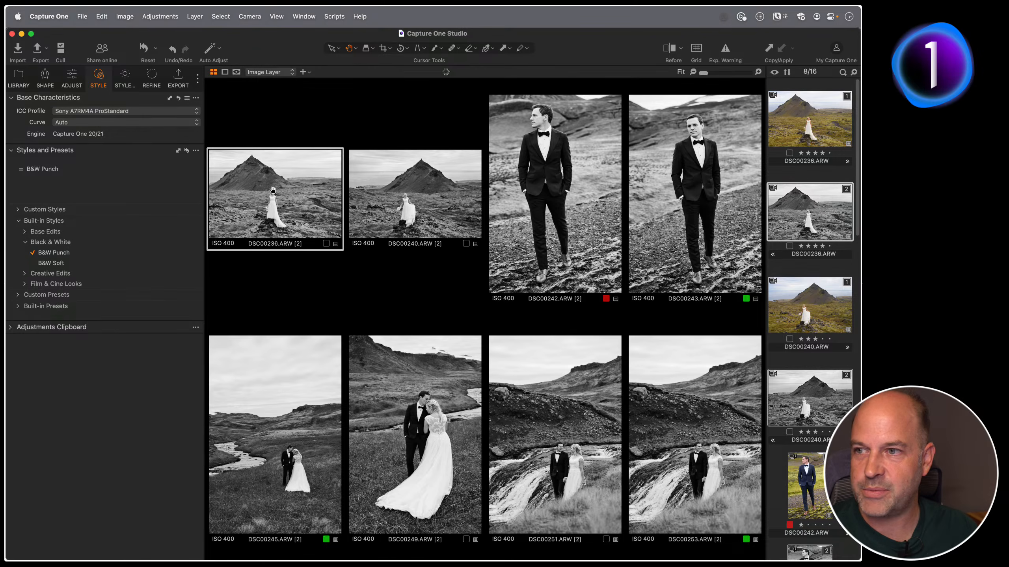
Speed Edit all selected black-and-white variants together, lowering the exposure and raising the contrast.
key(q)
drag(273, 193, 253, 193)
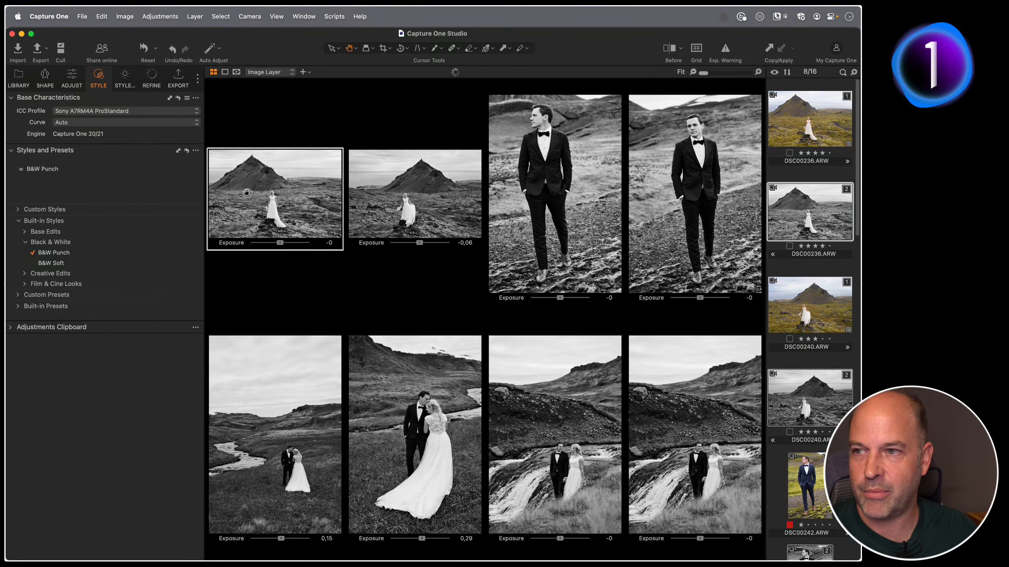
key(w)
drag(257, 194, 289, 198)
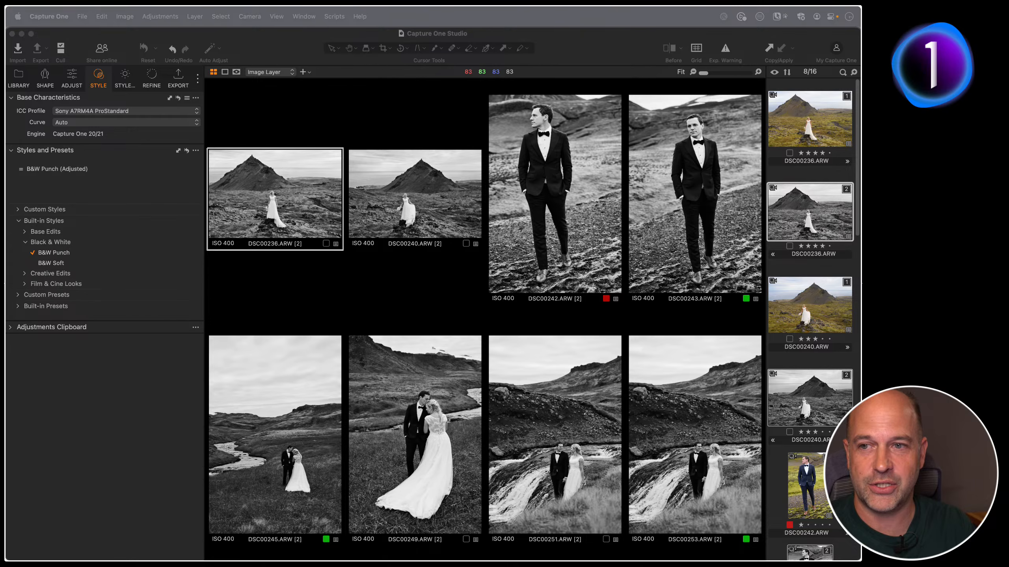
Examine the bride in the color version of DSC00240.ARW at 100% and at maximum magnification.
click(810, 254)
click(804, 303)
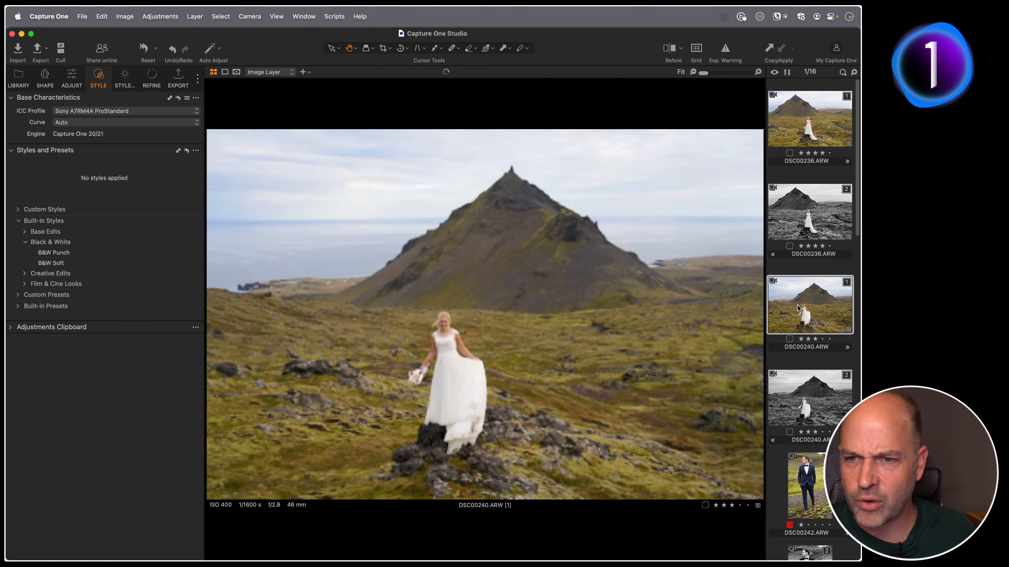
double_click(441, 331)
drag(495, 365, 464, 279)
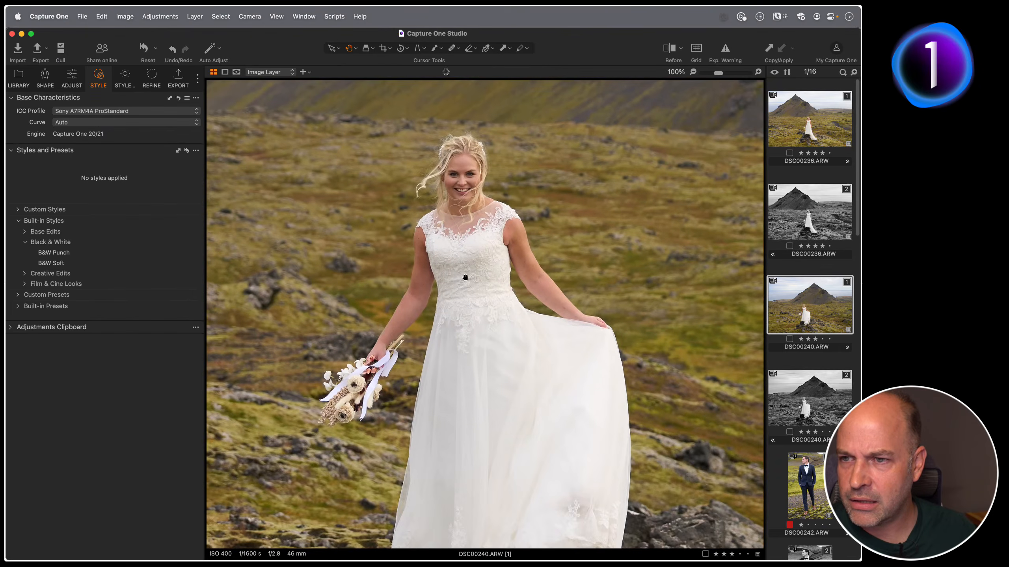
drag(509, 361, 361, 218)
drag(439, 309, 639, 325)
drag(592, 281, 507, 395)
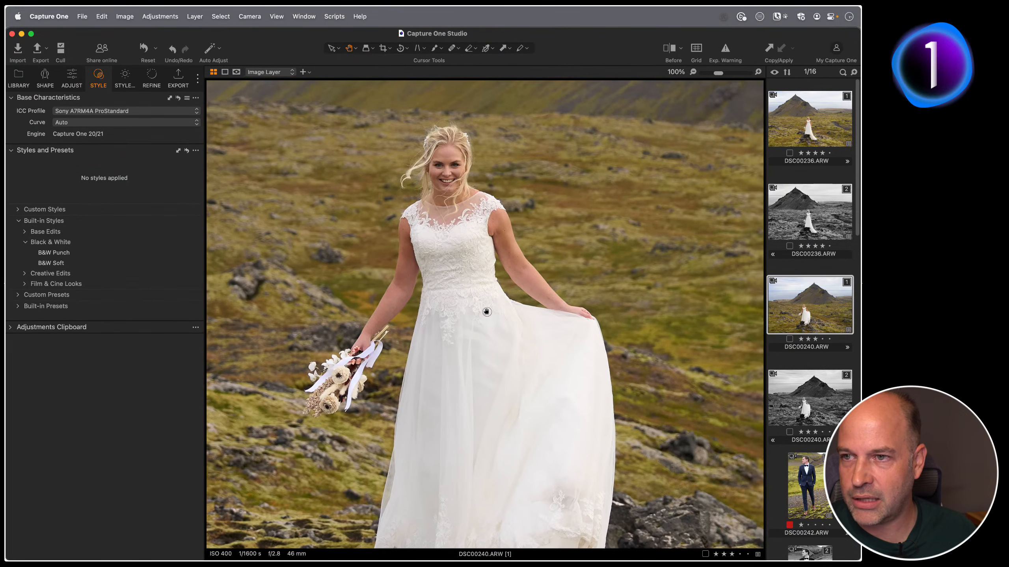
drag(495, 317, 557, 282)
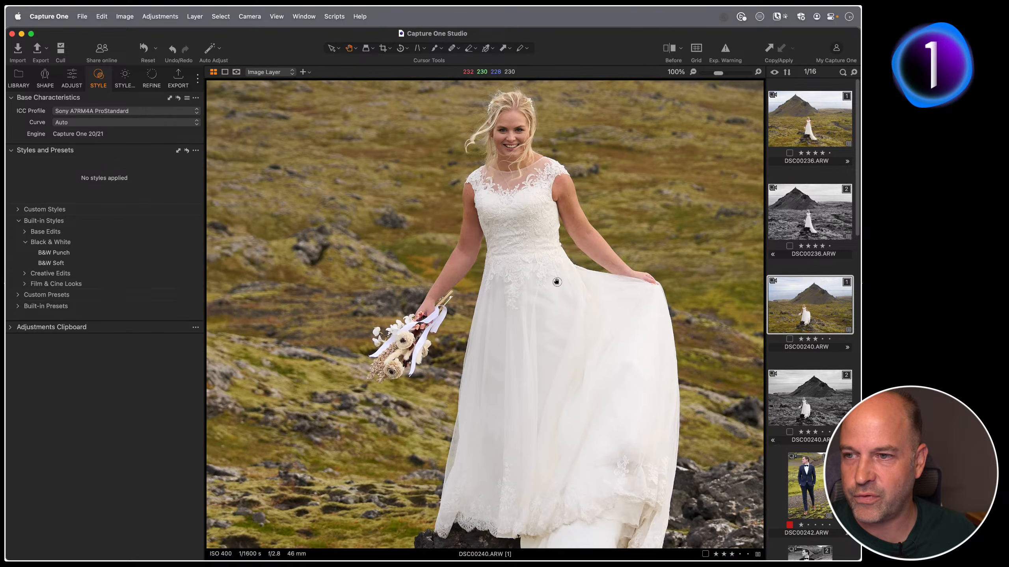
scroll(517, 239, up, 10)
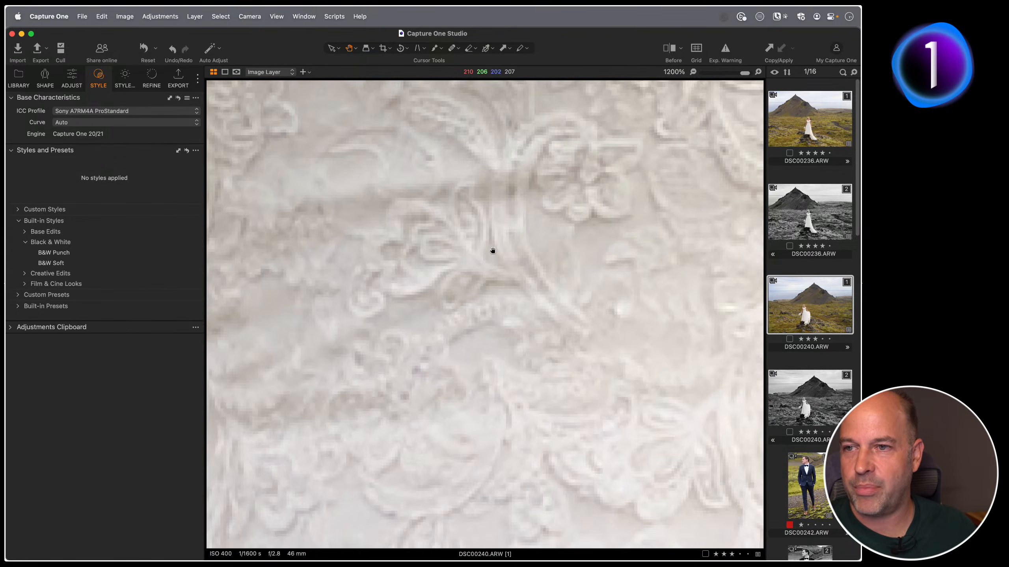
double_click(493, 253)
double_click(458, 356)
drag(431, 306, 464, 256)
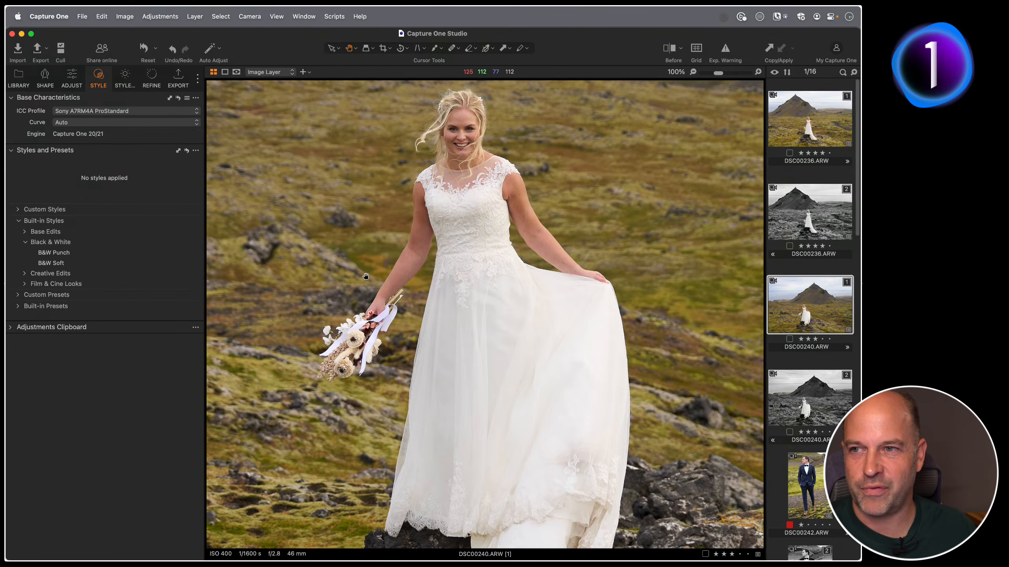
Inspect the black-and-white clone of DSC00240.ARW, the color DSC00242.ARW and the clone of DSC00236.ARW at 100%.
click(806, 398)
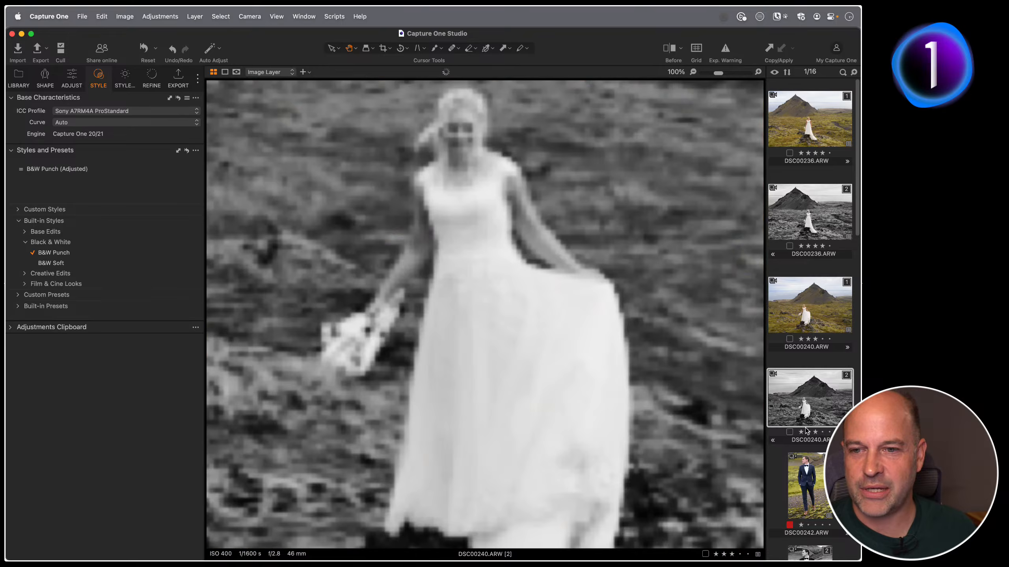
click(807, 481)
double_click(456, 191)
double_click(458, 158)
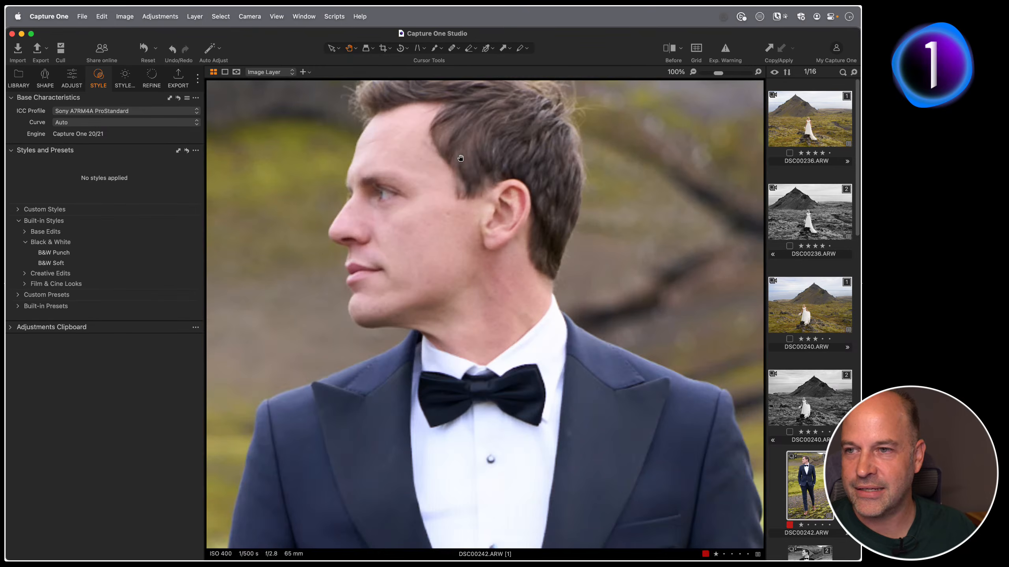
drag(503, 282, 535, 264)
double_click(519, 271)
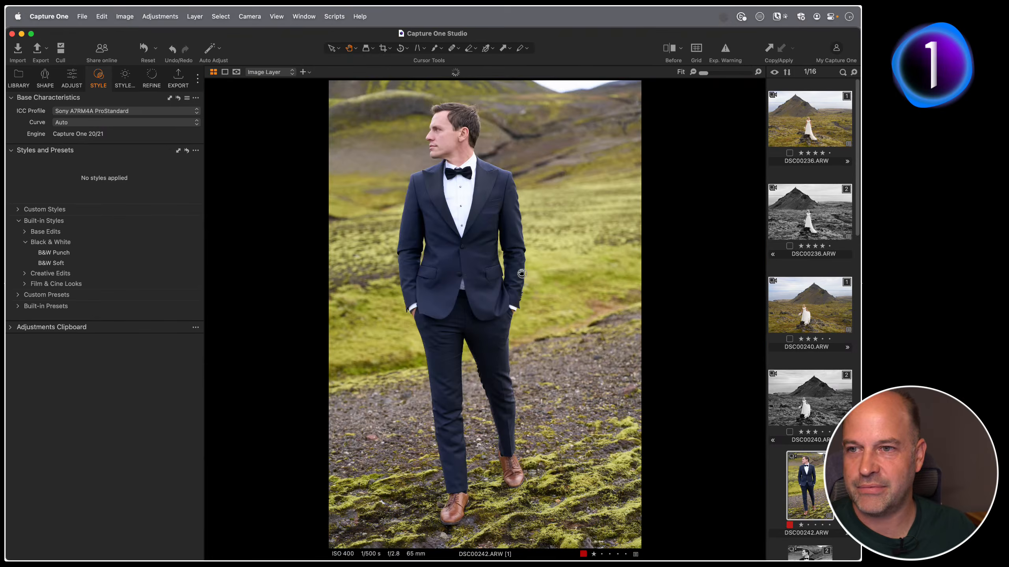
click(803, 211)
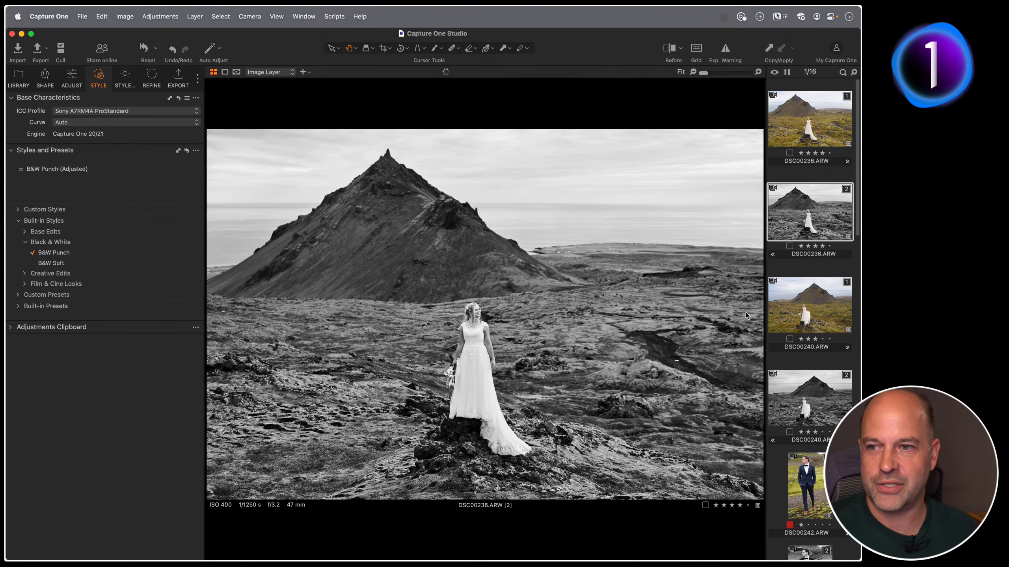
double_click(488, 359)
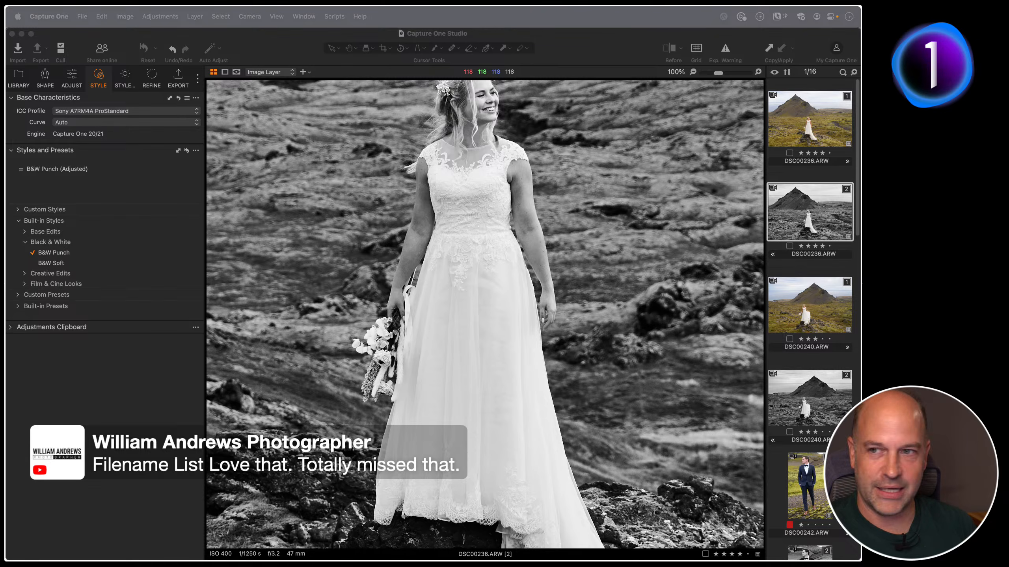
Review the available Select By criteria, including Filename List, and fit the DSC00236.ARW clone back in the viewer.
click(271, 34)
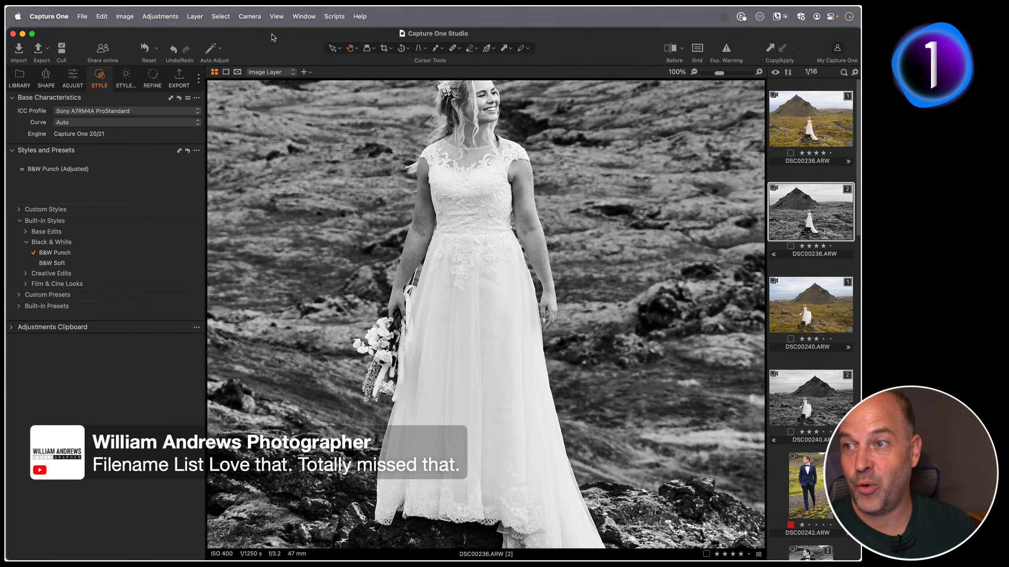
click(220, 16)
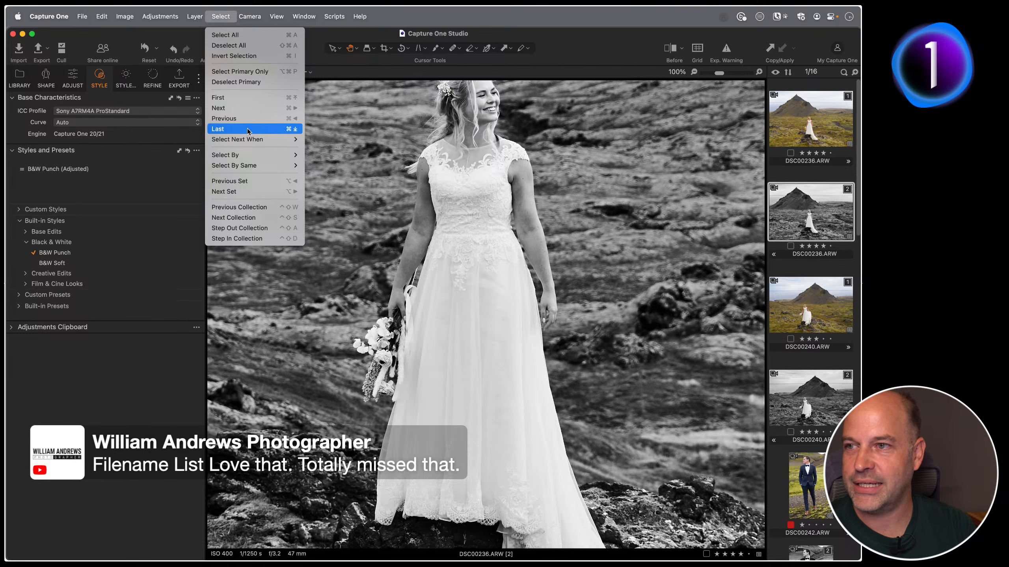
mouse_move(259, 156)
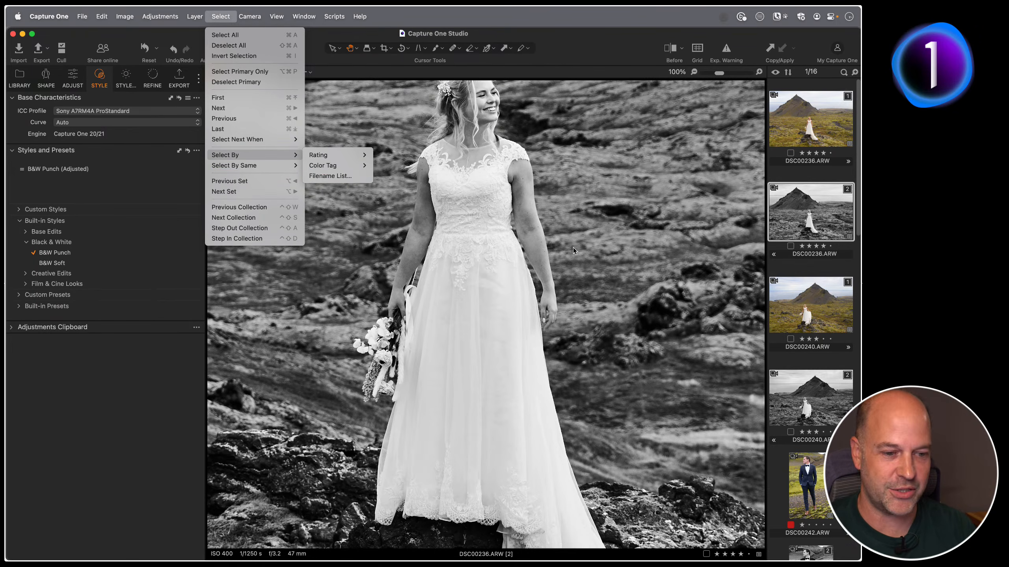
click(552, 263)
double_click(544, 278)
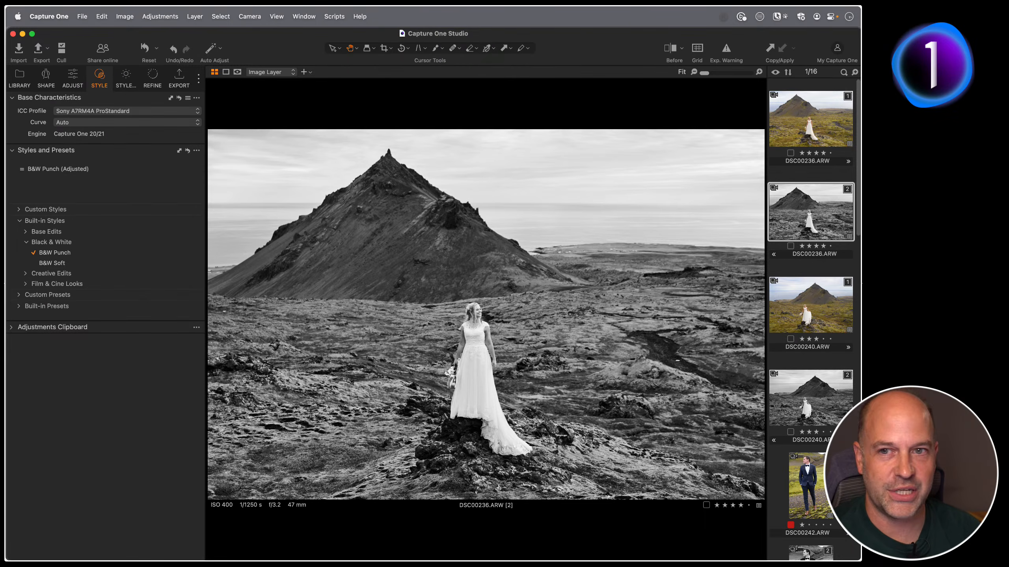
Hide the viewer and select the black-and-white clones of DSC00236, DSC00240, DSC00245, DSC00251 and DSC00249 individually.
key(alt+super+v)
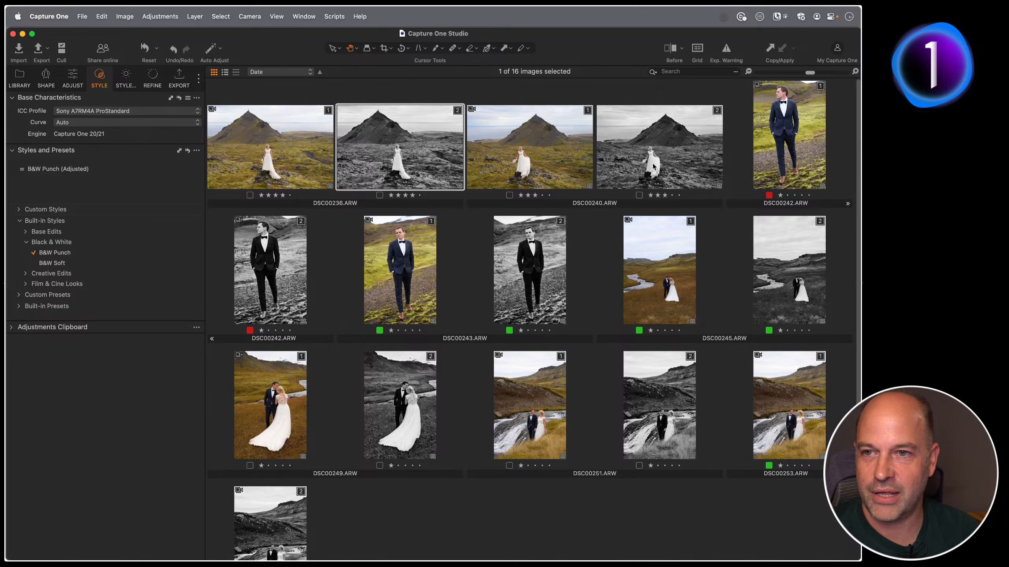
super+click(688, 176)
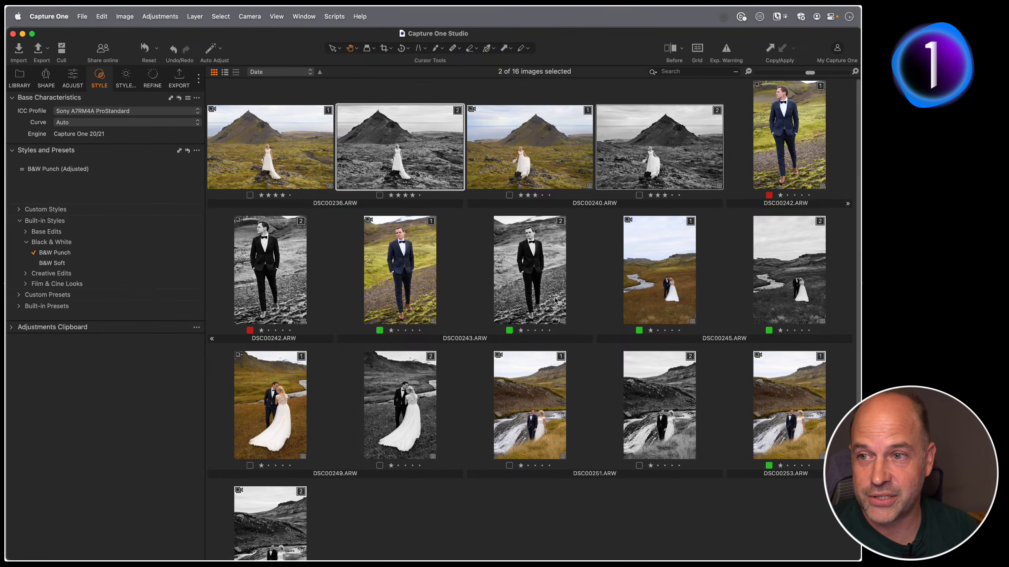
super+click(779, 247)
super+click(665, 443)
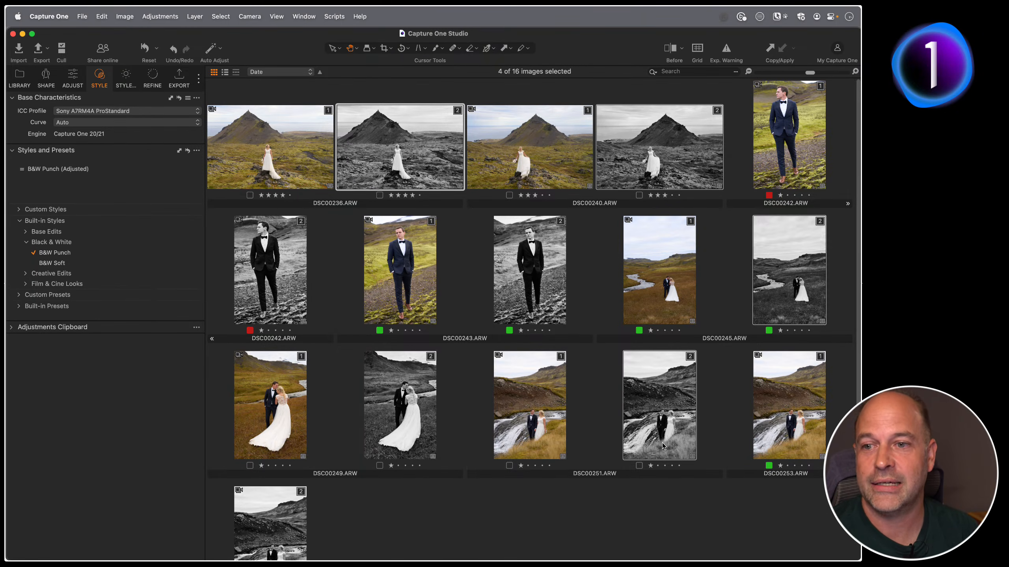
super+click(395, 394)
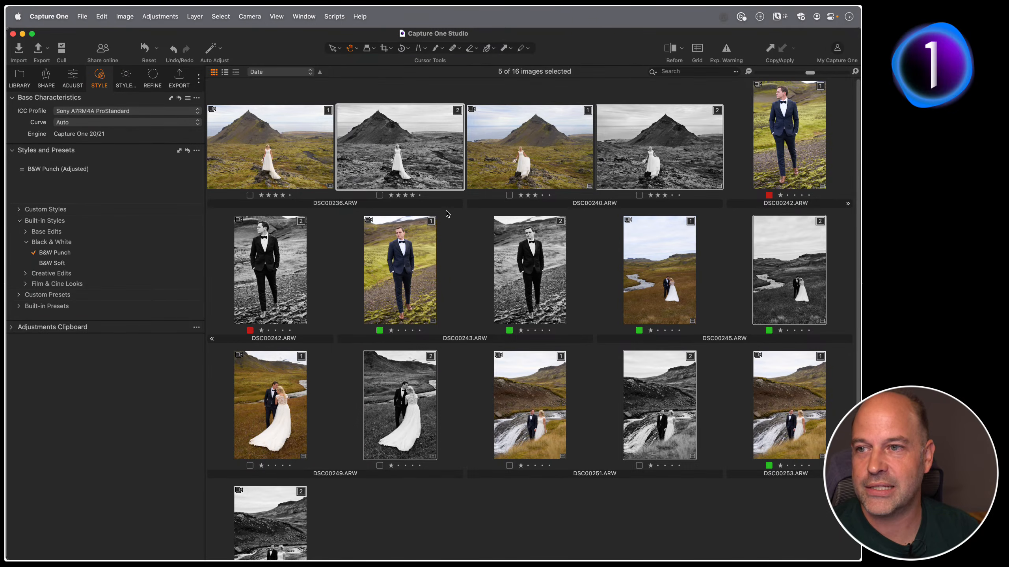
Reselect only the DSC00236.ARW clone and extend the selection to all images with the same variant position, 2.
click(412, 171)
right_click(411, 149)
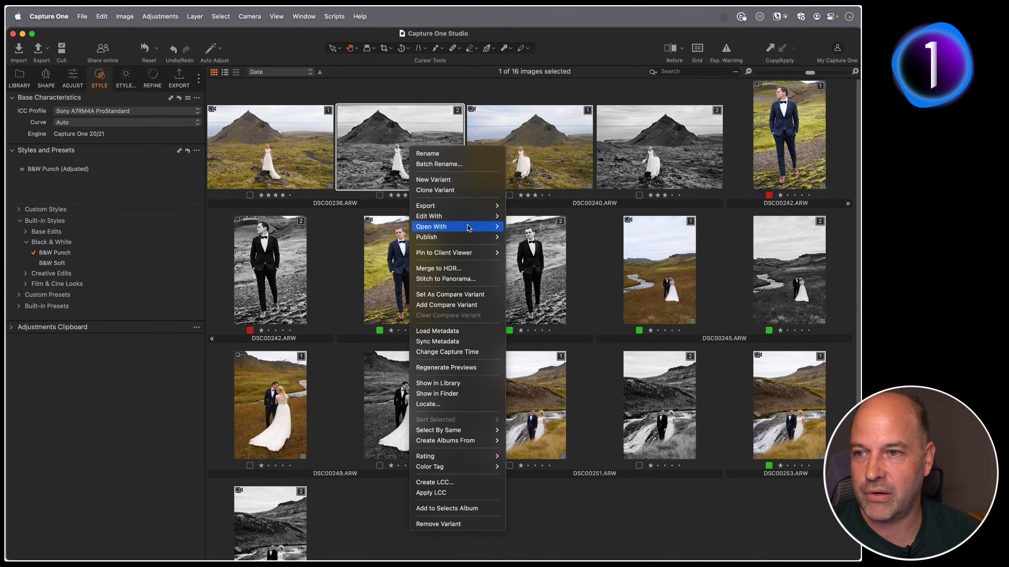
mouse_move(474, 432)
click(531, 461)
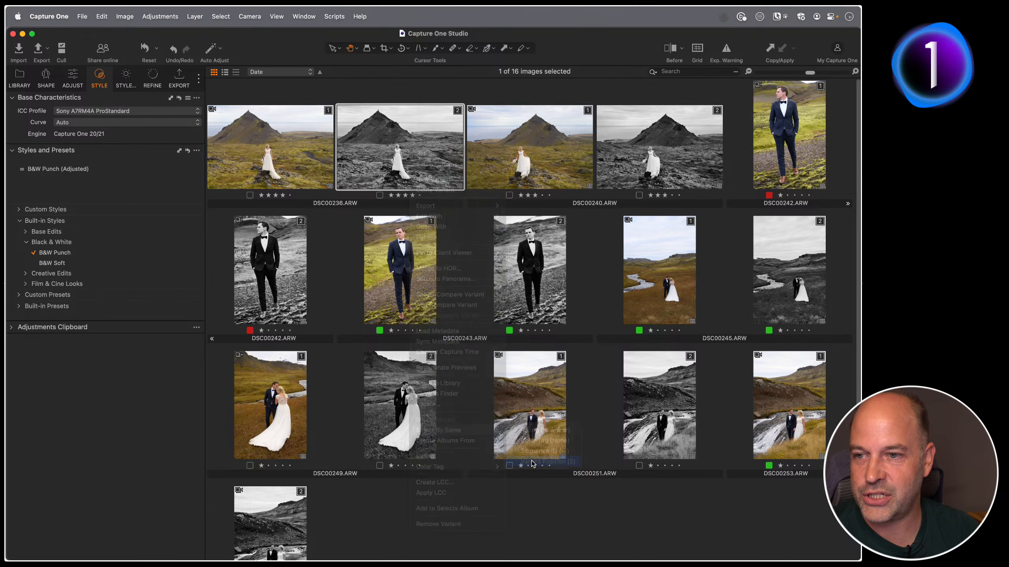
Create an album named BW Shots from the selected variants, adding the selected images and switching to the new collection.
right_click(420, 162)
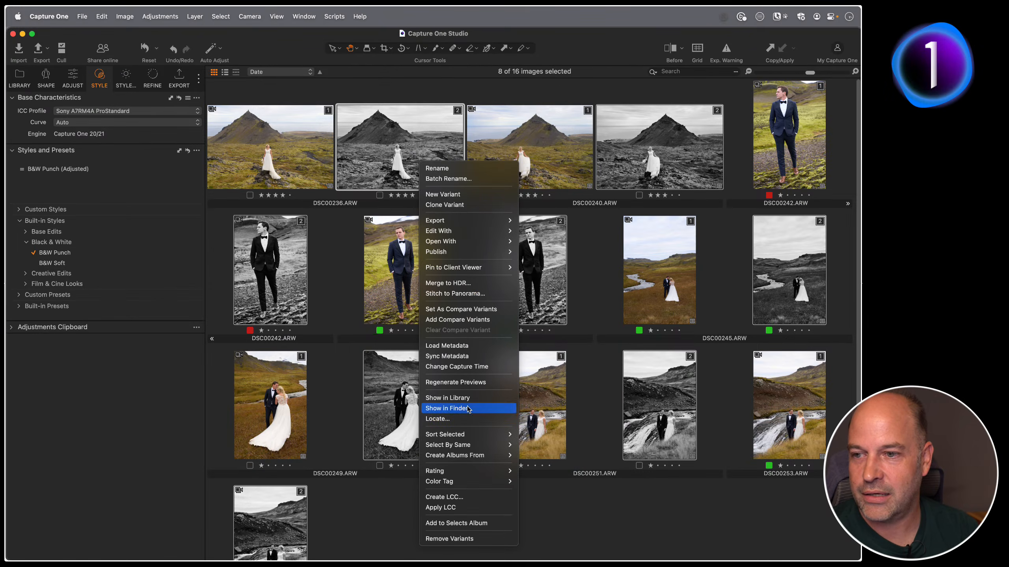
mouse_move(483, 456)
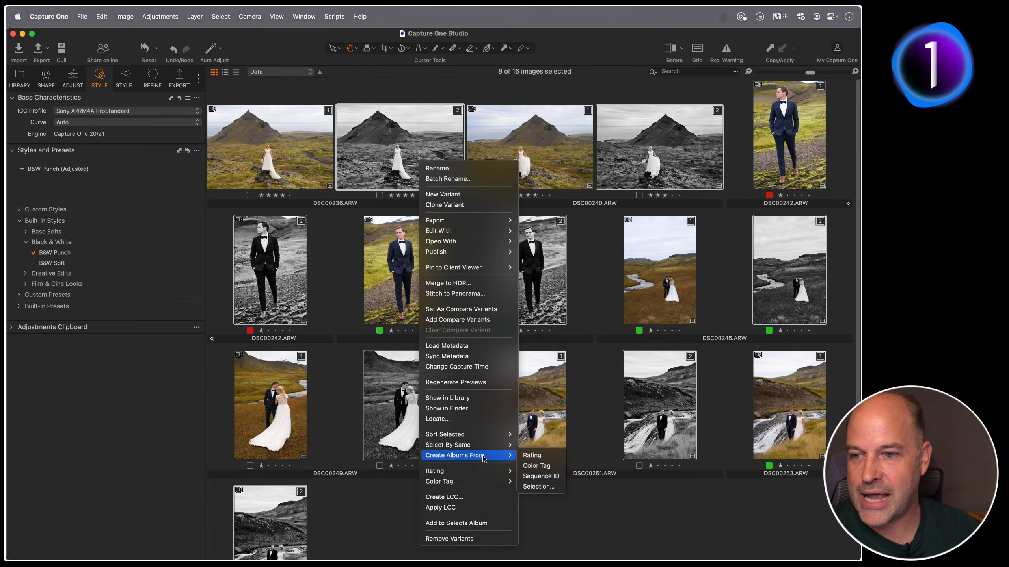
click(543, 487)
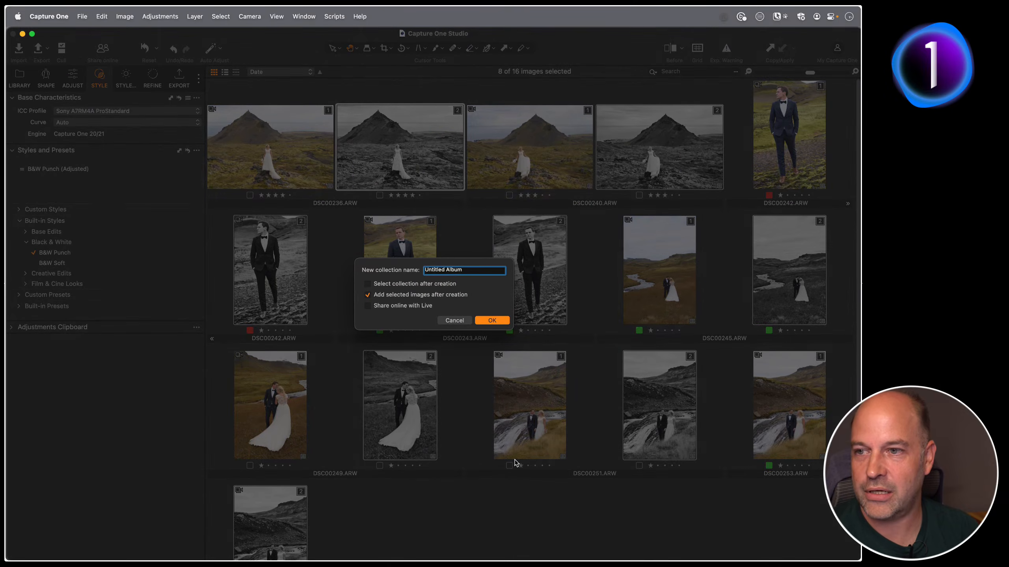
text(BW Shots)
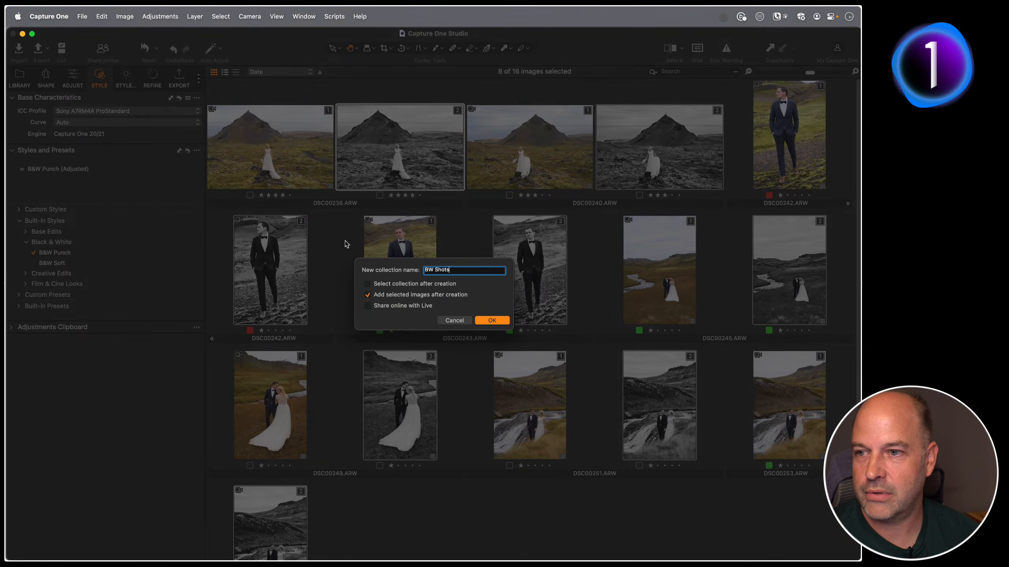
click(369, 285)
click(493, 321)
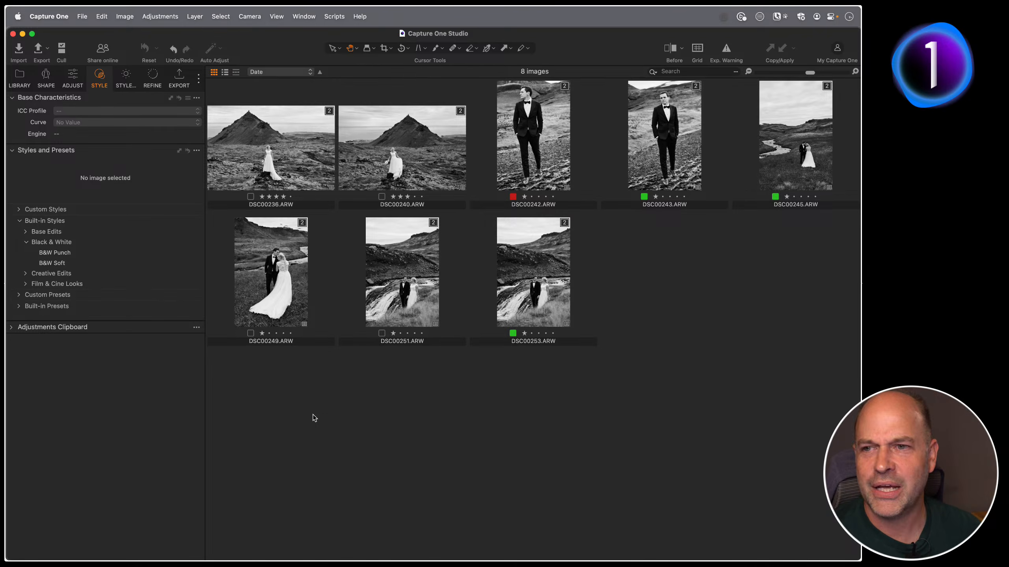
Start a Find and Replace batch rename of all images in the album, entering sample first names as search and replacement text.
key(super+a)
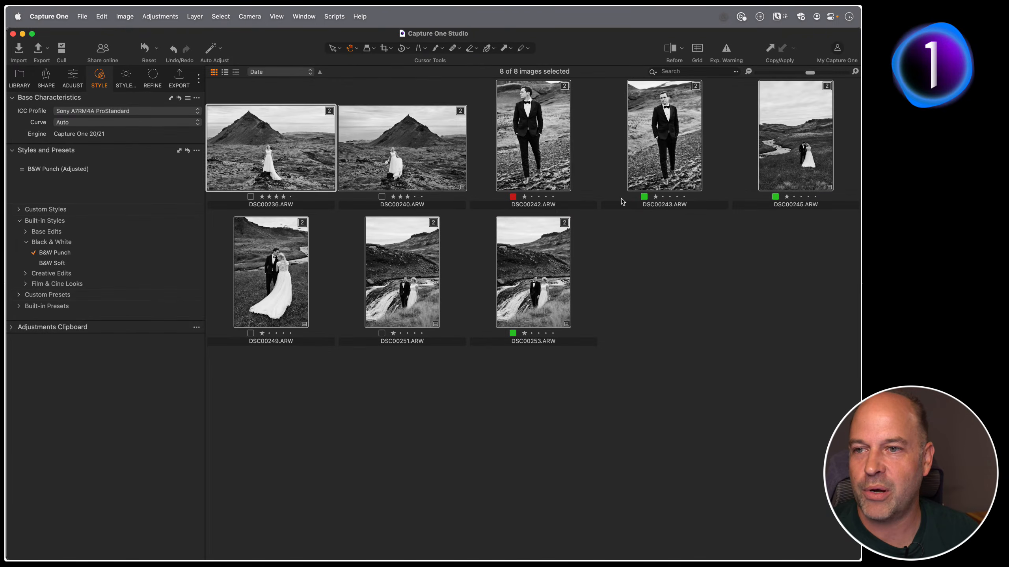
right_click(529, 136)
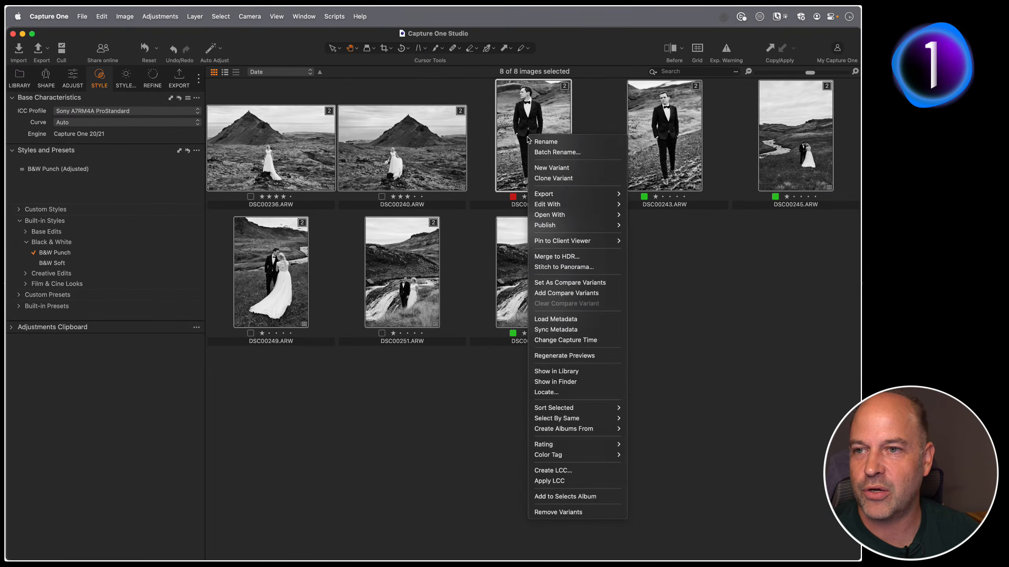
click(600, 156)
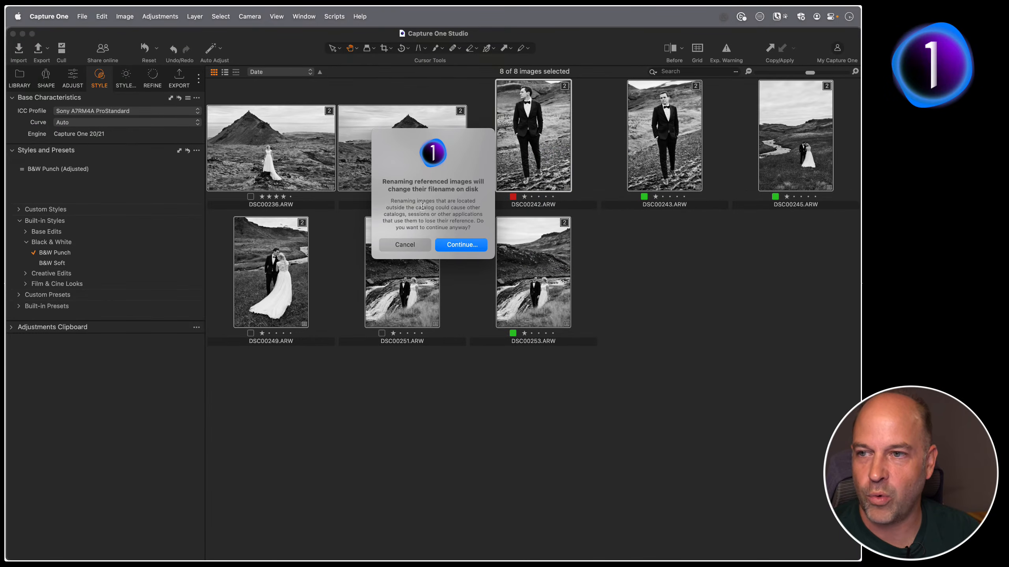
click(462, 245)
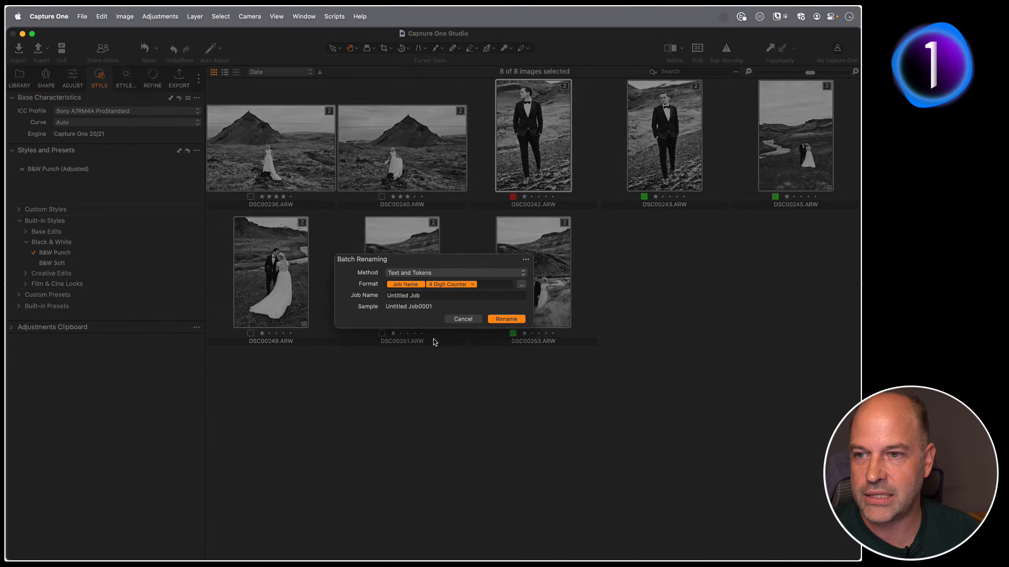
click(421, 277)
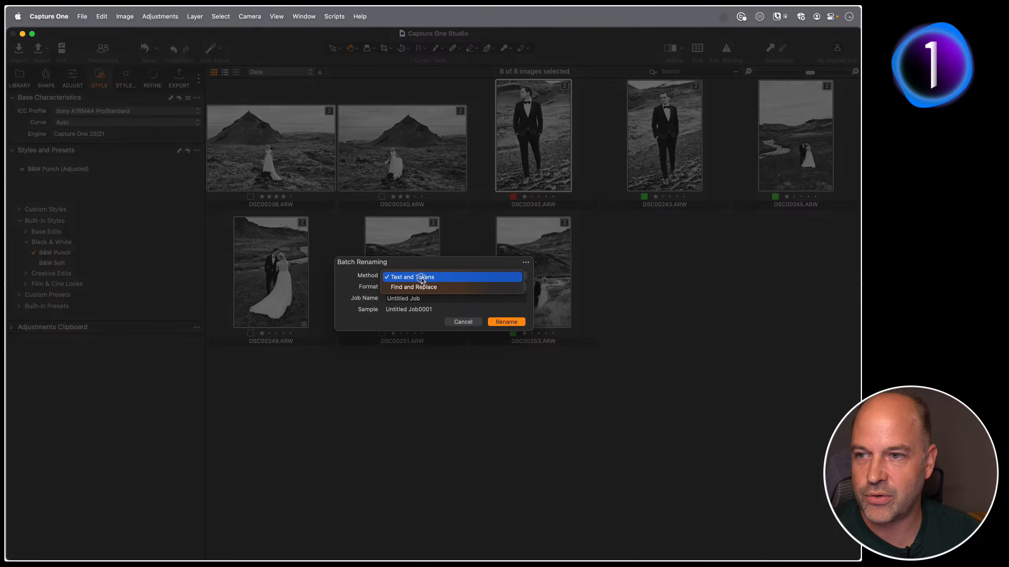
click(420, 286)
click(403, 287)
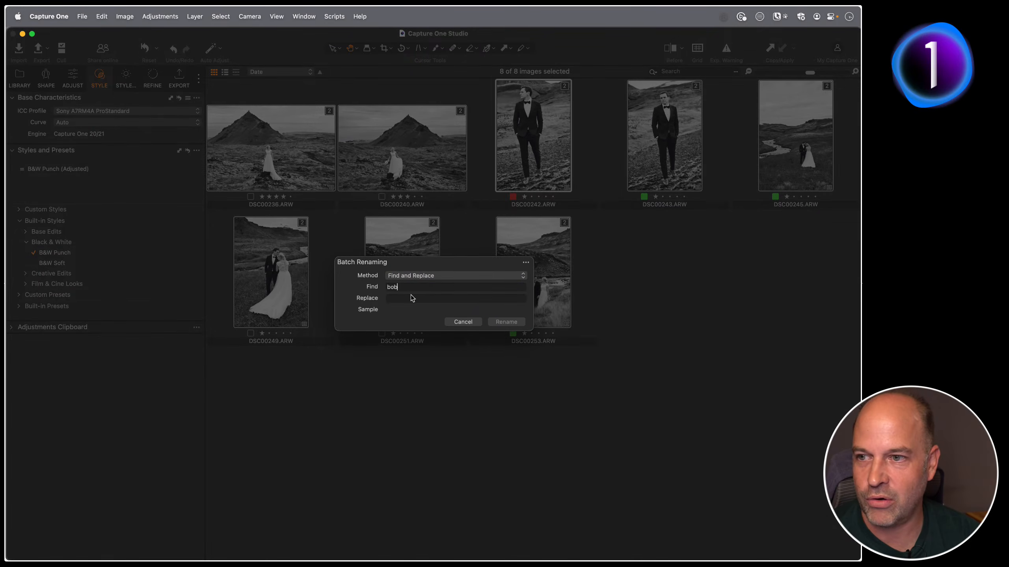
click(411, 298)
text(sue)
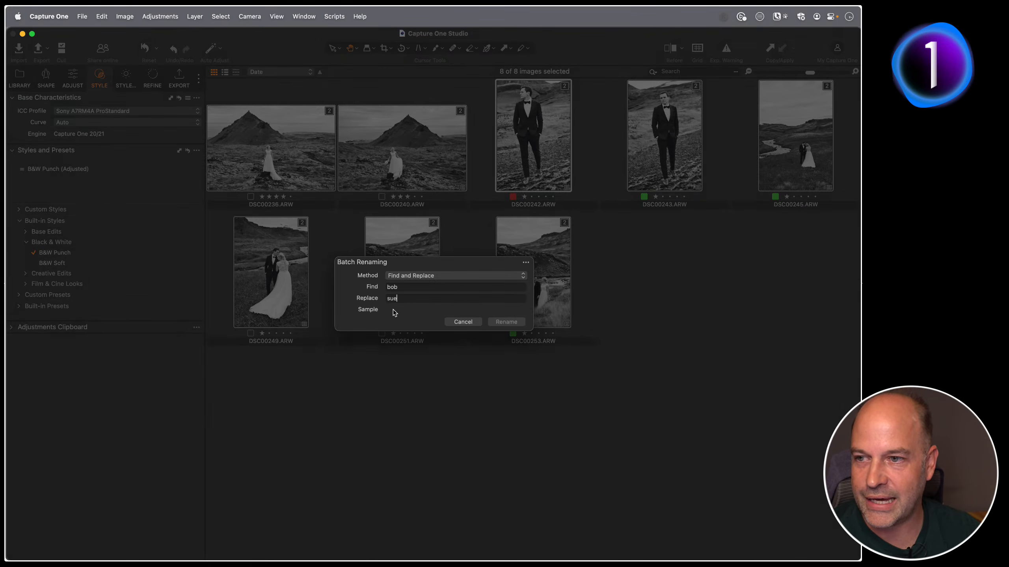
Try replacing dsc with DSB in the batch rename, cancel the renaming and deselect all images.
key(shift+Tab)
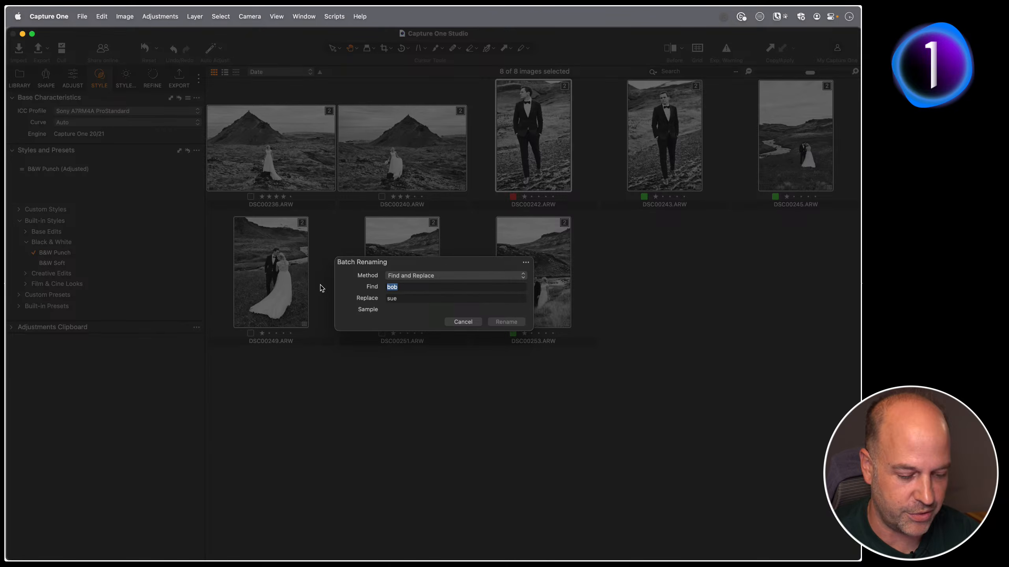
text(dsc)
key(Tab)
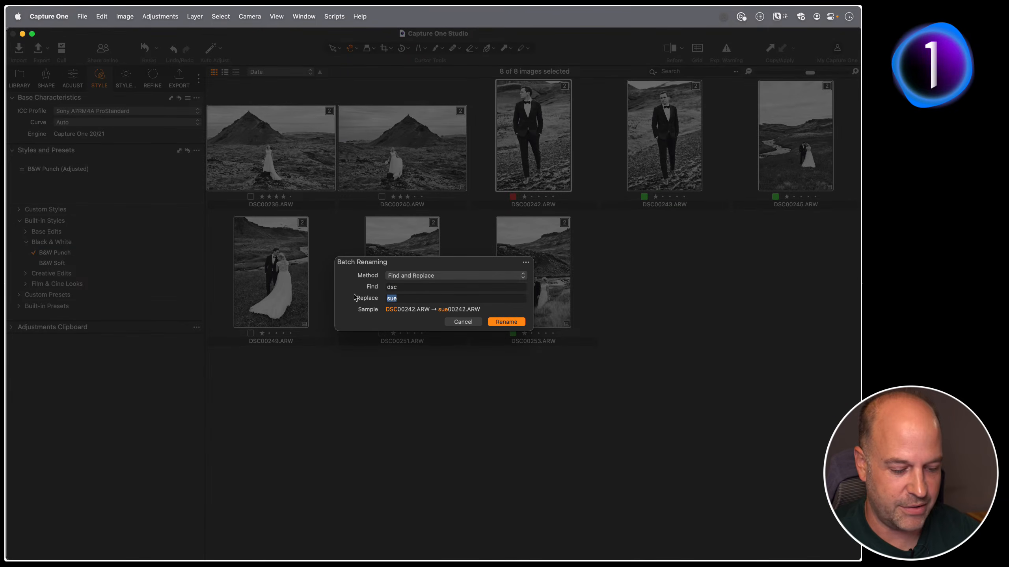
text(DSB)
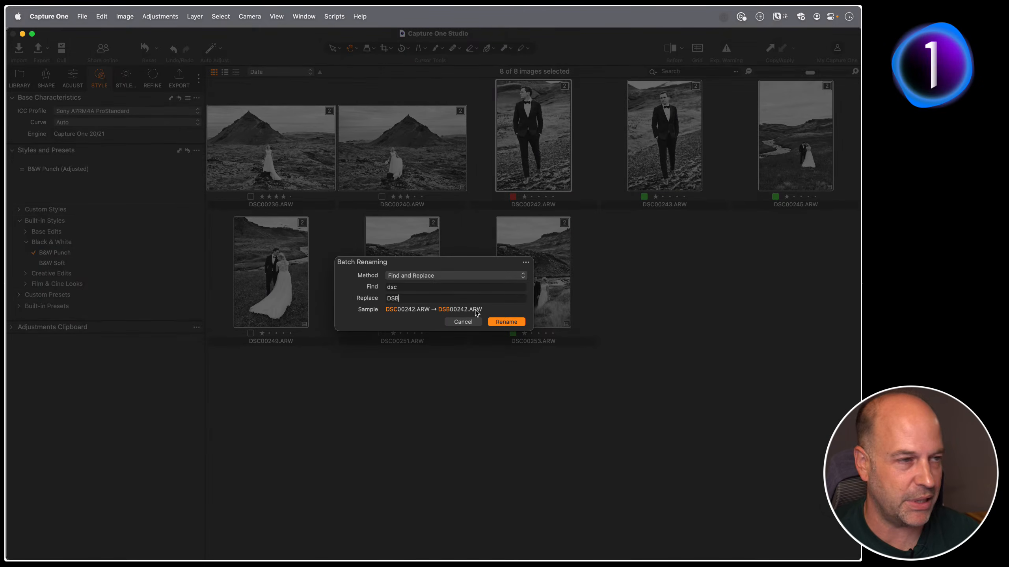
click(462, 322)
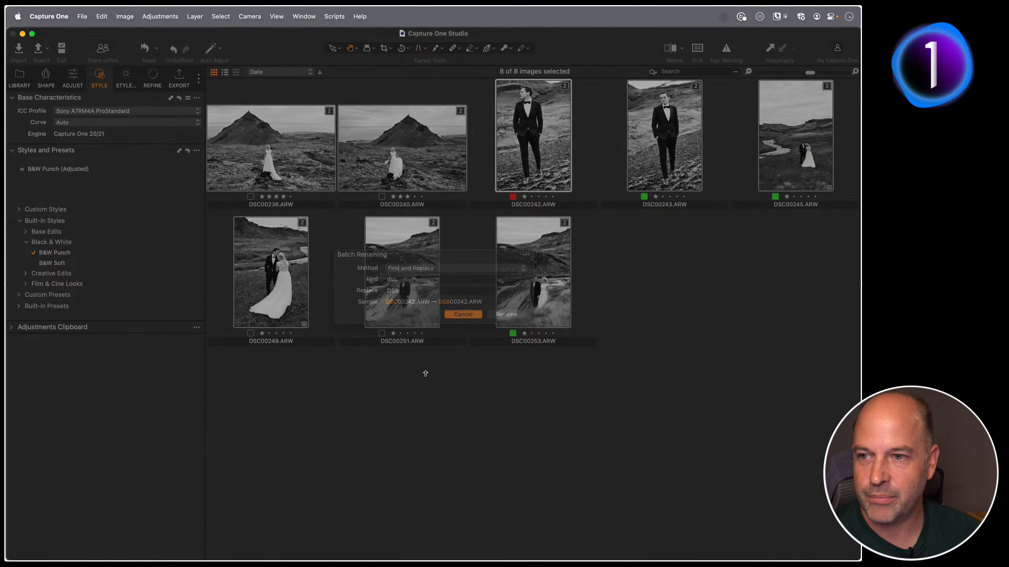
click(730, 360)
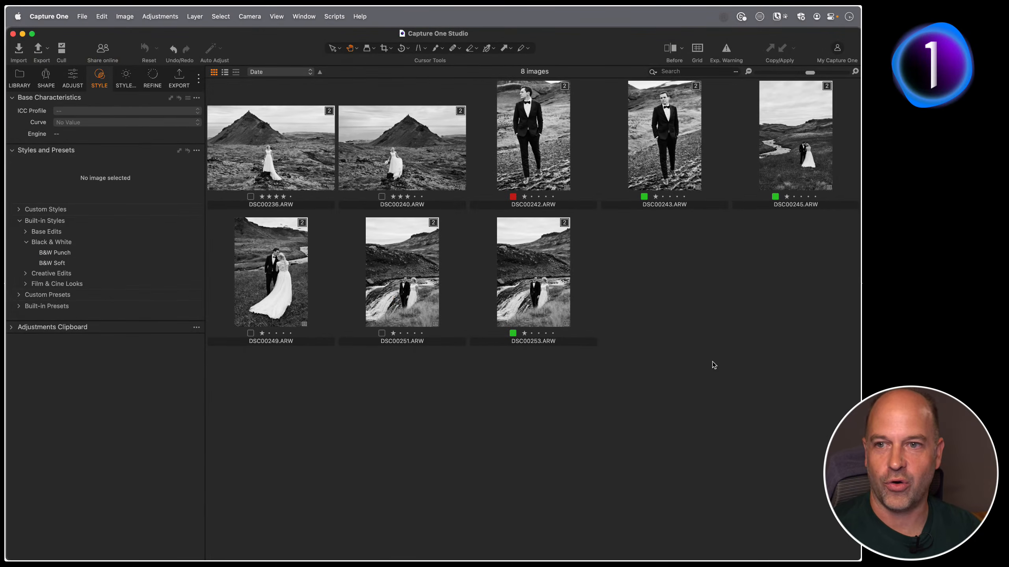
Open the black-and-white clone of DSC00243.ARW in the viewer.
key(alt+super+v)
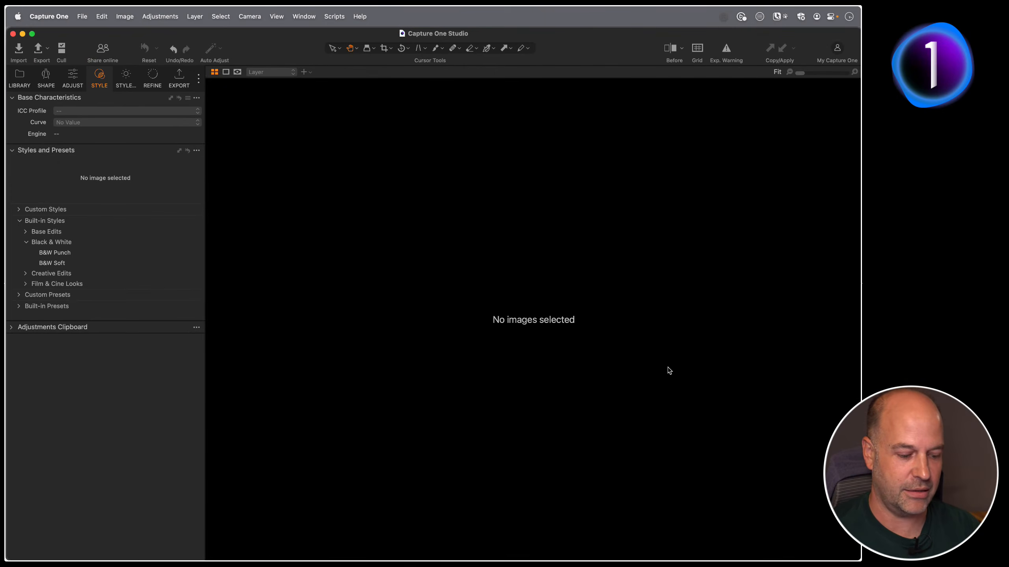
key(alt+super+v)
double_click(661, 137)
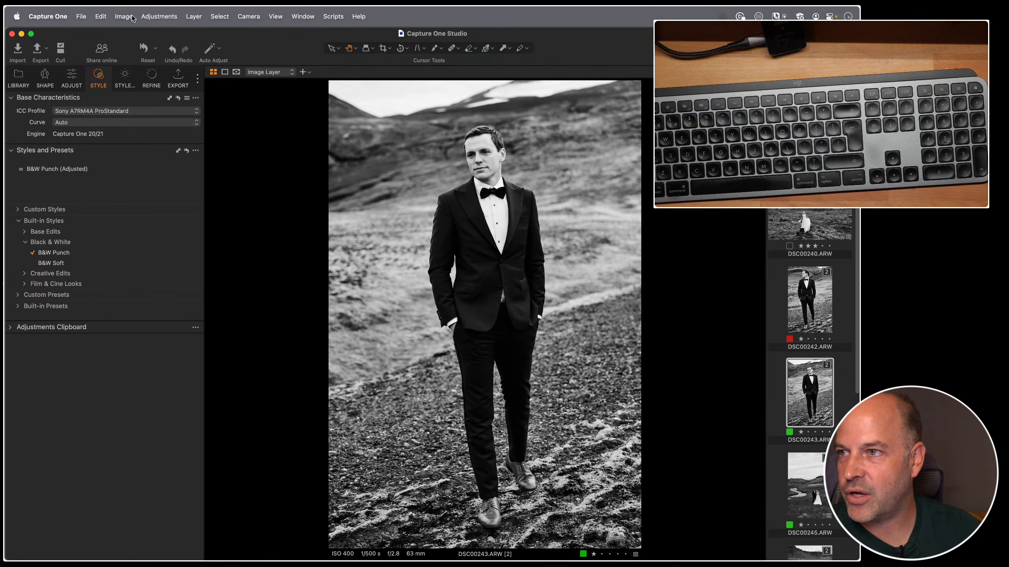
Search the keyboard shortcut editor for "green" and clear the search.
click(104, 15)
click(137, 125)
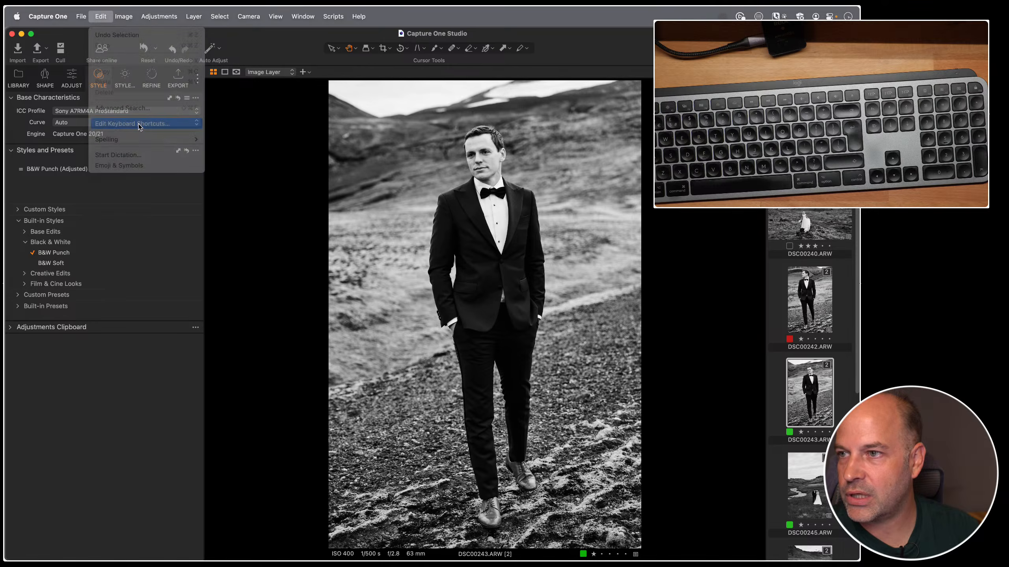
click(299, 162)
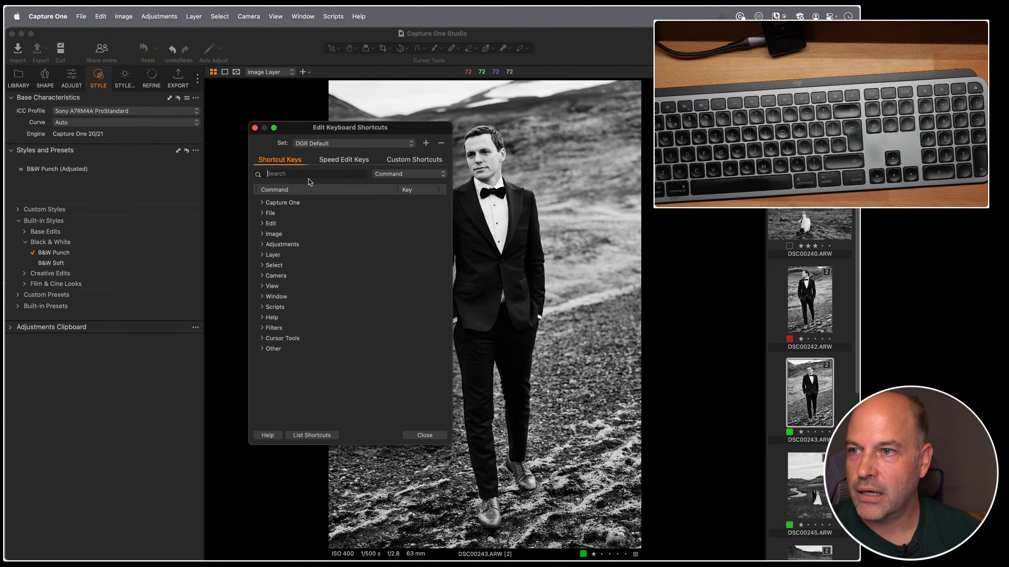
text(sreen)
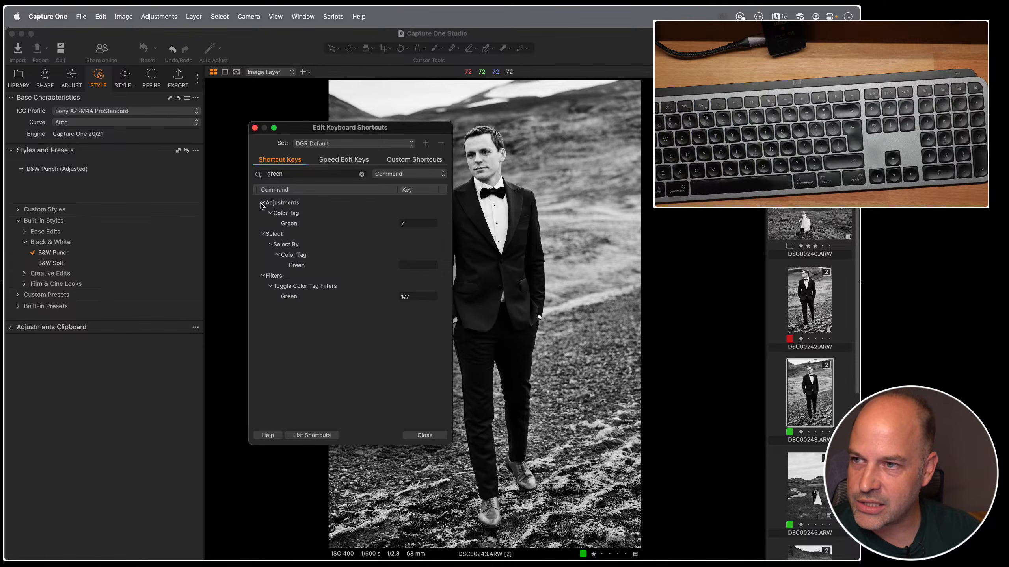
click(361, 174)
Review the Color Tag and Rating shortcuts among the Adjustments commands and close the shortcut editor.
click(262, 244)
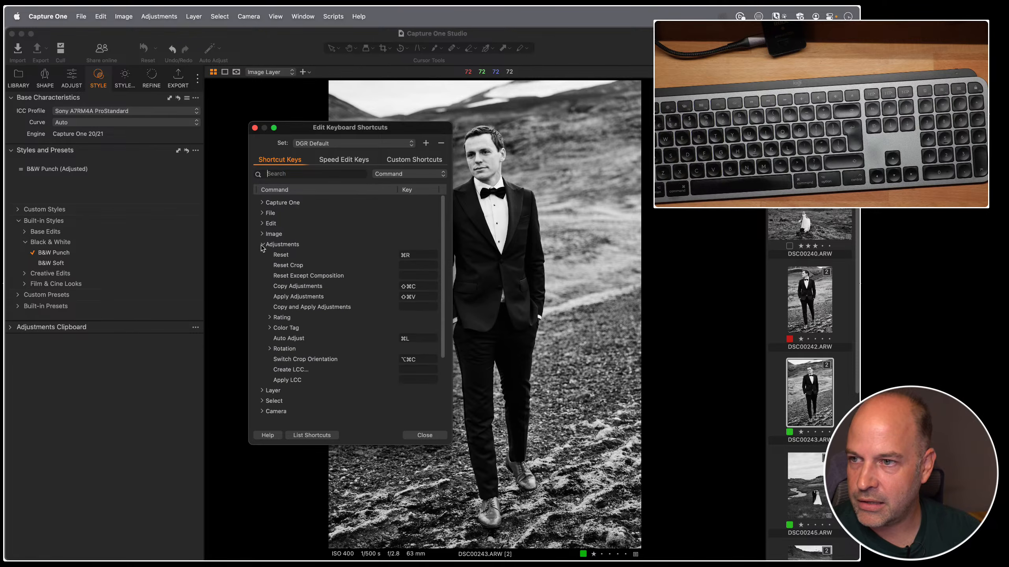
scroll(264, 282, down, 3)
click(270, 280)
scroll(271, 283, down, 2)
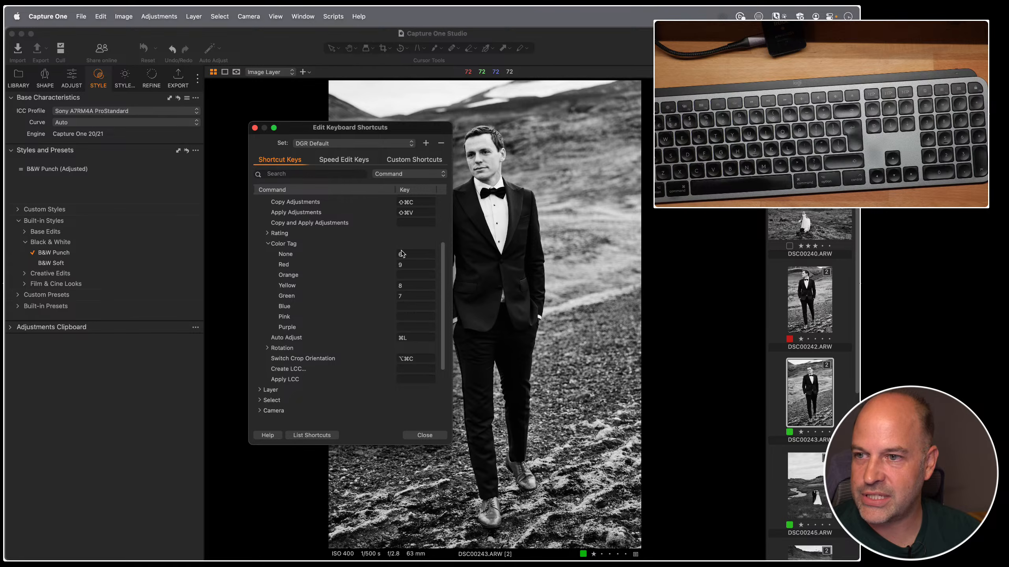
click(267, 233)
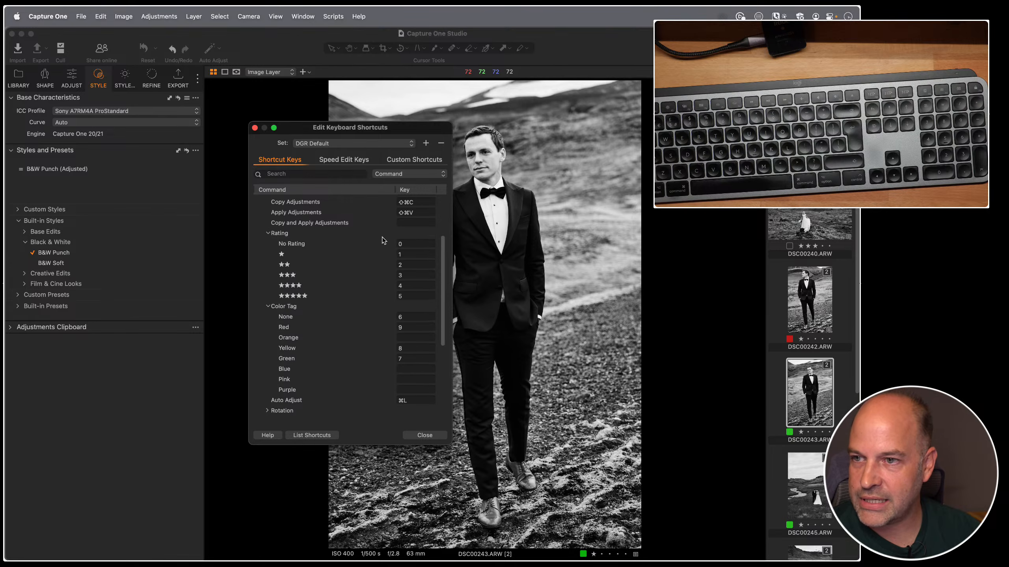
click(254, 128)
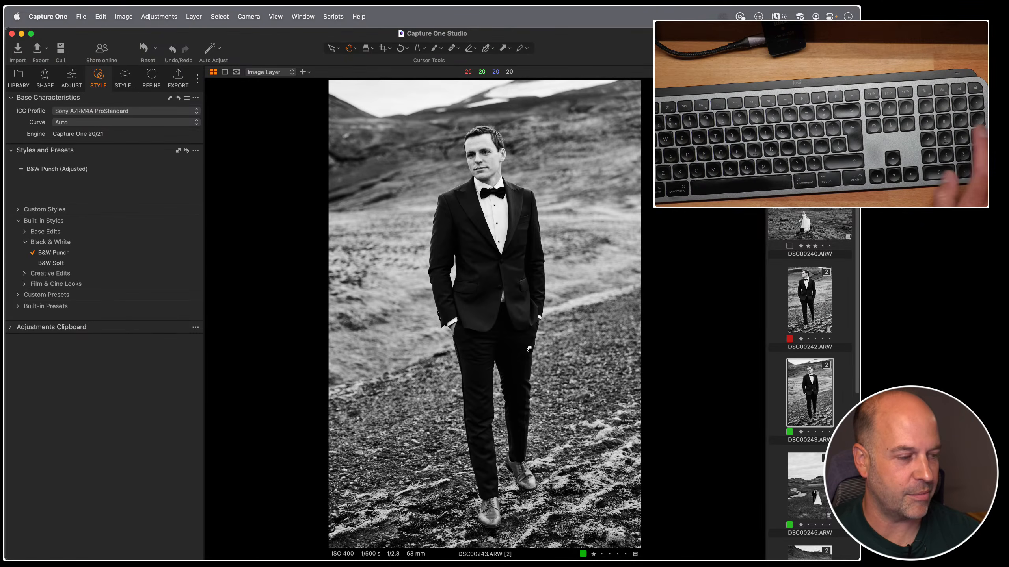
Remove the color tag and star rating from the DSC00243.ARW clone.
key(plus)
key(0)
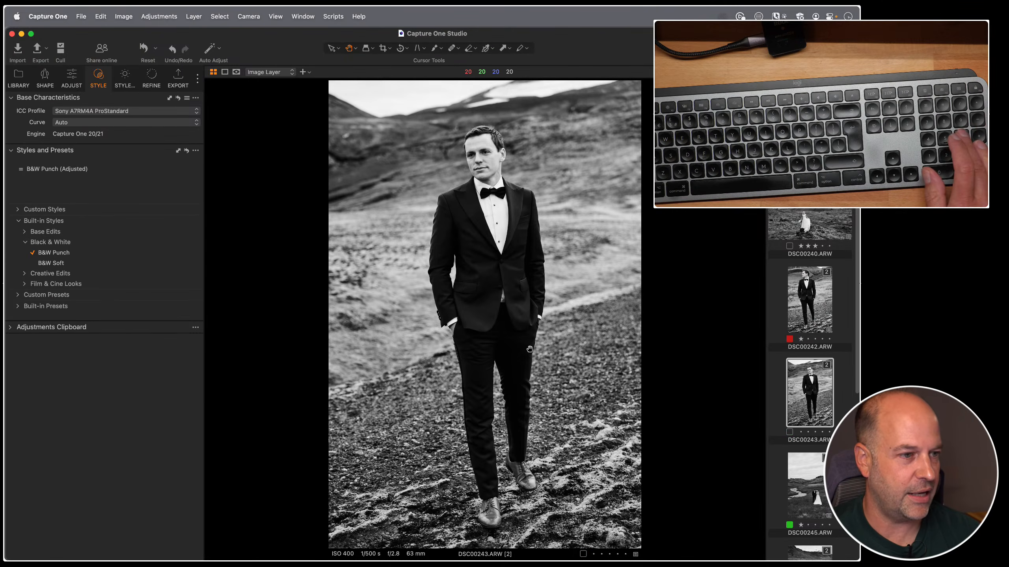
Try a yellow color tag and ratings of two and four stars on the DSC00243.ARW clone, clearing both again.
key(plus)
key(minus)
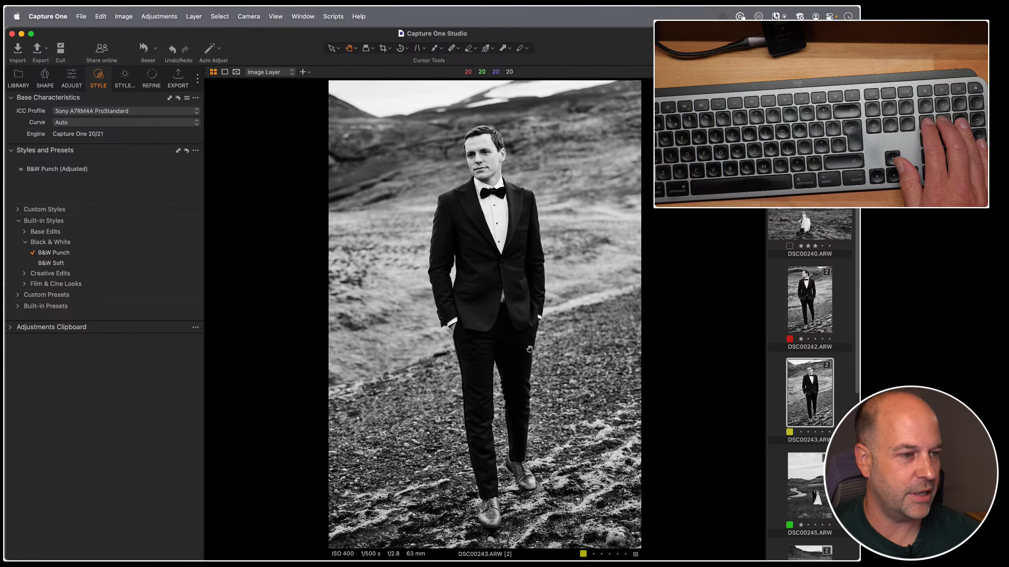
key(minus)
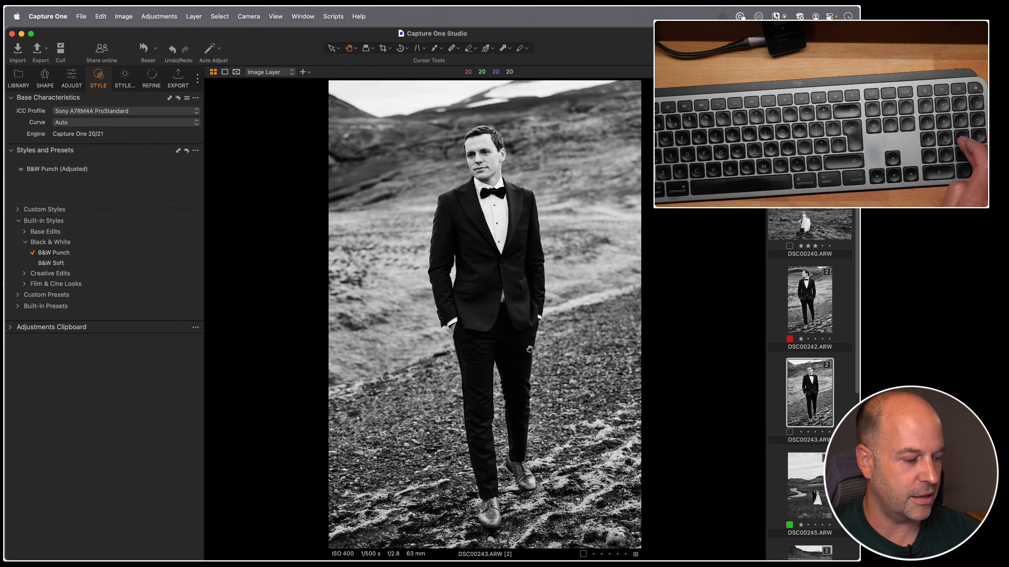
key(2)
key(4)
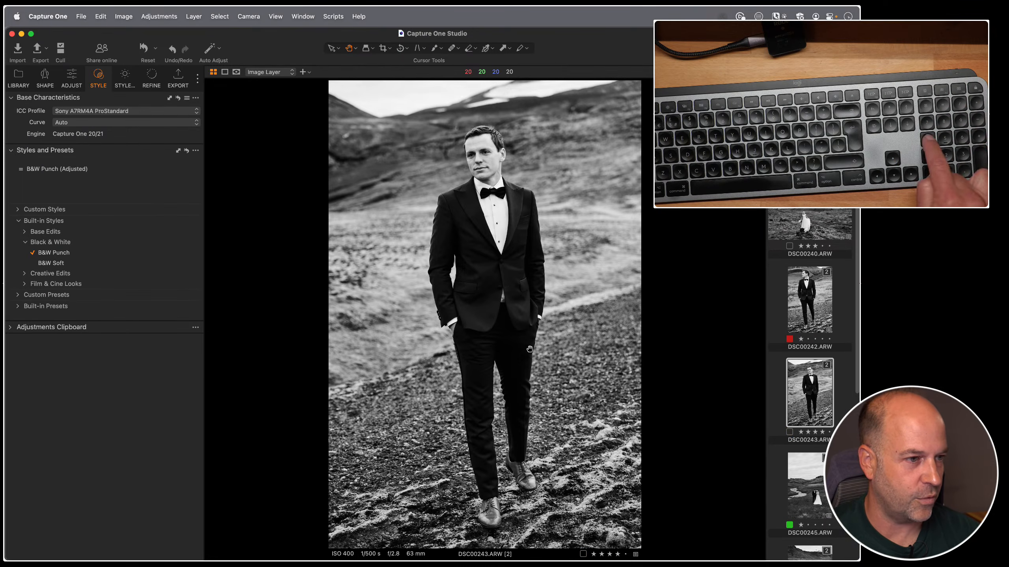
key(0)
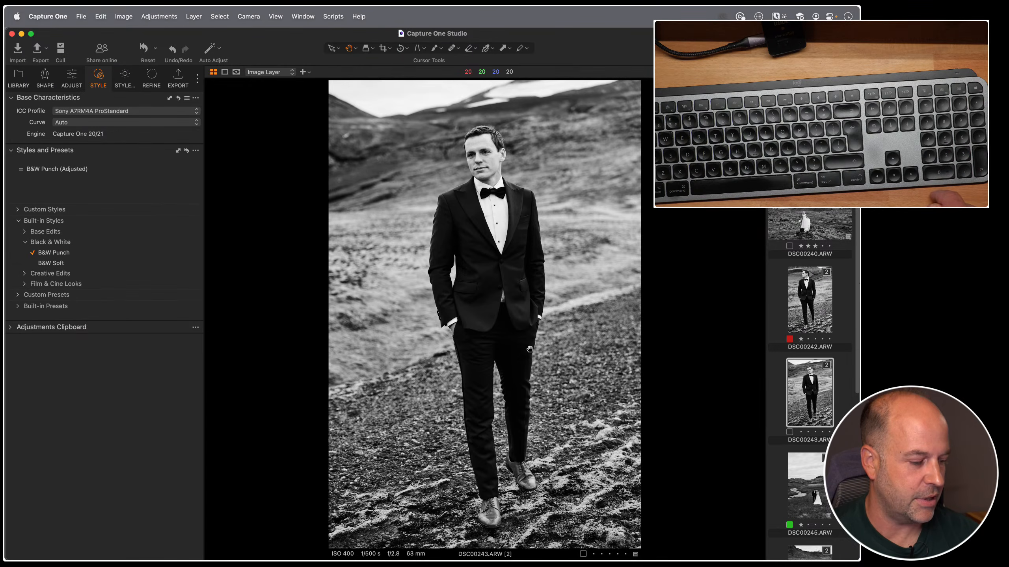